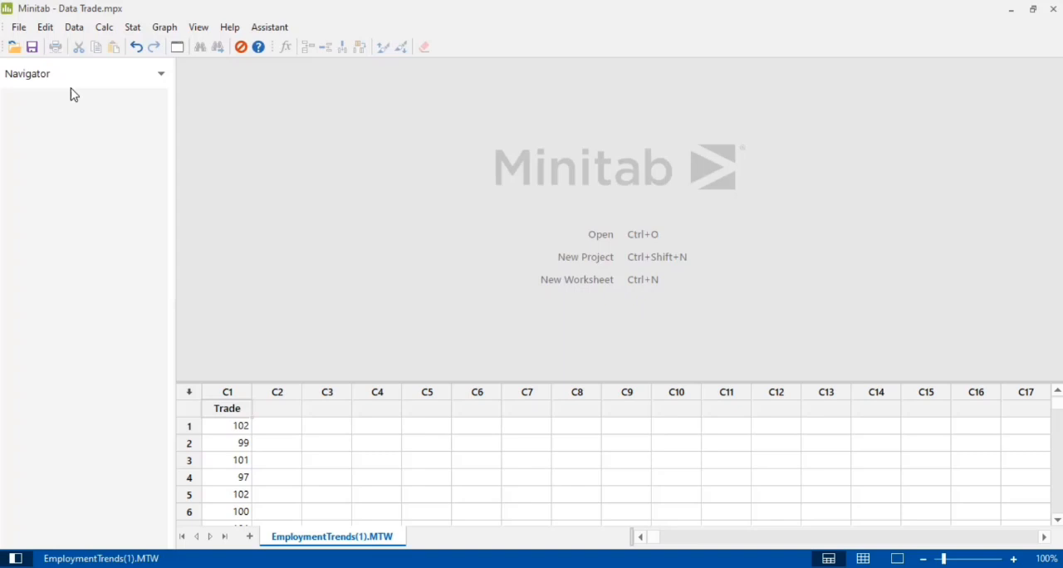
Create a simple time series plot of the Trade column
{"action": "left_click", "coordinate": [132, 32]}
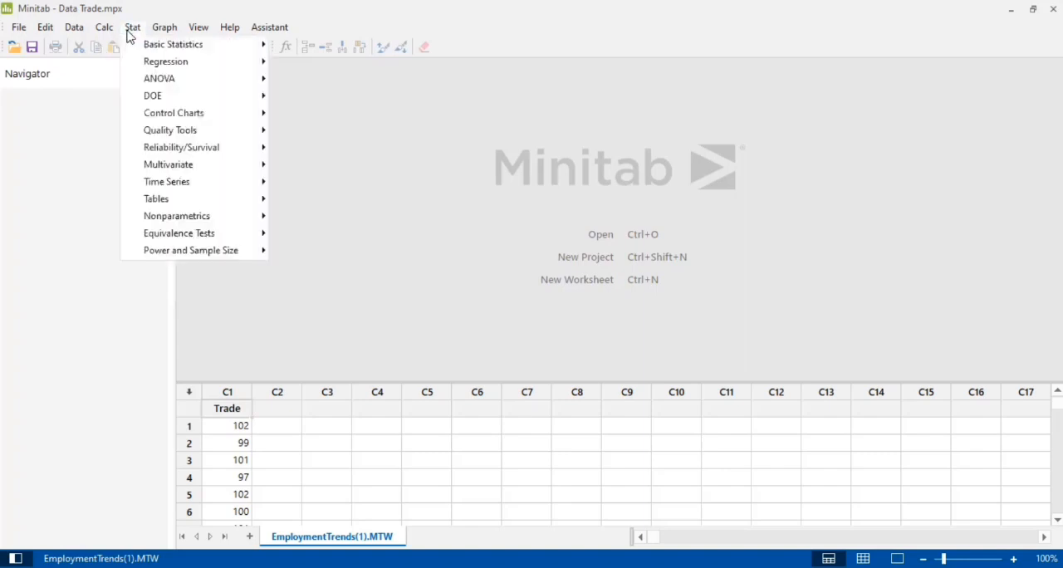
{"action": "mouse_move", "coordinate": [203, 189]}
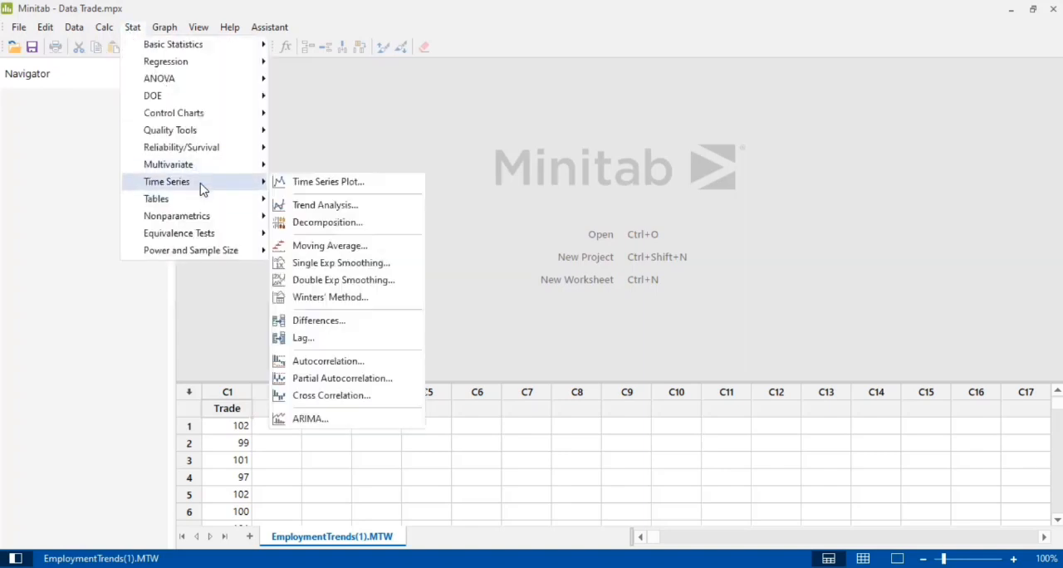
{"action": "left_click", "coordinate": [280, 182]}
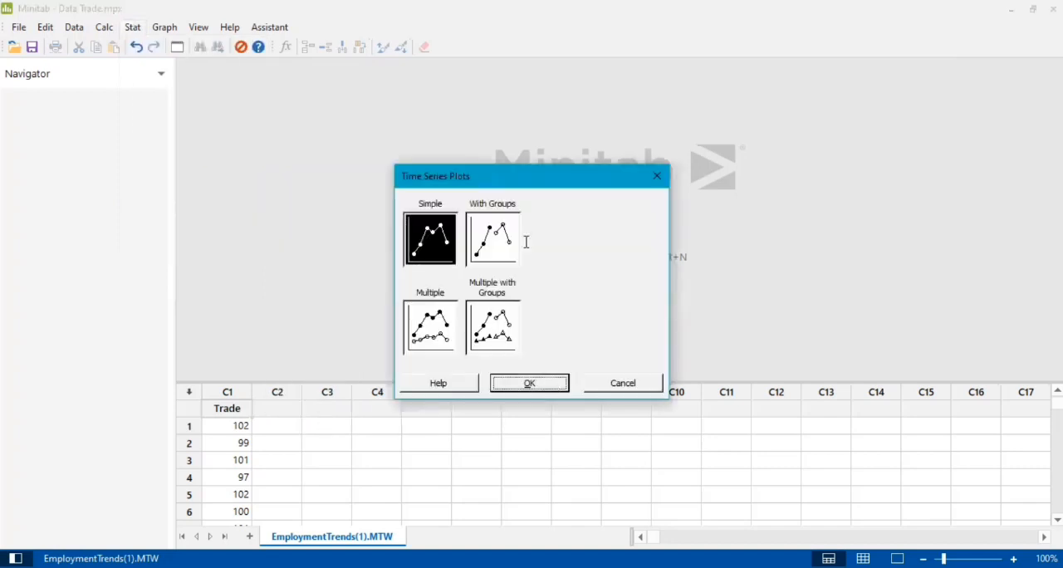
{"action": "key", "text": "Return"}
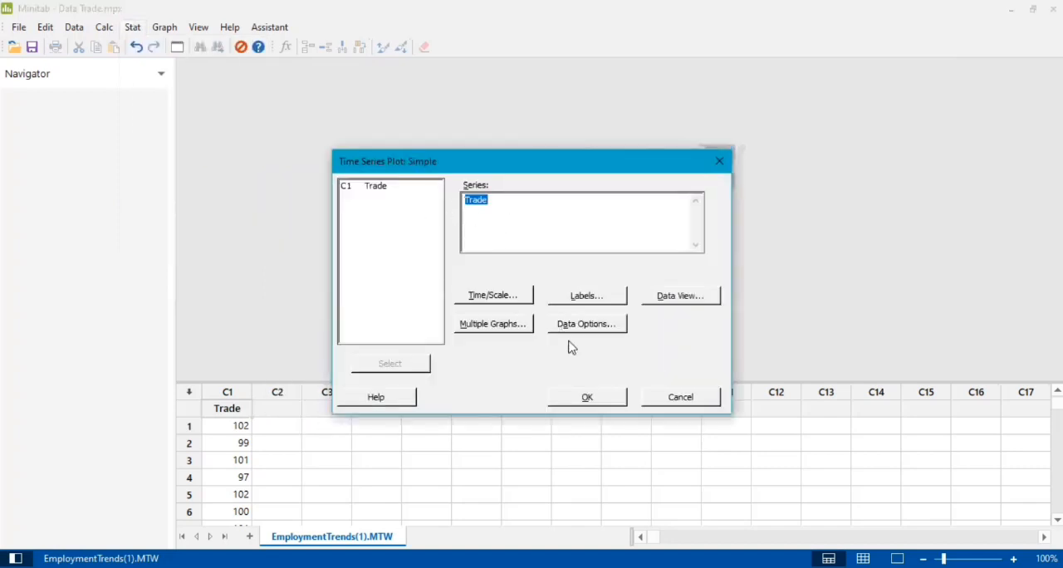
{"action": "left_click", "coordinate": [595, 403]}
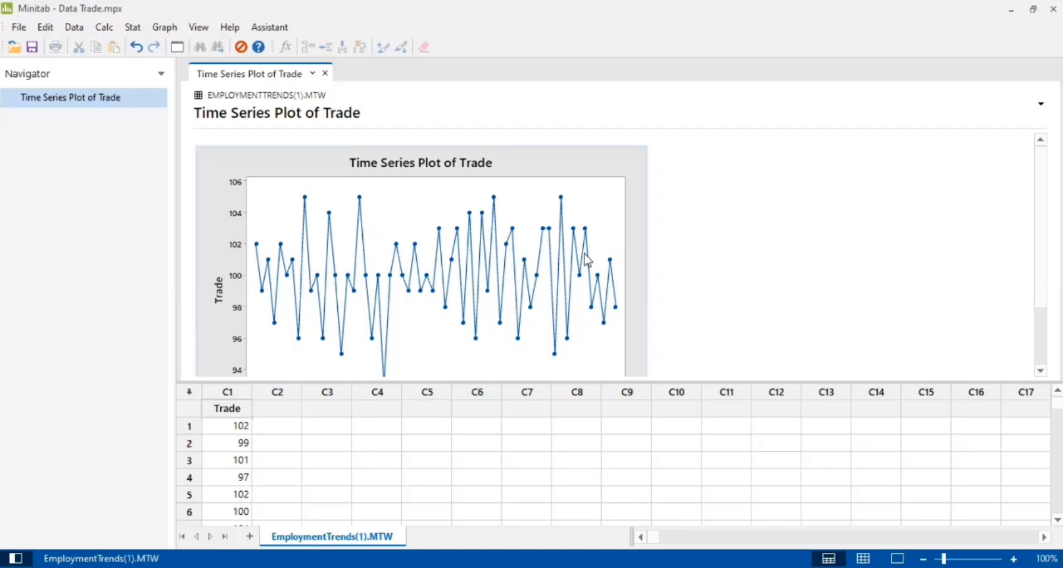
Run a Box-Cox transformation on Trade with subgroup size 1 and optimal or rounded λ, without storing the transformed data
{"action": "left_click", "coordinate": [132, 27]}
{"action": "mouse_move", "coordinate": [172, 146]}
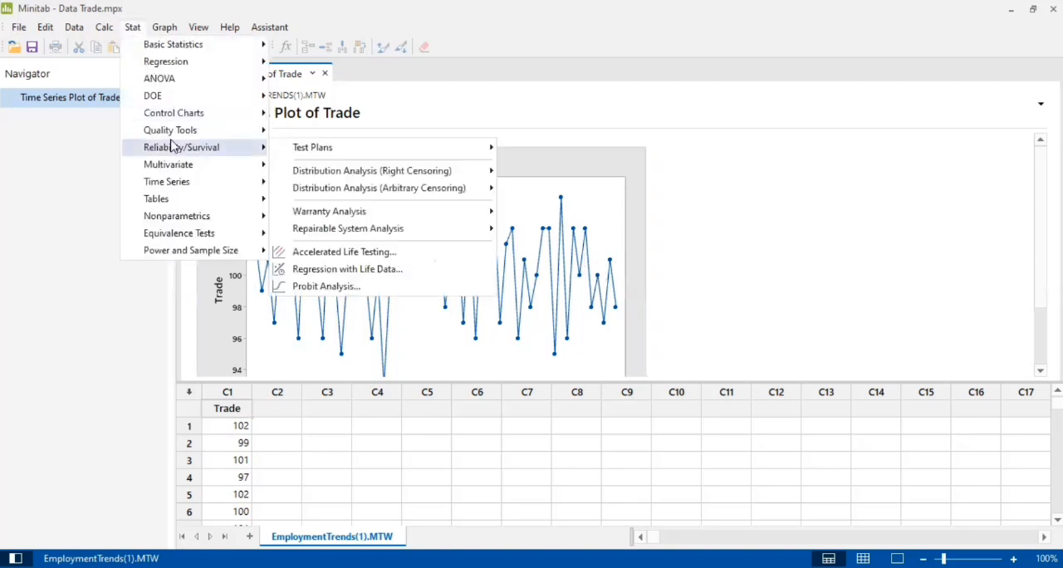
{"action": "mouse_move", "coordinate": [183, 114]}
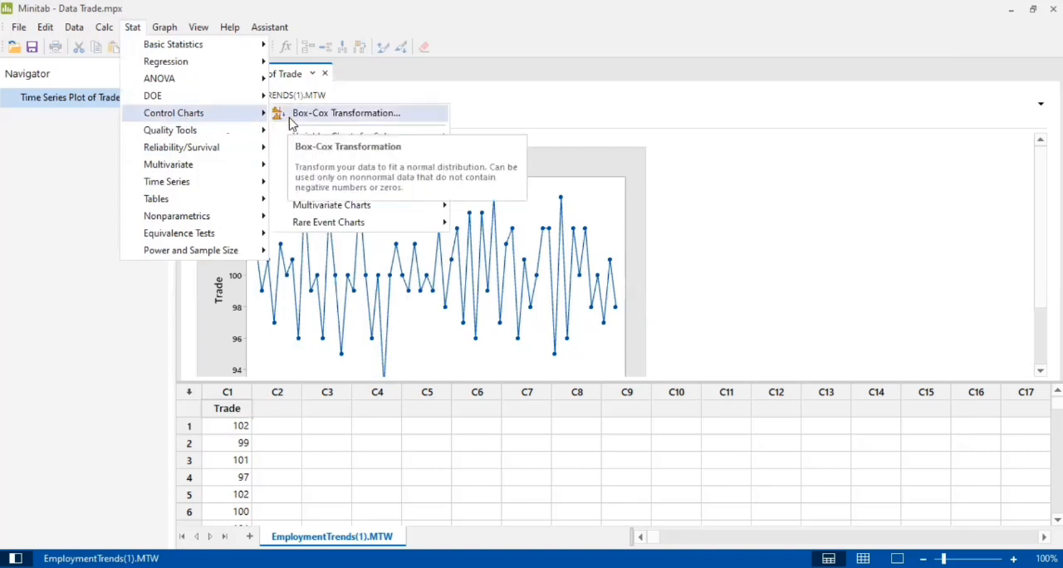
{"action": "left_click", "coordinate": [344, 113]}
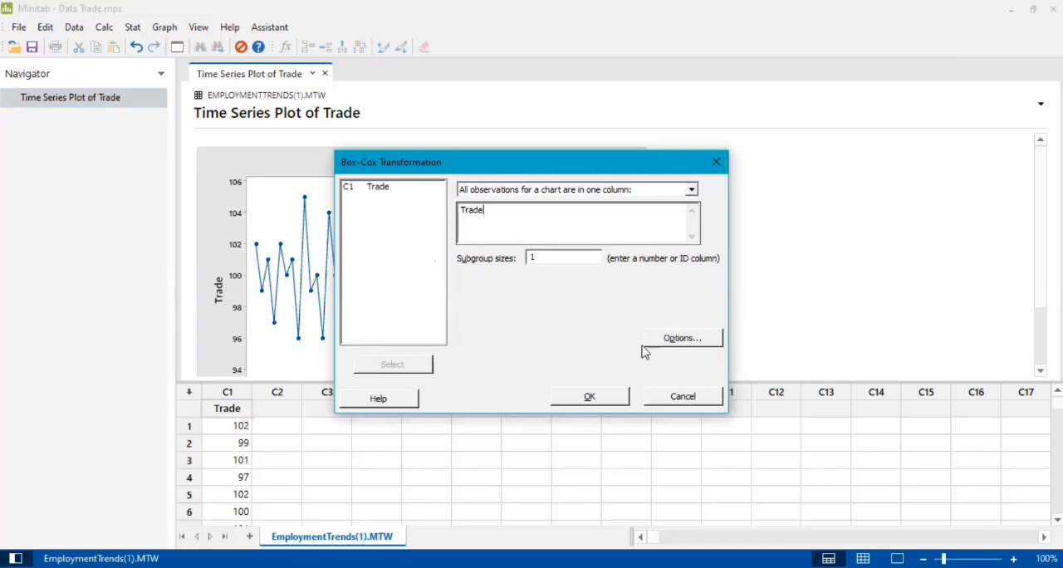
{"action": "left_click", "coordinate": [682, 338]}
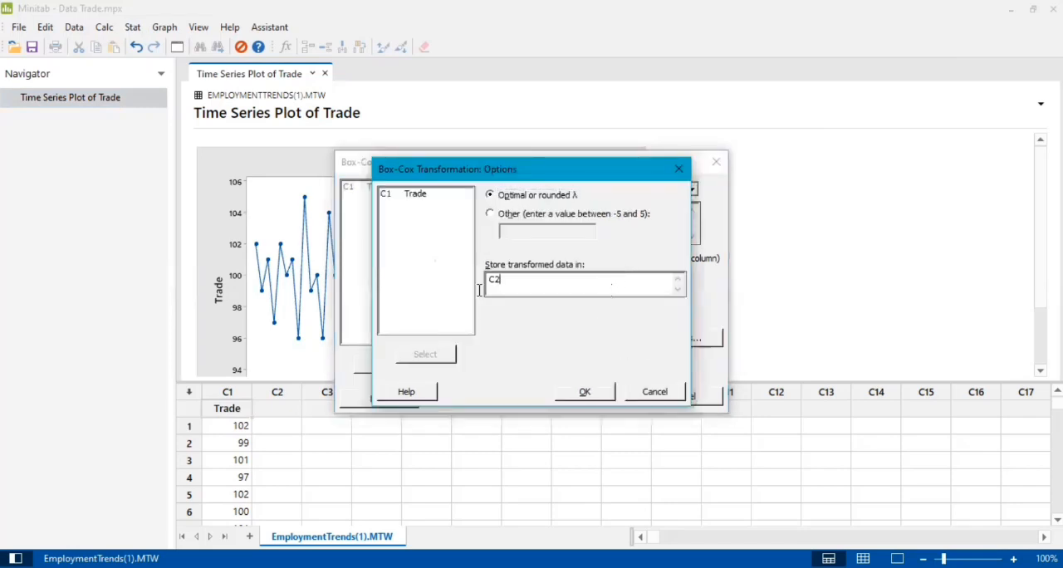
{"action": "left_click", "coordinate": [592, 394]}
{"action": "left_click", "coordinate": [603, 400]}
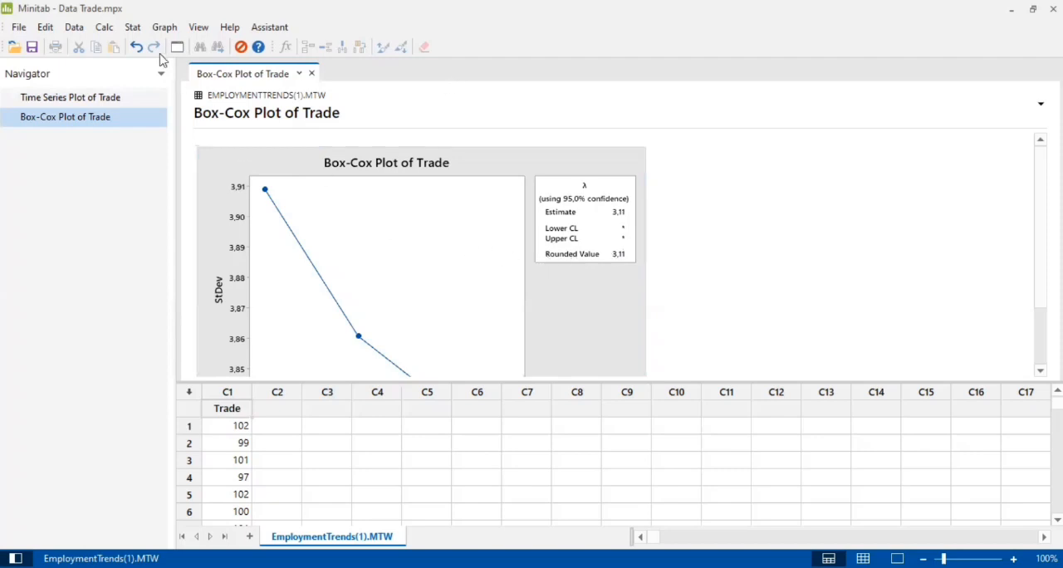
Rerun the Box-Cox transformation on Trade with optimal or rounded λ, storing the transformed data in C2
{"action": "left_click", "coordinate": [139, 29]}
{"action": "mouse_move", "coordinate": [187, 181]}
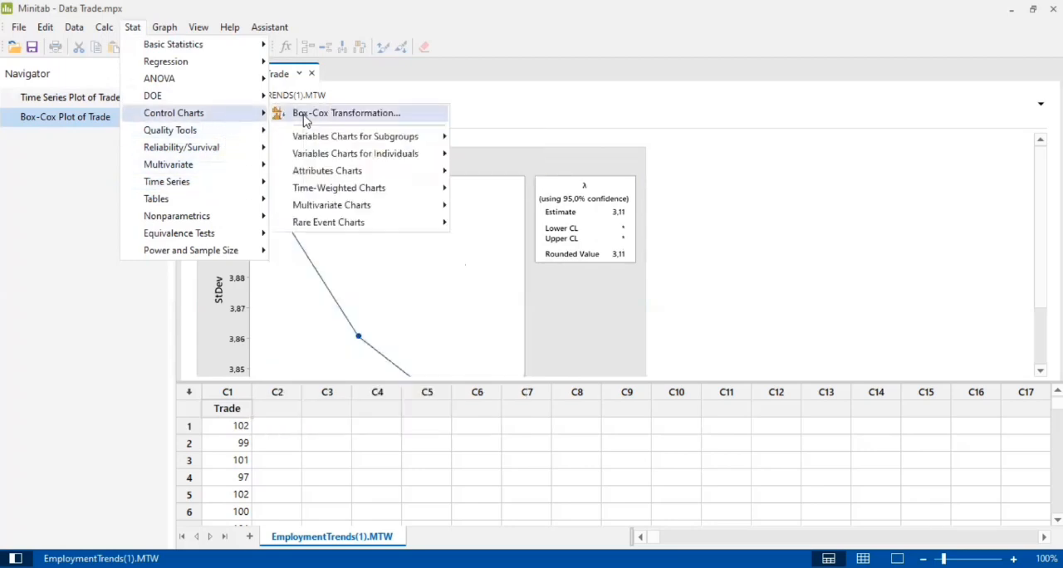
{"action": "left_click", "coordinate": [304, 114]}
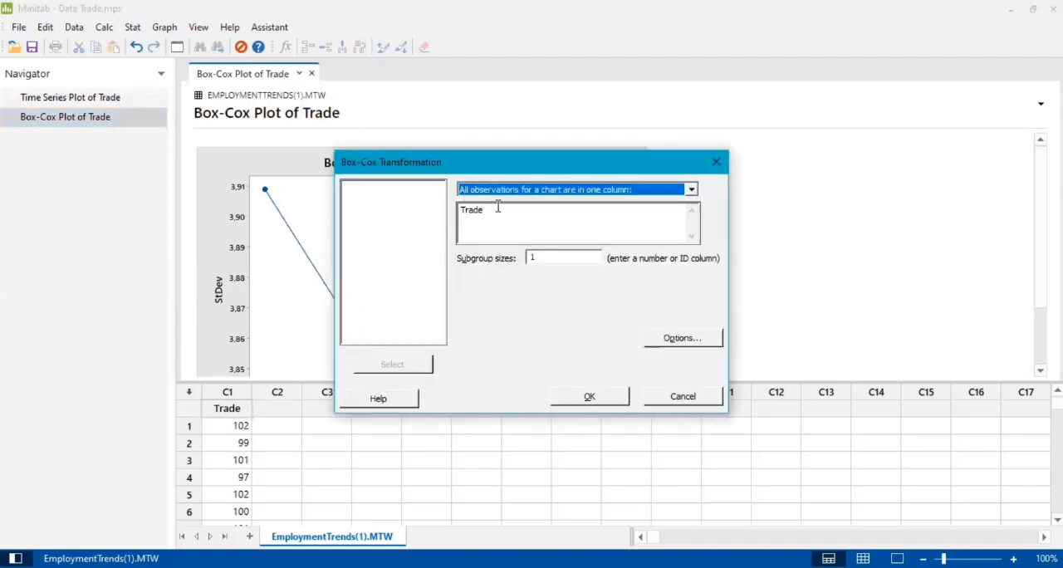
{"action": "left_click", "coordinate": [686, 337]}
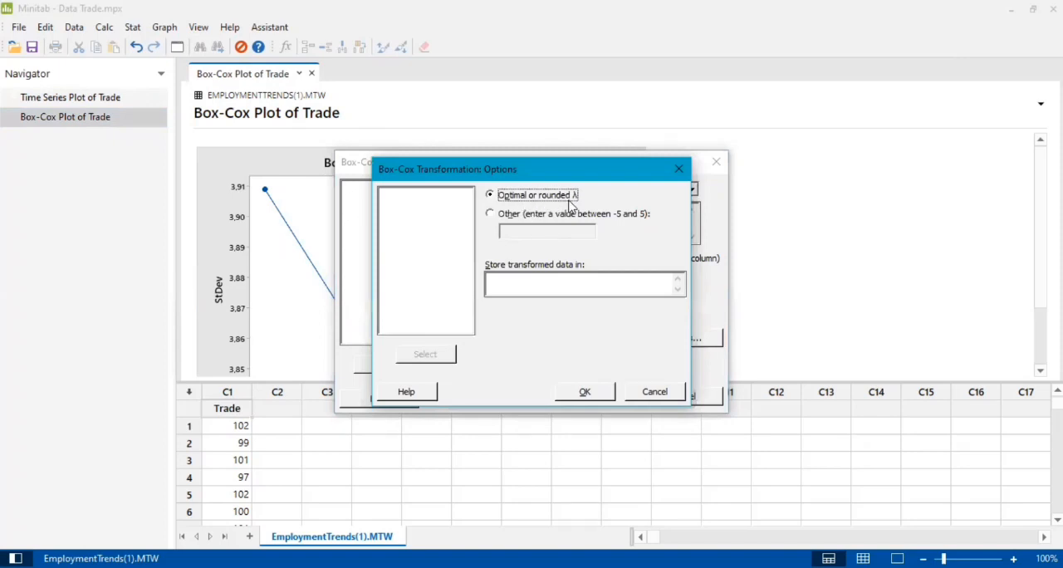
{"action": "left_click", "coordinate": [551, 289]}
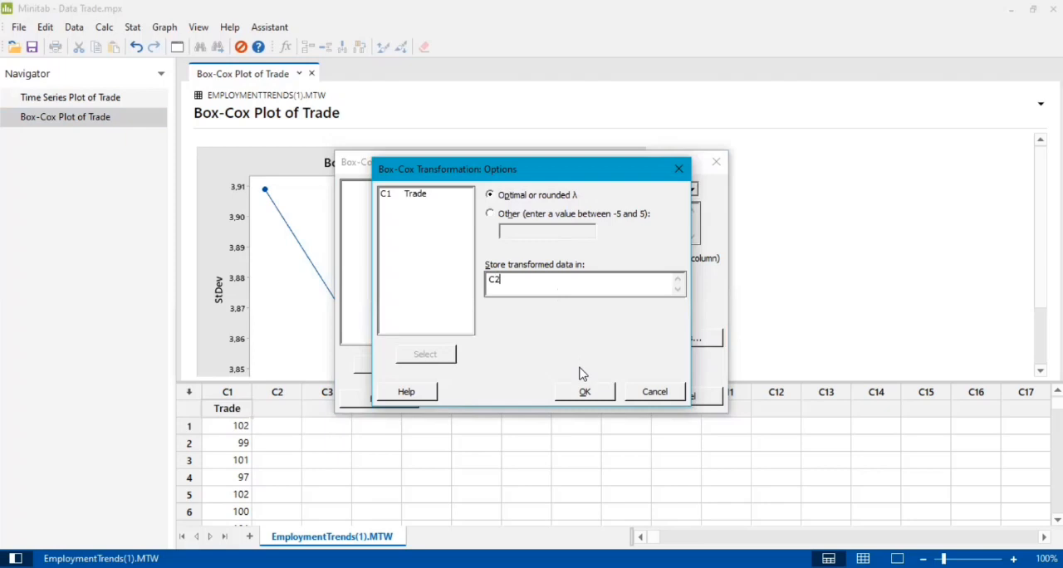
{"action": "left_click", "coordinate": [586, 393]}
{"action": "left_click", "coordinate": [588, 397]}
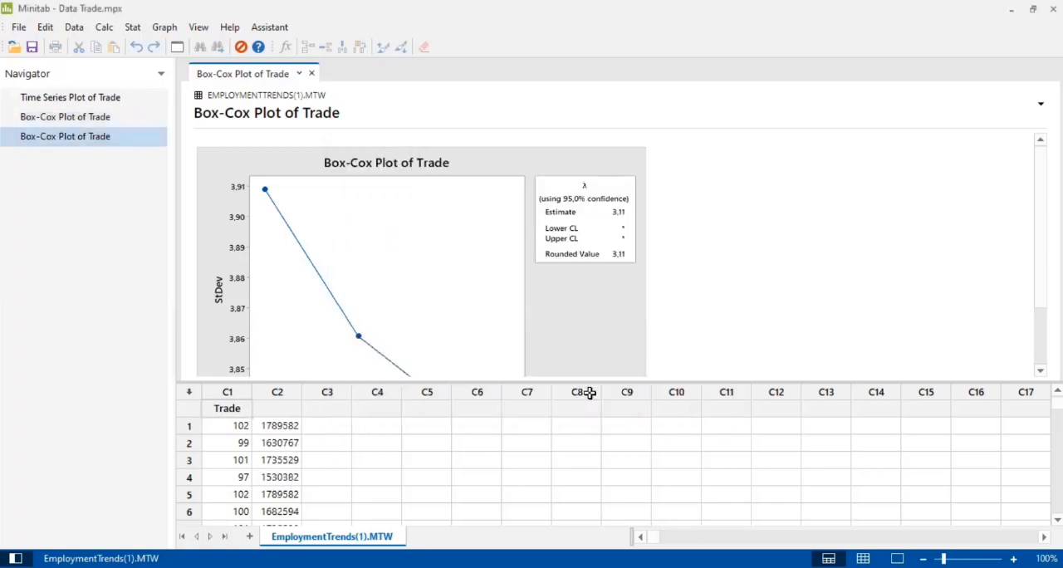
Name the transformed data column C2 "trans"
{"action": "left_click", "coordinate": [289, 409]}
{"action": "type", "text": "trans"}
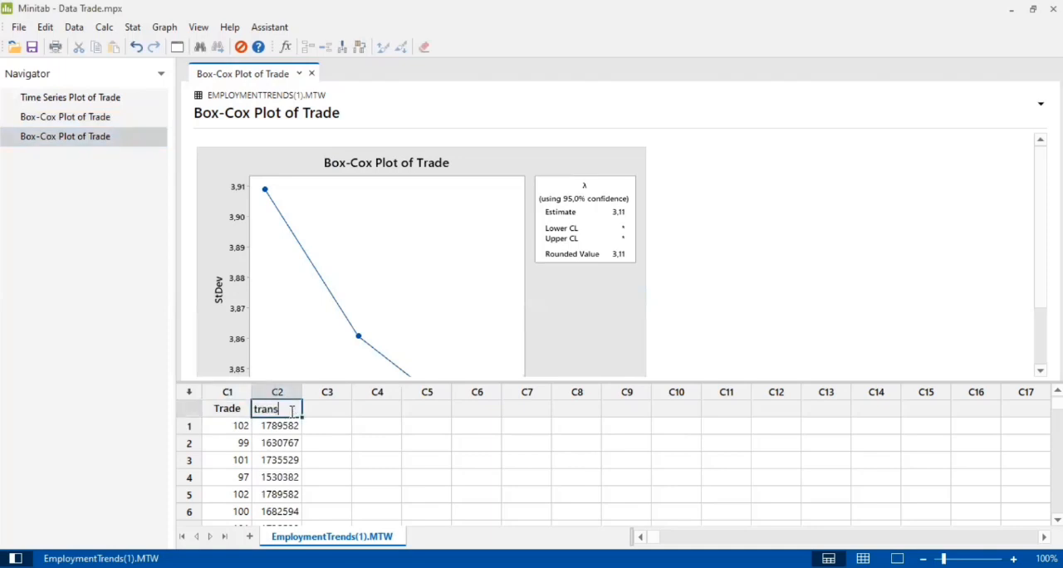
{"action": "left_click", "coordinate": [322, 418]}
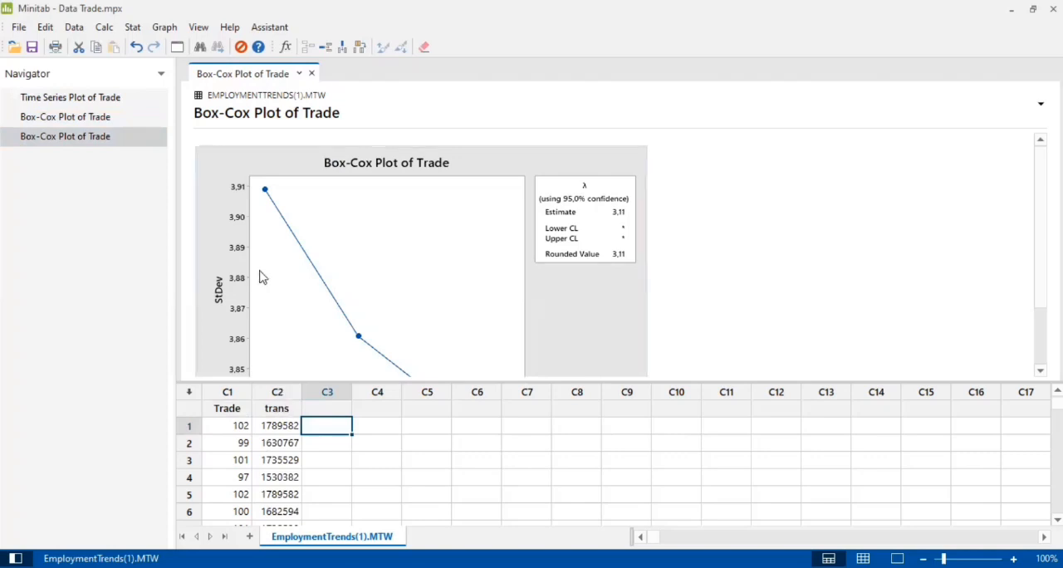
Set up another Box-Cox transformation with trans replacing Trade as the observations column
{"action": "left_click", "coordinate": [140, 32]}
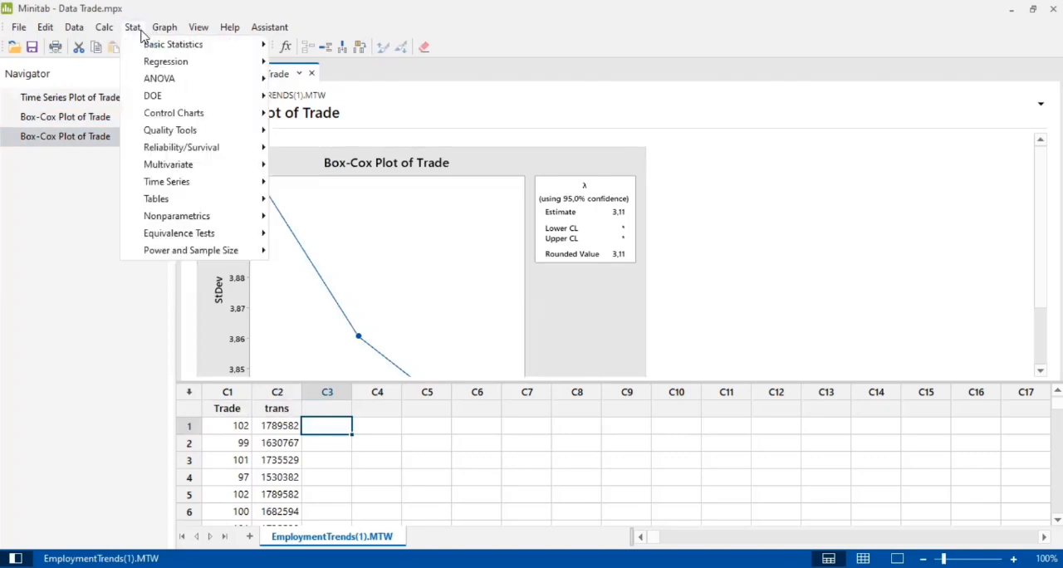
{"action": "mouse_move", "coordinate": [178, 114]}
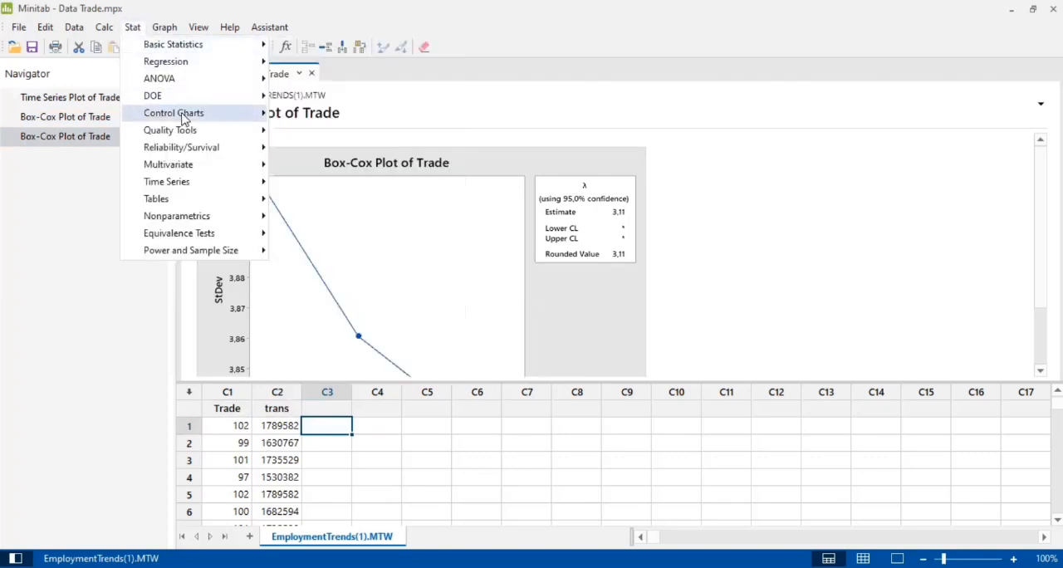
{"action": "left_click", "coordinate": [290, 119]}
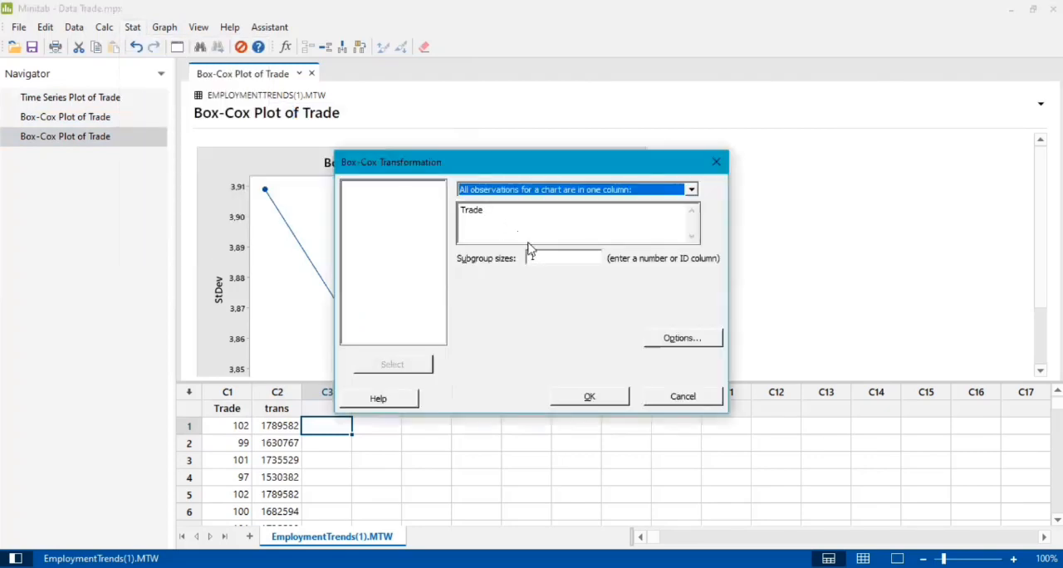
{"action": "left_click", "coordinate": [526, 211]}
{"action": "double_click", "coordinate": [471, 217]}
{"action": "left_click", "coordinate": [405, 197]}
{"action": "left_click", "coordinate": [421, 364]}
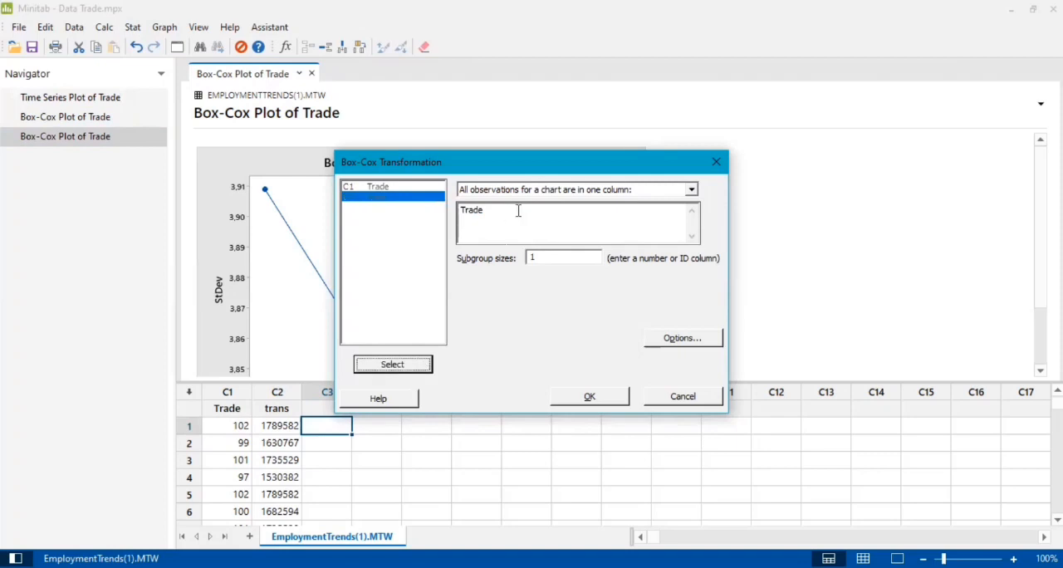
{"action": "left_click", "coordinate": [418, 364]}
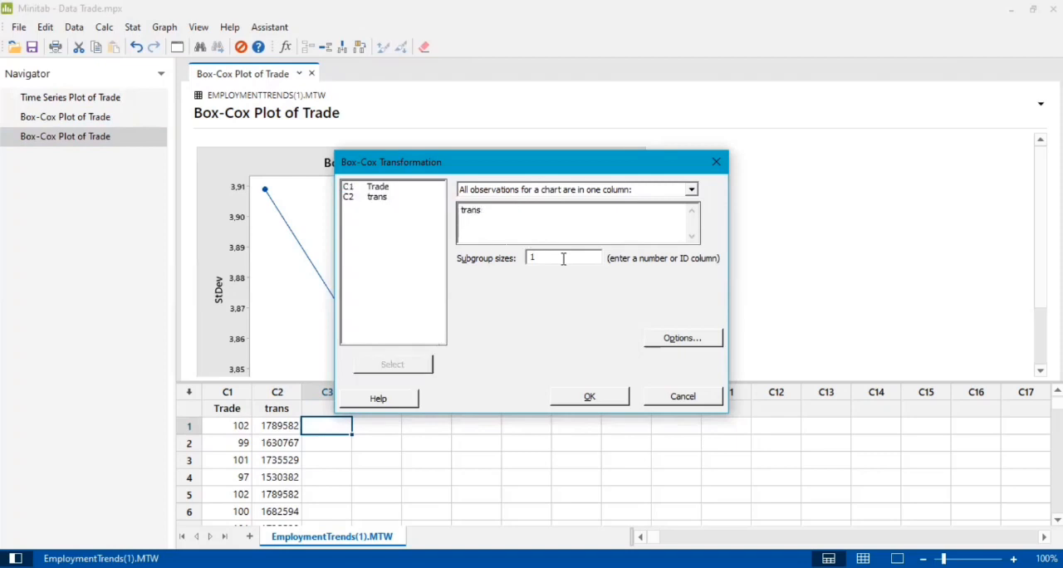
Clear the storage column C2 from the Box-Cox options and run the transformation on trans
{"action": "left_click", "coordinate": [664, 344]}
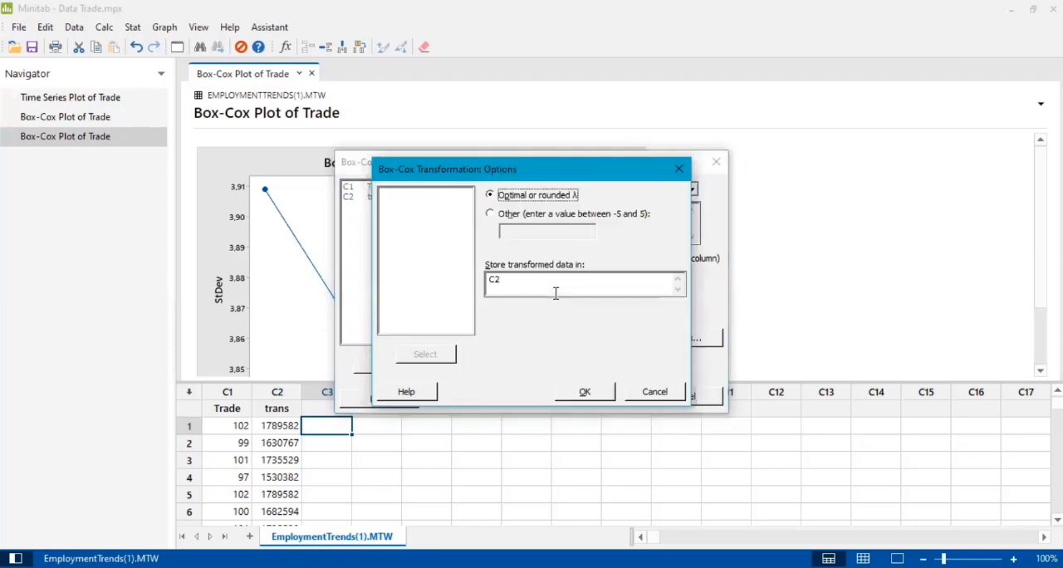
{"action": "left_click_drag", "start_coordinate": [551, 283], "coordinate": [446, 290]}
{"action": "key", "text": "BackSpace"}
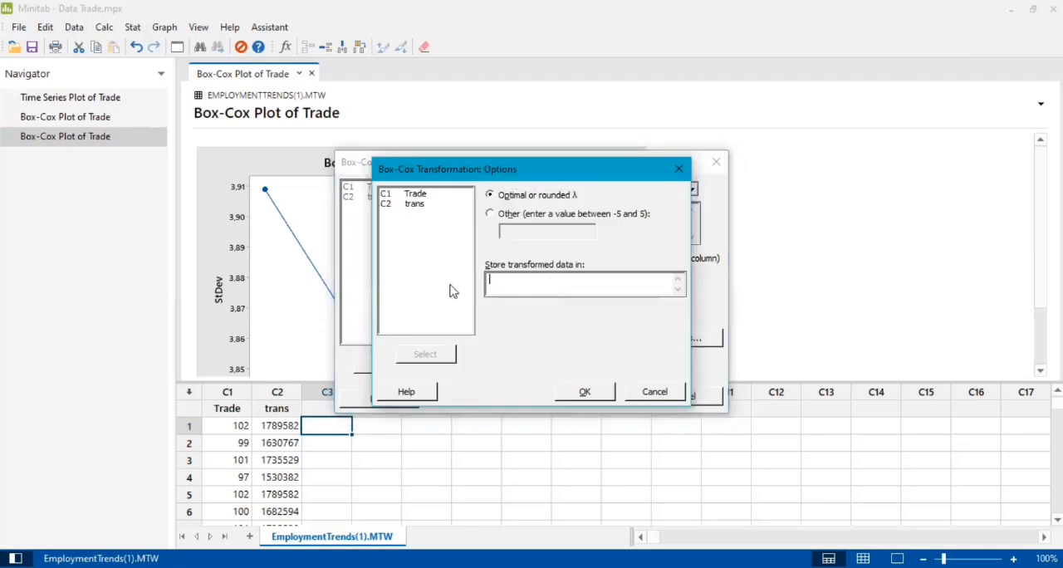
{"action": "left_click", "coordinate": [586, 392]}
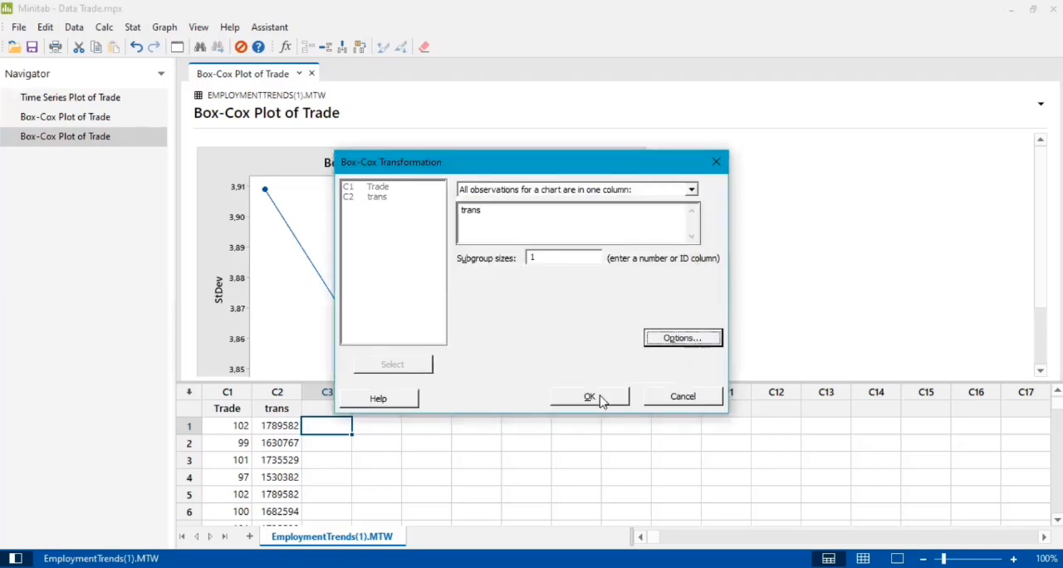
{"action": "left_click", "coordinate": [594, 399]}
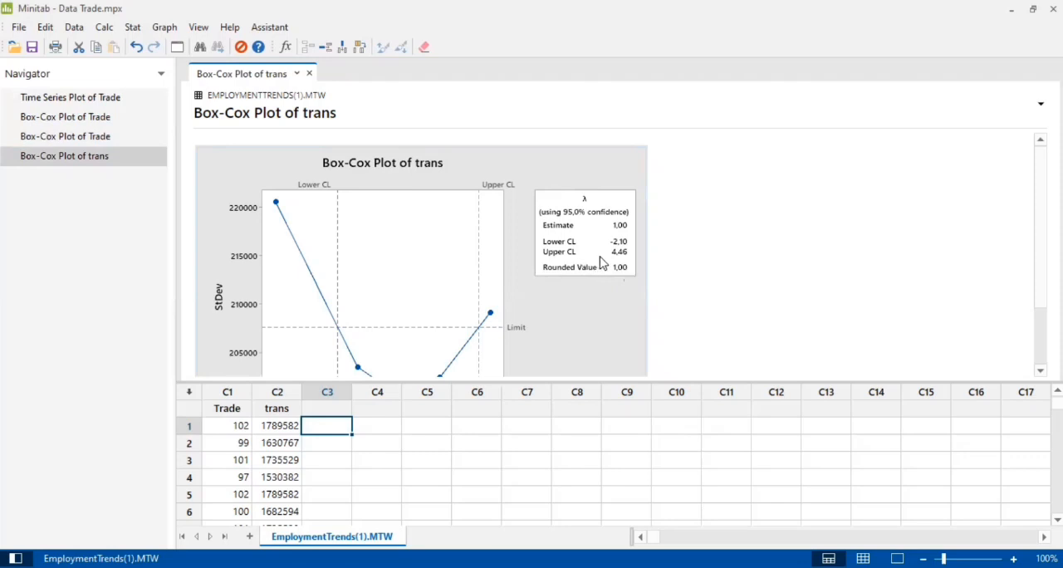
{"action": "scroll", "coordinate": [527, 313], "scroll_direction": "down", "scroll_amount": 1}
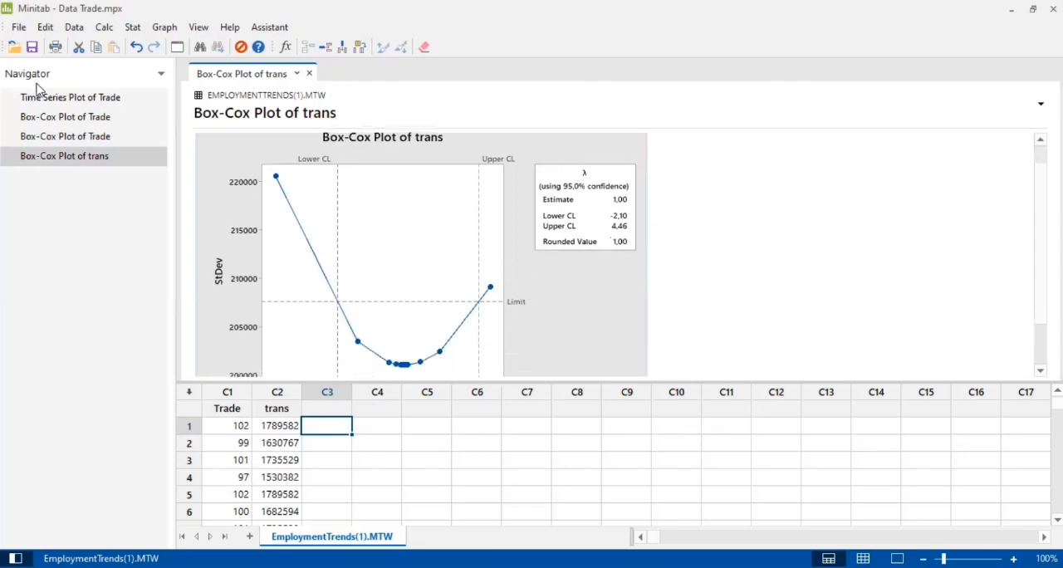
Plot the autocorrelation function of trans with the default number of lags
{"action": "left_click", "coordinate": [134, 28]}
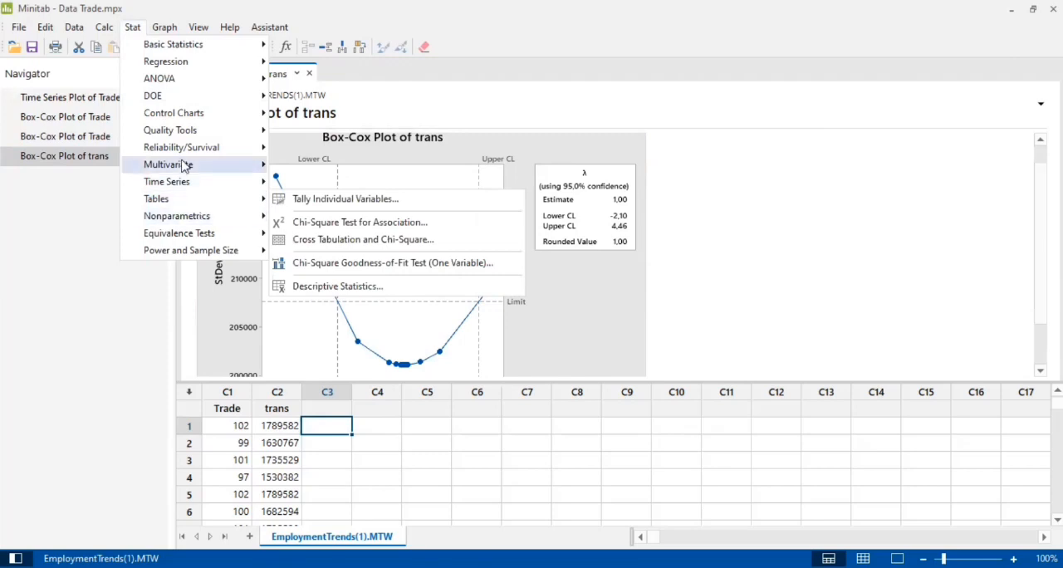
{"action": "mouse_move", "coordinate": [194, 181]}
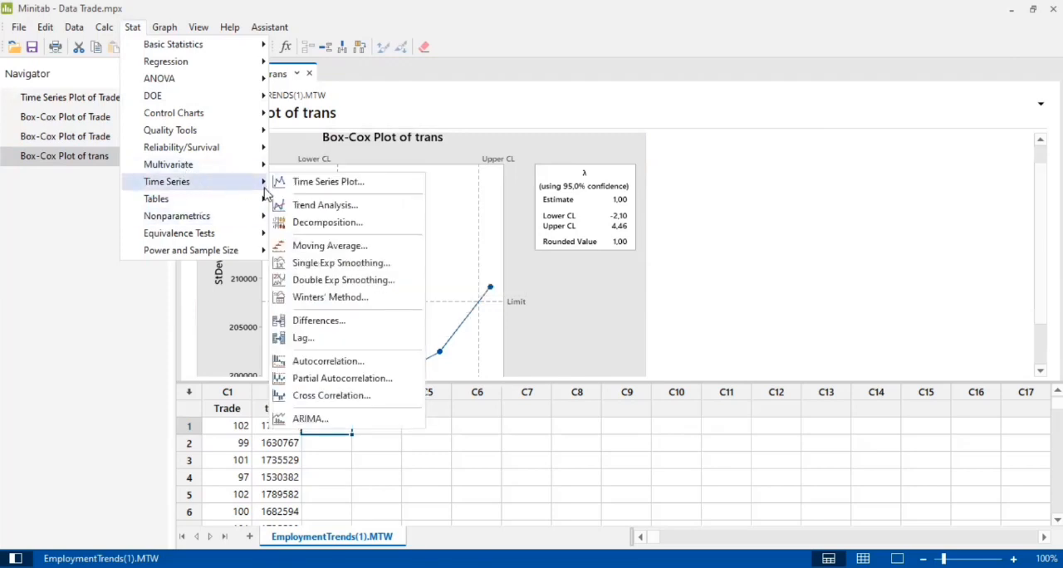
{"action": "left_click", "coordinate": [328, 361]}
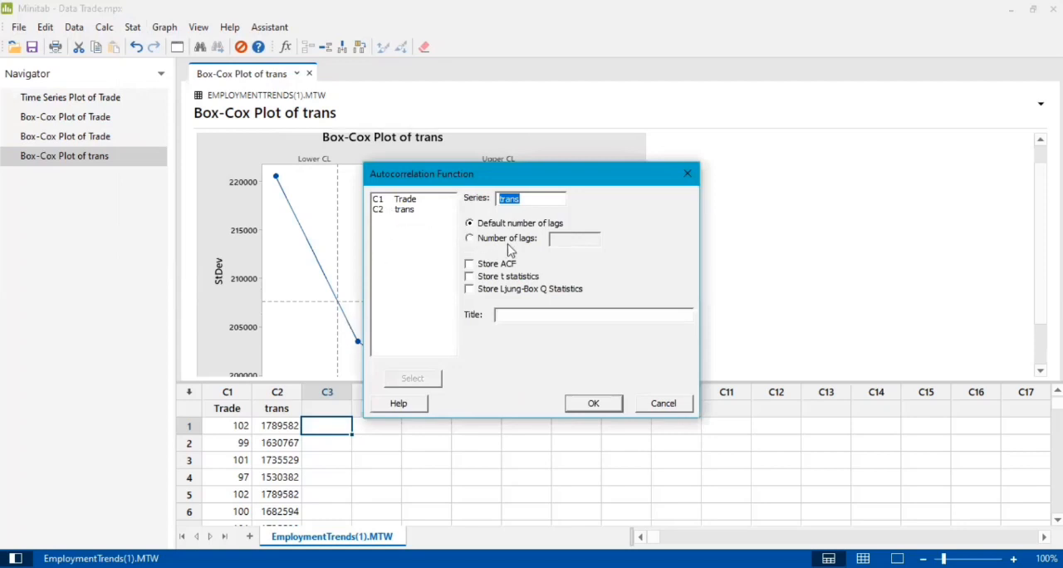
{"action": "left_click", "coordinate": [610, 403]}
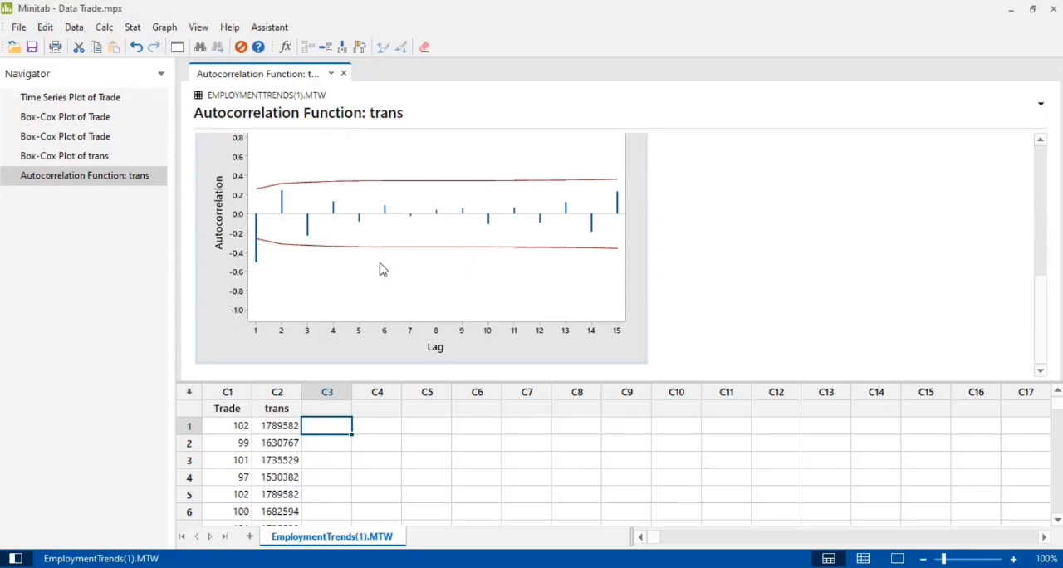
Plot the partial autocorrelation function of the trans series
{"action": "left_click", "coordinate": [133, 28]}
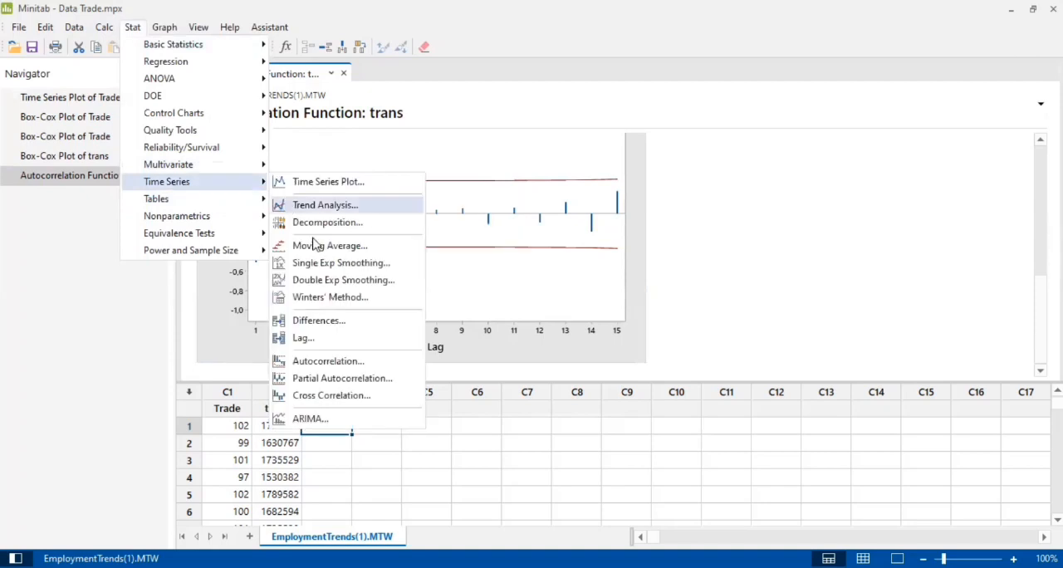
{"action": "left_click", "coordinate": [317, 377]}
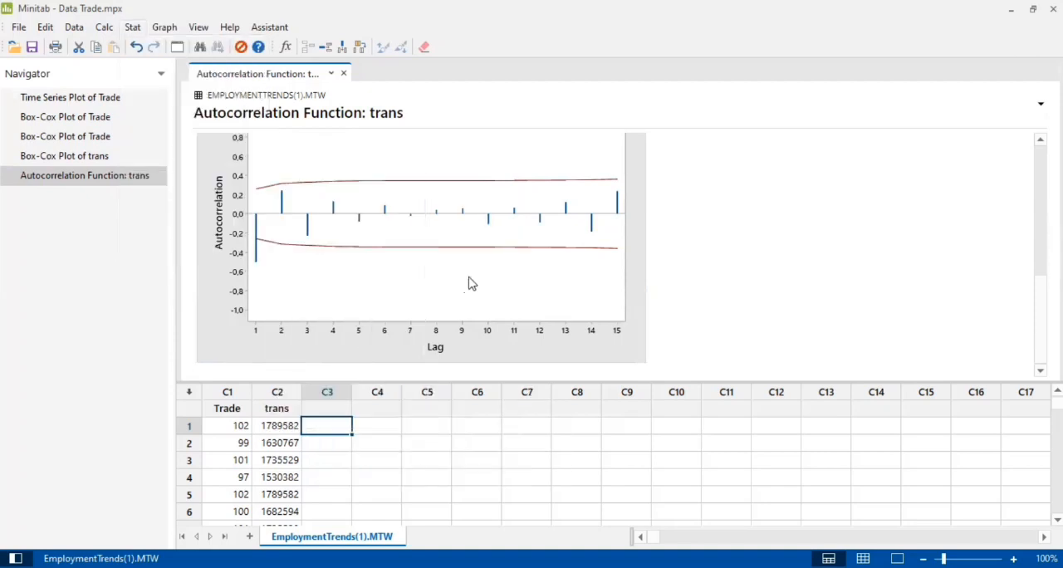
{"action": "left_click", "coordinate": [593, 404]}
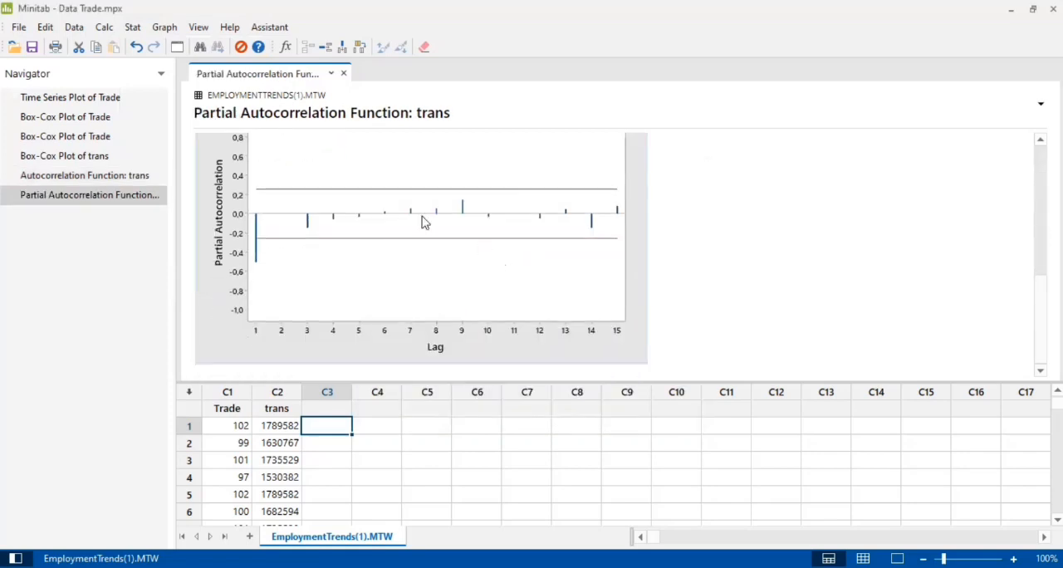
{"action": "scroll", "coordinate": [260, 257], "scroll_direction": "up", "scroll_amount": 1}
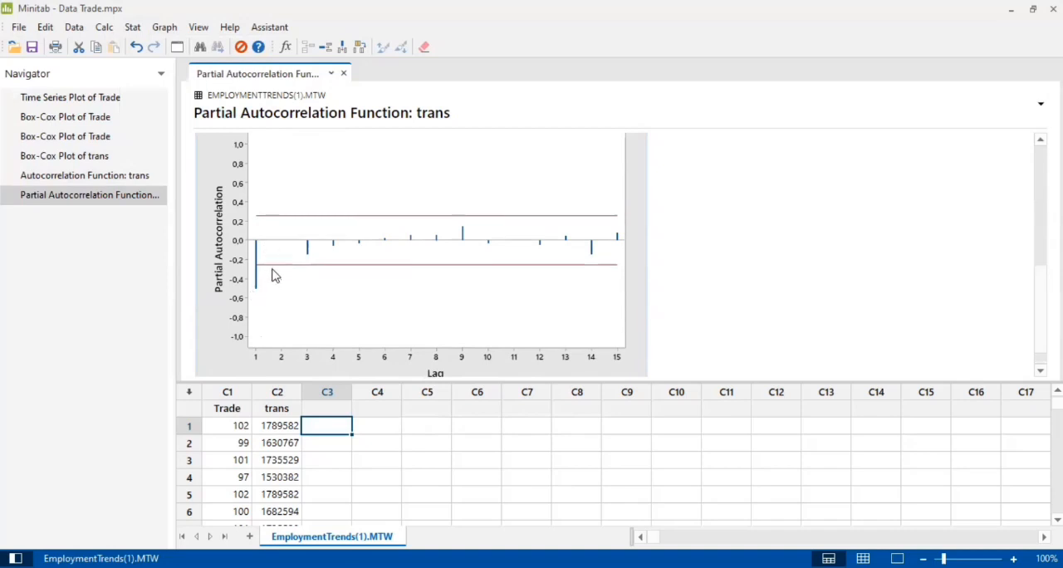
Reopen the ARIMA setup for Trade and clear the forecast lead, origin and forecast storage column
{"action": "left_click", "coordinate": [133, 27]}
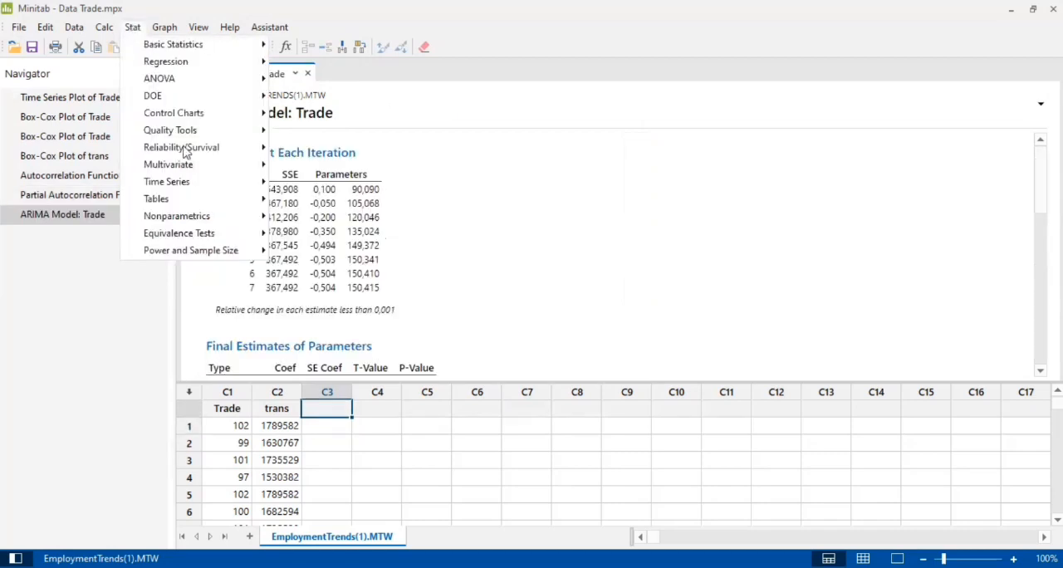
{"action": "mouse_move", "coordinate": [210, 189]}
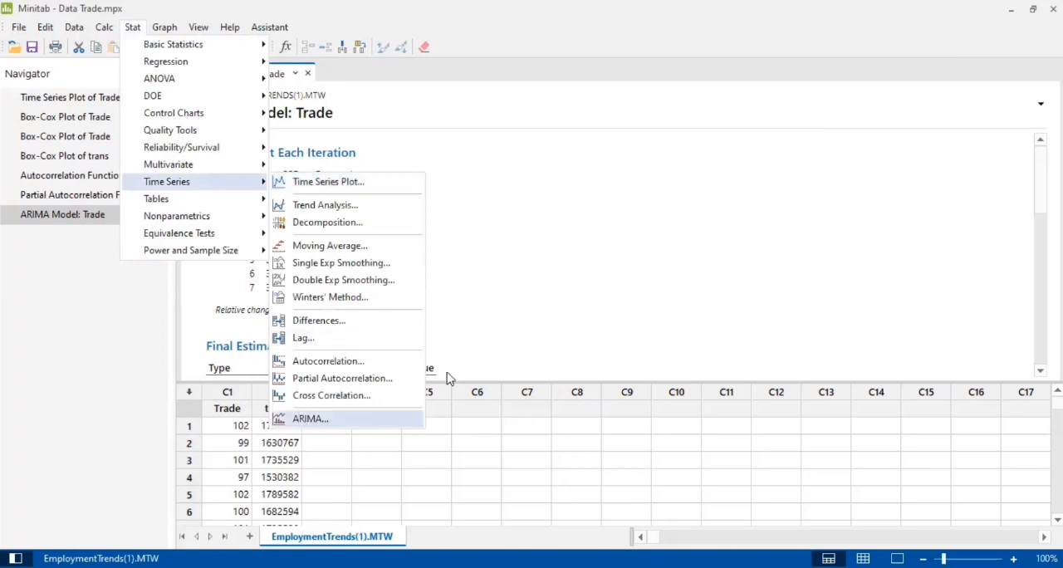
{"action": "key", "text": "Return"}
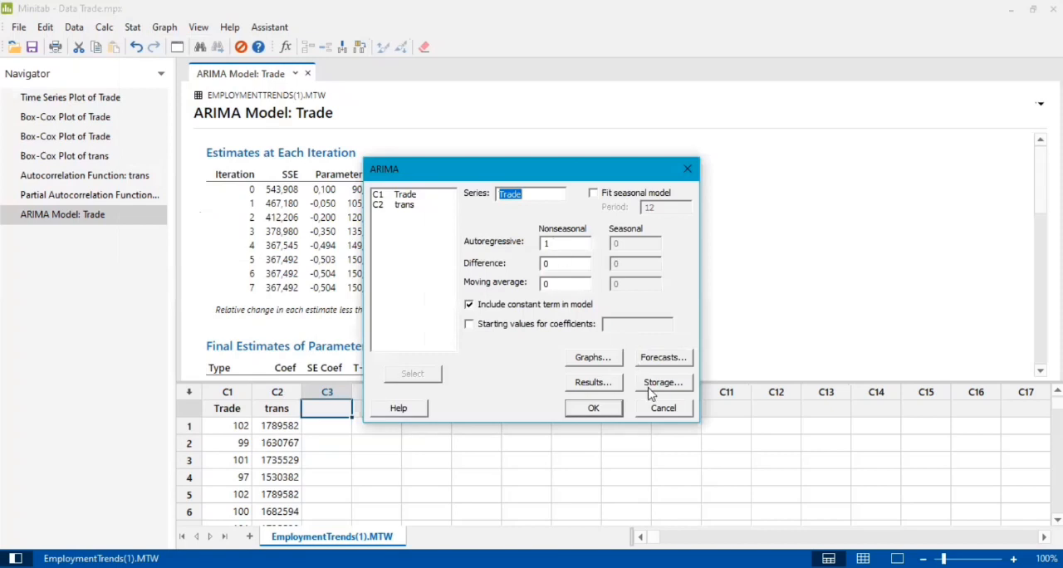
{"action": "left_click", "coordinate": [658, 357]}
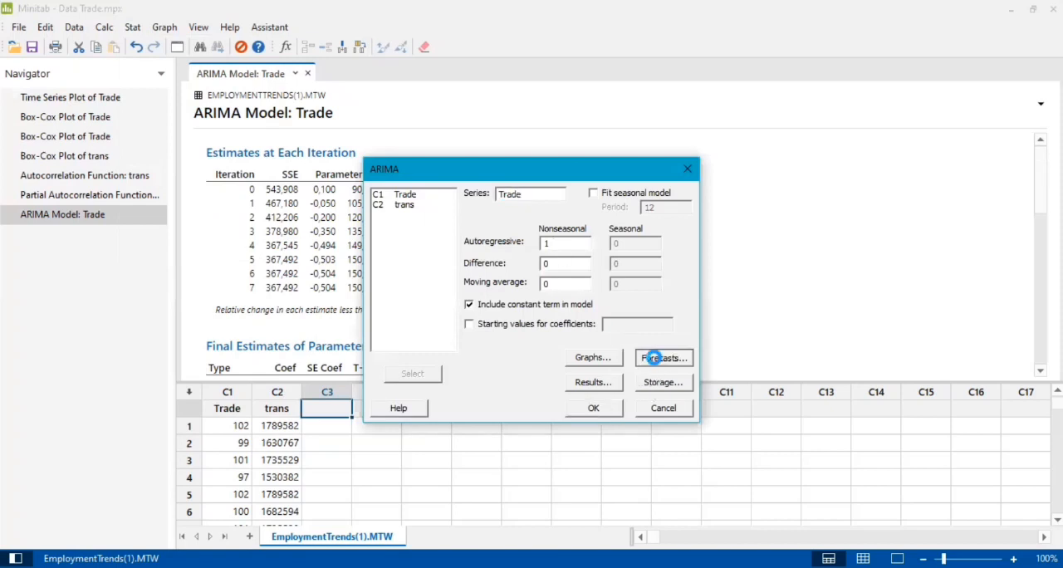
{"action": "left_click_drag", "start_coordinate": [591, 283], "coordinate": [519, 295]}
{"action": "key", "text": "BackSpace"}
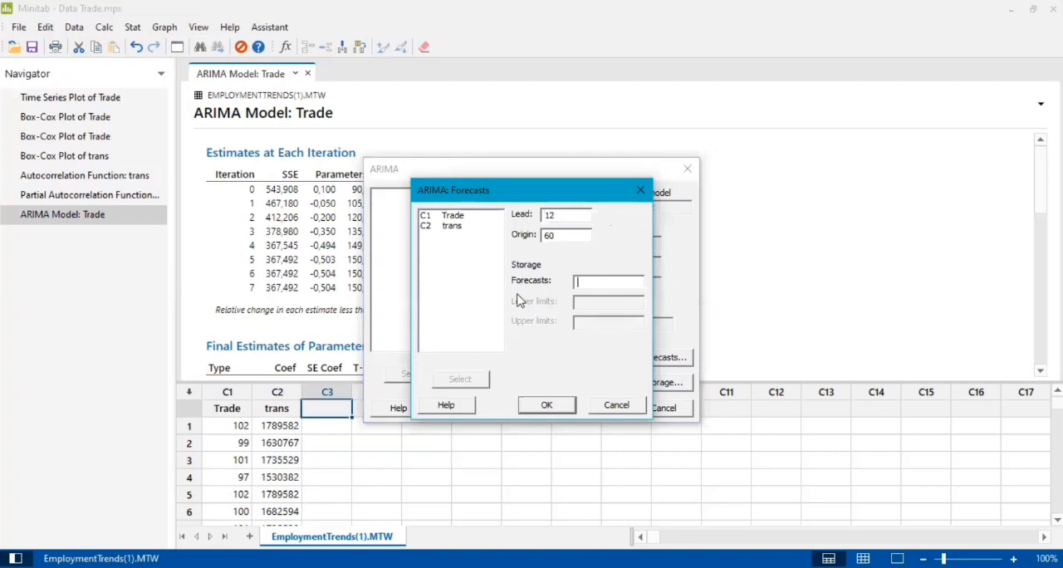
{"action": "left_click_drag", "start_coordinate": [582, 238], "coordinate": [518, 249]}
{"action": "key", "text": "BackSpace"}
{"action": "left_click_drag", "start_coordinate": [562, 214], "coordinate": [501, 231]}
{"action": "key", "text": "BackSpace"}
{"action": "left_click", "coordinate": [546, 404]}
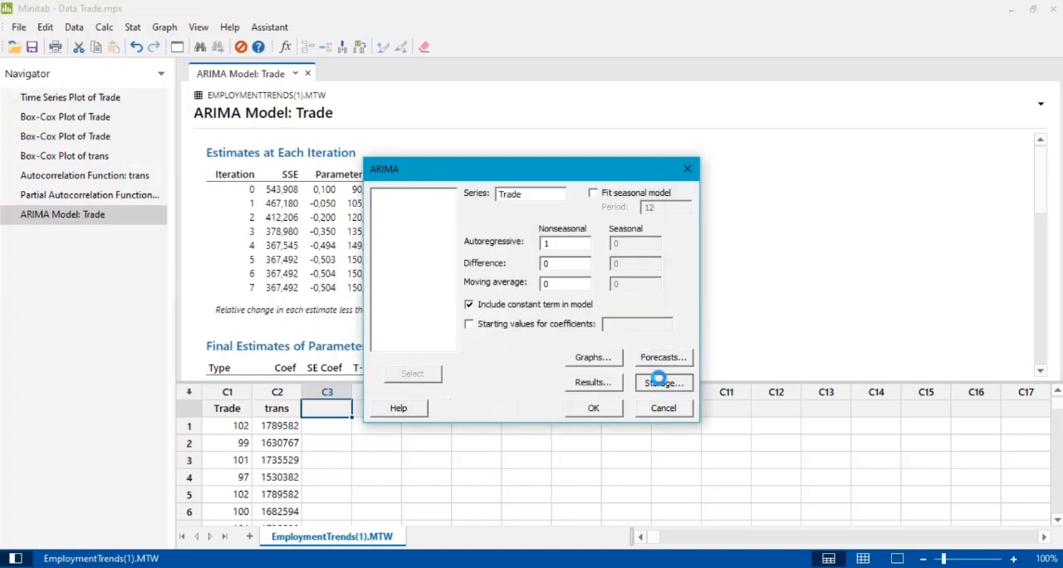
Fit the nonseasonal AR(1) model with a constant term to Trade, storing its residuals
{"action": "left_click", "coordinate": [658, 379]}
{"action": "left_click", "coordinate": [533, 354]}
{"action": "left_click", "coordinate": [601, 410]}
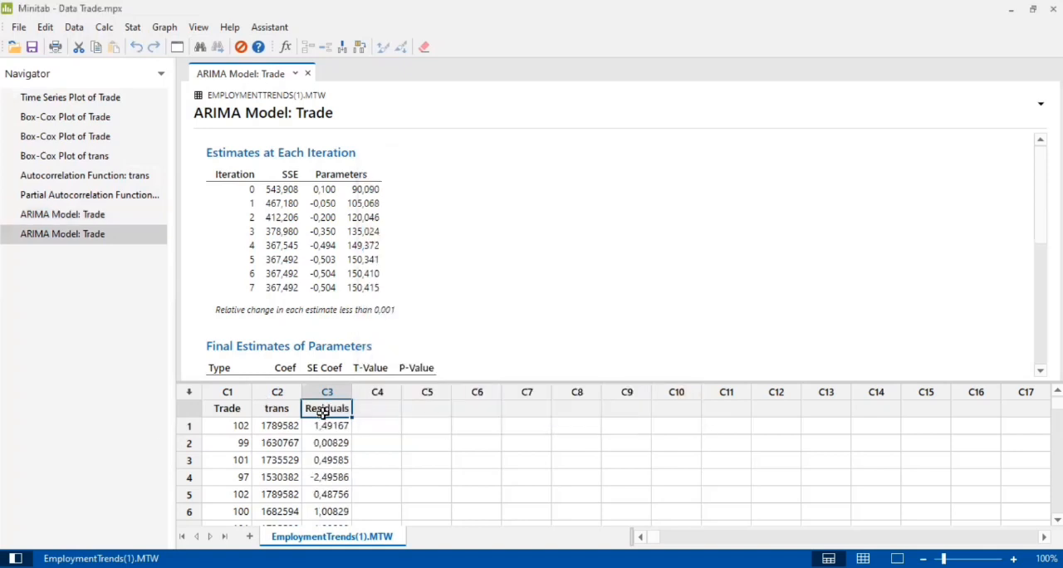
Rename the residuals column C3 to AR1, and review the model's final parameter estimates and Ljung-Box statistics
{"action": "double_click", "coordinate": [328, 409]}
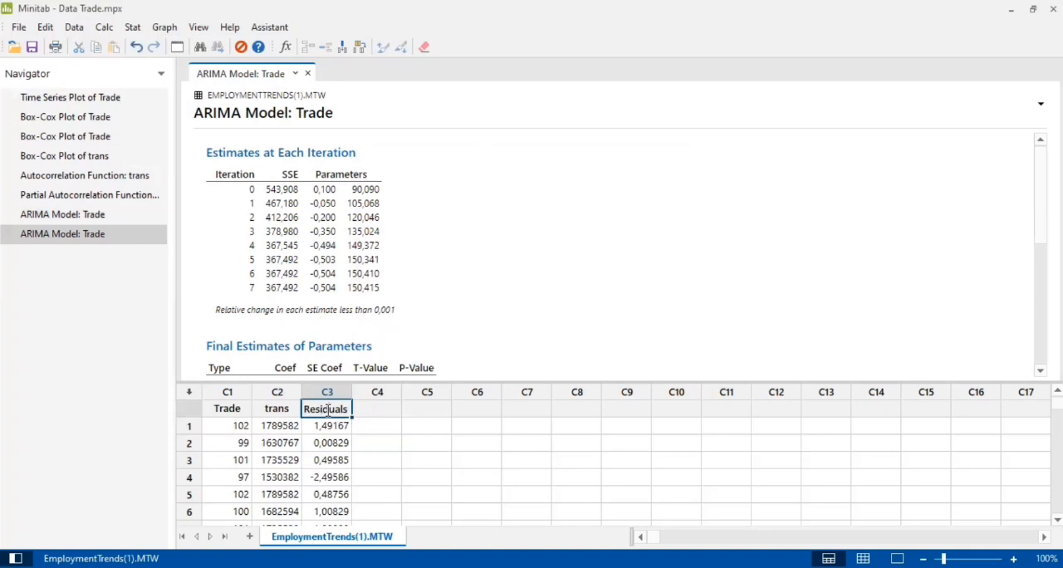
{"action": "double_click", "coordinate": [329, 409]}
{"action": "type", "text": "AR1"}
{"action": "left_click", "coordinate": [337, 424]}
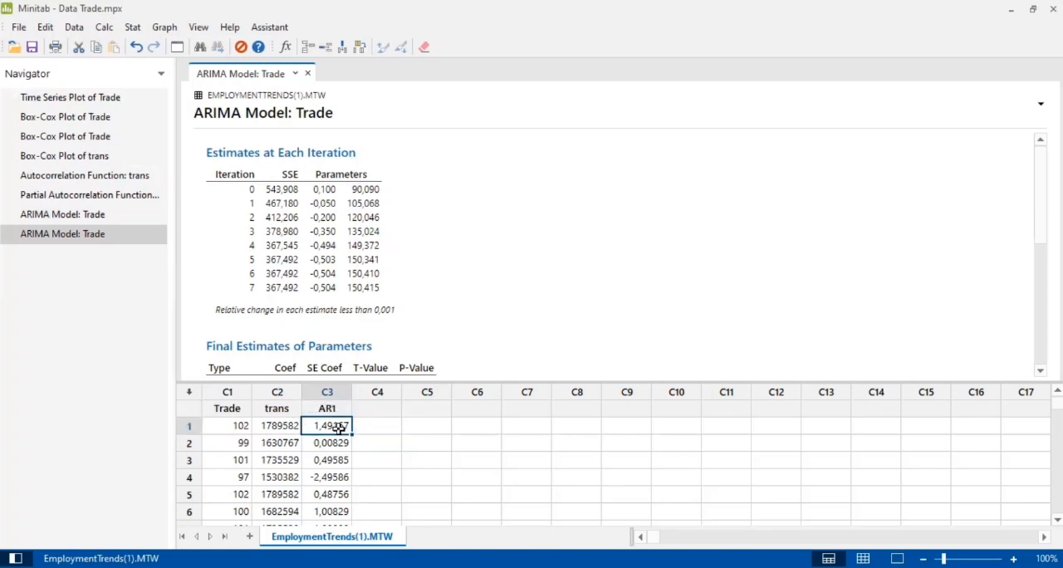
{"action": "scroll", "coordinate": [378, 324], "scroll_direction": "down", "scroll_amount": 3}
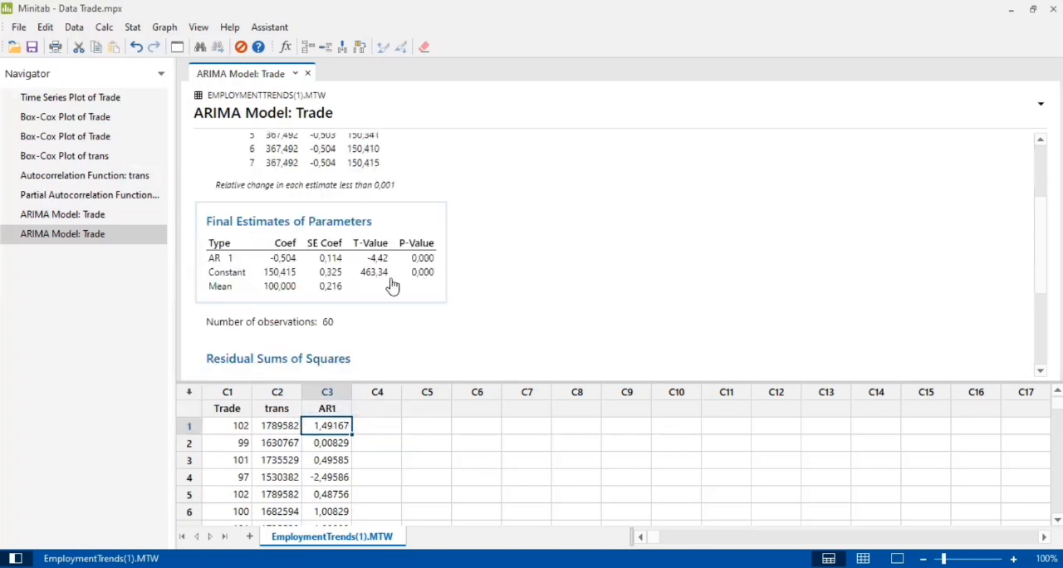
{"action": "scroll", "coordinate": [467, 285], "scroll_direction": "down", "scroll_amount": 3}
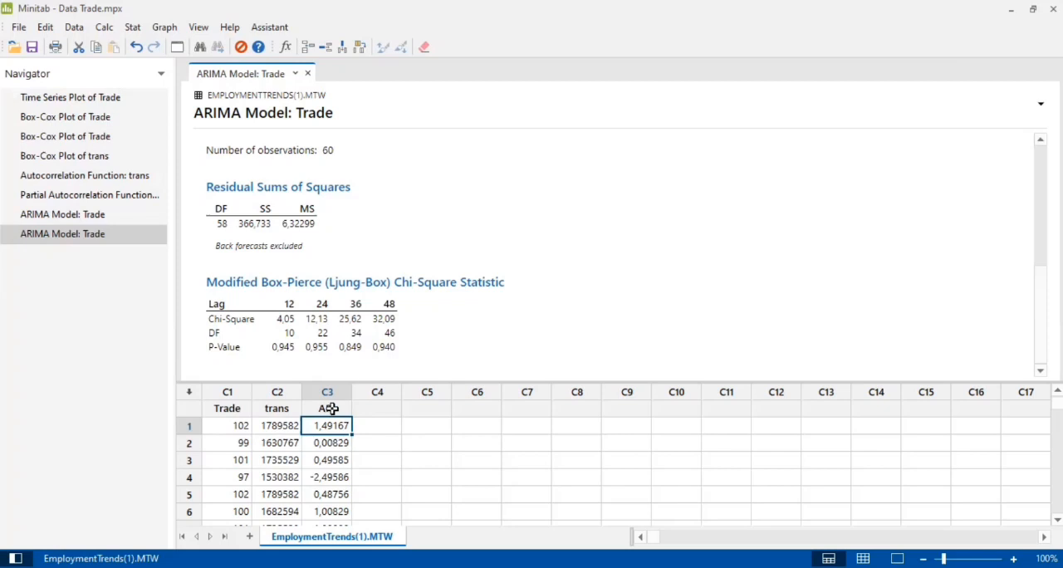
Run a Kolmogorov-Smirnov normality test on the AR1 residuals
{"action": "left_click", "coordinate": [135, 30]}
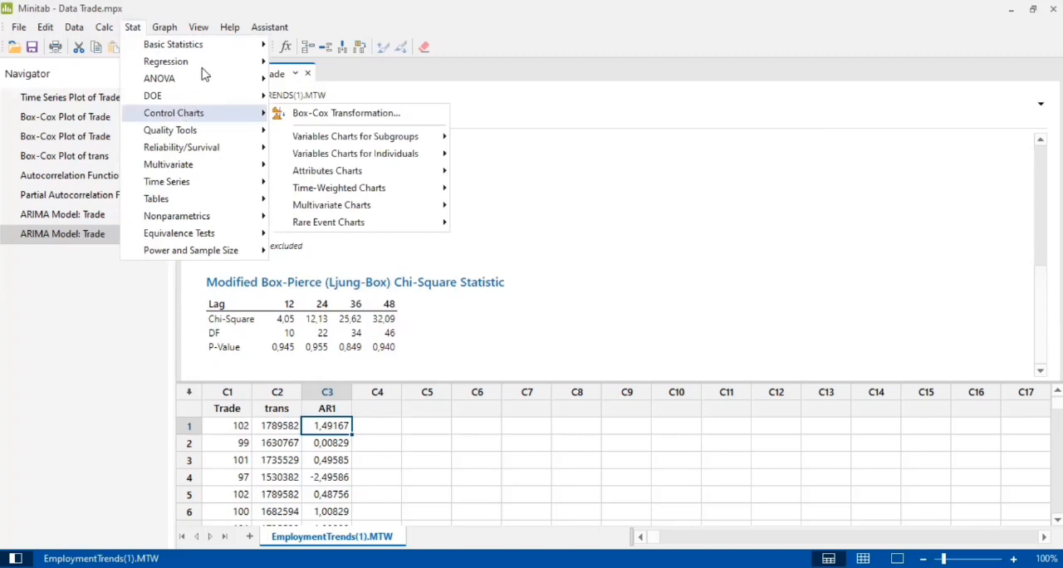
{"action": "mouse_move", "coordinate": [232, 49]}
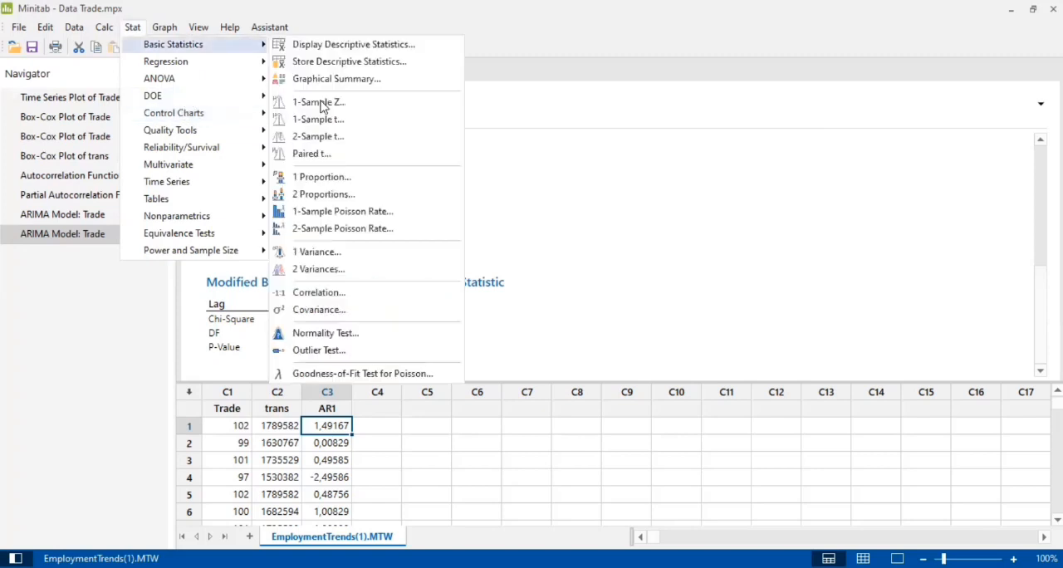
{"action": "left_click", "coordinate": [323, 341]}
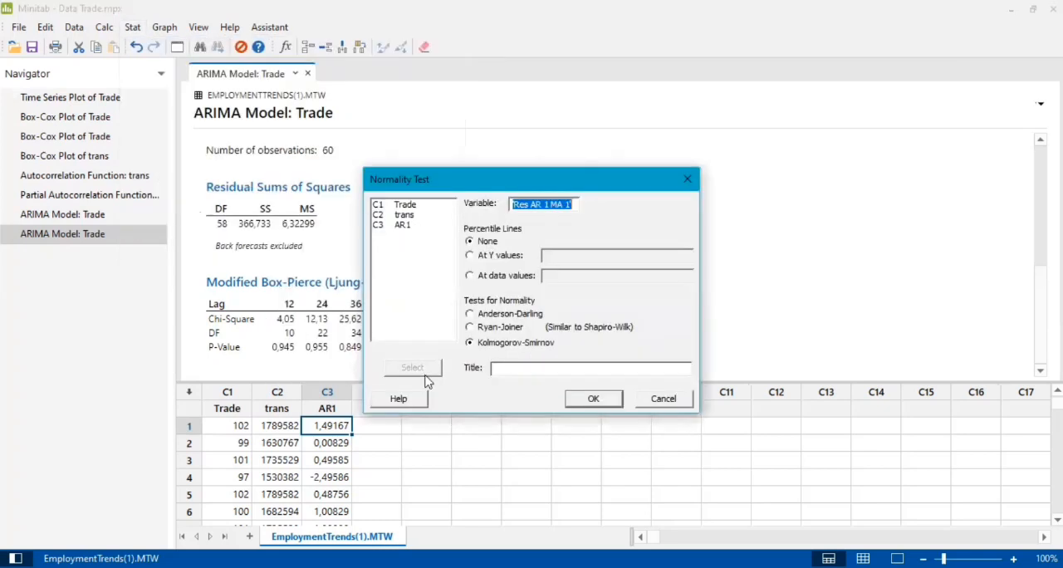
{"action": "left_click", "coordinate": [420, 371]}
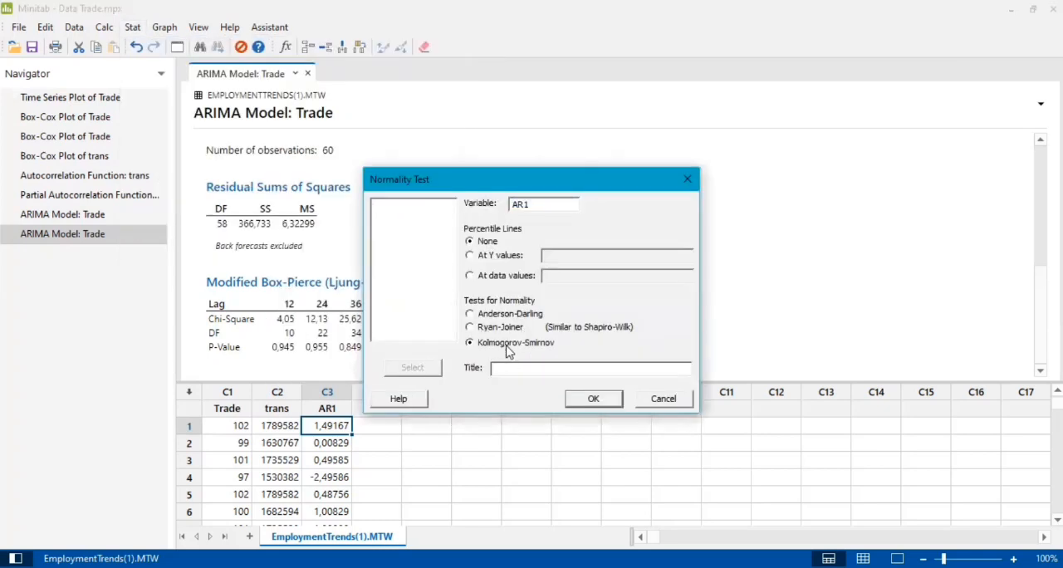
{"action": "left_click", "coordinate": [585, 401]}
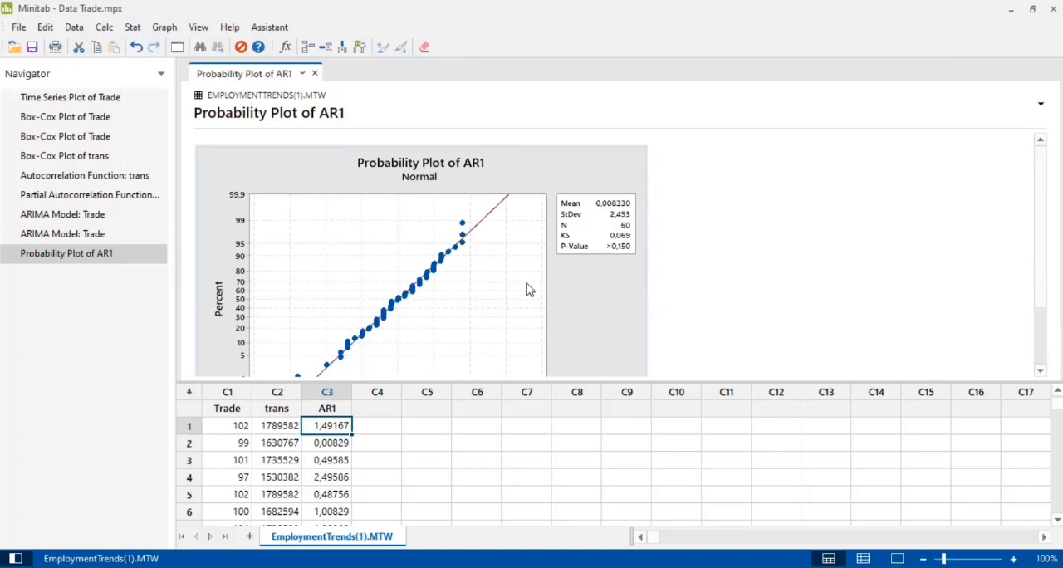
Fit an ARIMA model to Trade with autoregressive order 0, difference 0 and moving average order 1, storing the residuals
{"action": "left_click", "coordinate": [140, 30]}
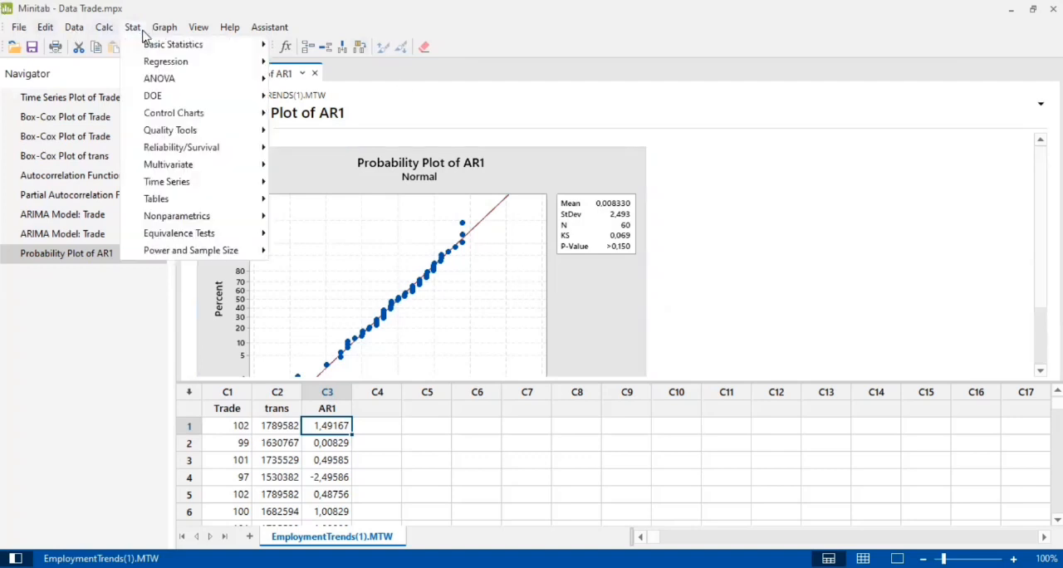
{"action": "mouse_move", "coordinate": [171, 181]}
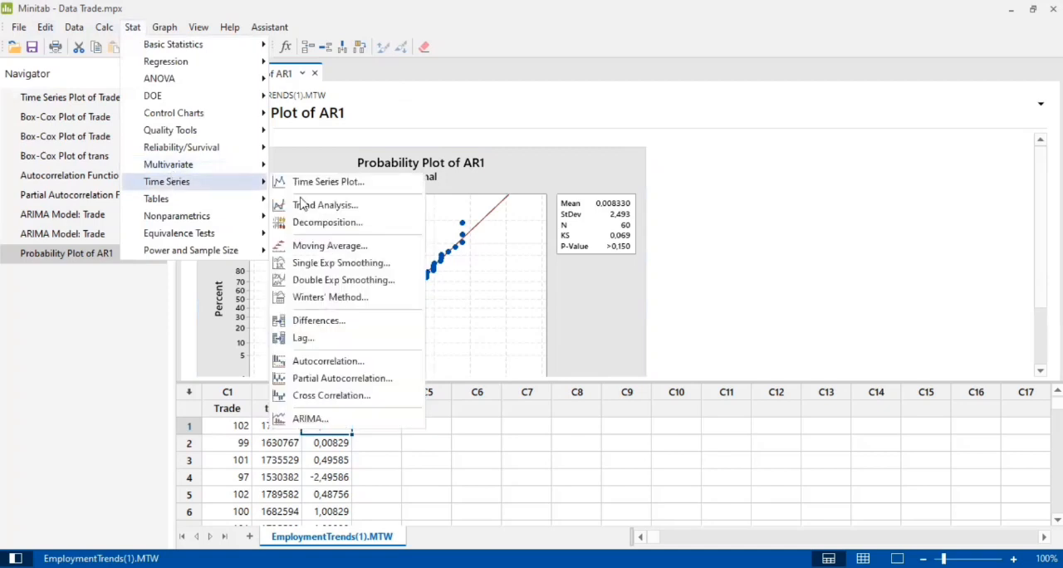
{"action": "left_click", "coordinate": [319, 421]}
{"action": "left_click", "coordinate": [553, 243]}
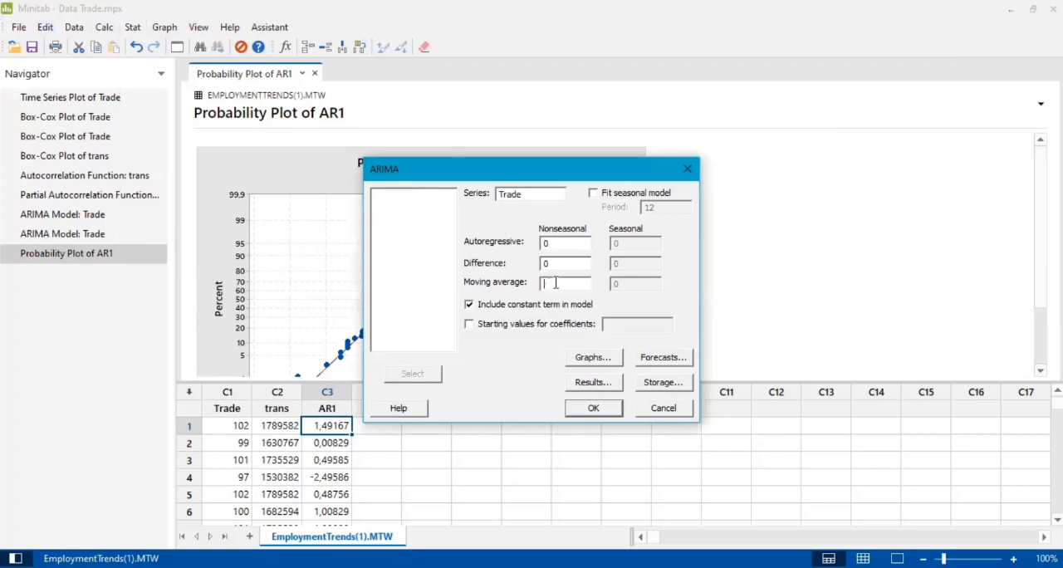
{"action": "left_click", "coordinate": [662, 355]}
{"action": "left_click", "coordinate": [641, 191]}
{"action": "left_click", "coordinate": [652, 386]}
{"action": "left_click", "coordinate": [547, 355]}
{"action": "left_click", "coordinate": [613, 409]}
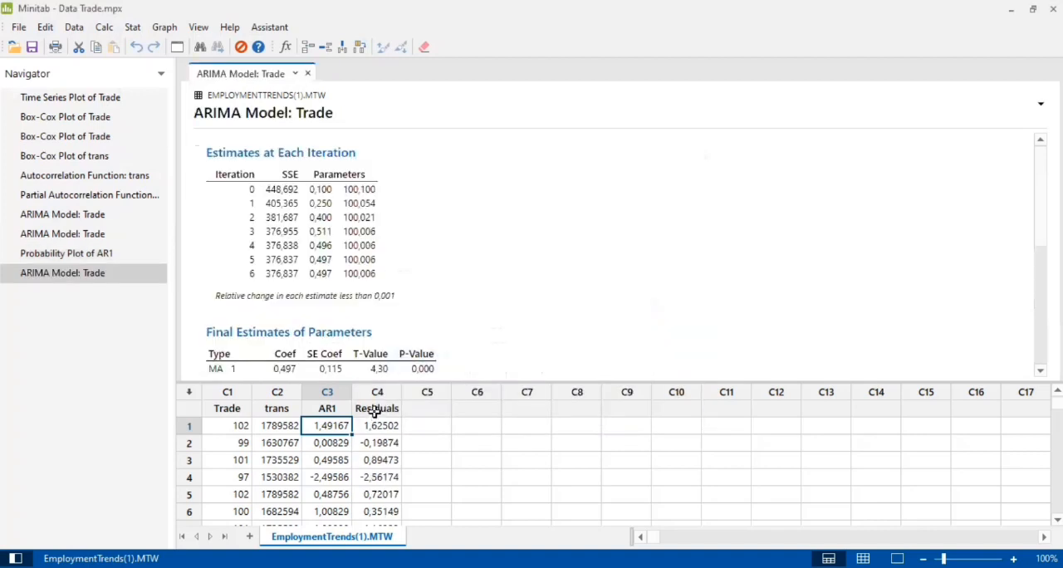
Rename the residuals column C4 to MA1, and review the moving-average model's parameter estimates and Ljung-Box statistics
{"action": "left_click", "coordinate": [375, 410]}
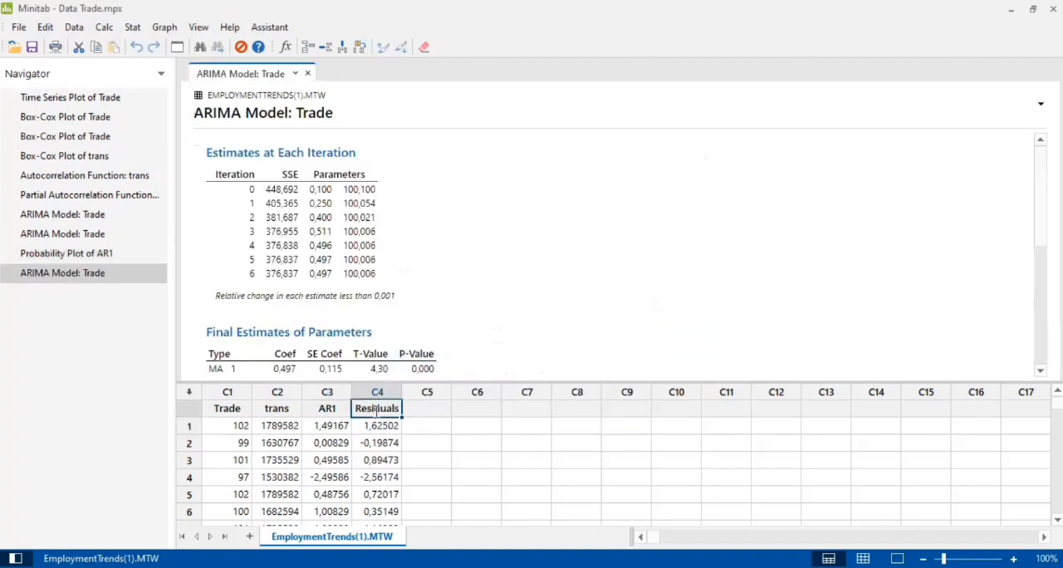
{"action": "left_click", "coordinate": [378, 408]}
{"action": "type", "text": "AMA1"}
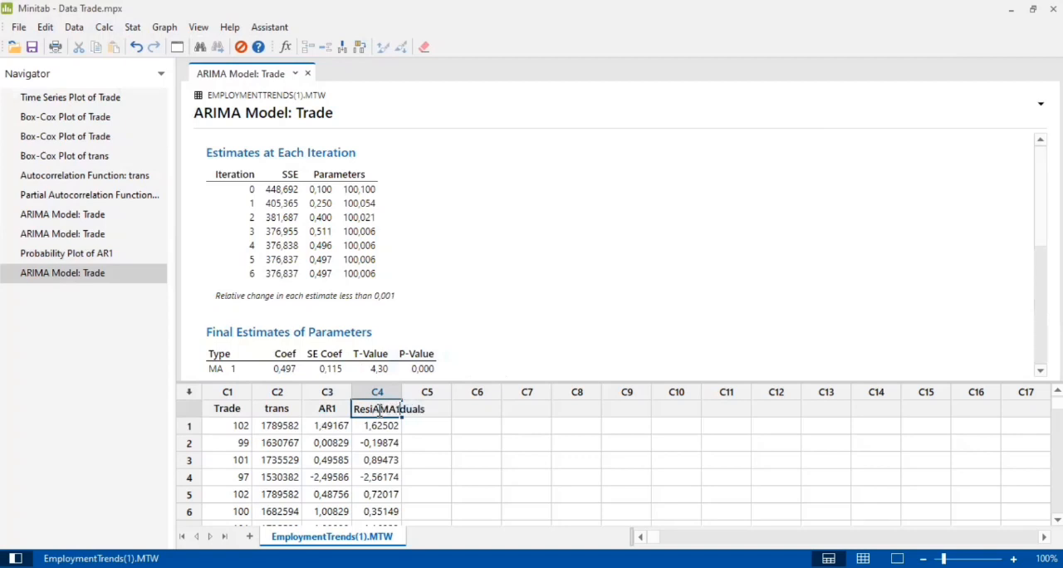
{"action": "type", "text": "A"}
{"action": "key", "text": "BackSpace"}
{"action": "type", "text": "A"}
{"action": "key", "text": "BackSpace"}
{"action": "key", "text": "BackSpace"}
{"action": "key", "text": "BackSpace"}
{"action": "key", "text": "BackSpace"}
{"action": "key", "text": "BackSpace"}
{"action": "key", "text": "BackSpace"}
{"action": "key", "text": "BackSpace"}
{"action": "key", "text": "BackSpace"}
{"action": "key", "text": "BackSpace"}
{"action": "type", "text": "MA1"}
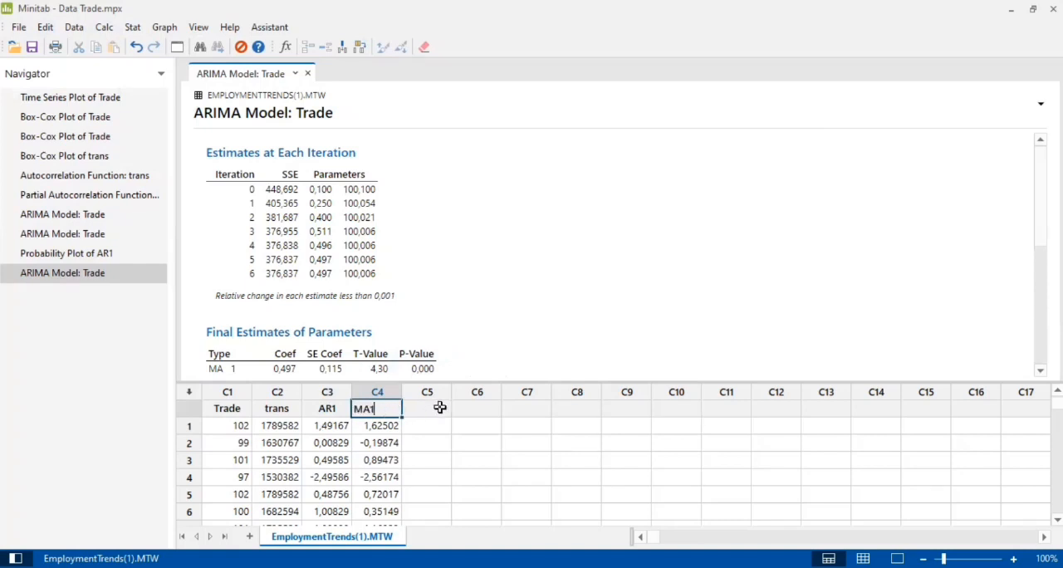
{"action": "left_click", "coordinate": [436, 407]}
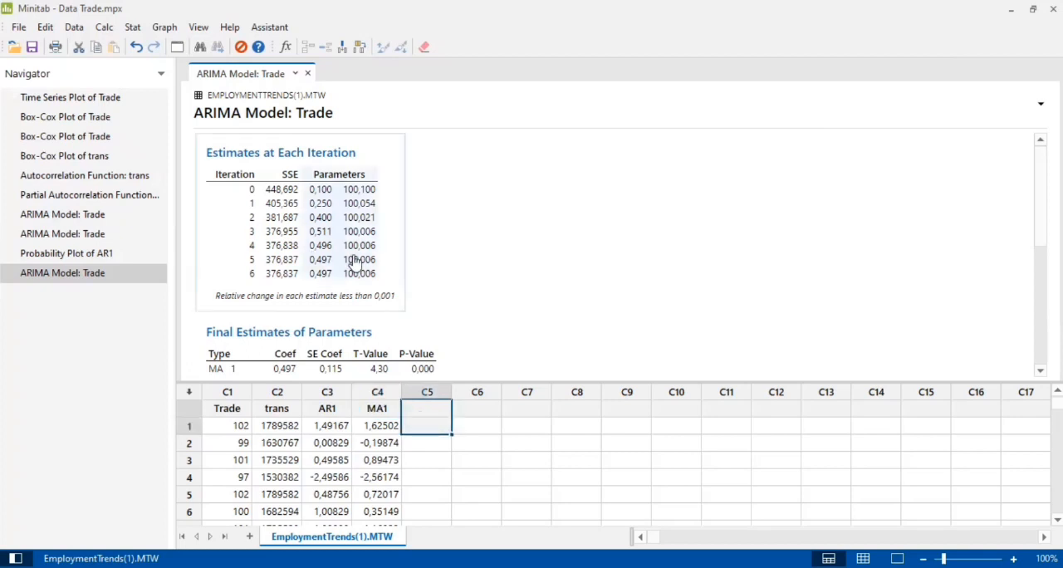
{"action": "scroll", "coordinate": [328, 274], "scroll_direction": "down", "scroll_amount": 5}
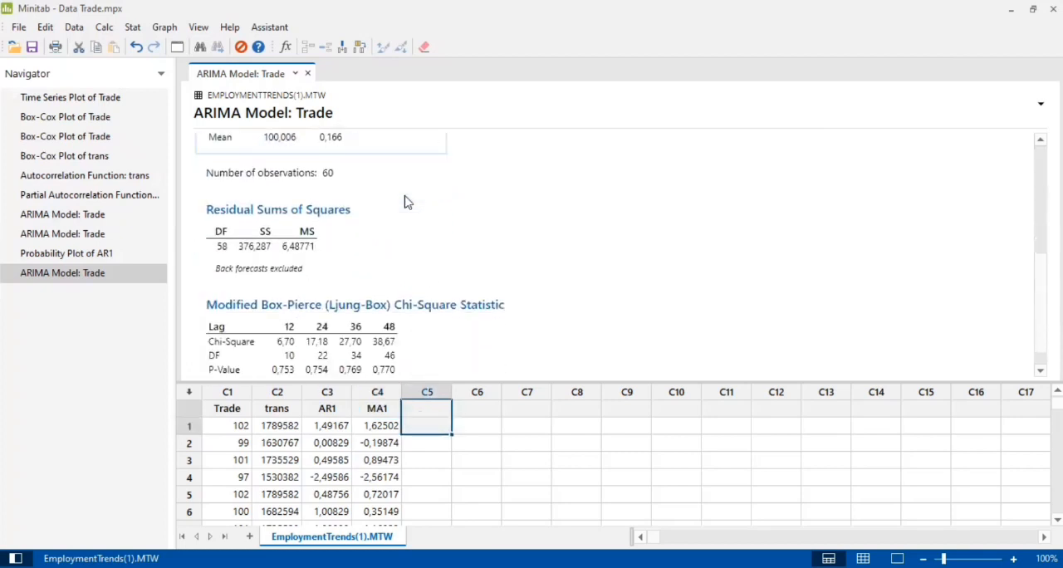
{"action": "scroll", "coordinate": [405, 203], "scroll_direction": "down", "scroll_amount": 1}
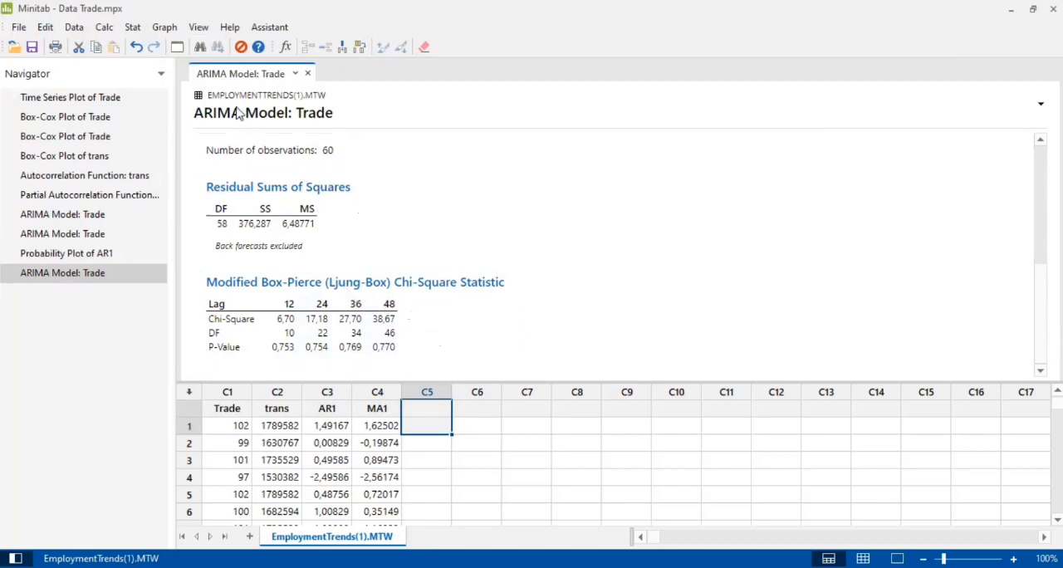
Run a Kolmogorov-Smirnov normality test on the MA1 residuals
{"action": "left_click", "coordinate": [133, 27]}
{"action": "mouse_move", "coordinate": [163, 27]}
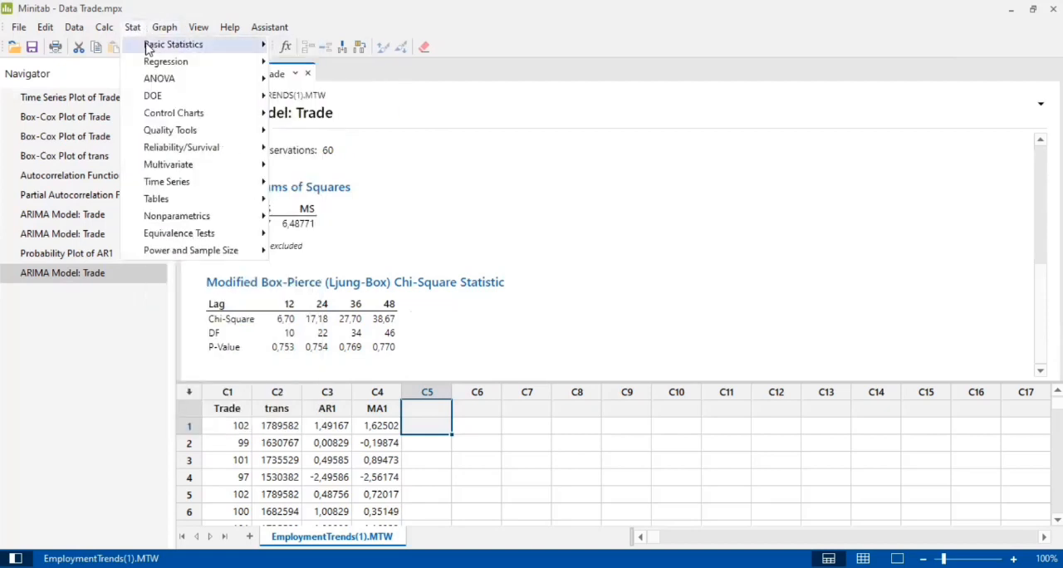
{"action": "mouse_move", "coordinate": [147, 44]}
{"action": "left_click", "coordinate": [331, 333]}
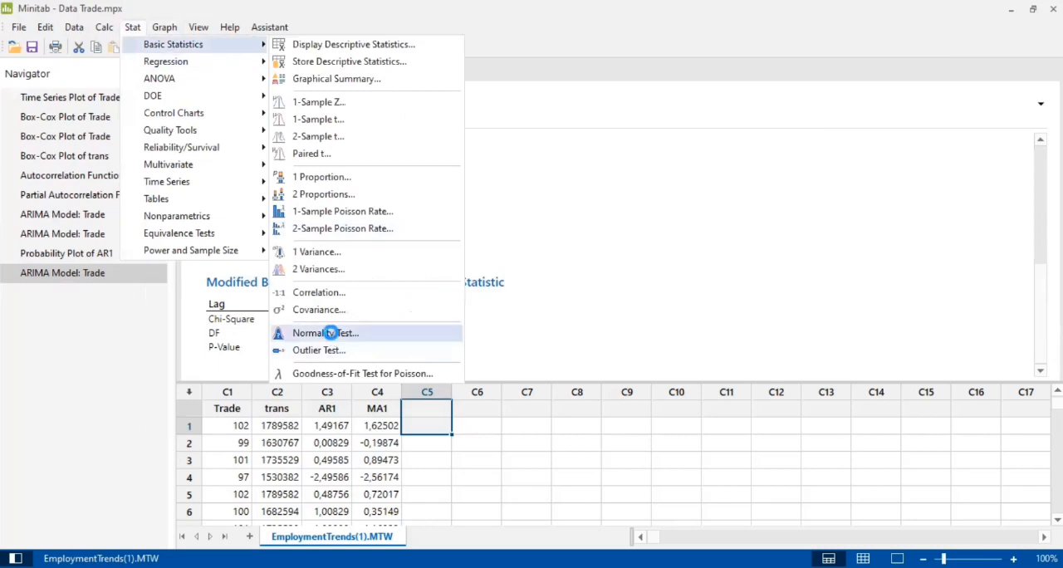
{"action": "left_click", "coordinate": [411, 367]}
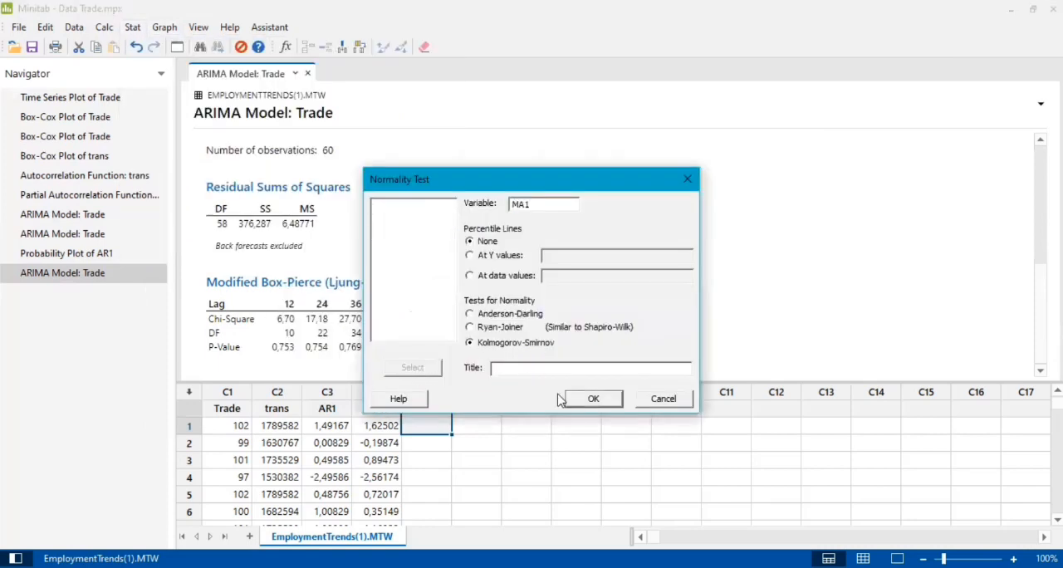
{"action": "left_click", "coordinate": [591, 398]}
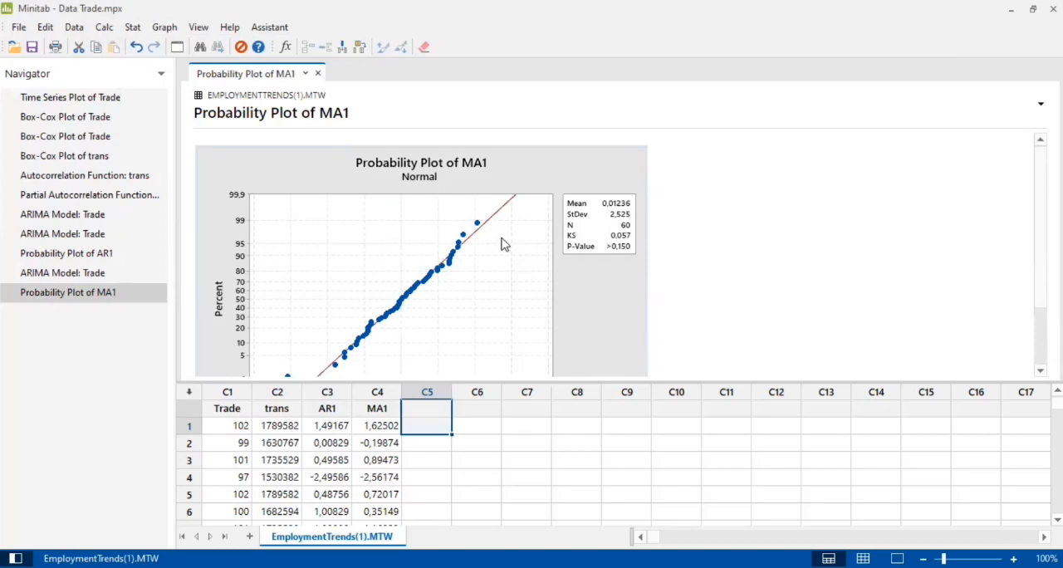
Fit an ARIMA model to Trade with autoregressive order 1, difference 0 and moving average order 1, storing the residuals
{"action": "left_click", "coordinate": [133, 30]}
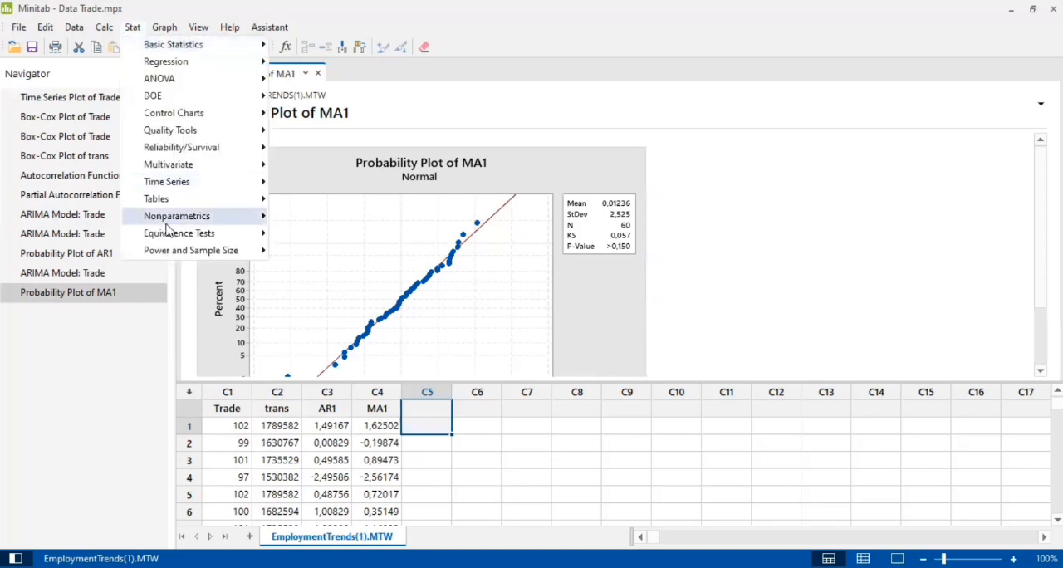
{"action": "mouse_move", "coordinate": [167, 190]}
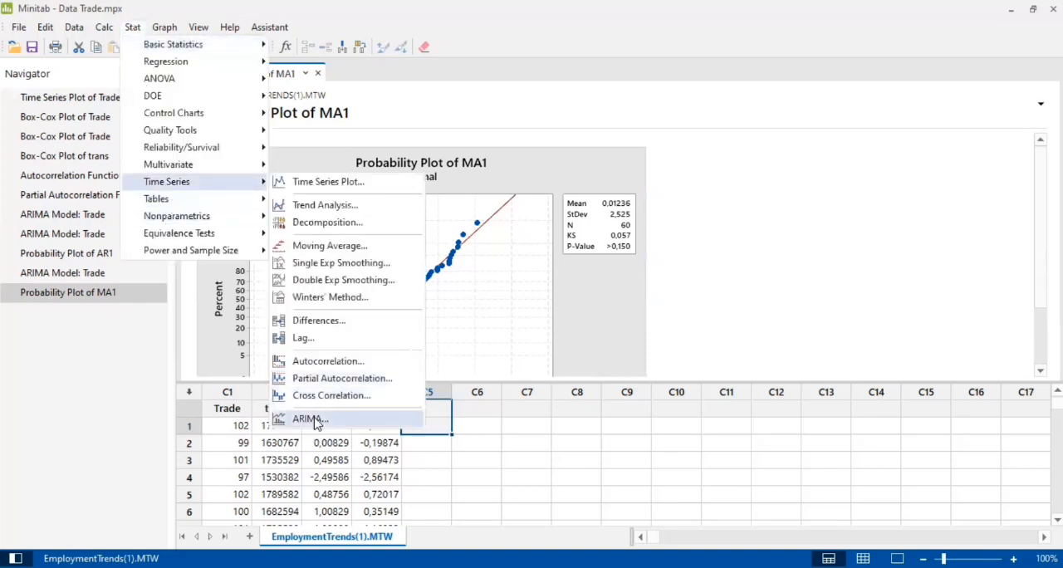
{"action": "left_click", "coordinate": [320, 419]}
{"action": "left_click", "coordinate": [553, 243]}
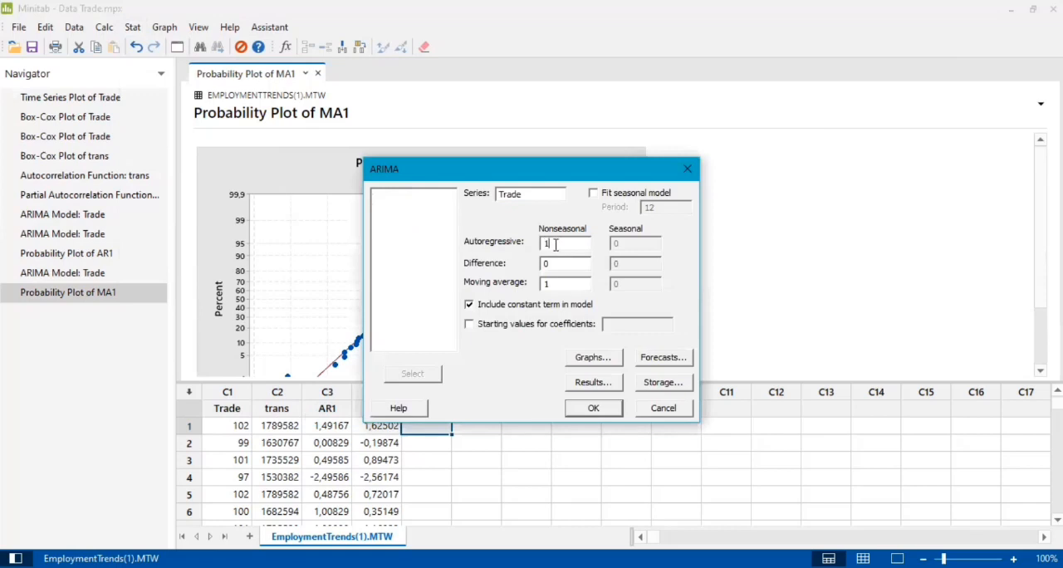
{"action": "left_click", "coordinate": [594, 409]}
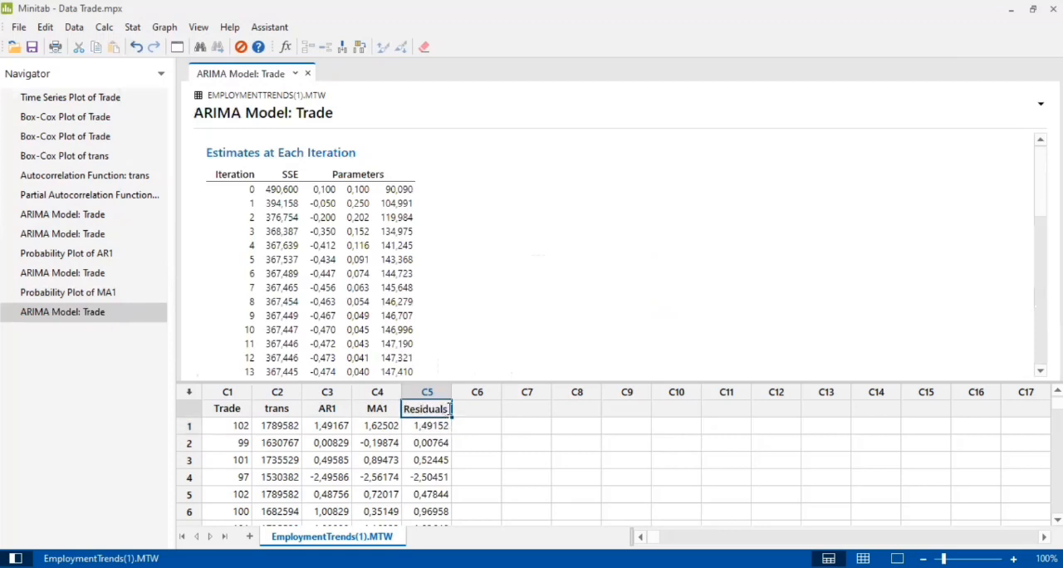
Rename the residuals column C5 to ARMA(1,1)
{"action": "double_click", "coordinate": [447, 409]}
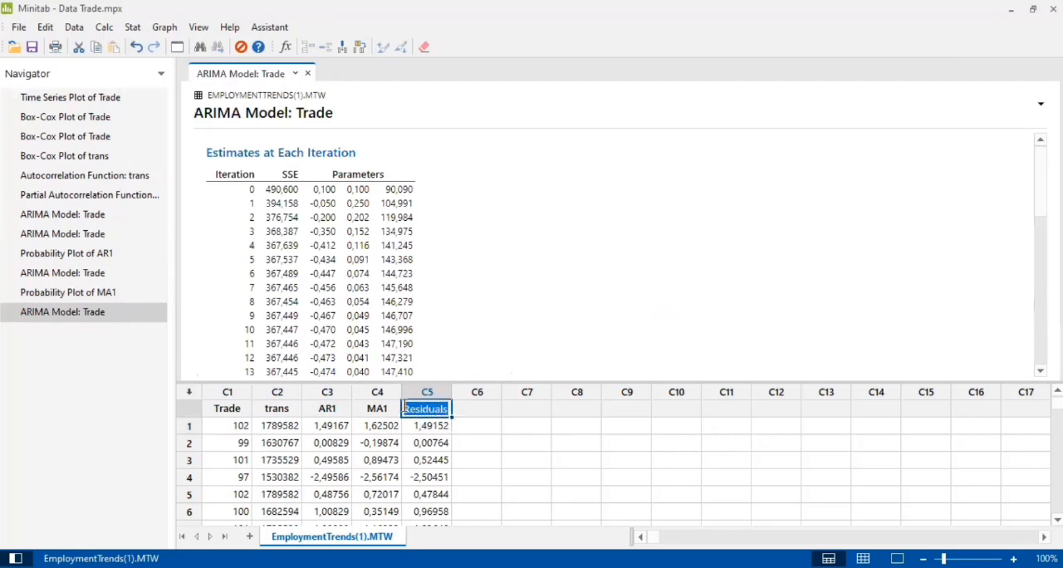
{"action": "type", "text": "ARMA(1,1"}
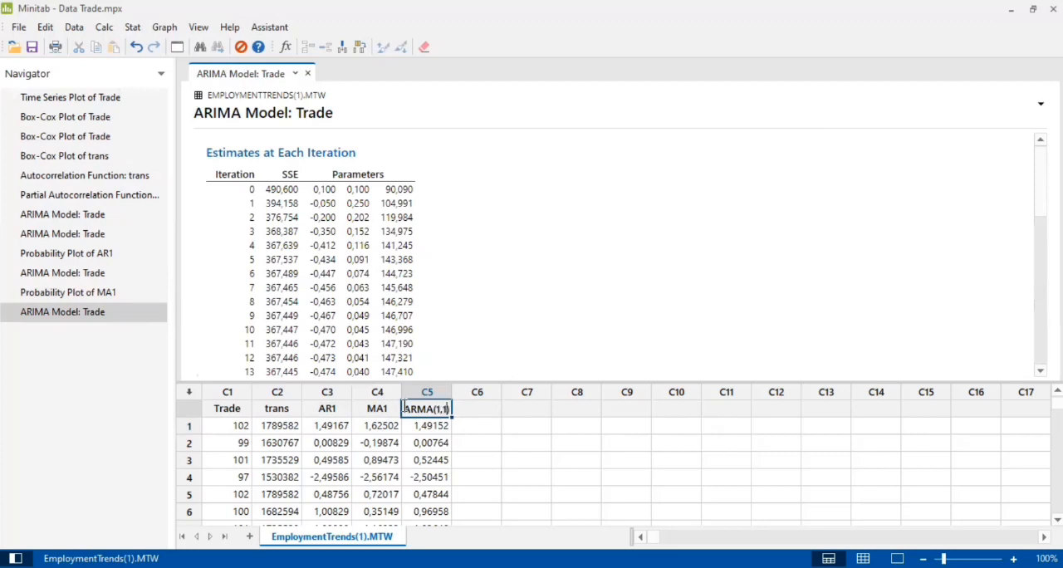
{"action": "left_click", "coordinate": [458, 262]}
{"action": "scroll", "coordinate": [453, 261], "scroll_direction": "down", "scroll_amount": 1}
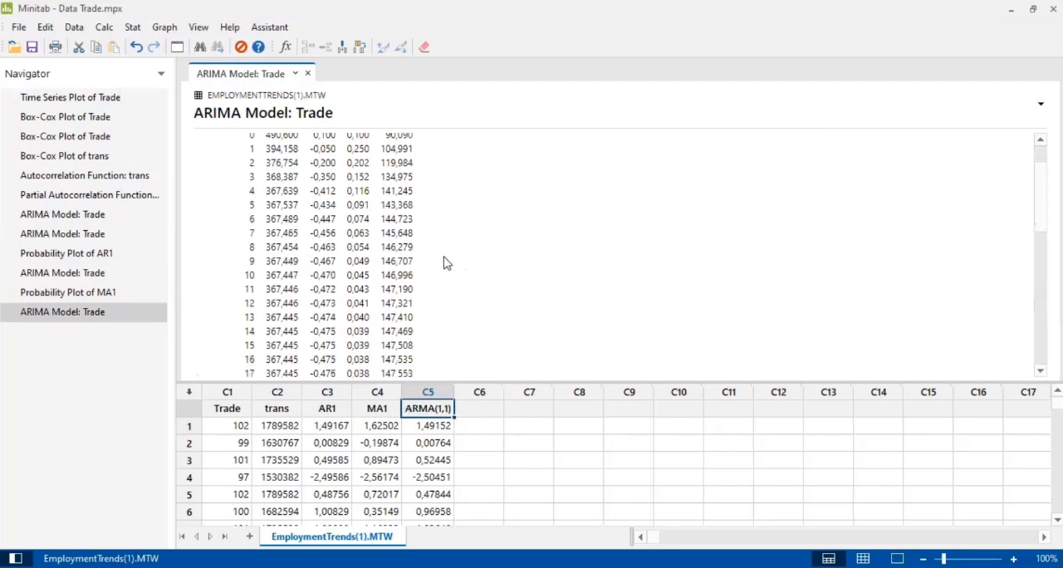
Examine the ARMA(1,1) model's parameter estimates, residual sums of squares and Ljung-Box p-values
{"action": "scroll", "coordinate": [431, 249], "scroll_direction": "down", "scroll_amount": 5}
{"action": "scroll", "coordinate": [425, 238], "scroll_direction": "up", "scroll_amount": 1}
{"action": "scroll", "coordinate": [315, 225], "scroll_direction": "up", "scroll_amount": 2}
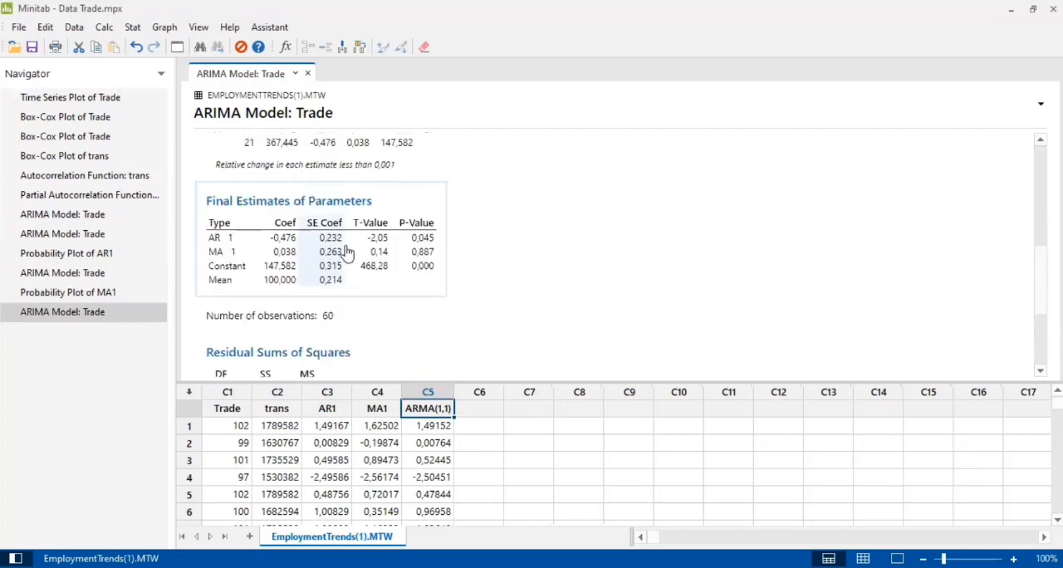
{"action": "scroll", "coordinate": [394, 258], "scroll_direction": "down", "scroll_amount": 3}
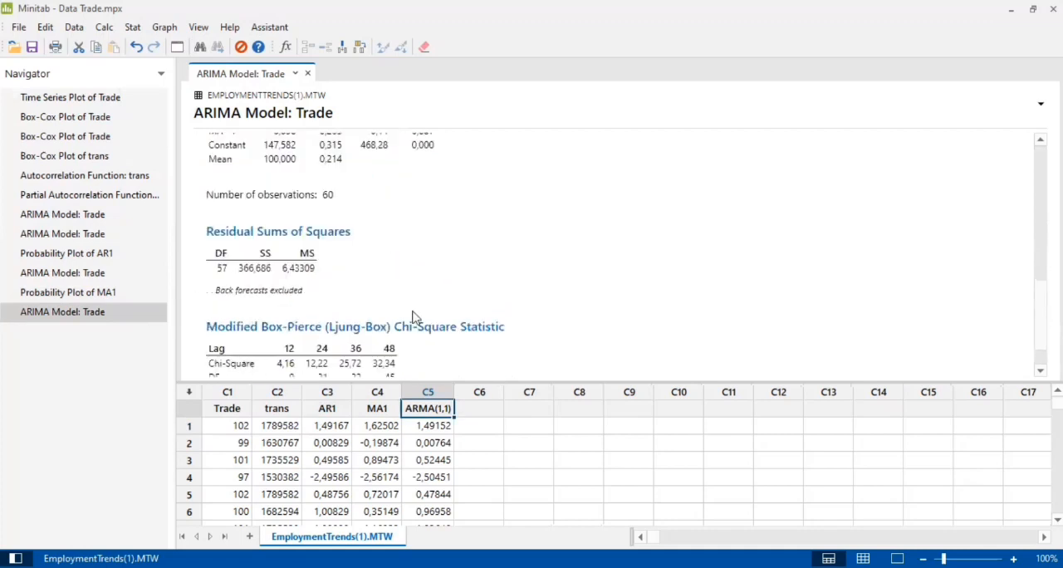
{"action": "scroll", "coordinate": [413, 315], "scroll_direction": "down", "scroll_amount": 1}
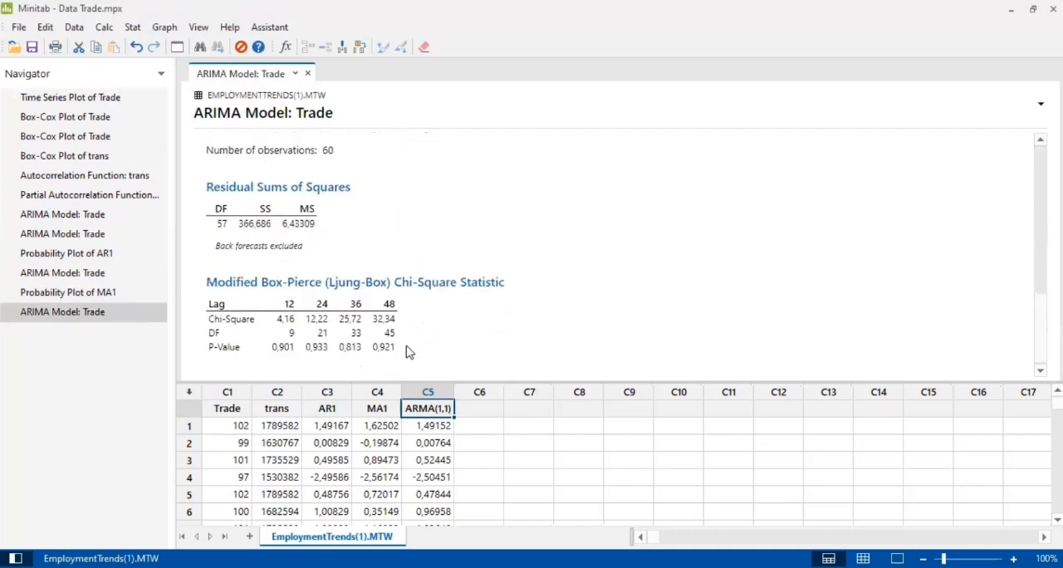
{"action": "left_click", "coordinate": [222, 352]}
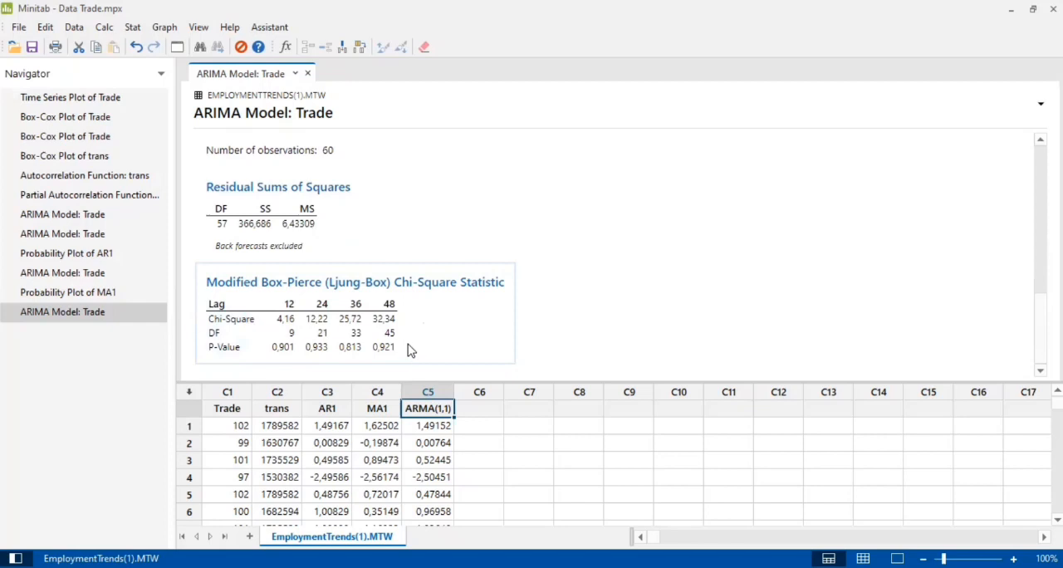
Run a Kolmogorov-Smirnov normality test on the ARMA(1,1) residuals
{"action": "left_click", "coordinate": [132, 28]}
{"action": "mouse_move", "coordinate": [200, 50]}
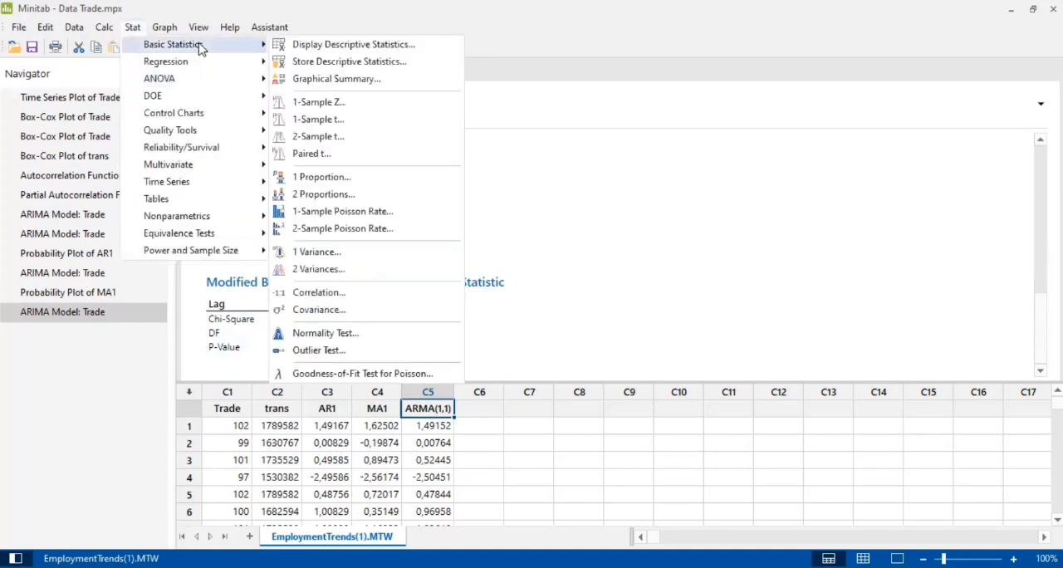
{"action": "left_click", "coordinate": [328, 333]}
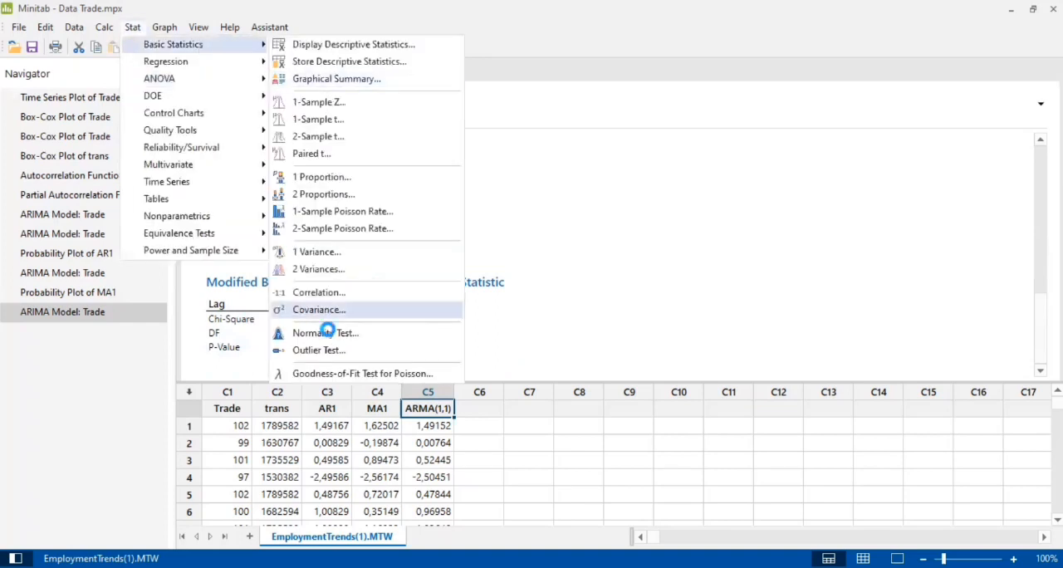
{"action": "left_click", "coordinate": [390, 247]}
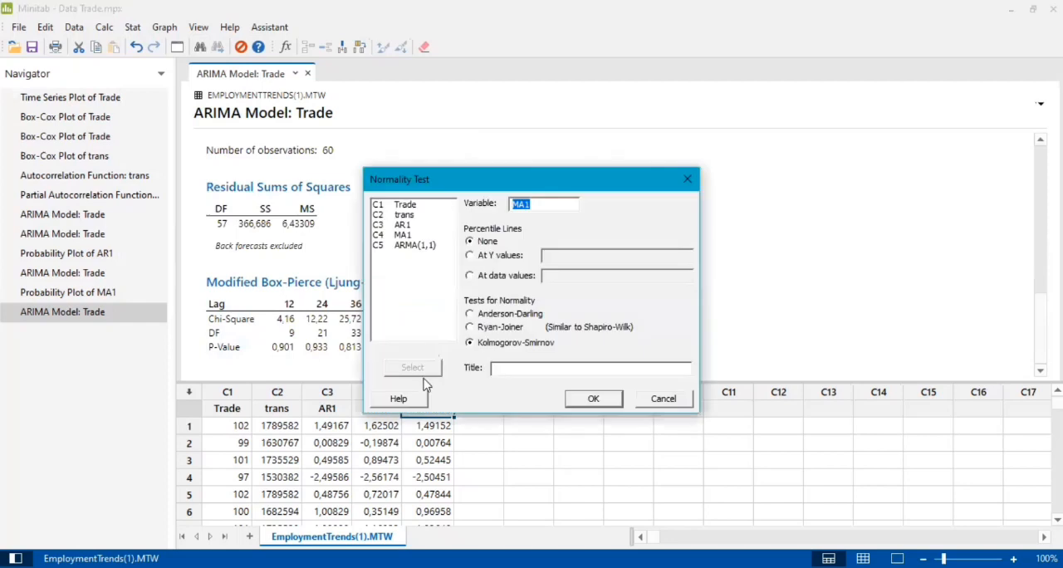
{"action": "left_click", "coordinate": [413, 369]}
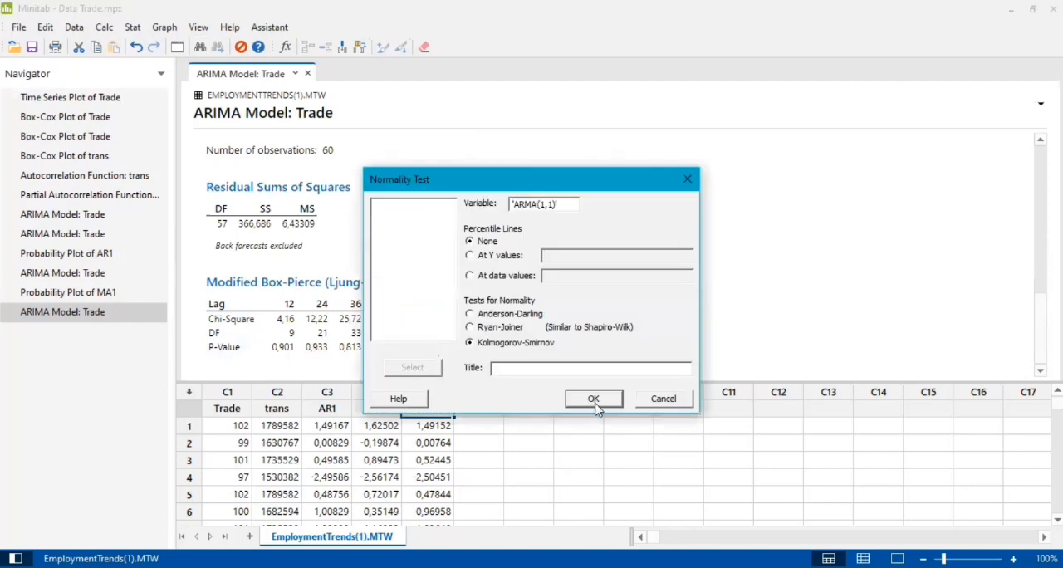
{"action": "left_click", "coordinate": [594, 399]}
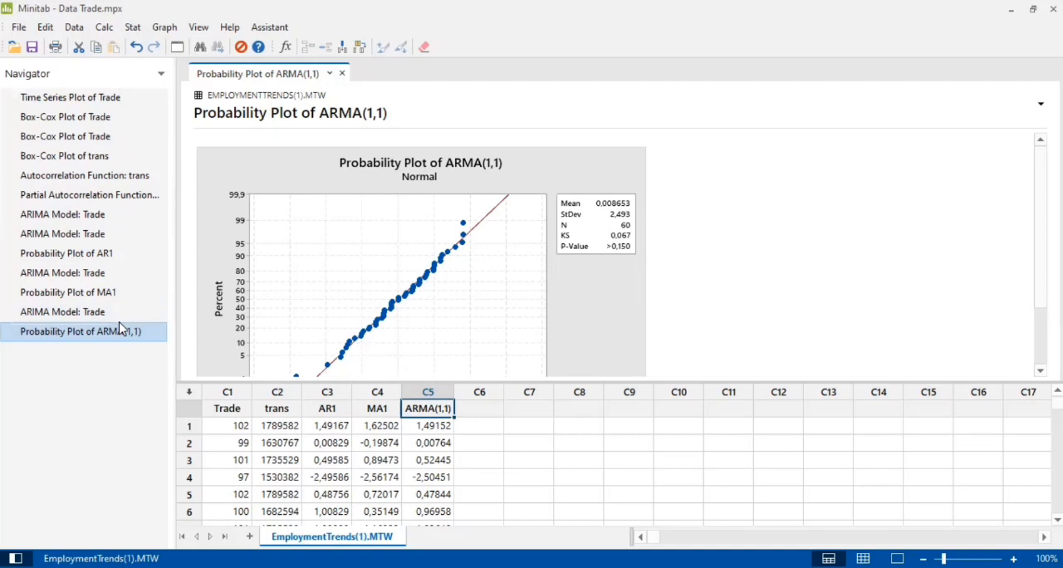
Review the AR1 probability plot and compare the residual mean squares of the AR(1), MA(1) and ARMA(1,1) models
{"action": "left_click", "coordinate": [138, 255]}
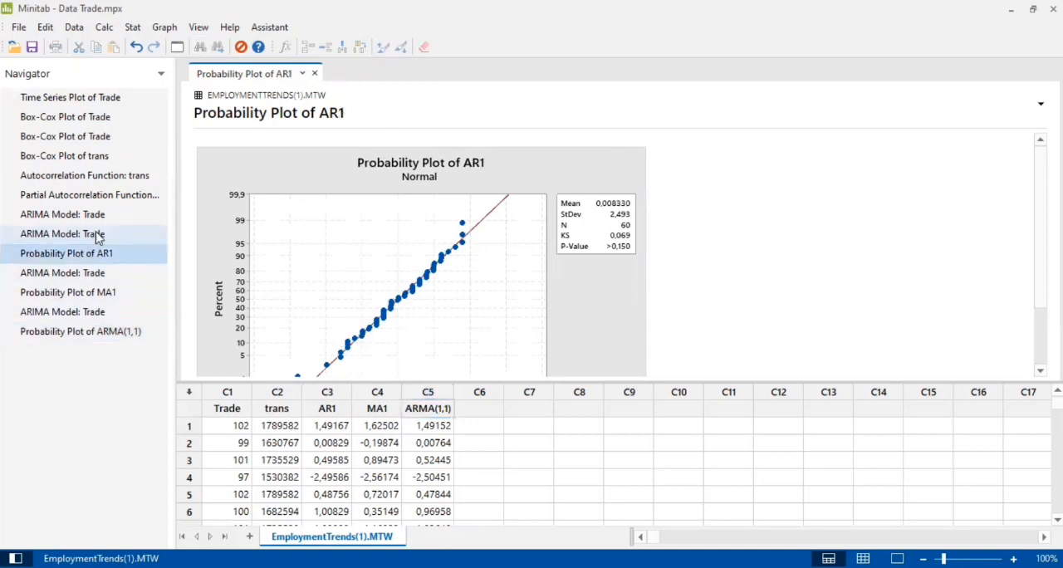
{"action": "left_click", "coordinate": [97, 235]}
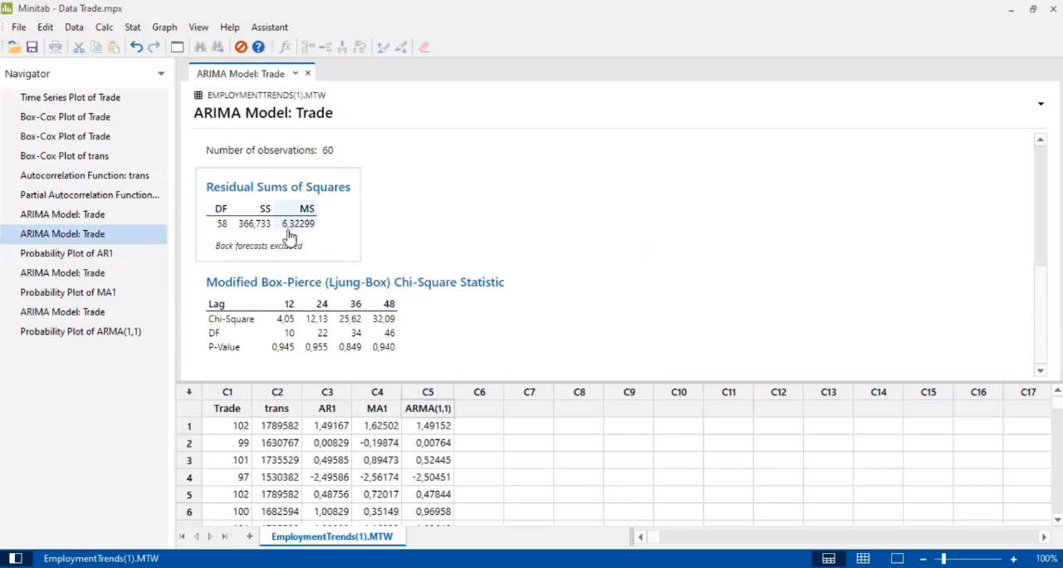
{"action": "left_click", "coordinate": [114, 276]}
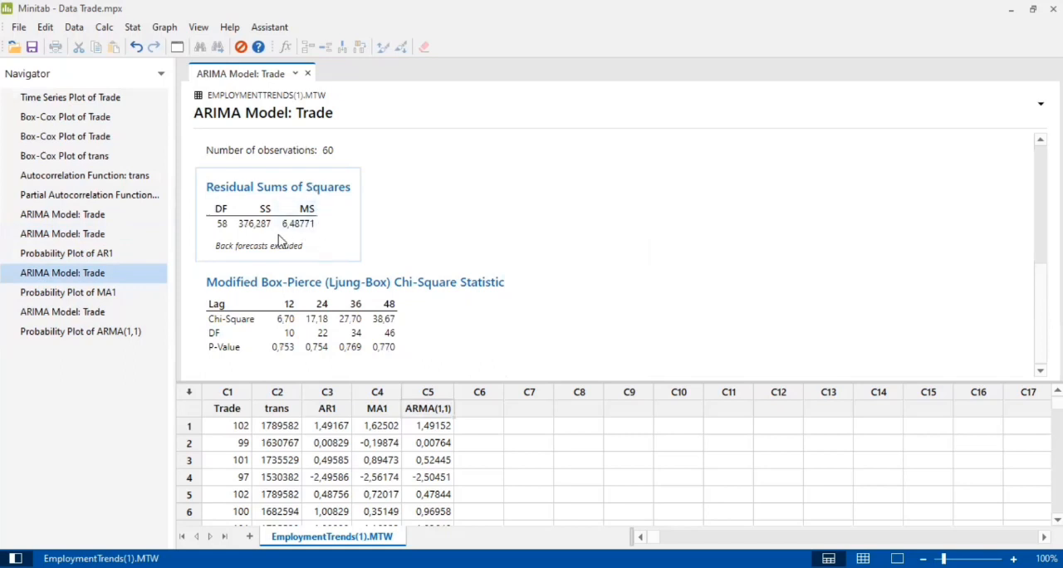
{"action": "left_click", "coordinate": [113, 312]}
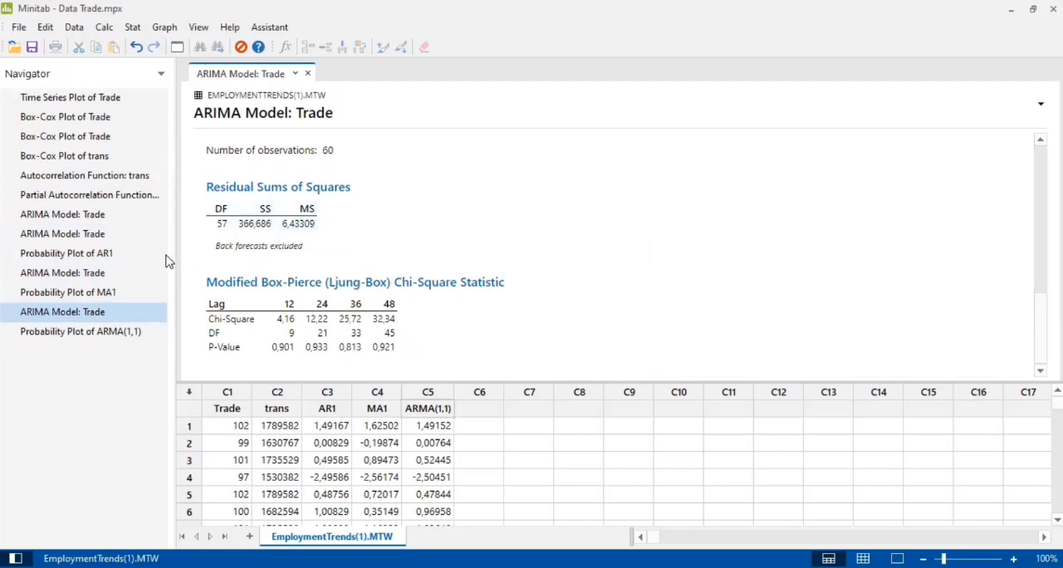
{"action": "left_click", "coordinate": [129, 239]}
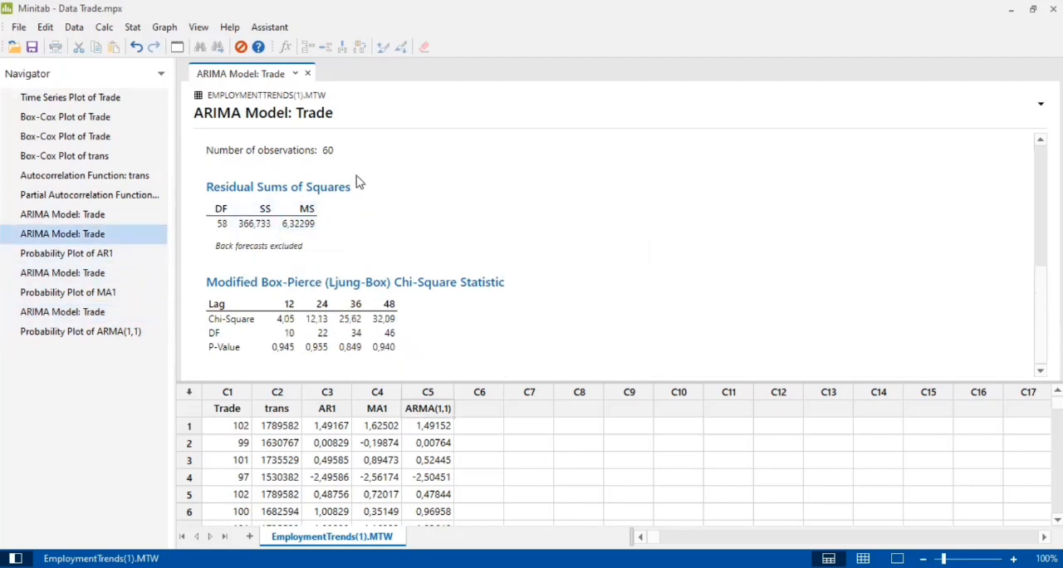
Set up an ARIMA model of Trade with forecasts of lead 12 from origin 60, storing the forecasts in C6
{"action": "left_click", "coordinate": [139, 29]}
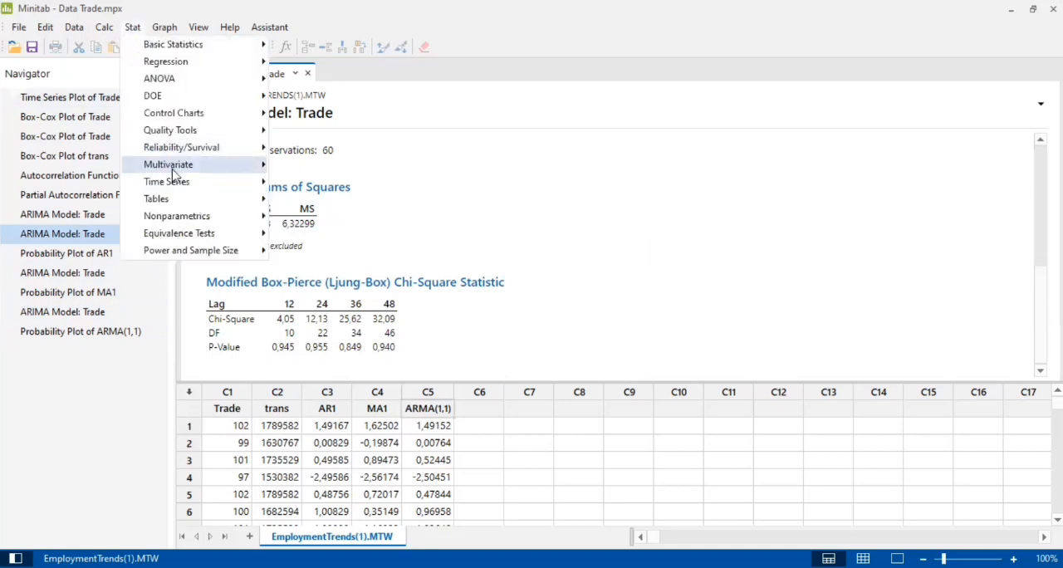
{"action": "mouse_move", "coordinate": [222, 191]}
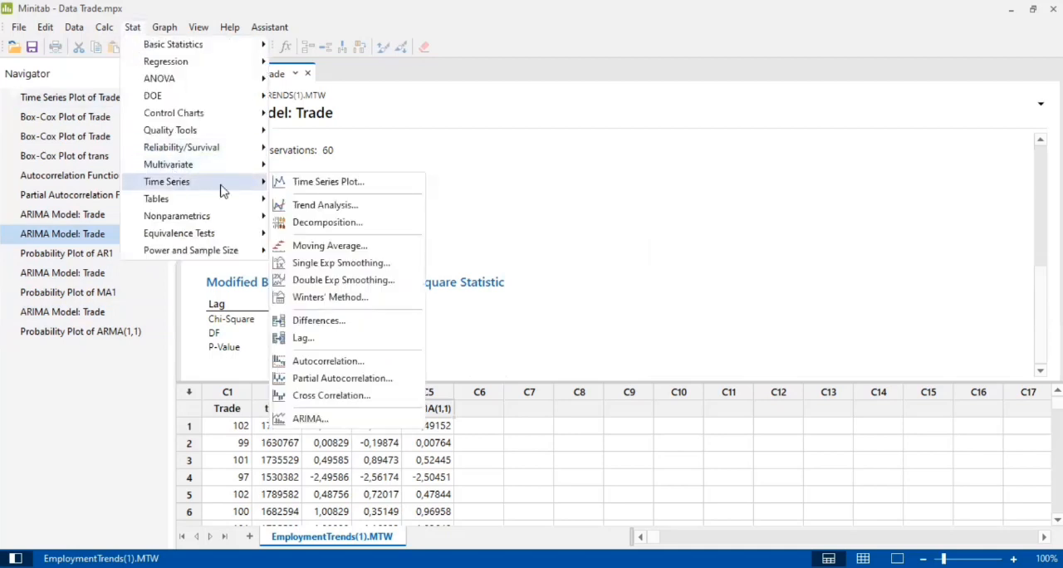
{"action": "left_click", "coordinate": [315, 420]}
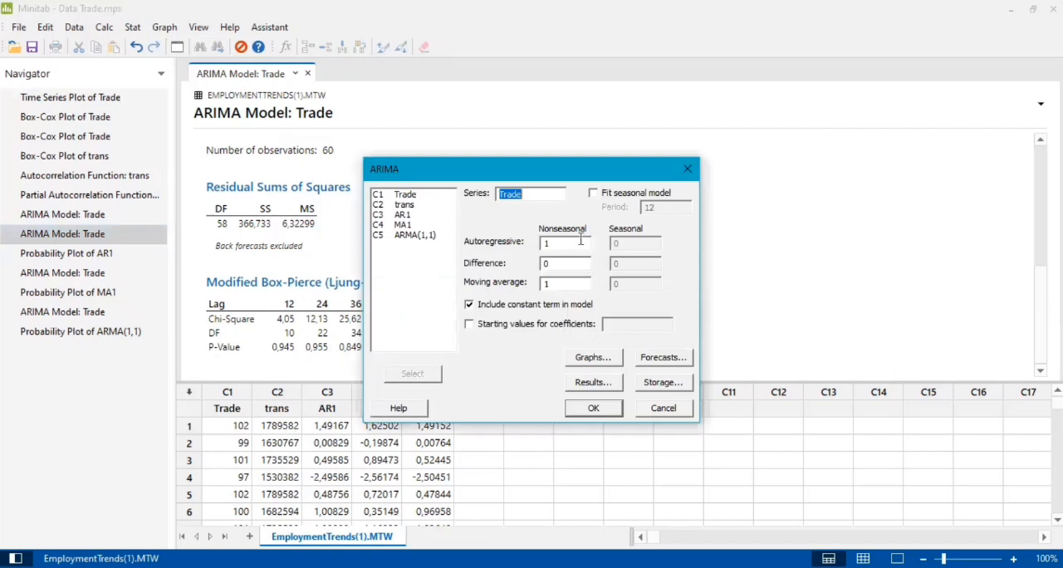
{"action": "left_click", "coordinate": [654, 365]}
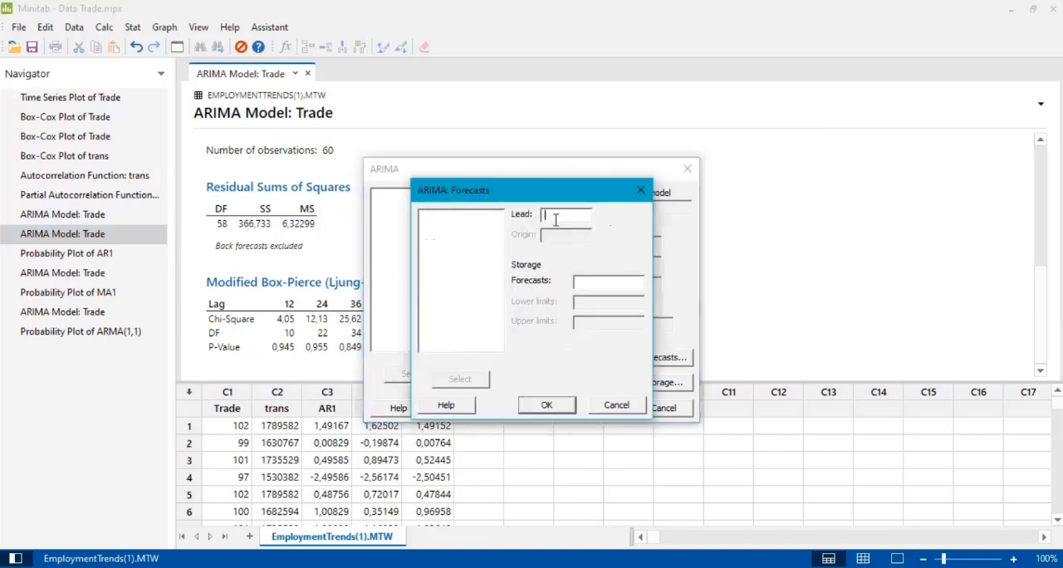
{"action": "type", "text": "12"}
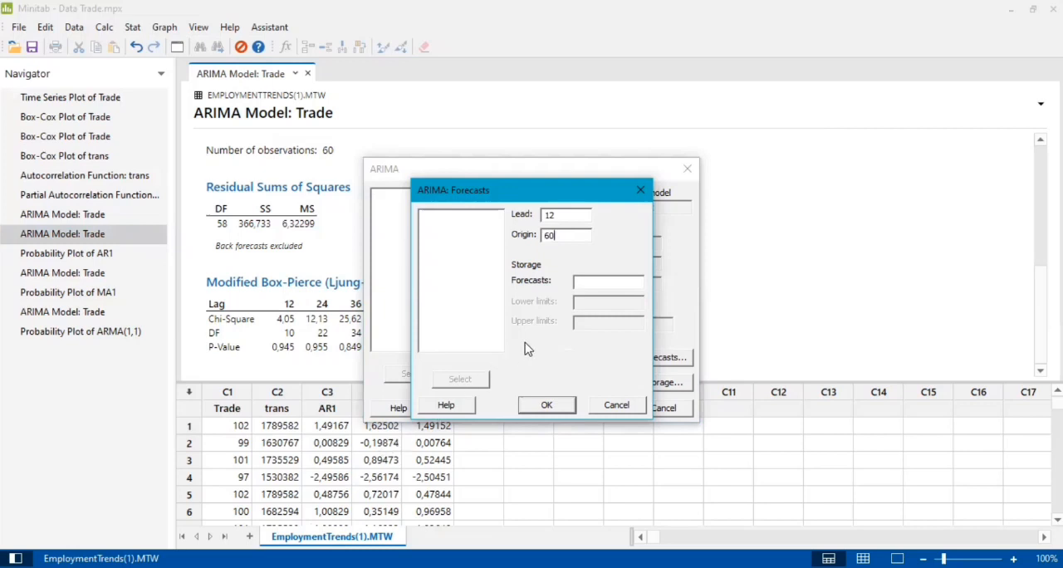
{"action": "left_click", "coordinate": [593, 281]}
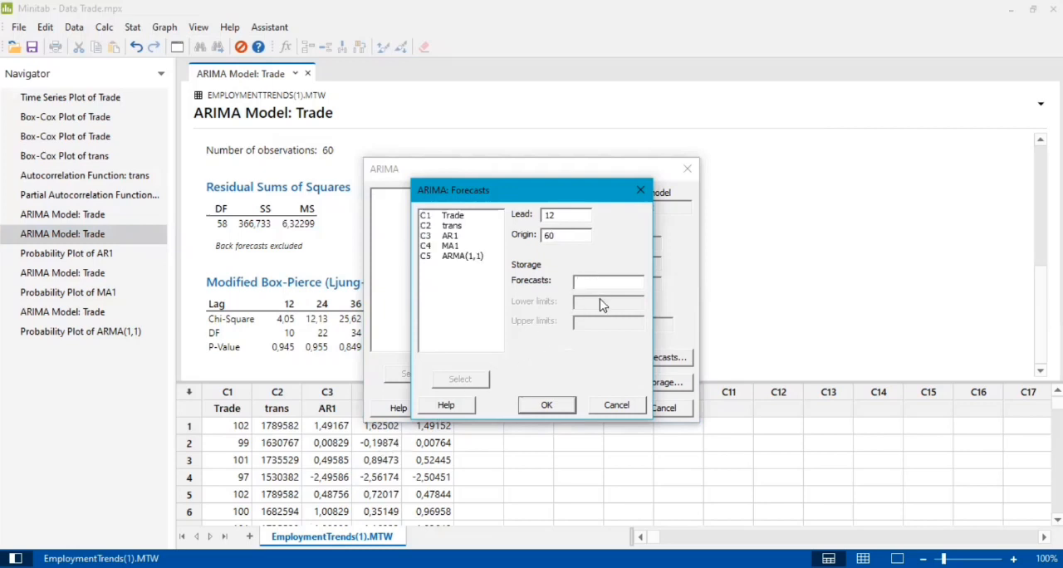
{"action": "type", "text": "C6"}
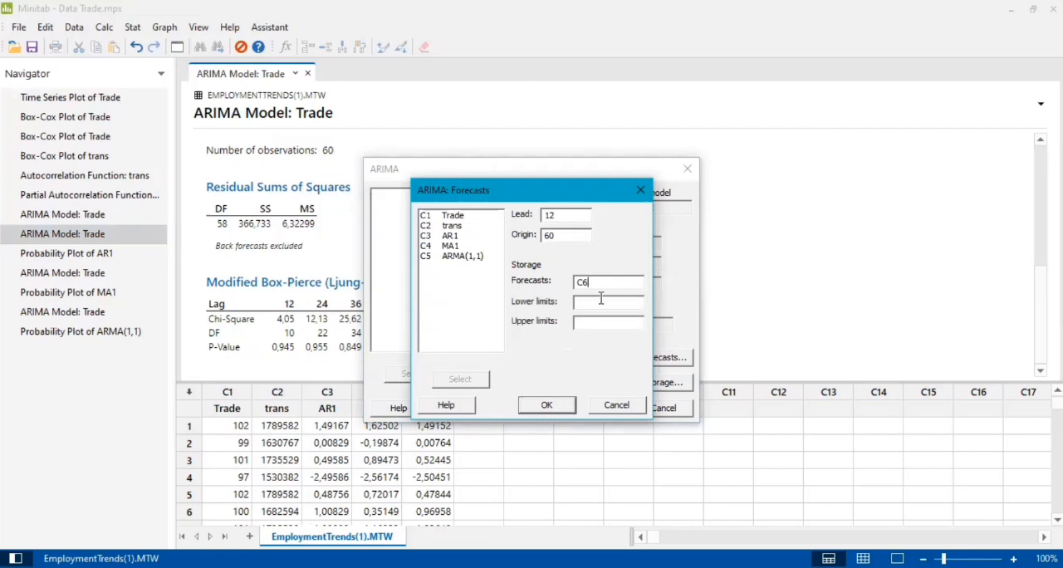
{"action": "left_click", "coordinate": [545, 408]}
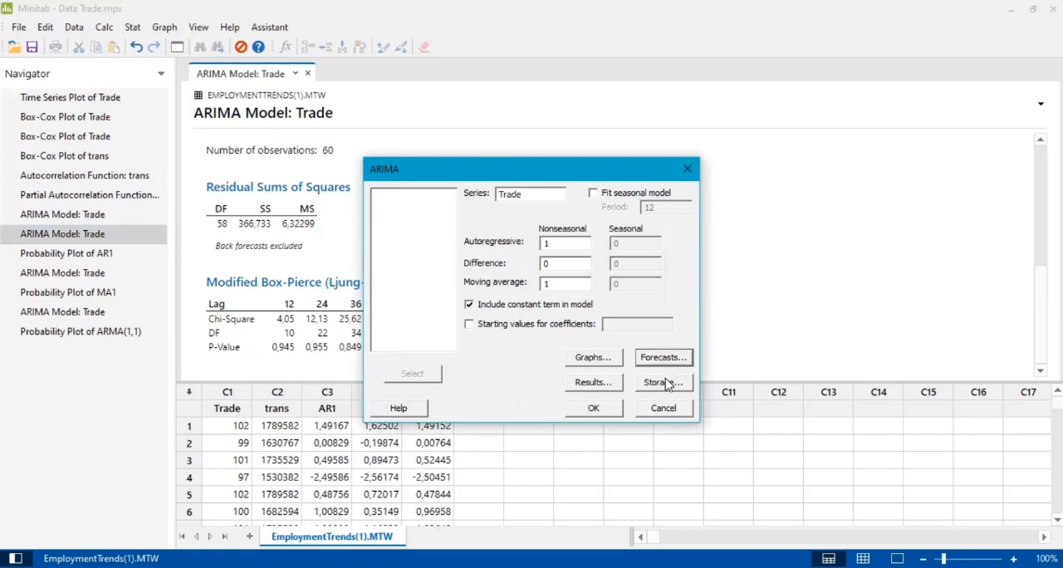
Leave residual storage off, run the ARIMA model with orders 1, 0, 1, and inspect the forecasts in C6
{"action": "left_click", "coordinate": [664, 383]}
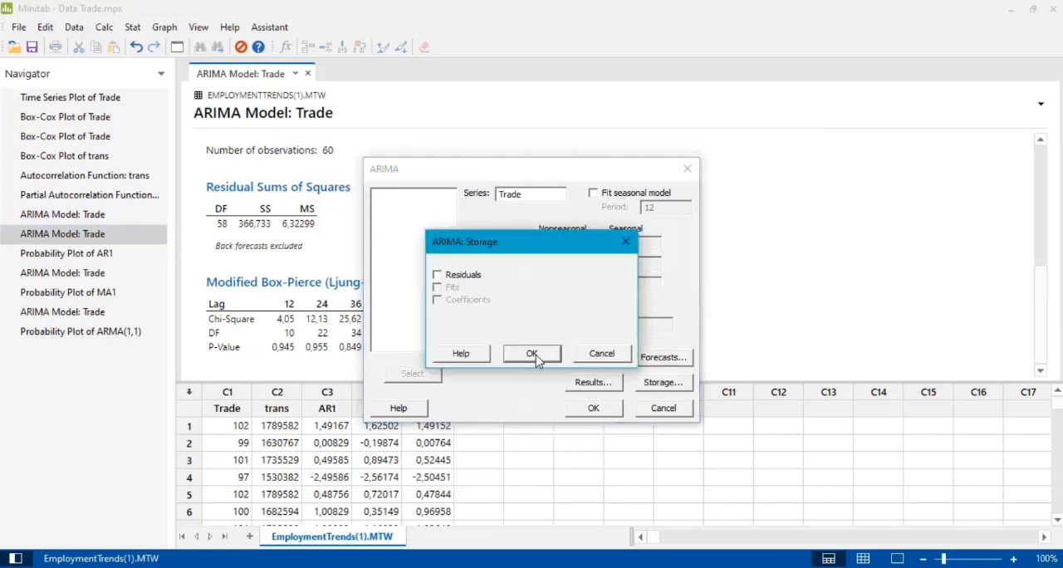
{"action": "left_click", "coordinate": [535, 353]}
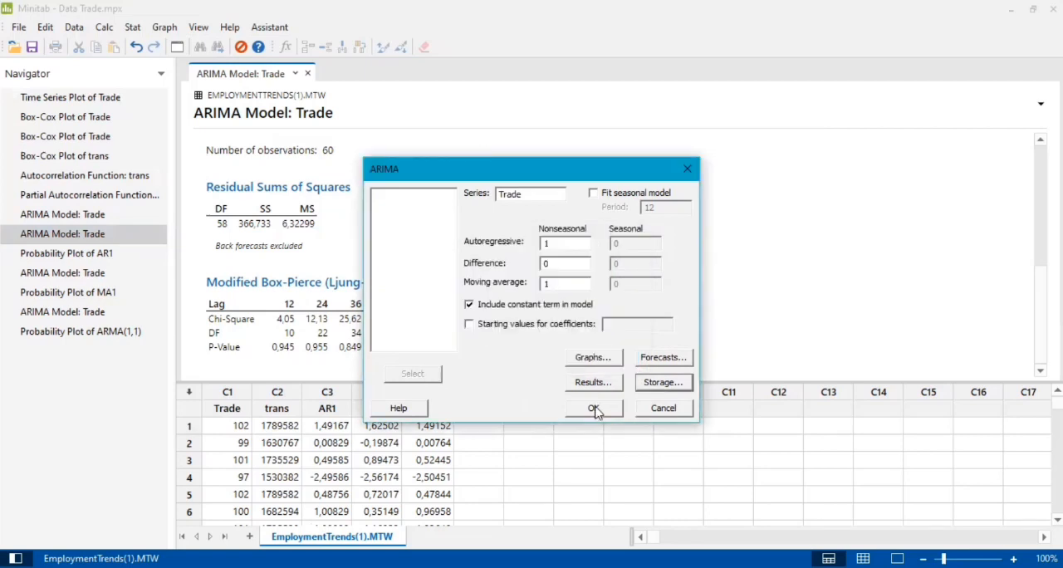
{"action": "left_click", "coordinate": [593, 409]}
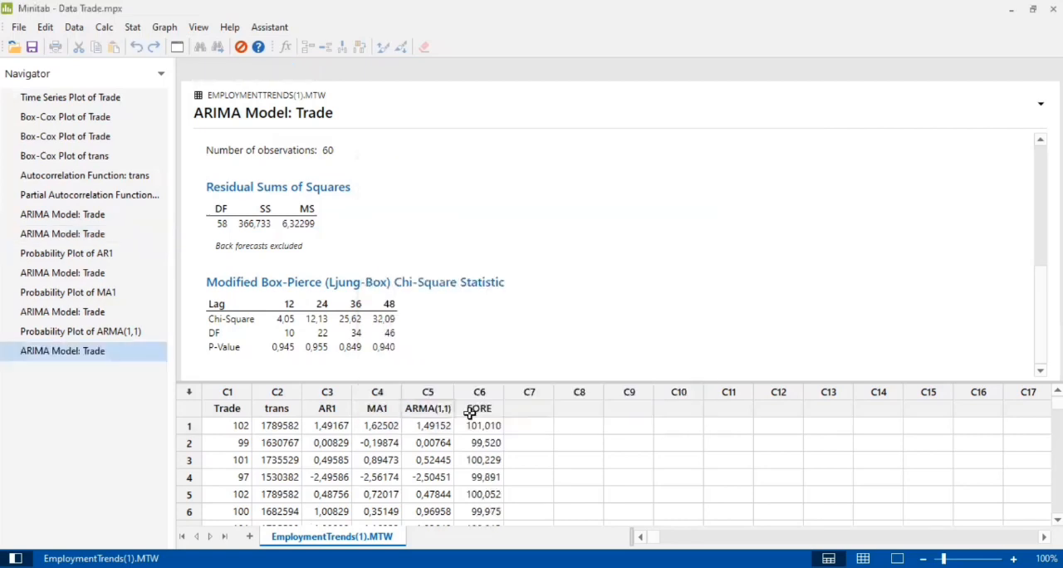
{"action": "mouse_move", "coordinate": [480, 425]}
{"action": "left_mouse_down"}
{"action": "mouse_move", "coordinate": [491, 543]}
{"action": "mouse_move", "coordinate": [510, 439]}
{"action": "mouse_move", "coordinate": [487, 444]}
{"action": "left_mouse_up"}
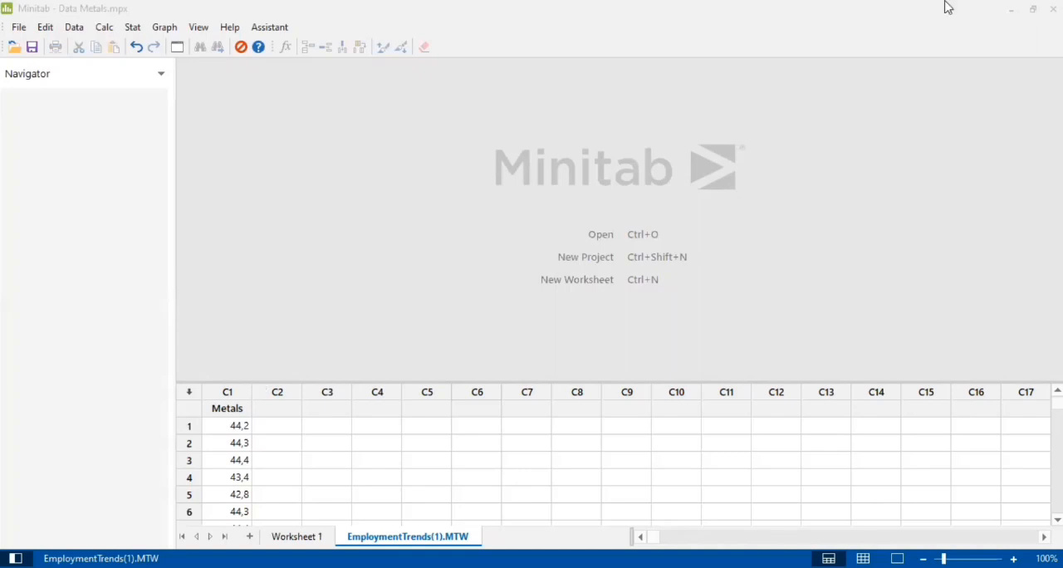
Create a simple time series plot of Metals in the Data Metals project and look over its trend
{"action": "left_click", "coordinate": [132, 27]}
{"action": "mouse_move", "coordinate": [171, 181]}
{"action": "left_click", "coordinate": [301, 190]}
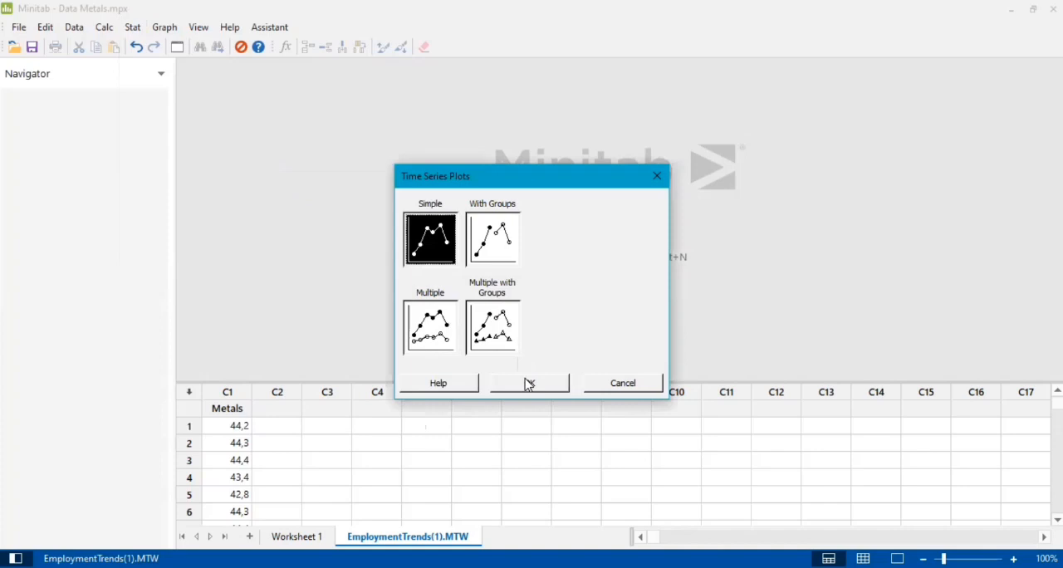
{"action": "left_click", "coordinate": [529, 384]}
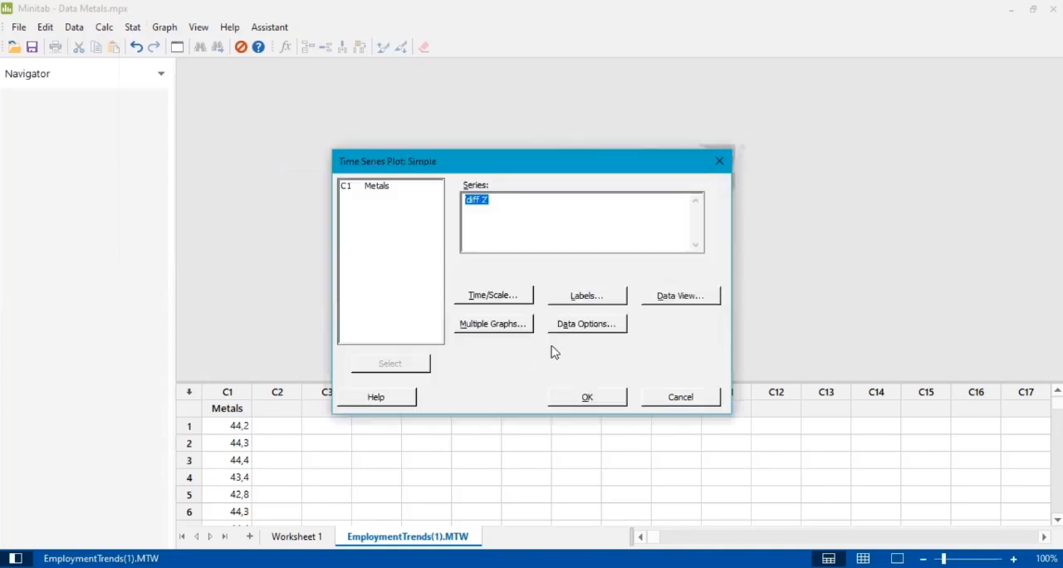
{"action": "left_click", "coordinate": [409, 188]}
{"action": "left_click", "coordinate": [413, 367]}
{"action": "left_click", "coordinate": [595, 396]}
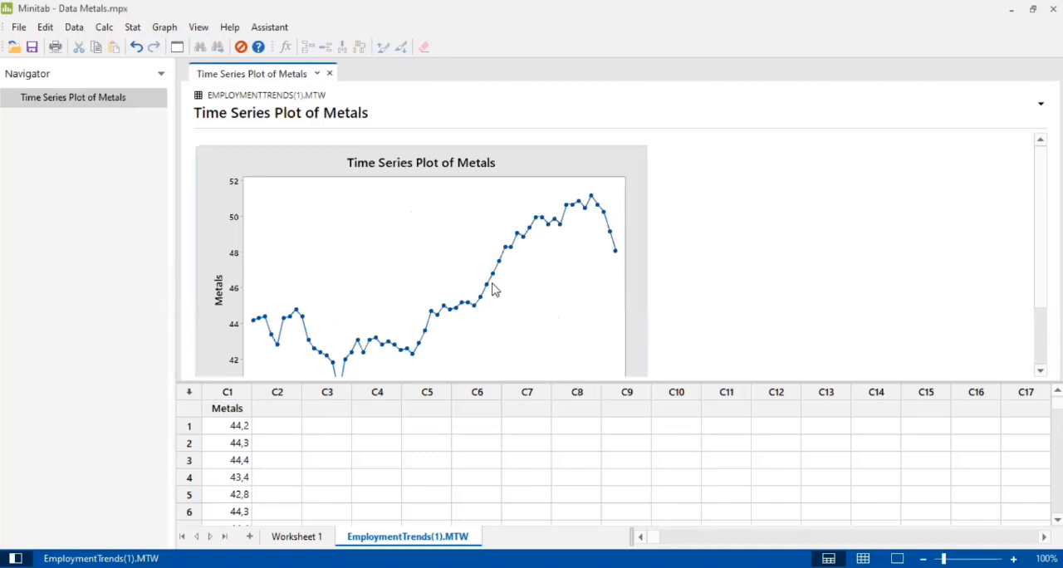
{"action": "scroll", "coordinate": [493, 290], "scroll_direction": "down", "scroll_amount": 2}
{"action": "scroll", "coordinate": [493, 290], "scroll_direction": "up", "scroll_amount": 2}
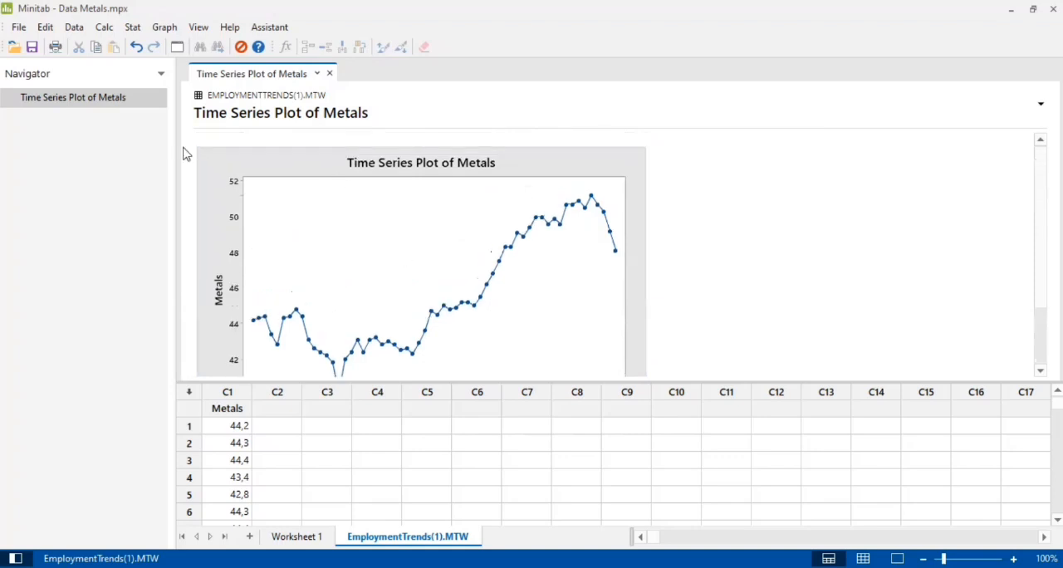
Set up a Box-Cox transformation with Metals as the single observation column, replacing the leftover trans Metals entry and keeping subgroup size 1
{"action": "left_click", "coordinate": [133, 27]}
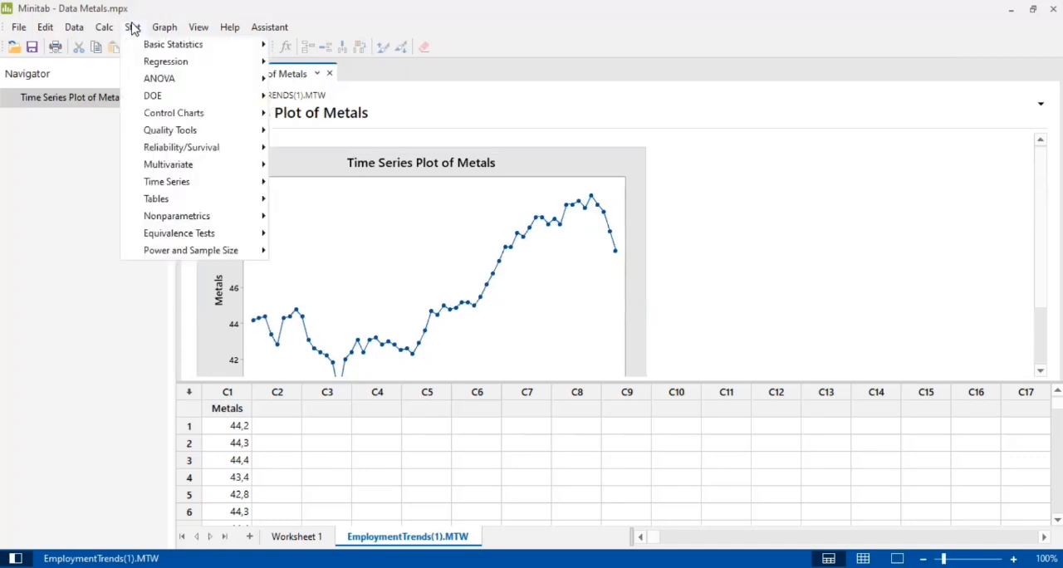
{"action": "mouse_move", "coordinate": [239, 122]}
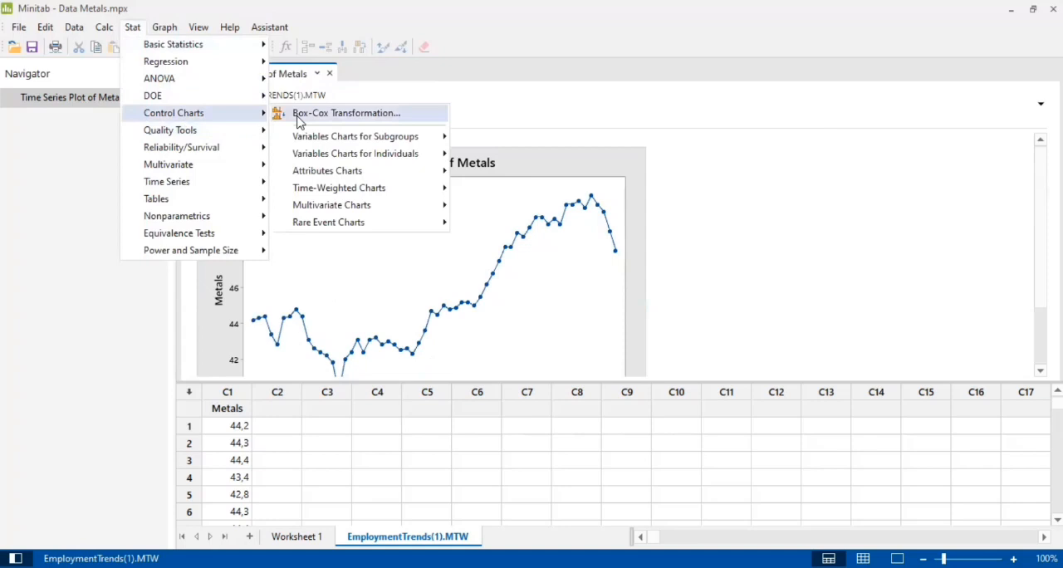
{"action": "left_click", "coordinate": [302, 123]}
{"action": "left_click", "coordinate": [460, 220]}
{"action": "left_click", "coordinate": [402, 193]}
{"action": "left_click", "coordinate": [422, 363]}
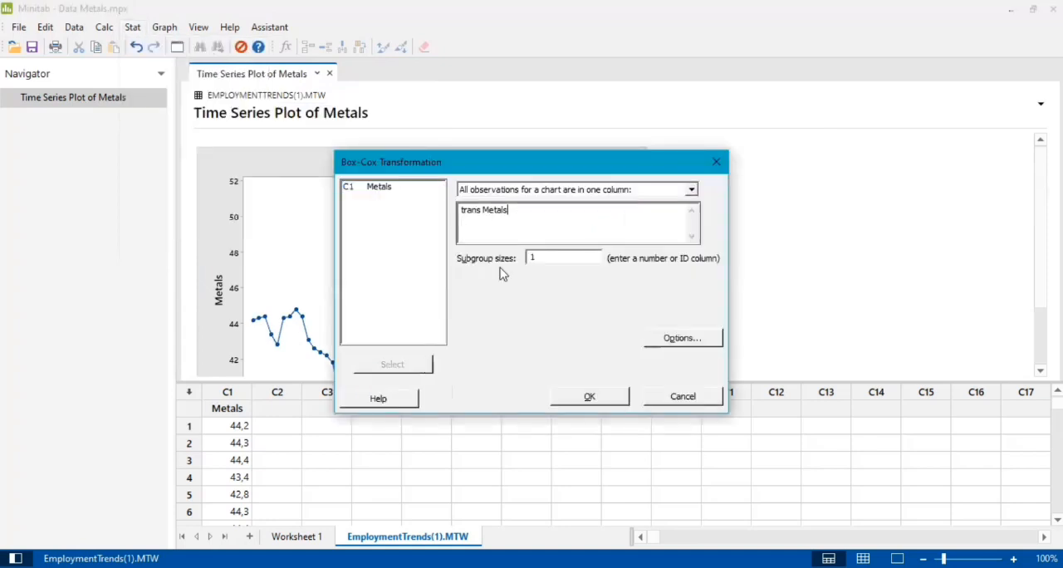
{"action": "key", "text": "ctrl+a"}
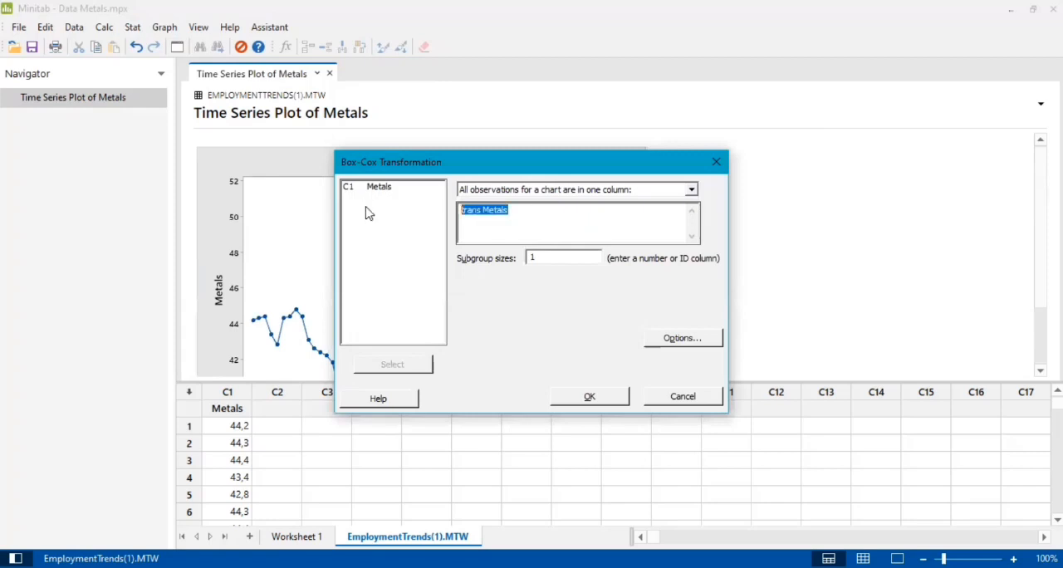
{"action": "key", "text": "Delete"}
{"action": "left_click", "coordinate": [408, 191]}
{"action": "left_click", "coordinate": [425, 363]}
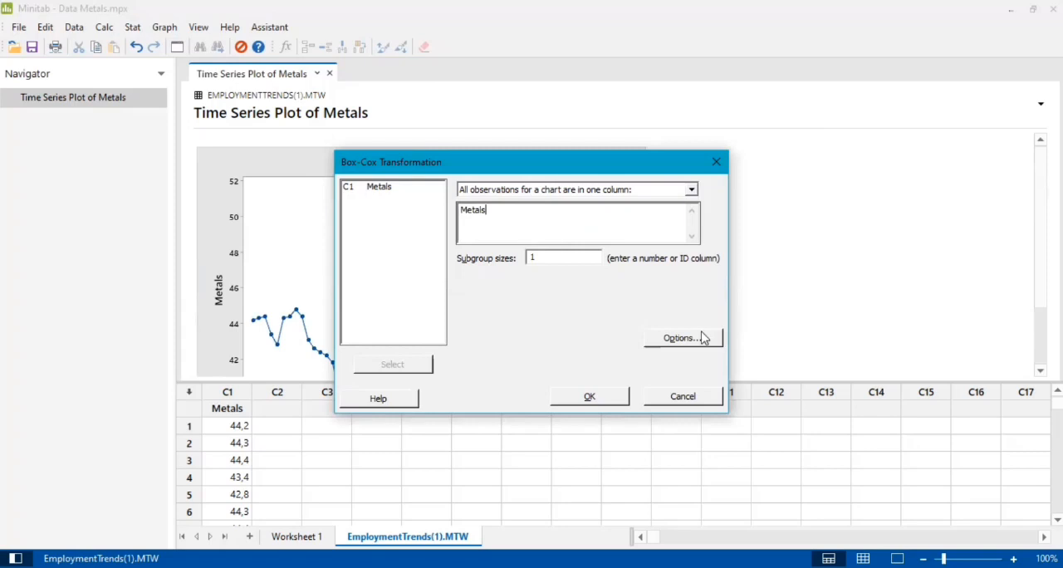
Keep the optimal or rounded λ option without a storage column and run the Box-Cox plot of Metals
{"action": "left_click", "coordinate": [671, 337]}
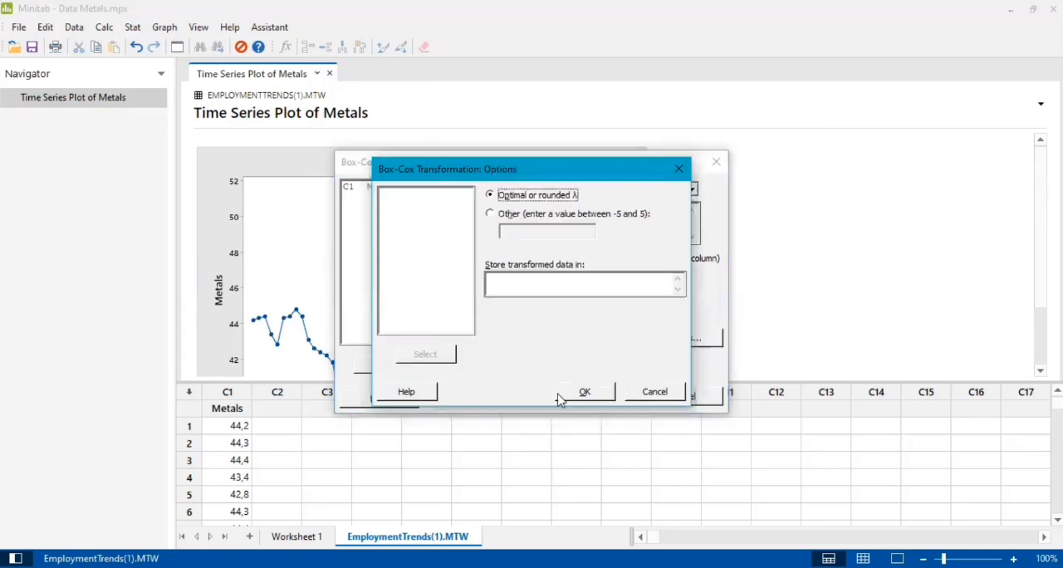
{"action": "left_click", "coordinate": [584, 392]}
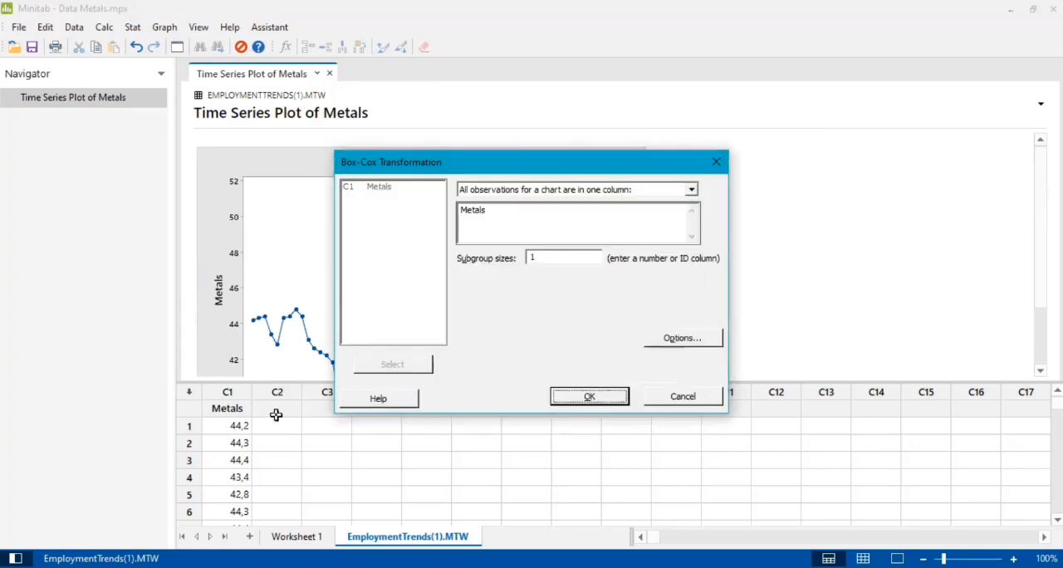
{"action": "key", "text": "Return"}
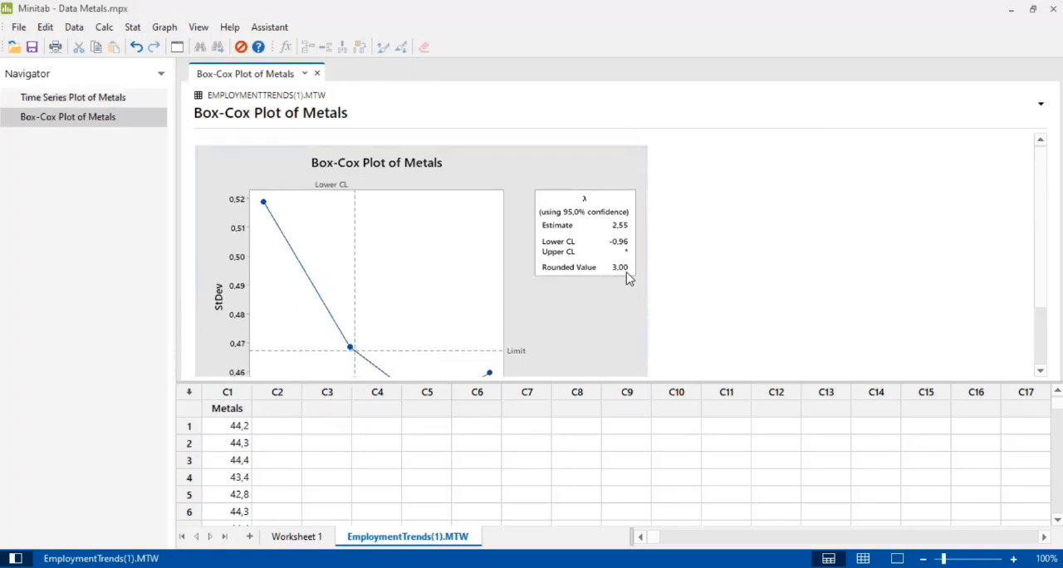
Start another Box-Cox transformation of Metals and, after trying the other-value option, choose optimal or rounded λ
{"action": "left_click", "coordinate": [133, 27]}
{"action": "mouse_move", "coordinate": [178, 114]}
{"action": "left_click", "coordinate": [301, 112]}
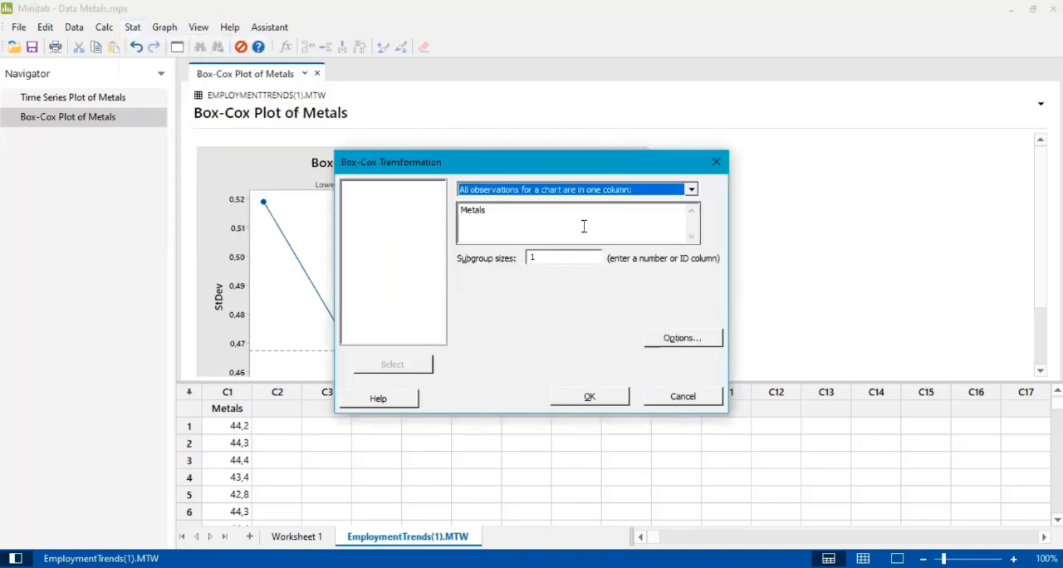
{"action": "left_click", "coordinate": [683, 339]}
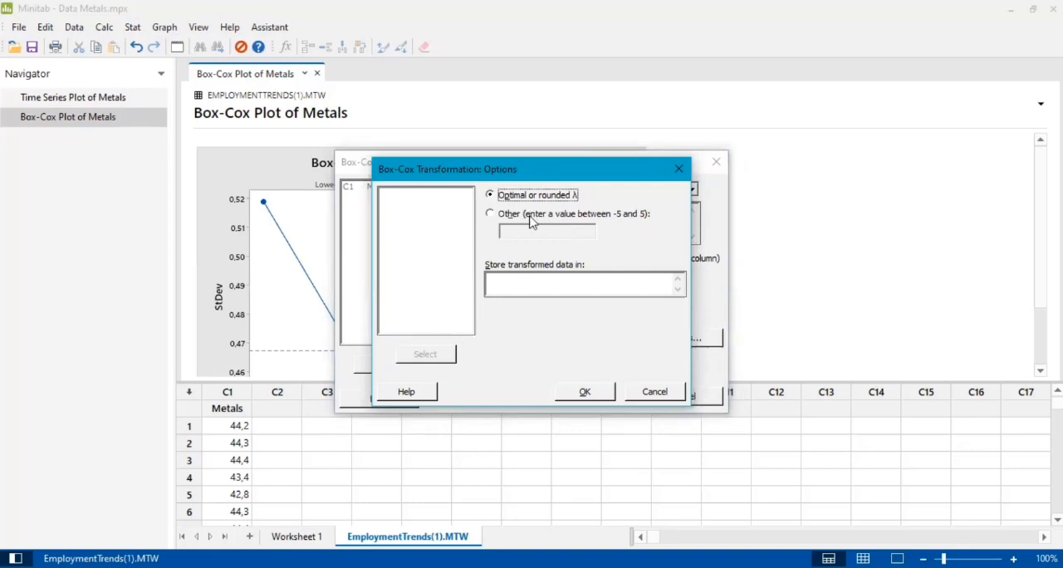
{"action": "left_click", "coordinate": [503, 214]}
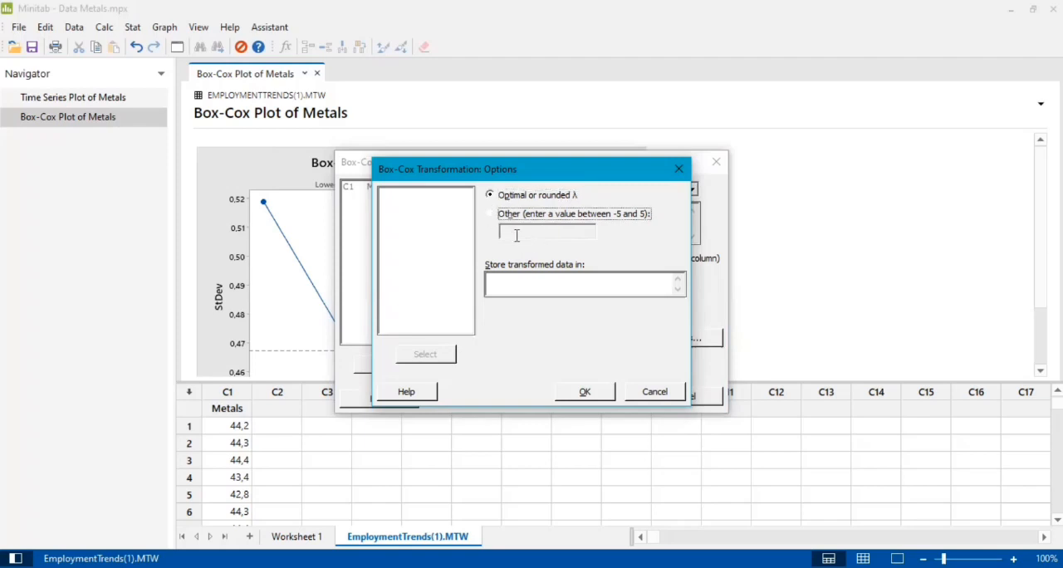
{"action": "left_click", "coordinate": [520, 232]}
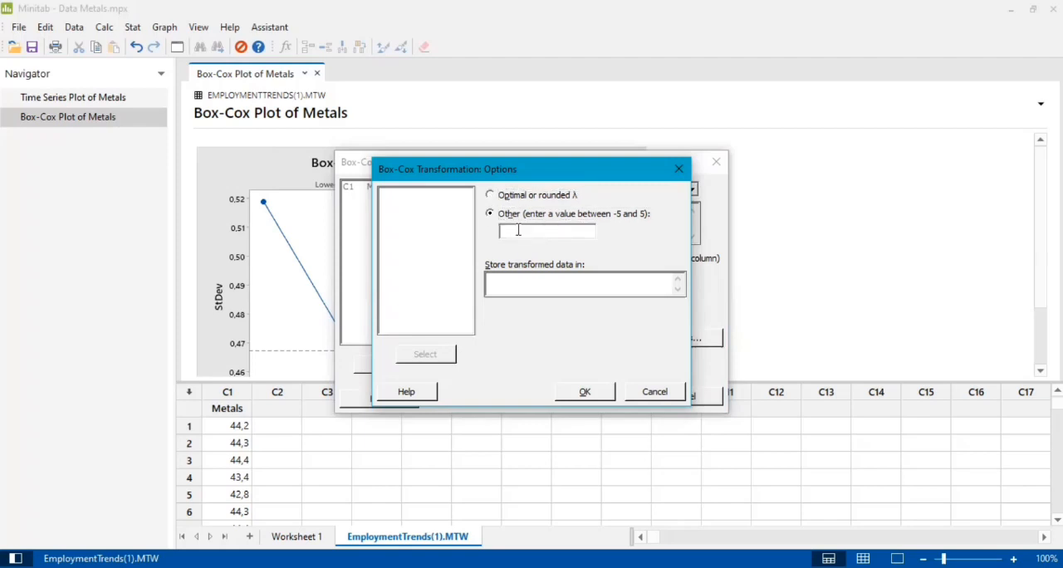
{"action": "left_click", "coordinate": [491, 199]}
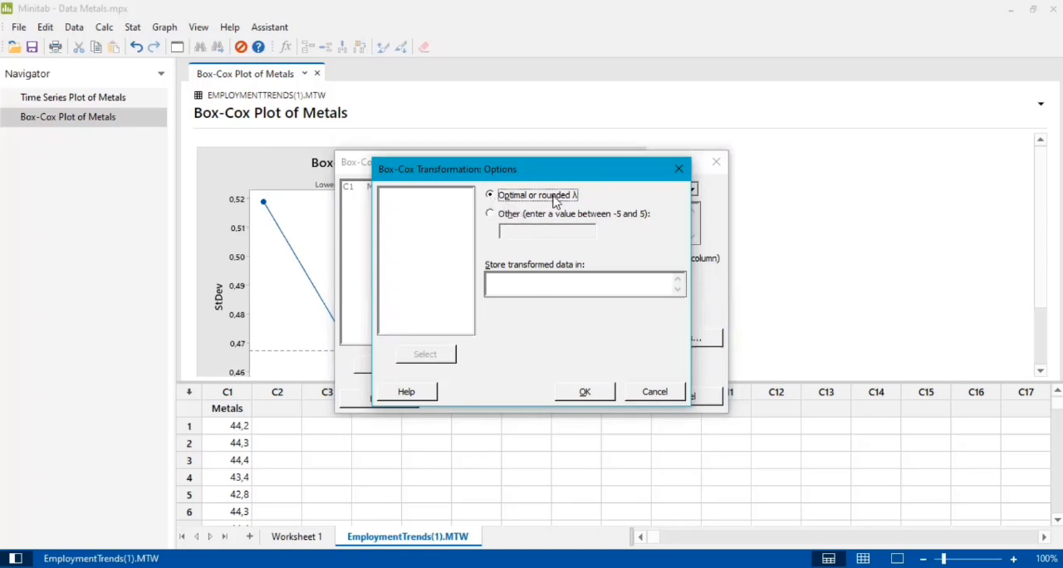
Store the transformed Metals data in C2, run the transformation, and name the new column trans 1
{"action": "left_click", "coordinate": [549, 289]}
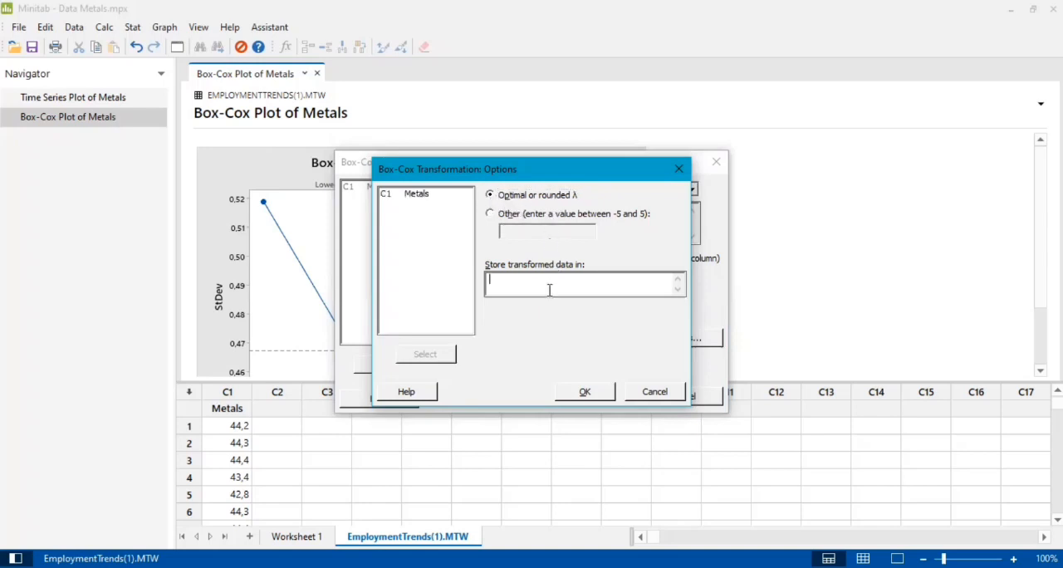
{"action": "type", "text": "C2"}
{"action": "left_click", "coordinate": [599, 391]}
{"action": "left_click", "coordinate": [587, 397]}
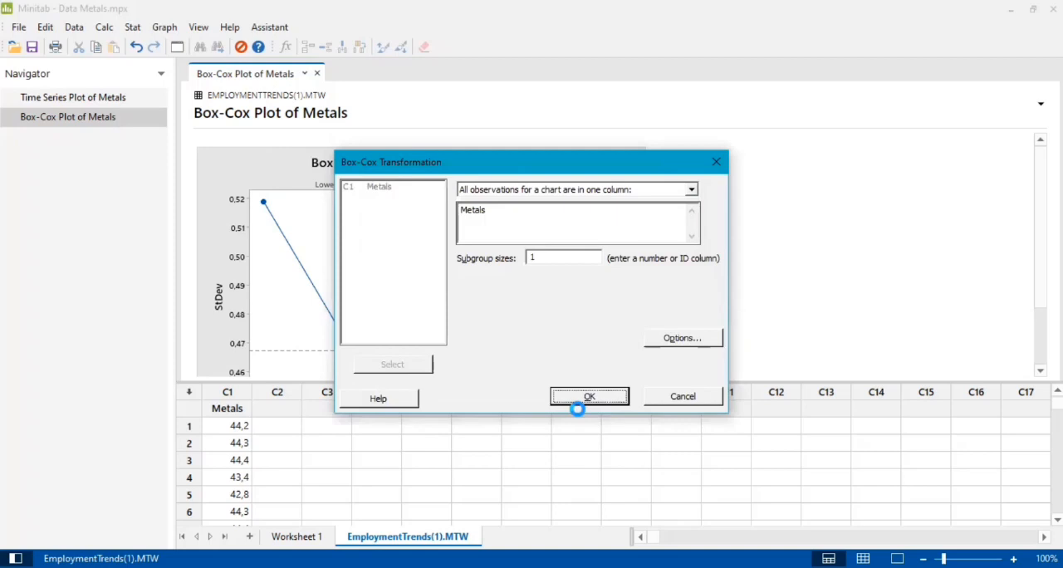
{"action": "left_click", "coordinate": [274, 411]}
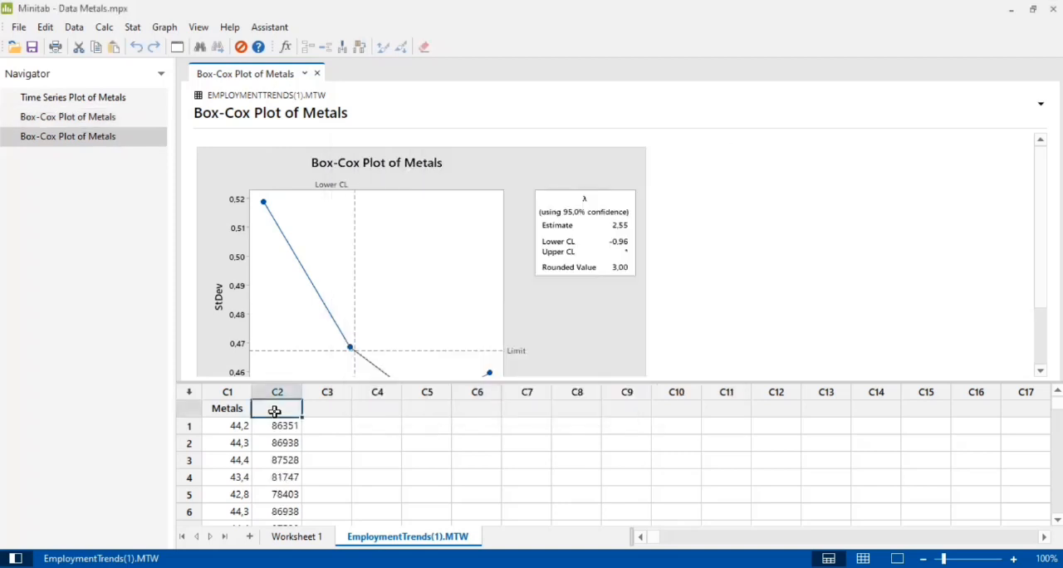
{"action": "type", "text": "trans 1"}
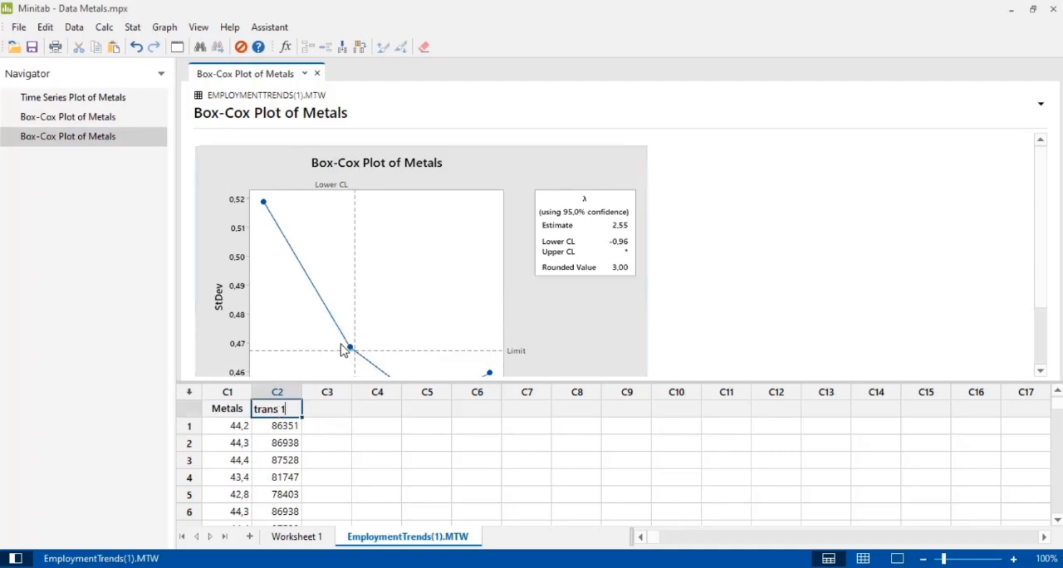
Set up a Box-Cox transformation with trans 1 as the observation column instead of Metals
{"action": "left_click", "coordinate": [130, 27]}
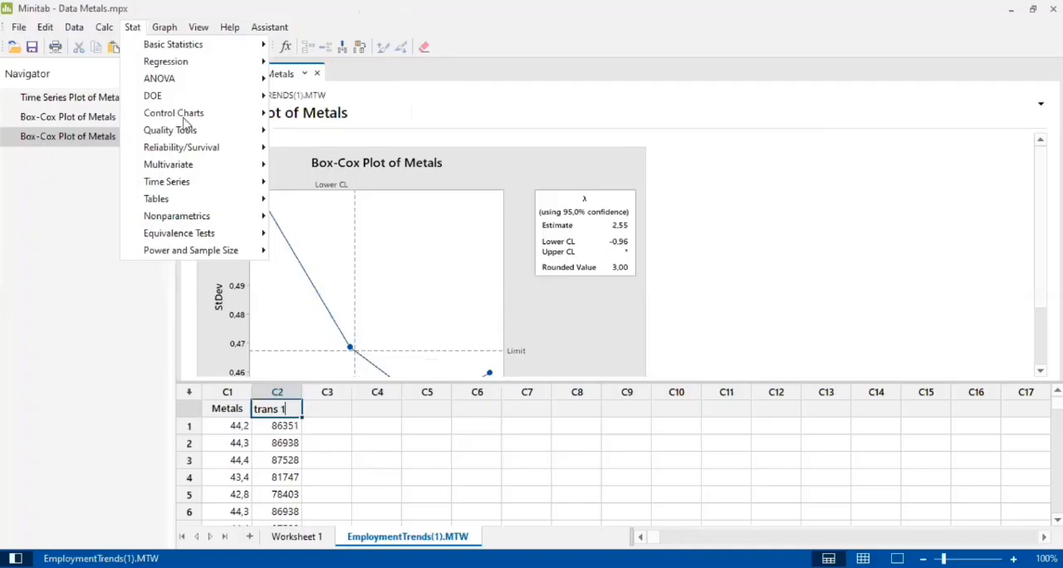
{"action": "mouse_move", "coordinate": [262, 113]}
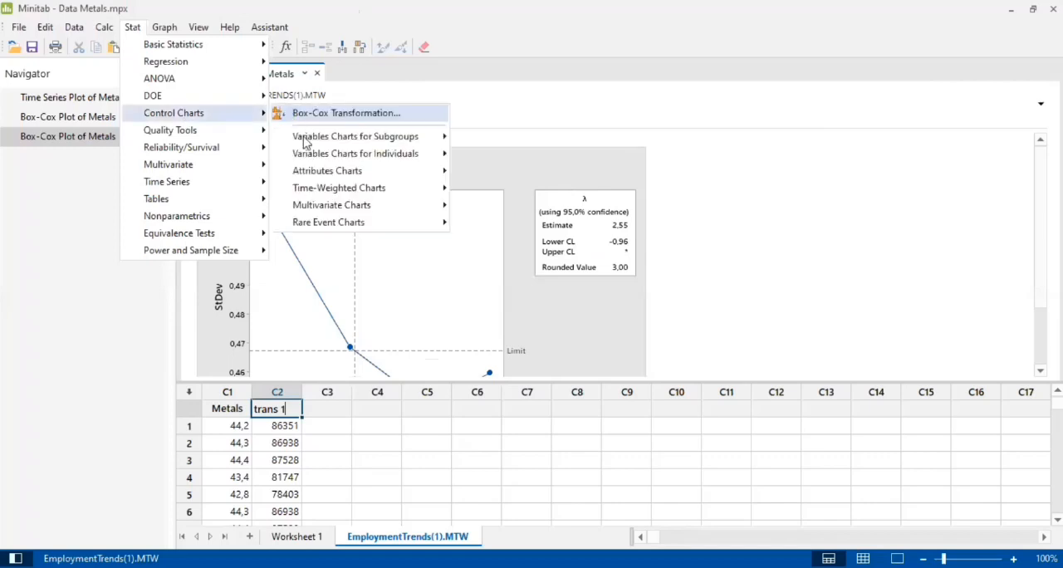
{"action": "left_click", "coordinate": [357, 112]}
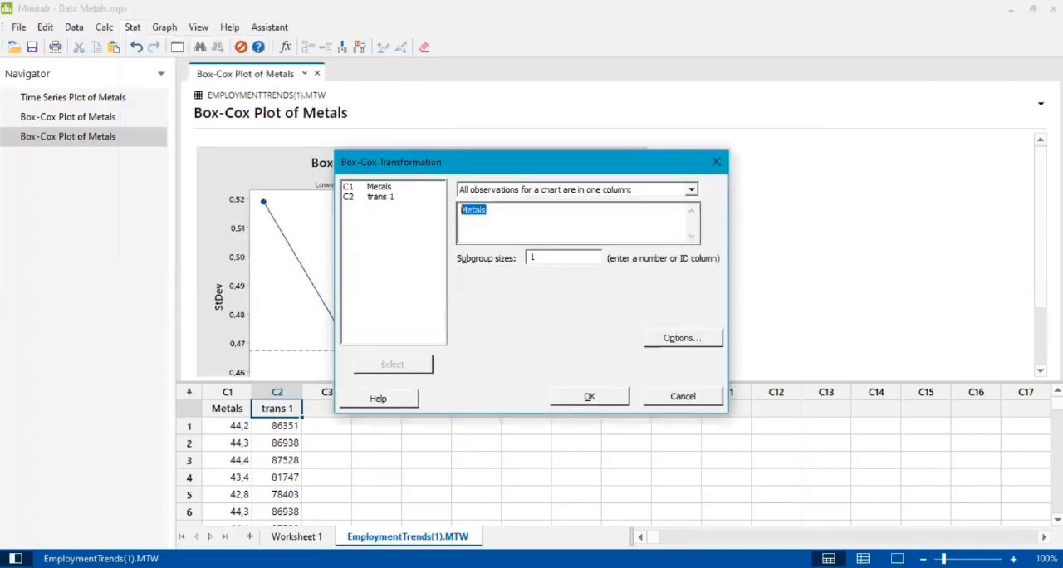
{"action": "key", "text": "Delete"}
{"action": "left_click", "coordinate": [389, 197]}
{"action": "left_click", "coordinate": [415, 365]}
Clear the storage column for transformed data and run the Box-Cox plot of trans 1
{"action": "left_click", "coordinate": [670, 344]}
{"action": "key", "text": "BackSpace"}
{"action": "key", "text": "BackSpace"}
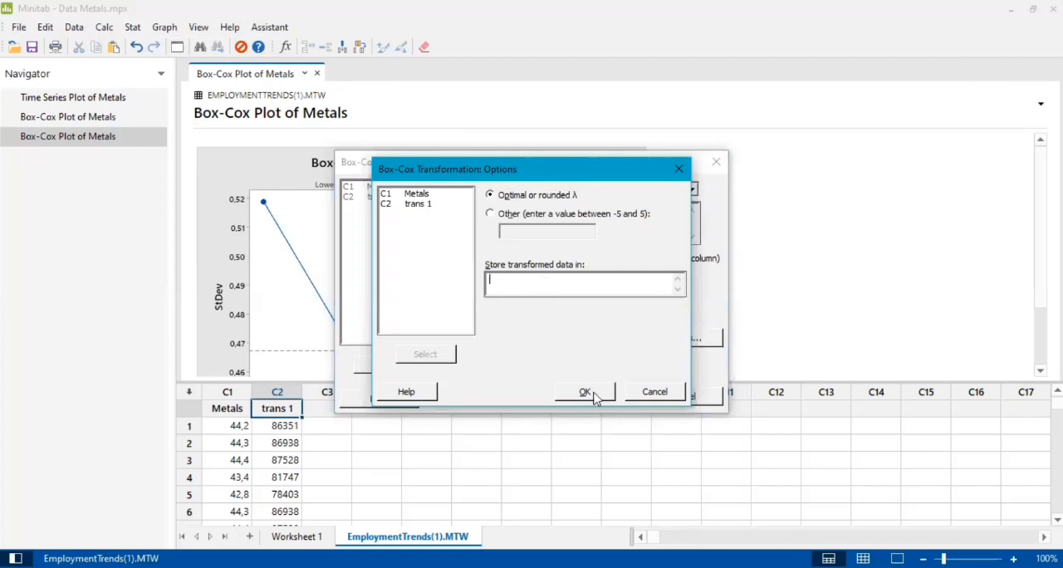
{"action": "left_click", "coordinate": [593, 395]}
{"action": "left_click", "coordinate": [597, 399]}
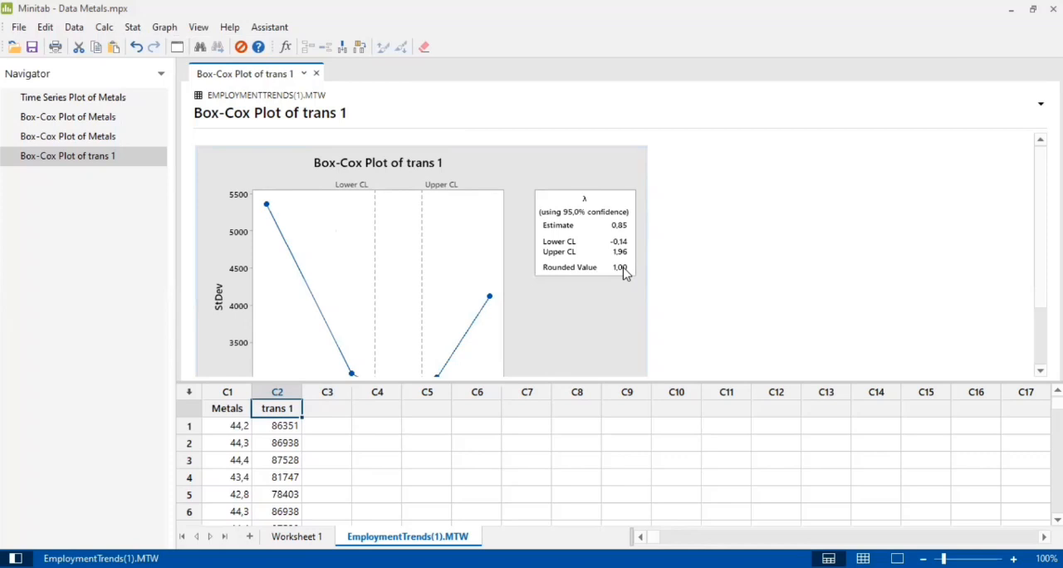
Plot the autocorrelation function of trans 1 with the default number of lags and look over the graph
{"action": "left_click", "coordinate": [133, 29]}
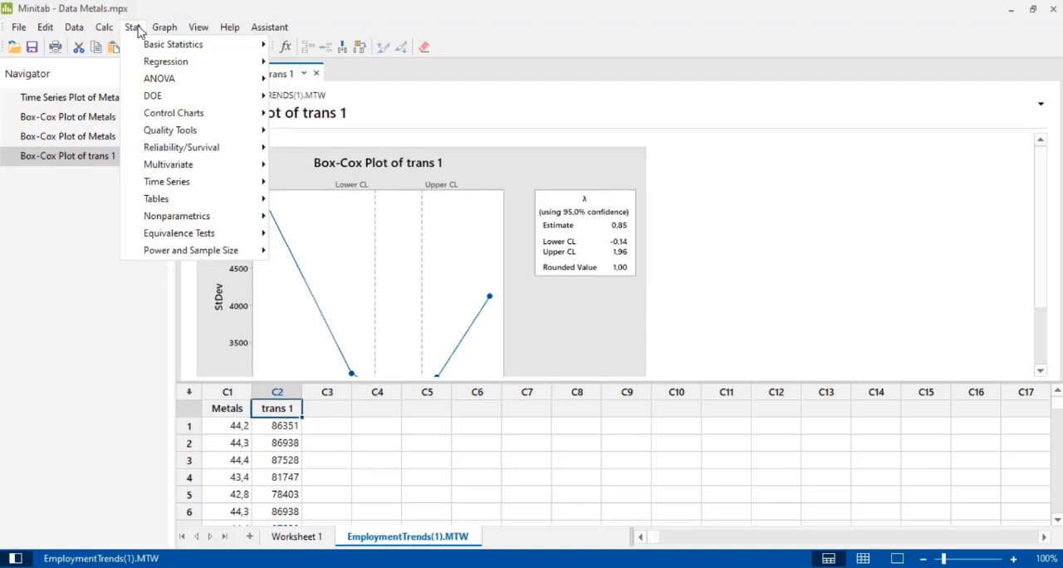
{"action": "mouse_move", "coordinate": [171, 186]}
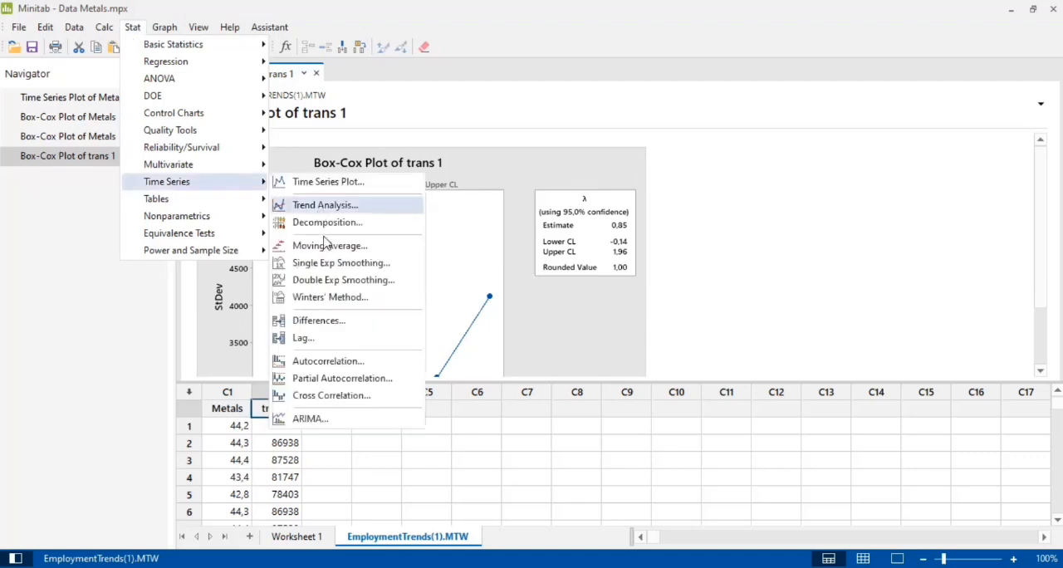
{"action": "left_click", "coordinate": [331, 362]}
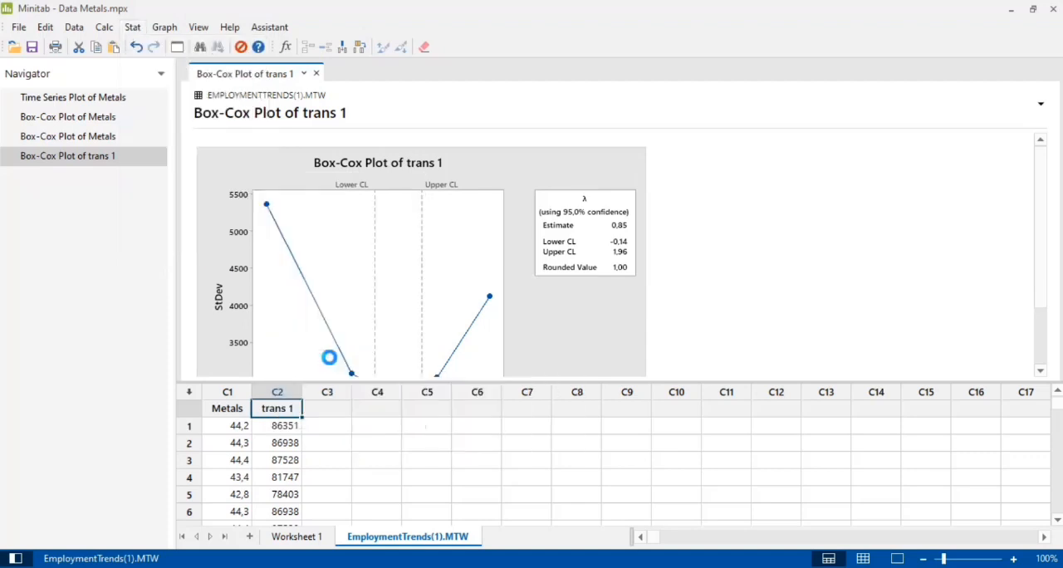
{"action": "left_click", "coordinate": [418, 210]}
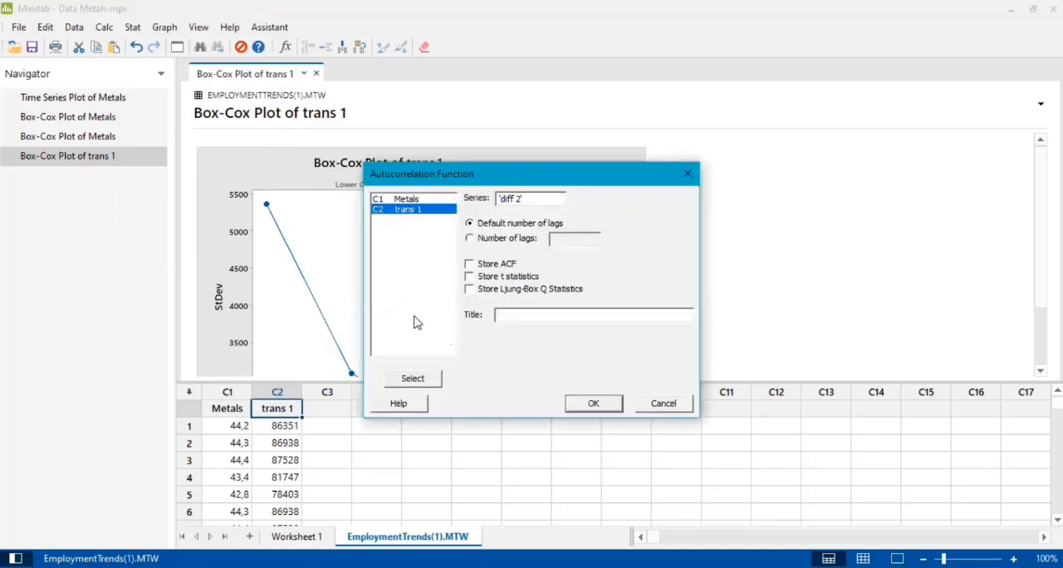
{"action": "left_click", "coordinate": [411, 379]}
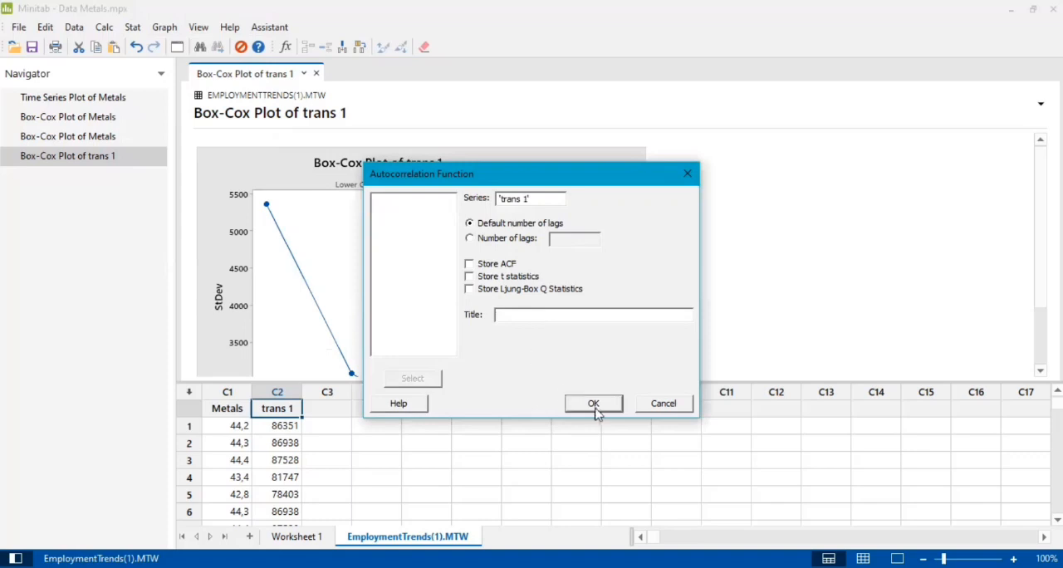
{"action": "left_click", "coordinate": [593, 404]}
{"action": "scroll", "coordinate": [361, 259], "scroll_direction": "up", "scroll_amount": 3}
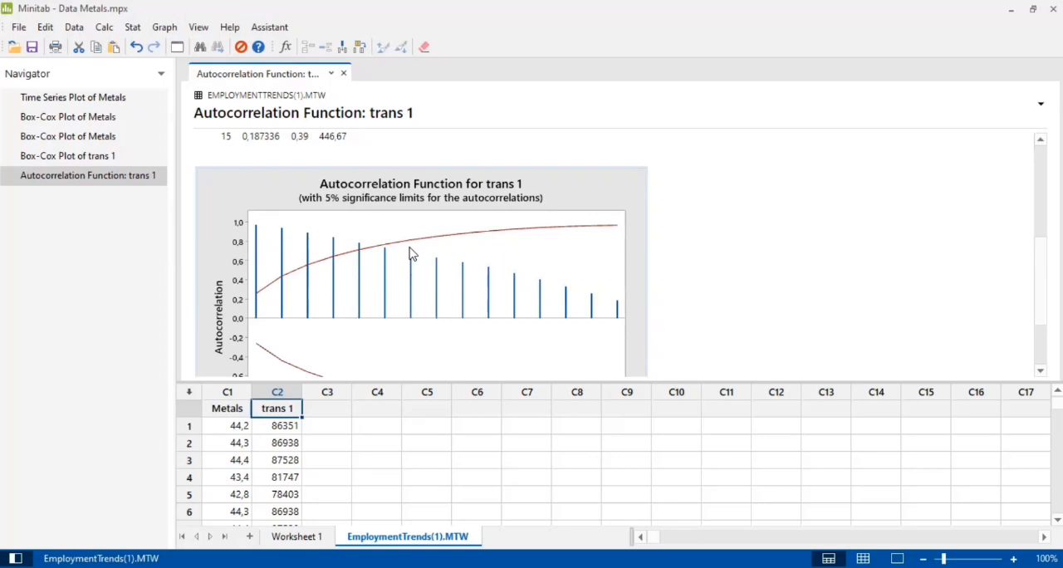
Store the lag 1 differences of trans 1 in C3 and name that column diff 1
{"action": "left_click", "coordinate": [133, 33]}
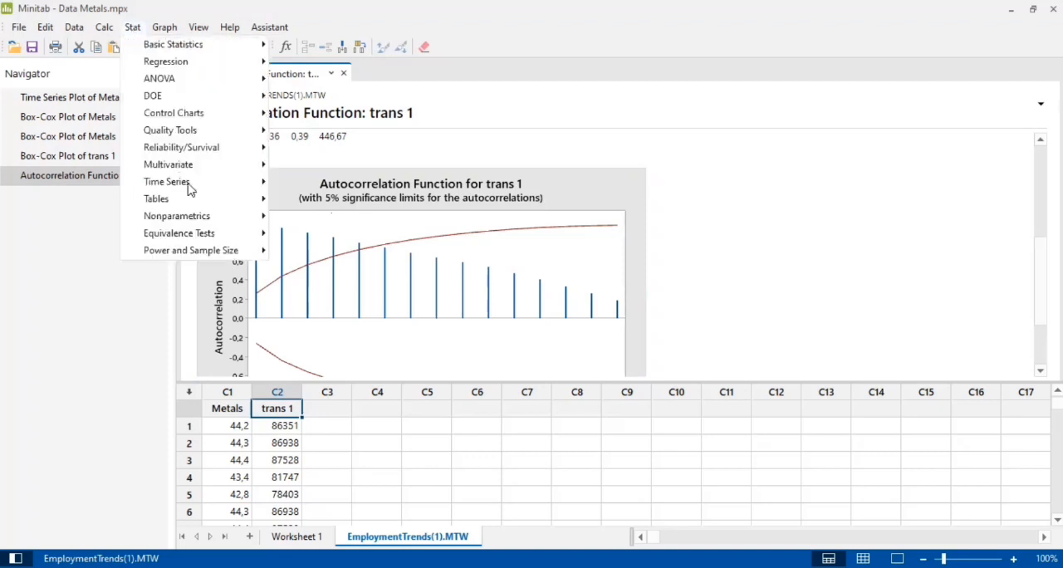
{"action": "mouse_move", "coordinate": [189, 183]}
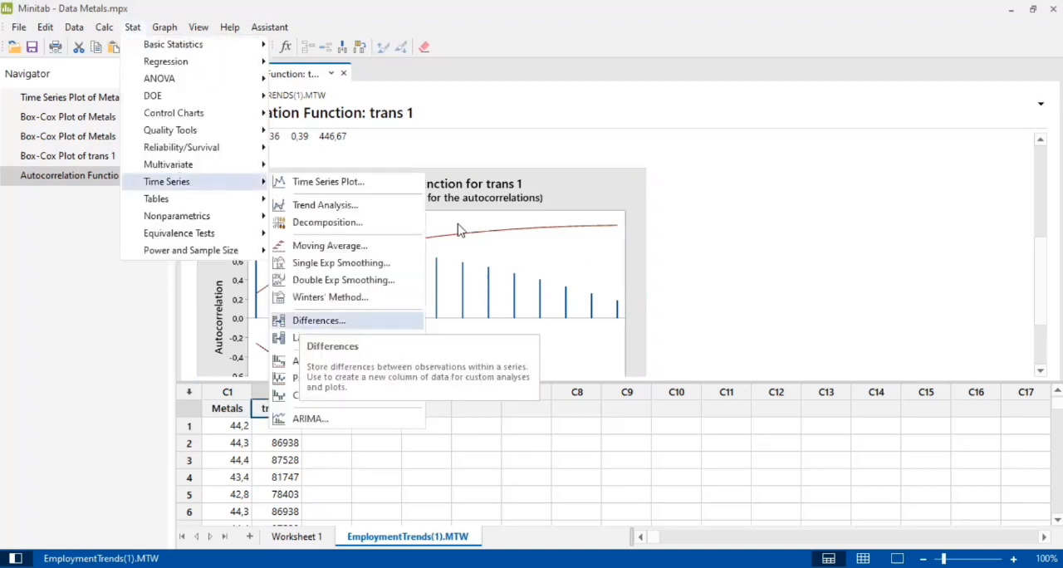
{"action": "key", "text": "Return"}
{"action": "left_click", "coordinate": [466, 294]}
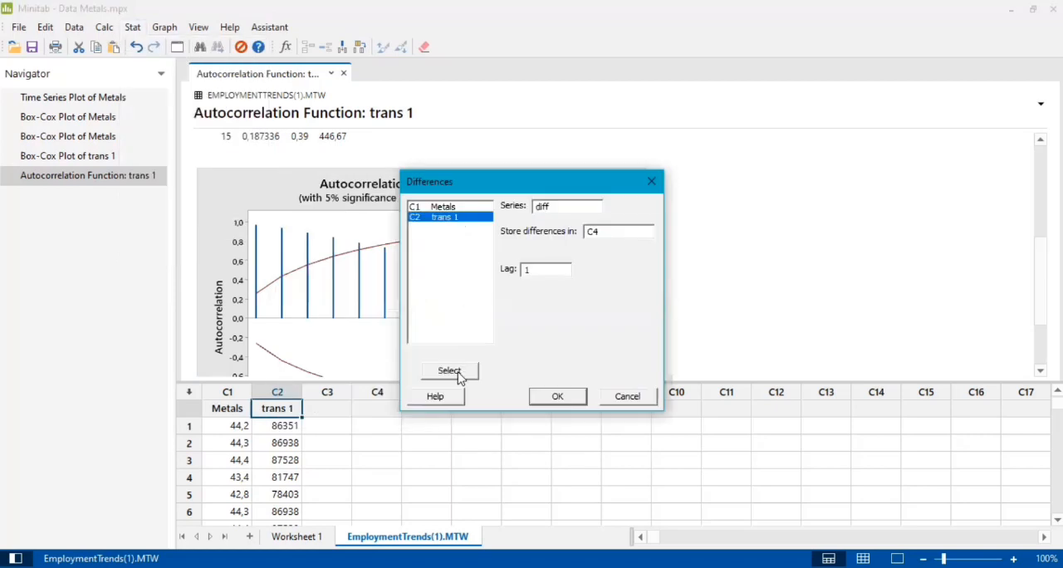
{"action": "left_click", "coordinate": [460, 376]}
{"action": "left_click", "coordinate": [637, 230]}
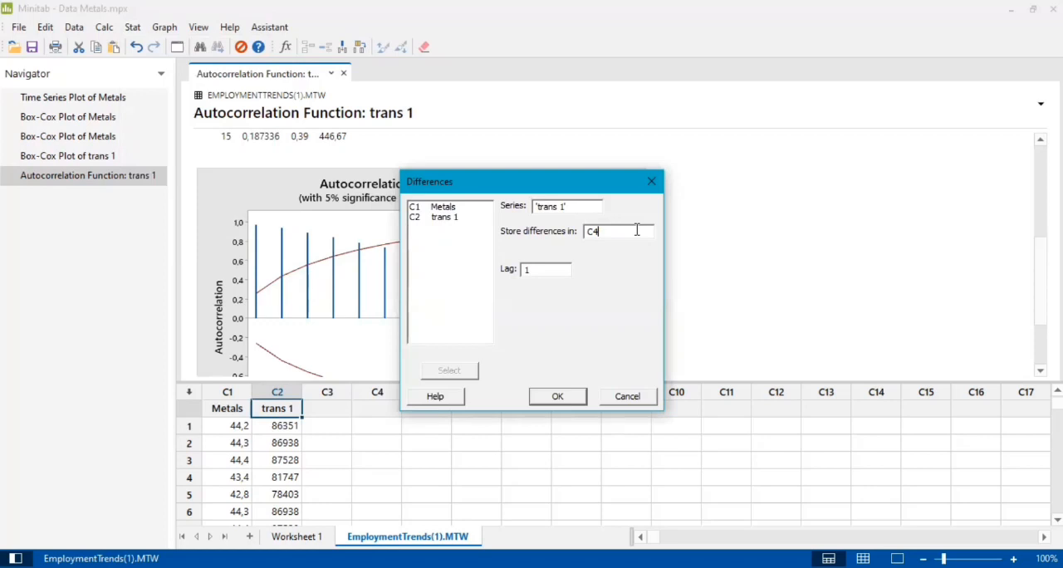
{"action": "type", "text": "3"}
{"action": "left_click", "coordinate": [561, 397]}
{"action": "left_click", "coordinate": [328, 411]}
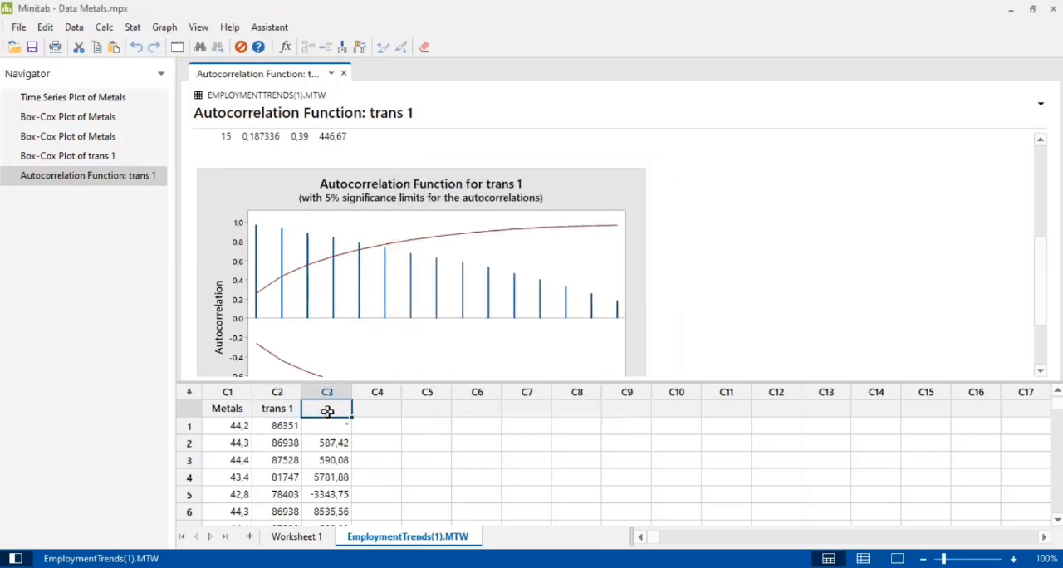
{"action": "type", "text": "diff 1"}
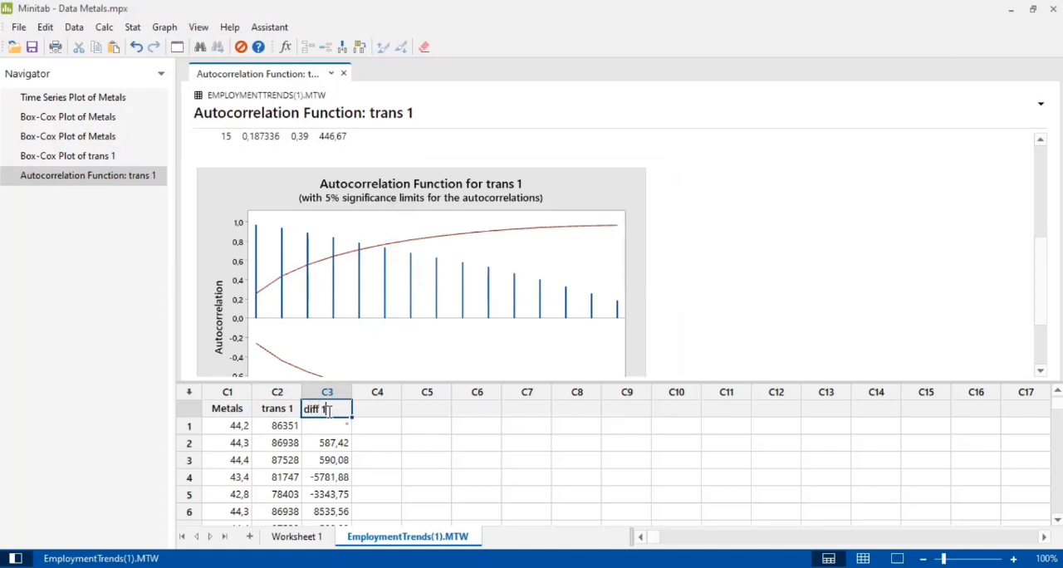
Plot the autocorrelation function of diff 1 with the default number of lags and examine the graph
{"action": "left_click", "coordinate": [394, 423]}
{"action": "left_click", "coordinate": [348, 407]}
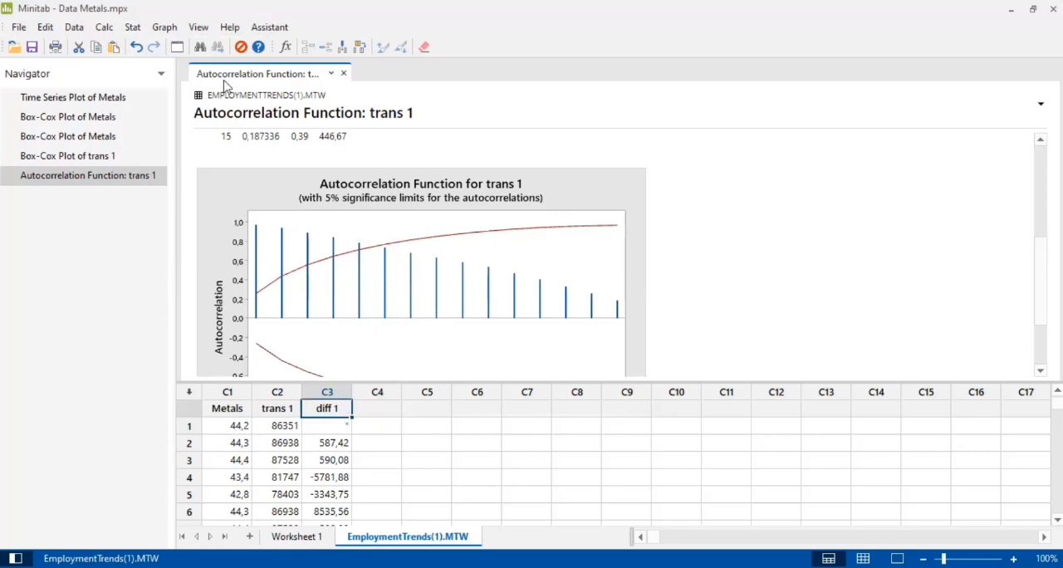
{"action": "left_click", "coordinate": [133, 29]}
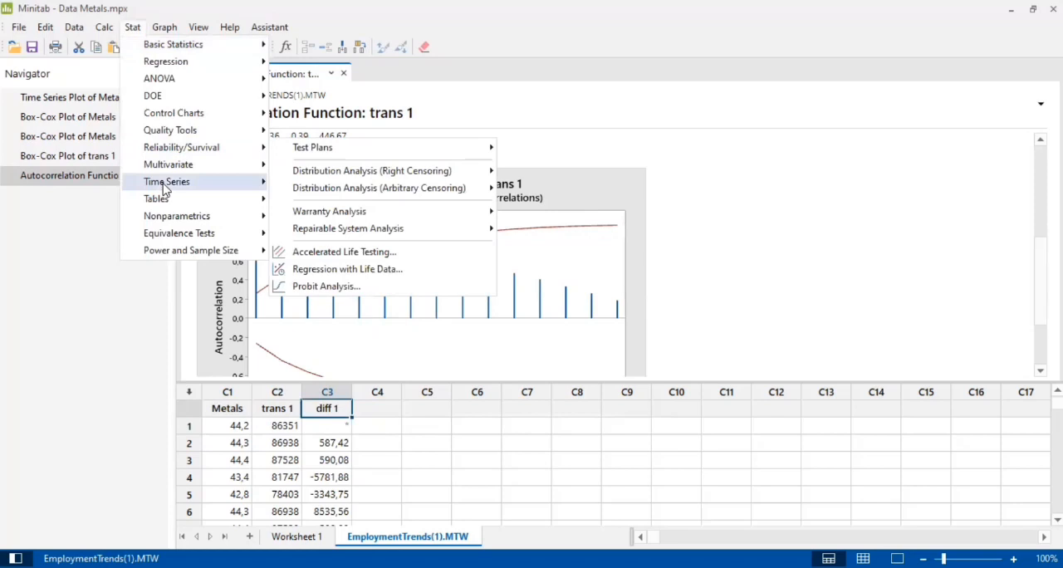
{"action": "mouse_move", "coordinate": [251, 198]}
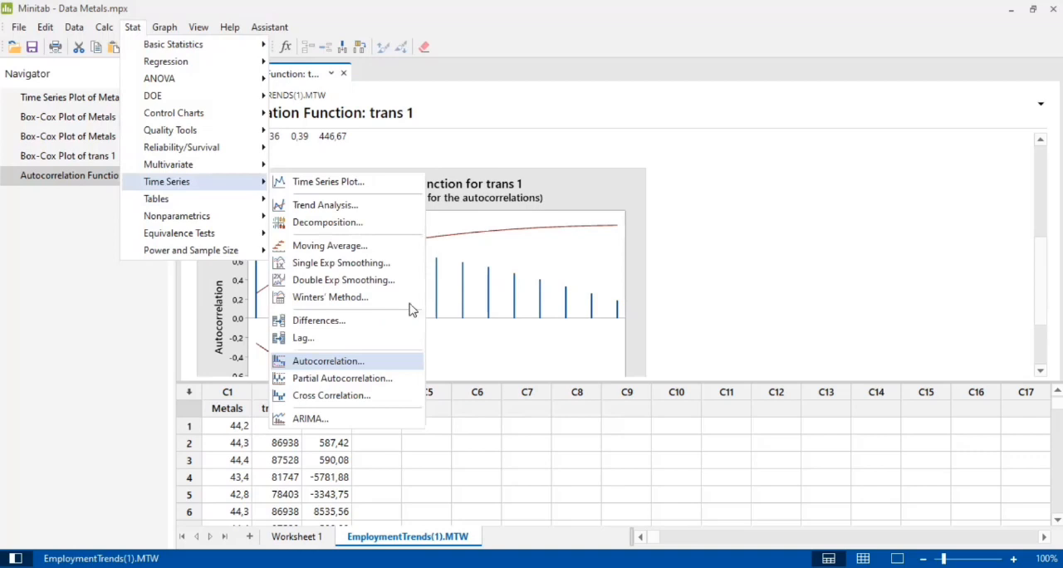
{"action": "left_click", "coordinate": [406, 361]}
{"action": "left_click", "coordinate": [401, 381]}
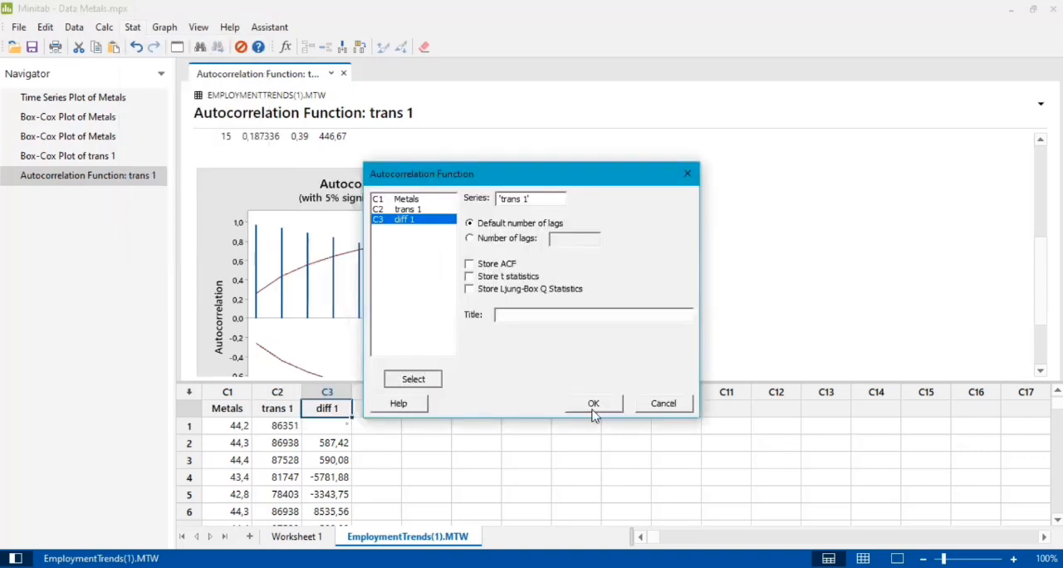
{"action": "left_click", "coordinate": [593, 407]}
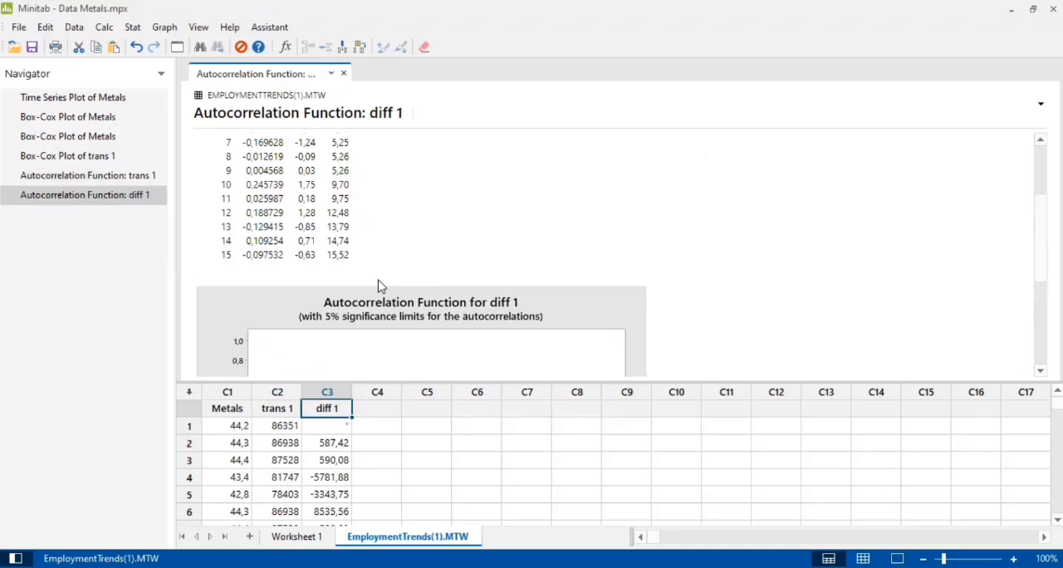
{"action": "scroll", "coordinate": [378, 285], "scroll_direction": "down", "scroll_amount": 5}
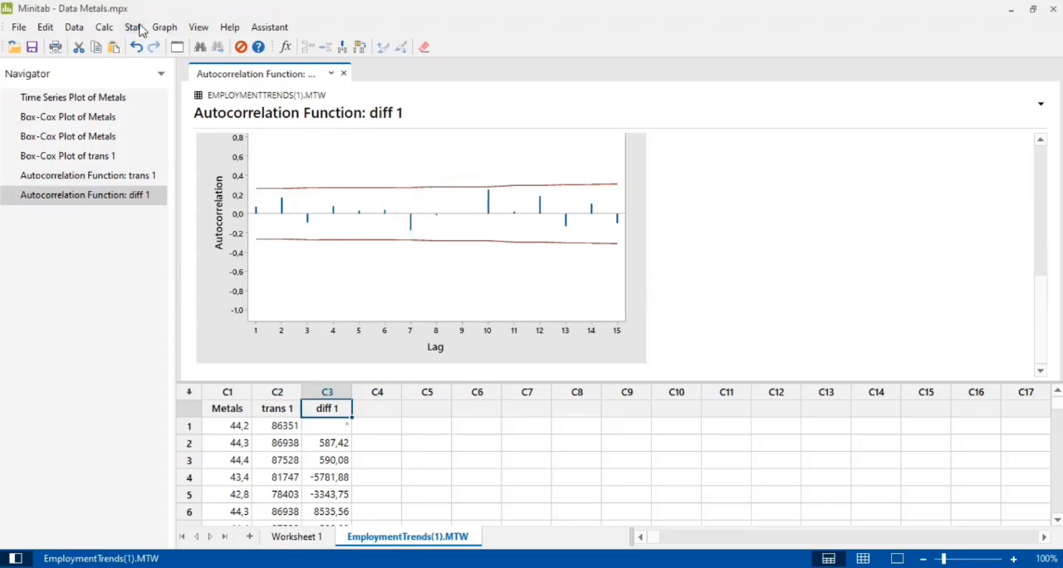
Store the lag 1 differences of diff 1 in C4 and name that column diff 2
{"action": "key", "text": "alt+s"}
{"action": "mouse_move", "coordinate": [178, 181]}
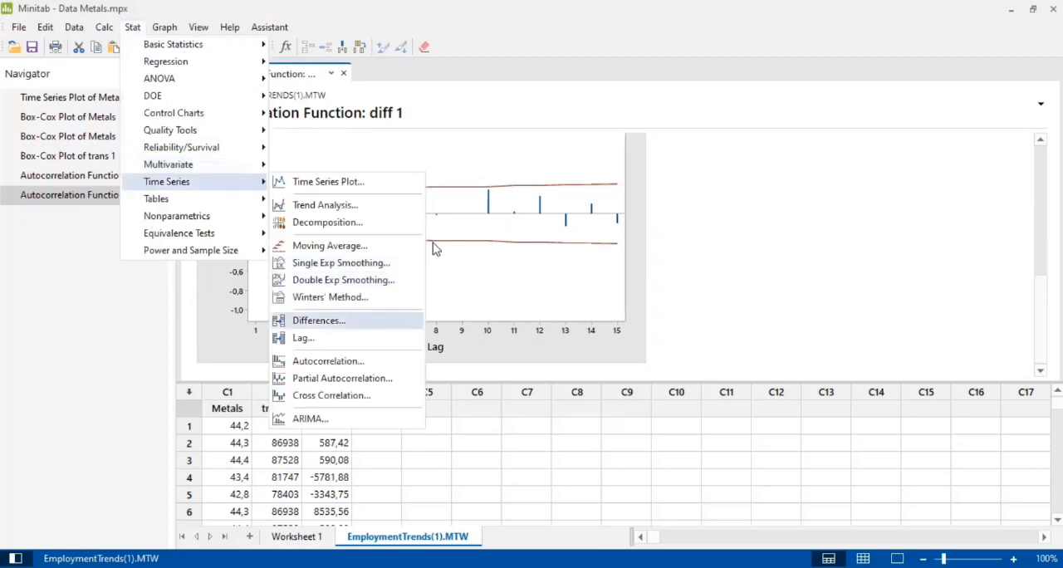
{"action": "key", "text": "Return"}
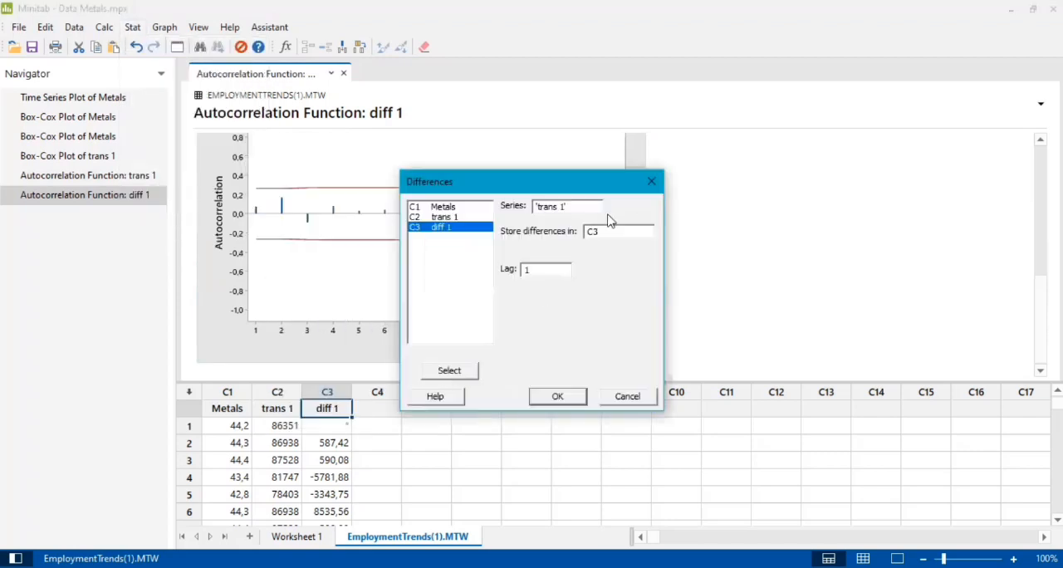
{"action": "double_click", "coordinate": [617, 234]}
{"action": "type", "text": "C3"}
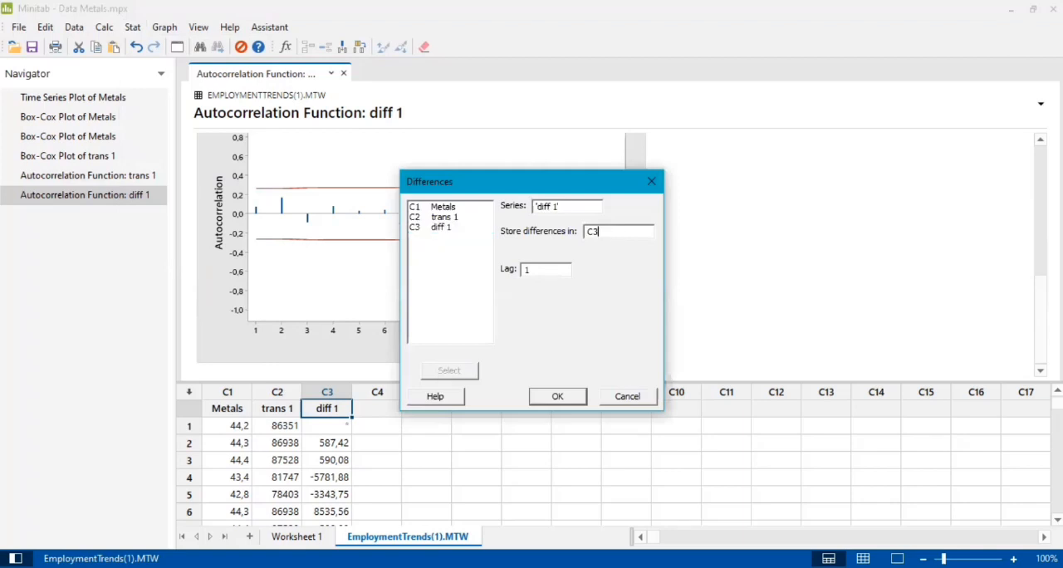
{"action": "key", "text": "BackSpace"}
{"action": "type", "text": "4"}
{"action": "key", "text": "Return"}
{"action": "left_click", "coordinate": [379, 409]}
{"action": "type", "text": "diff"}
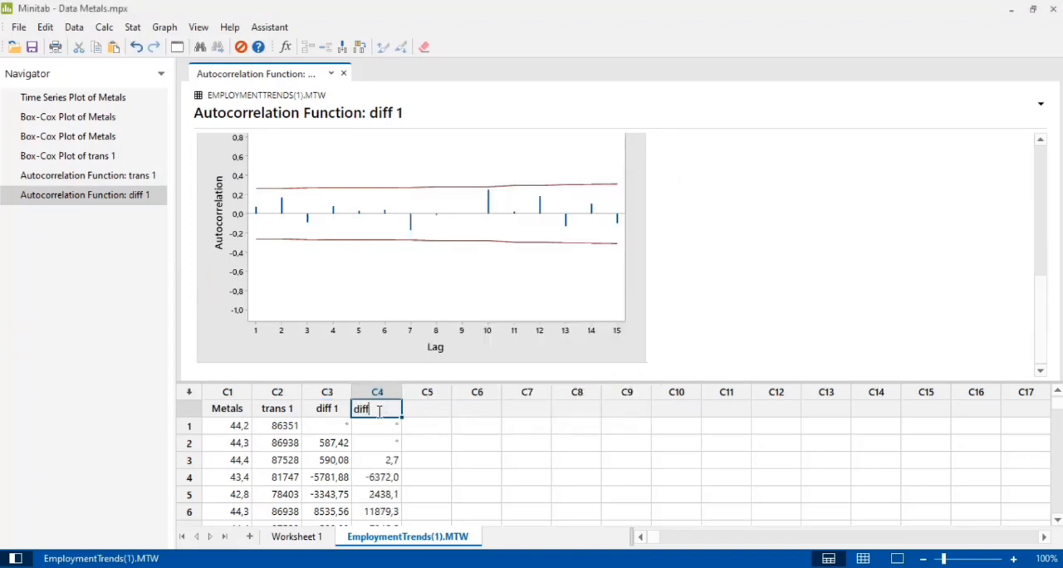
{"action": "type", "text": " 2"}
{"action": "key", "text": "Tab"}
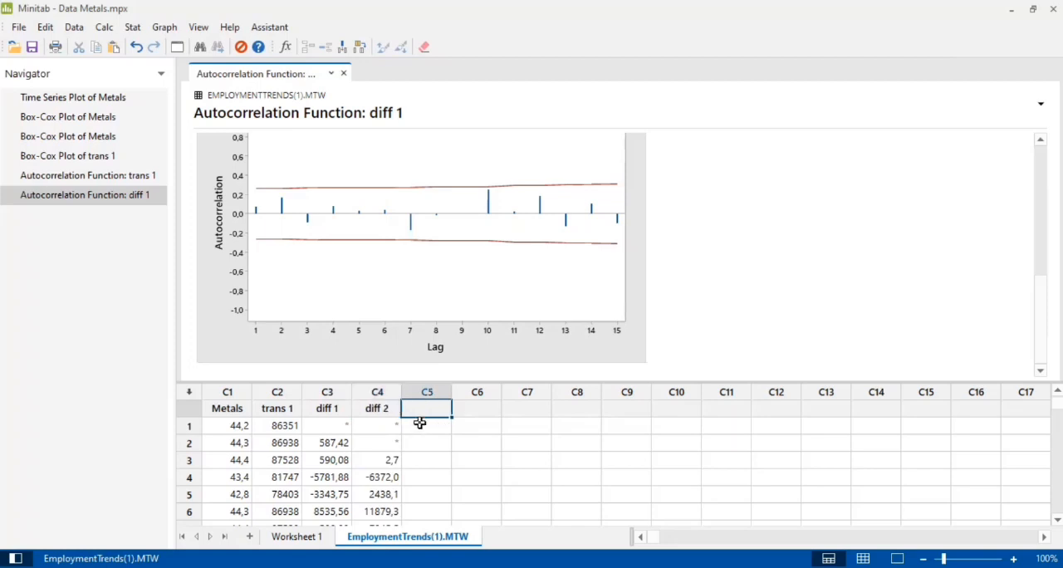
{"action": "left_click", "coordinate": [419, 423]}
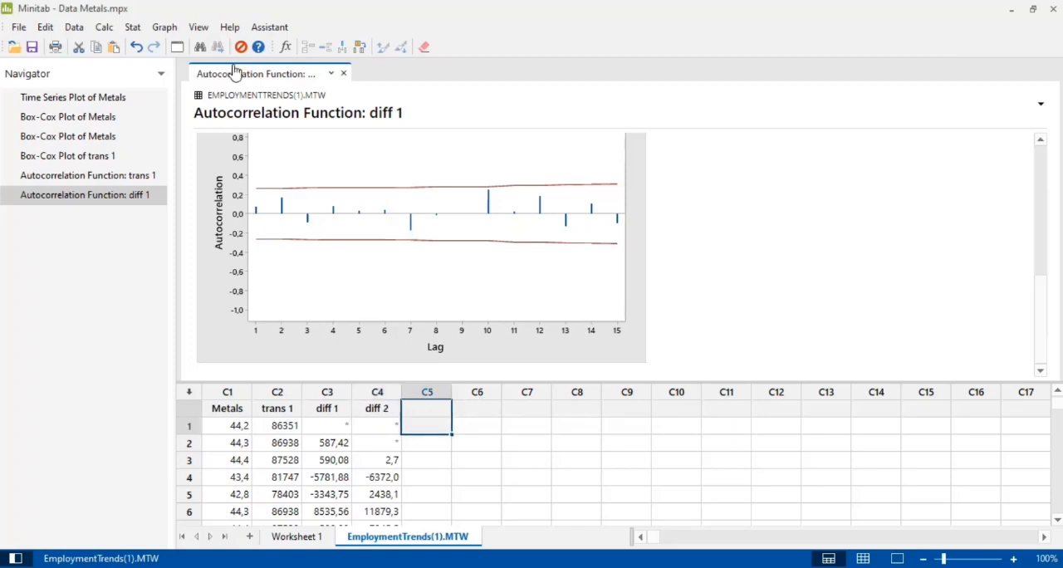
Plot the autocorrelation function of diff 2 with the default number of lags and examine the graph
{"action": "left_click", "coordinate": [133, 27]}
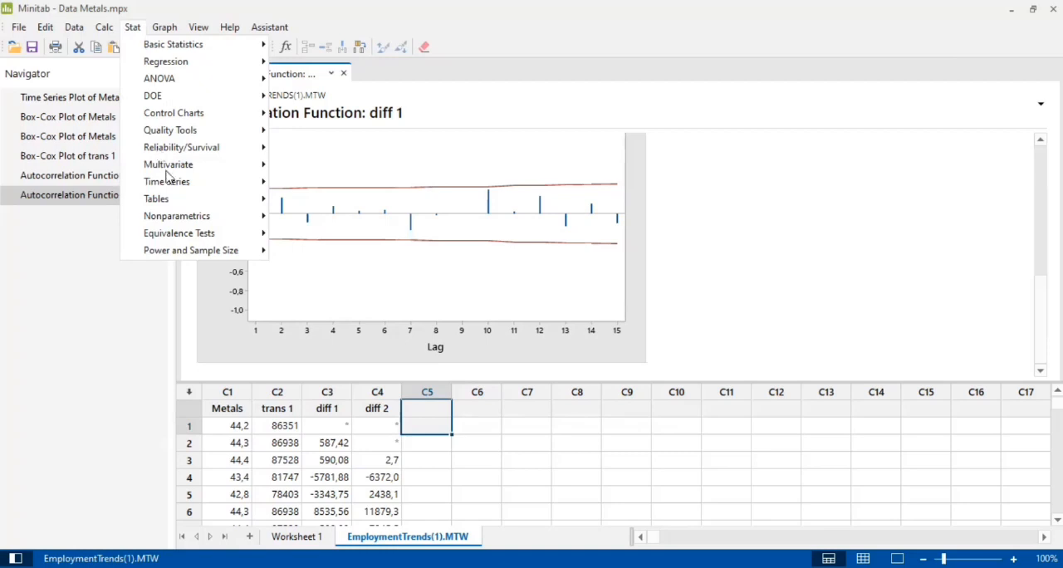
{"action": "mouse_move", "coordinate": [173, 182]}
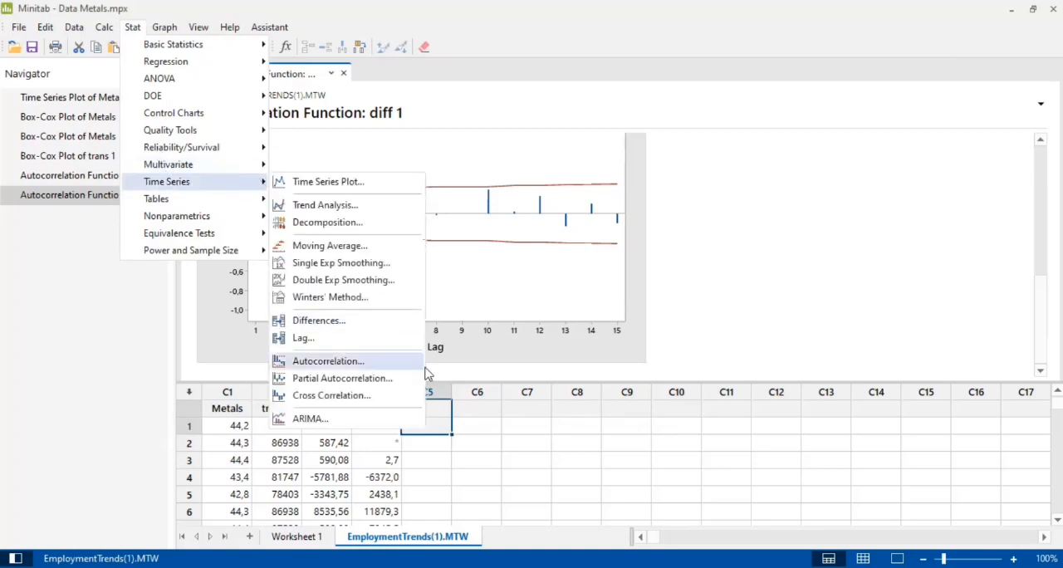
{"action": "key", "text": "Return"}
{"action": "left_click", "coordinate": [603, 412]}
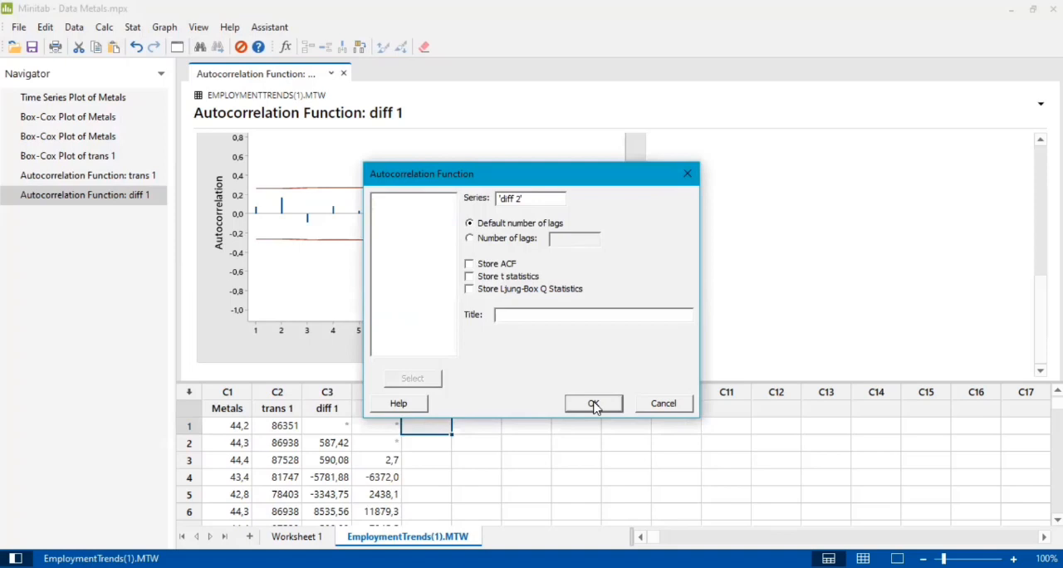
{"action": "scroll", "coordinate": [440, 274], "scroll_direction": "down", "scroll_amount": 3}
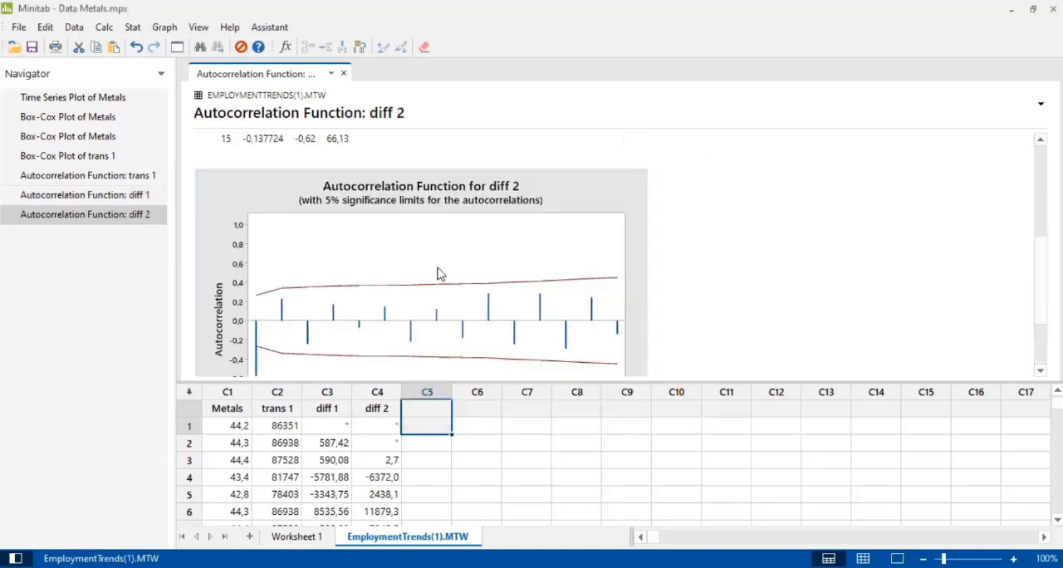
{"action": "scroll", "coordinate": [438, 274], "scroll_direction": "down", "scroll_amount": 1}
{"action": "scroll", "coordinate": [278, 287], "scroll_direction": "down", "scroll_amount": 2}
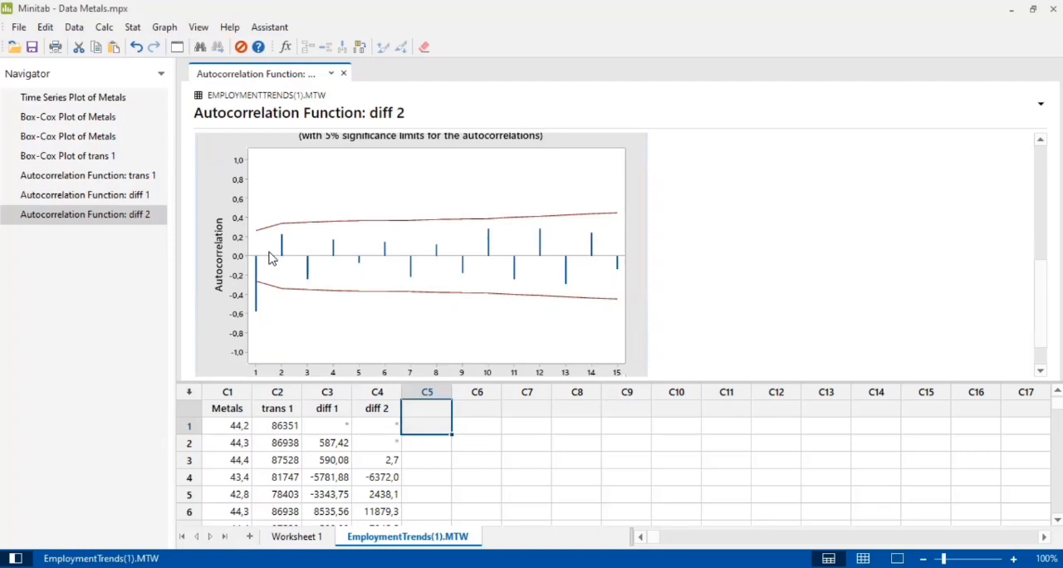
Create a simple time series plot of diff 2 and compare it with the autocorrelation graph of diff 2
{"action": "left_click", "coordinate": [133, 28]}
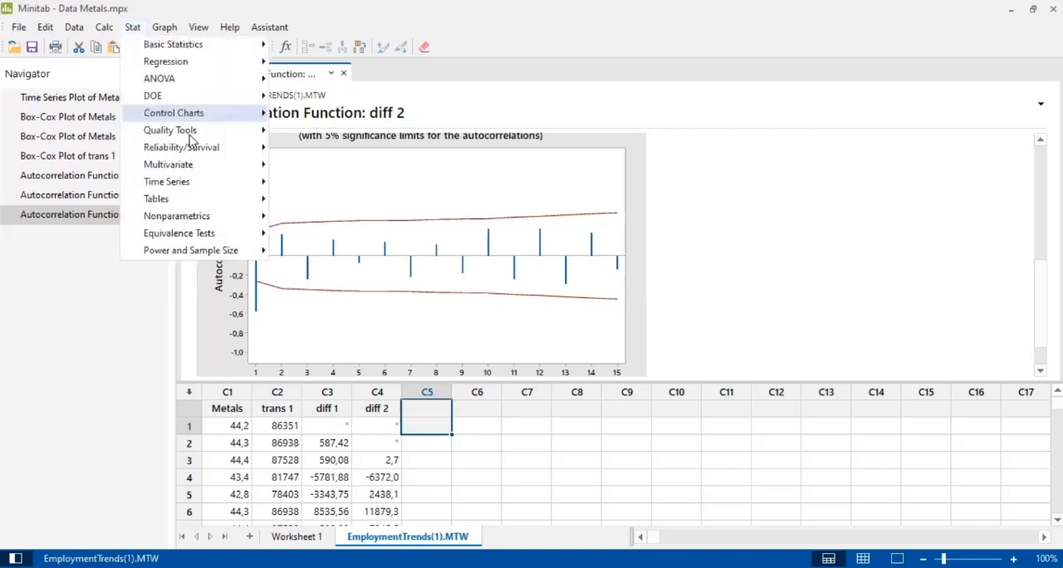
{"action": "mouse_move", "coordinate": [199, 130]}
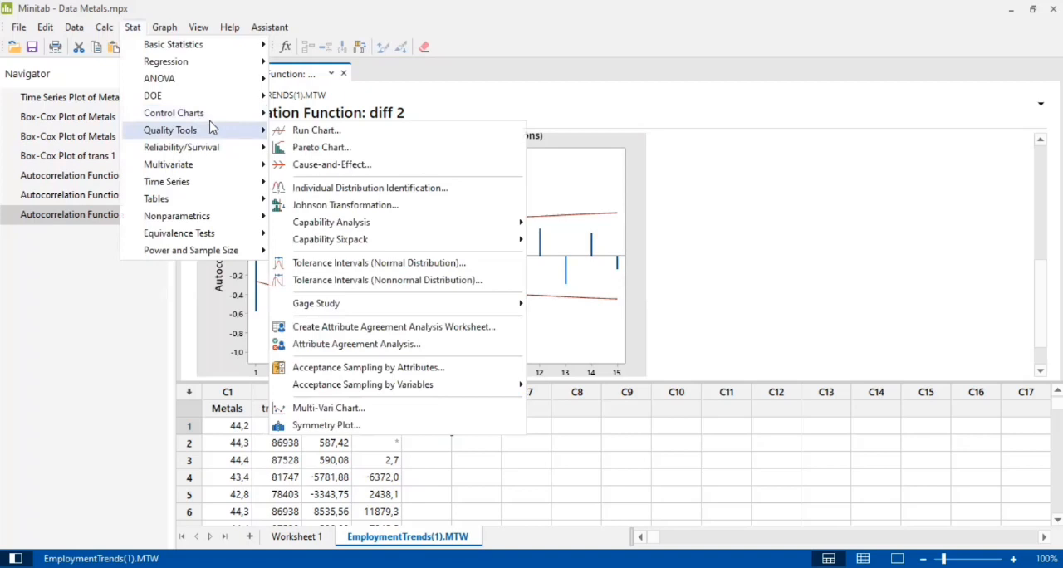
{"action": "mouse_move", "coordinate": [204, 182]}
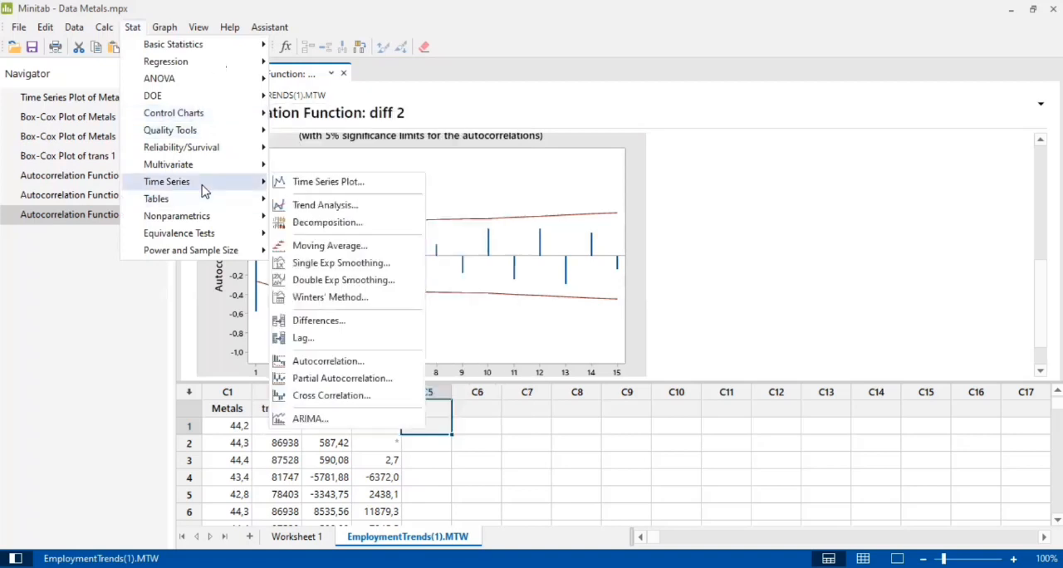
{"action": "left_click", "coordinate": [285, 181]}
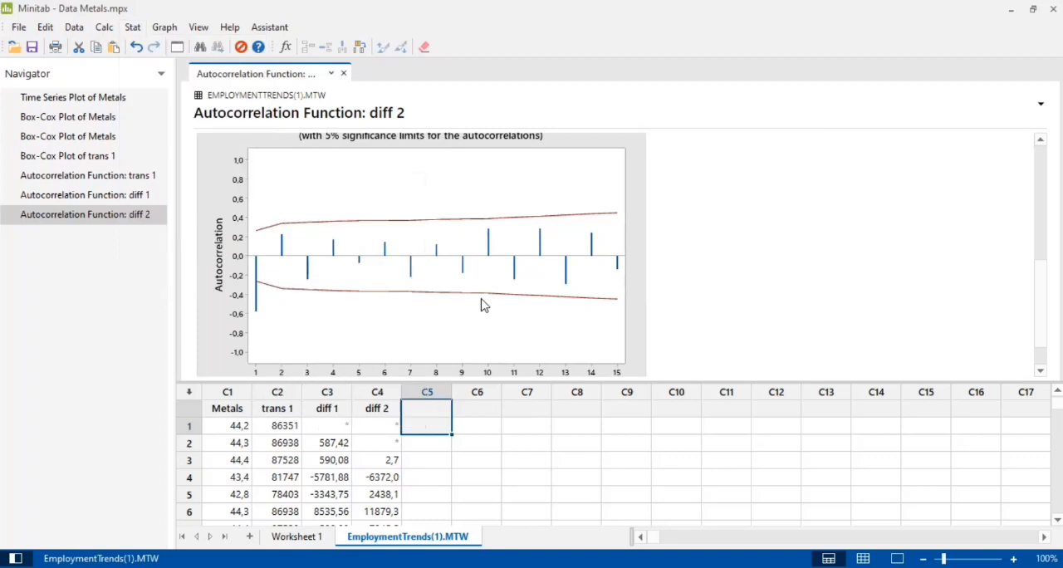
{"action": "left_click", "coordinate": [548, 383]}
{"action": "left_click", "coordinate": [391, 364]}
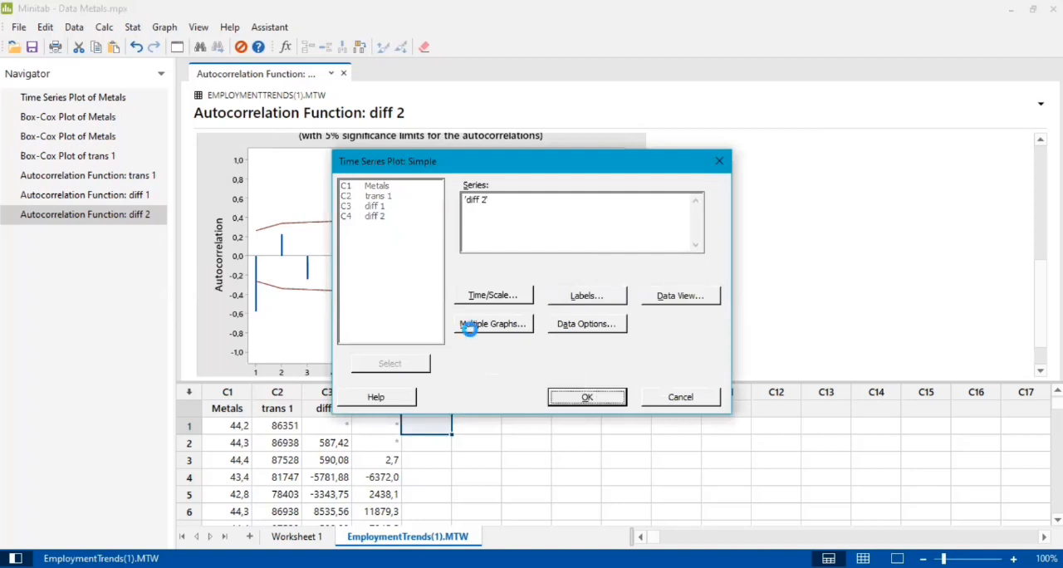
{"action": "key", "text": "Return"}
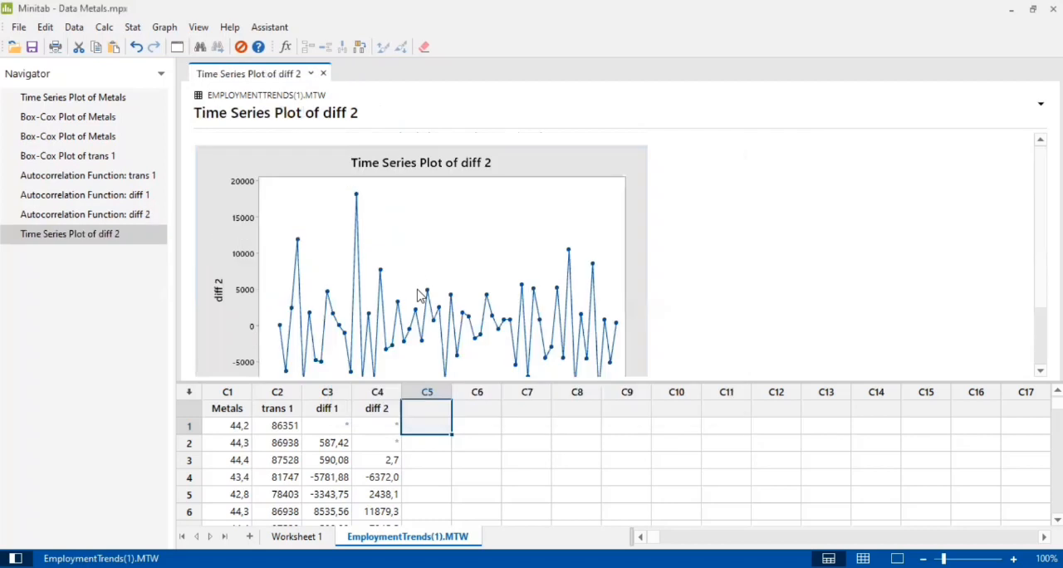
{"action": "scroll", "coordinate": [275, 284], "scroll_direction": "down", "scroll_amount": 1}
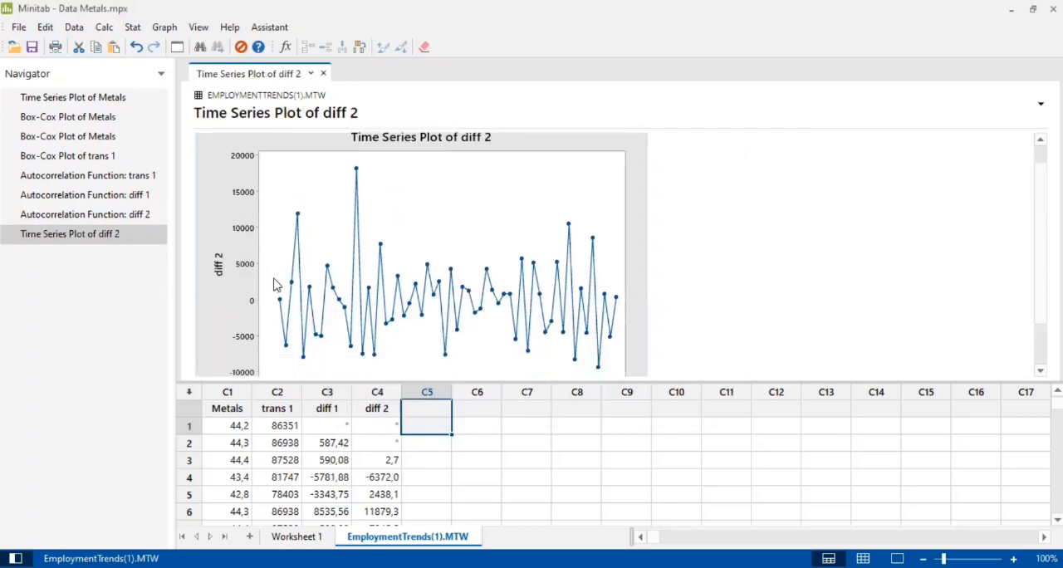
{"action": "scroll", "coordinate": [275, 284], "scroll_direction": "up", "scroll_amount": 1}
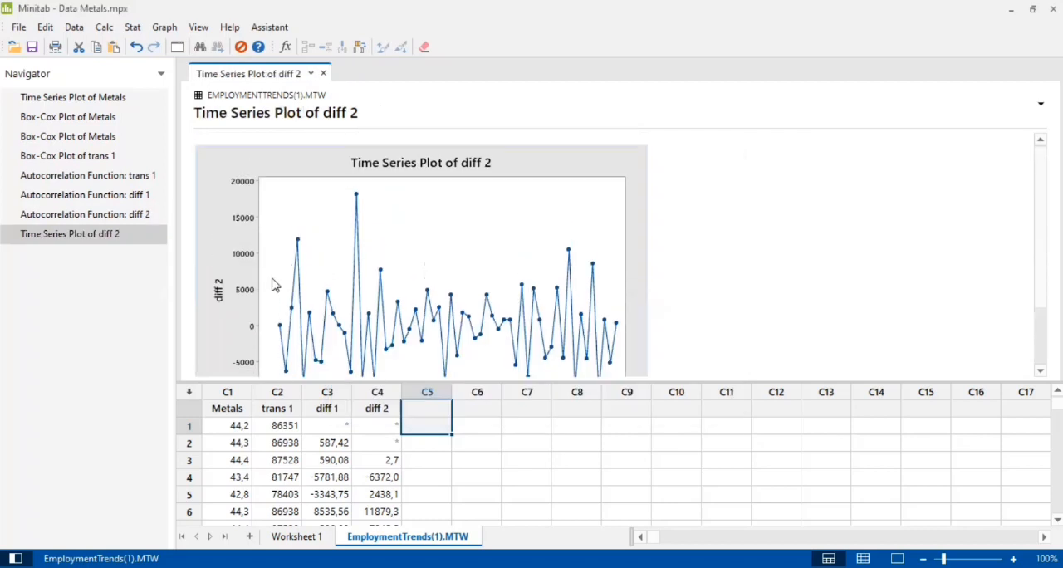
{"action": "left_click", "coordinate": [130, 218]}
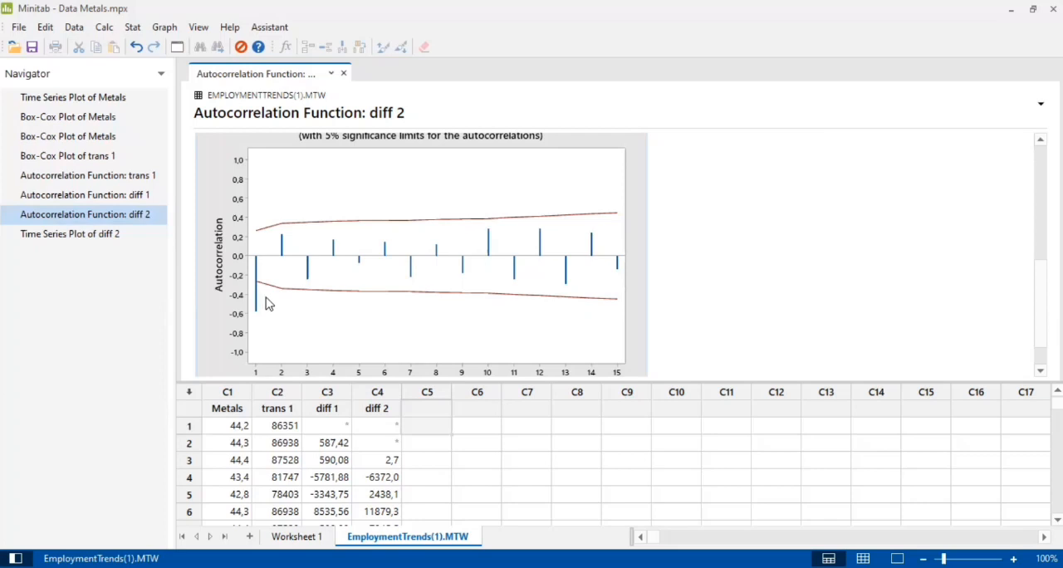
{"action": "left_click", "coordinate": [124, 235]}
Plot the partial autocorrelation function of diff 2 with the default number of lags and examine the graph
{"action": "left_click", "coordinate": [133, 27]}
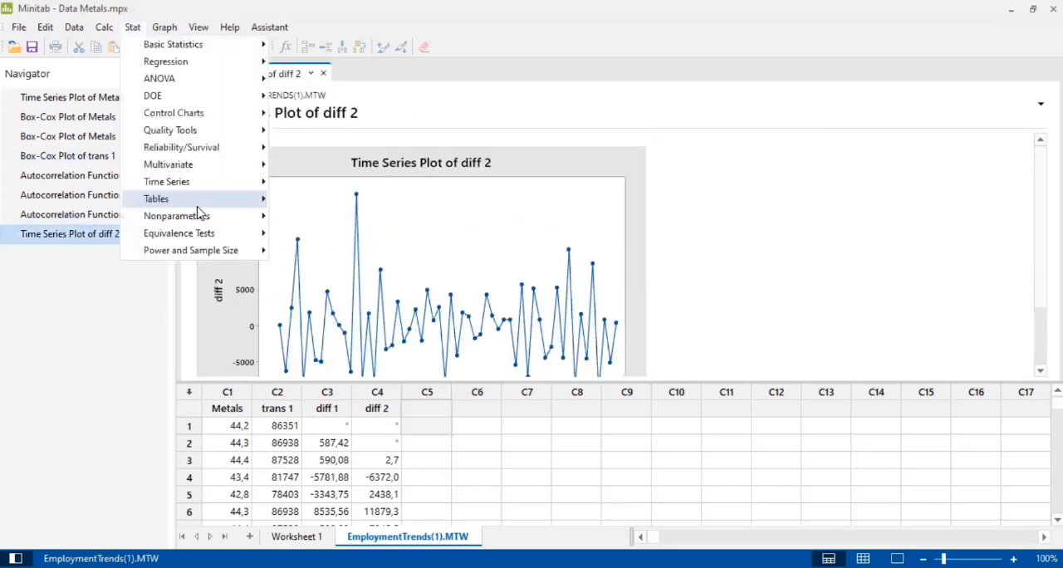
{"action": "mouse_move", "coordinate": [198, 184]}
{"action": "left_click", "coordinate": [348, 375]}
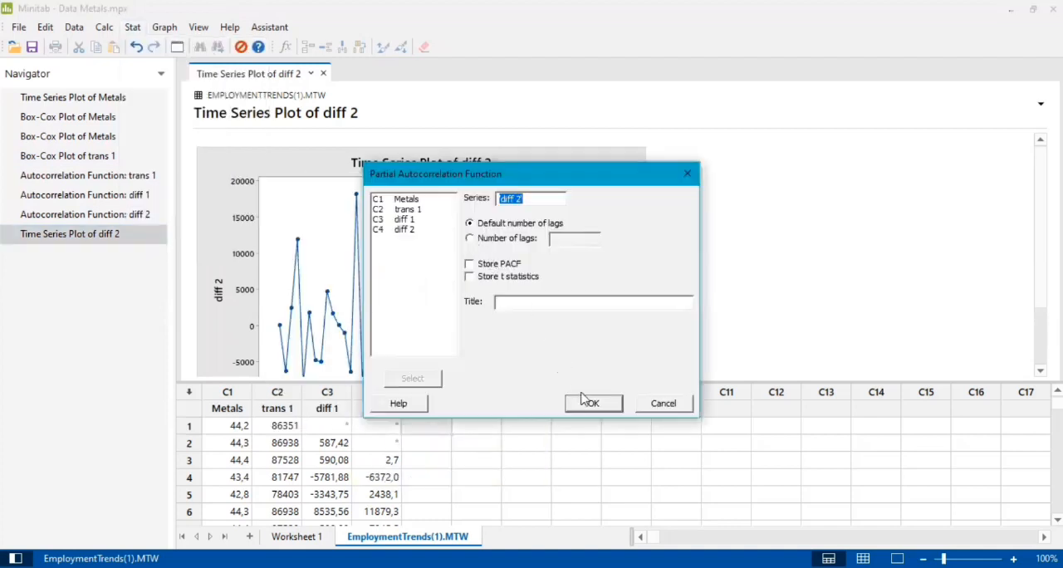
{"action": "left_click", "coordinate": [594, 406]}
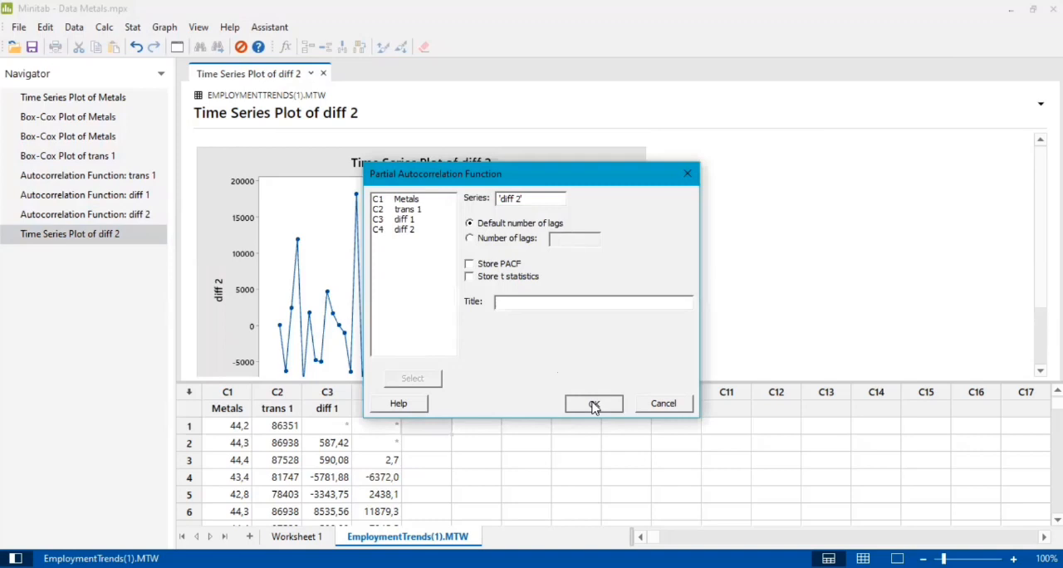
{"action": "scroll", "coordinate": [465, 286], "scroll_direction": "down", "scroll_amount": 10}
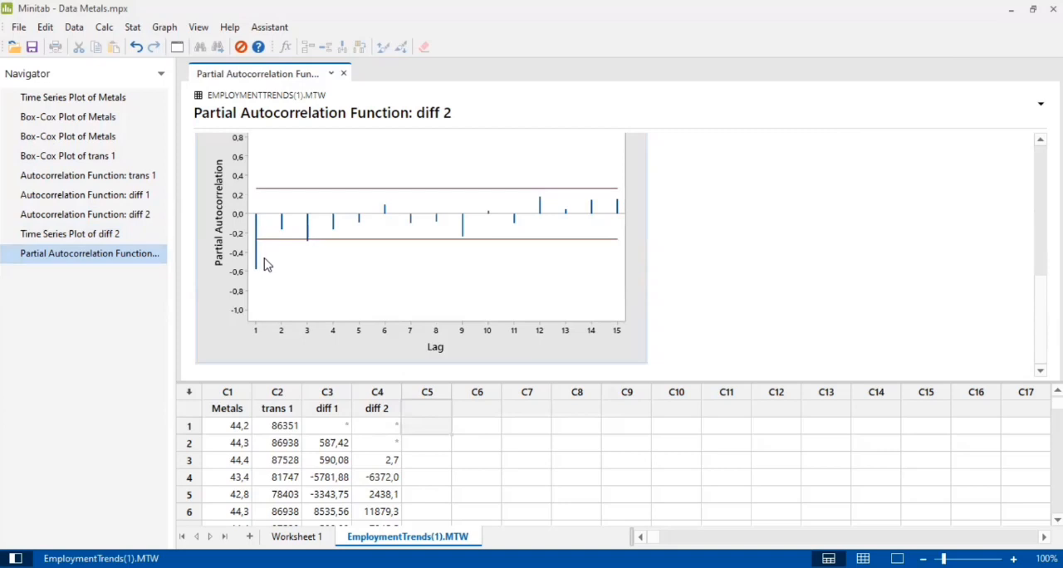
{"action": "left_click", "coordinate": [134, 27]}
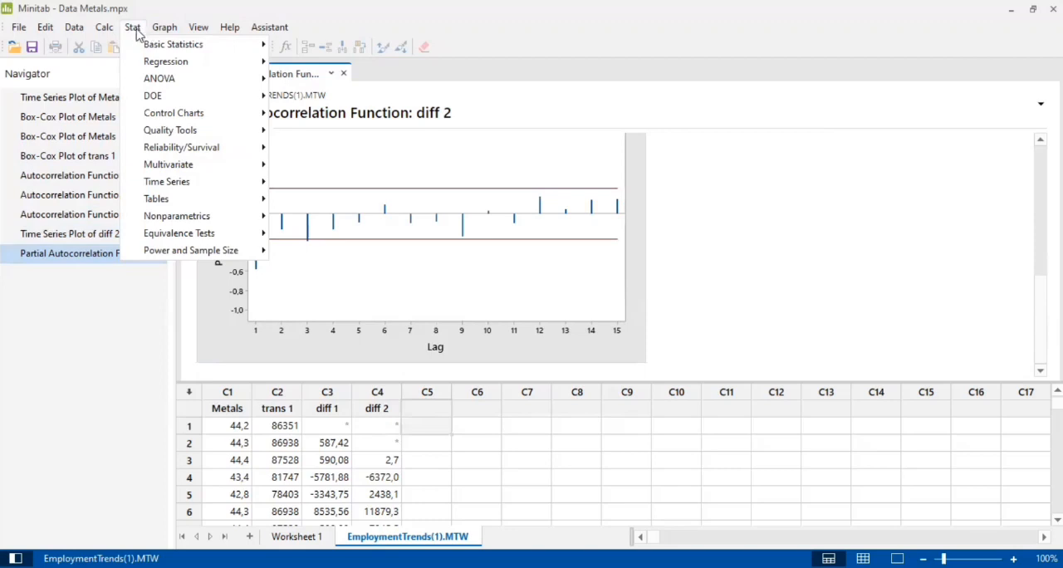
{"action": "left_click", "coordinate": [134, 30]}
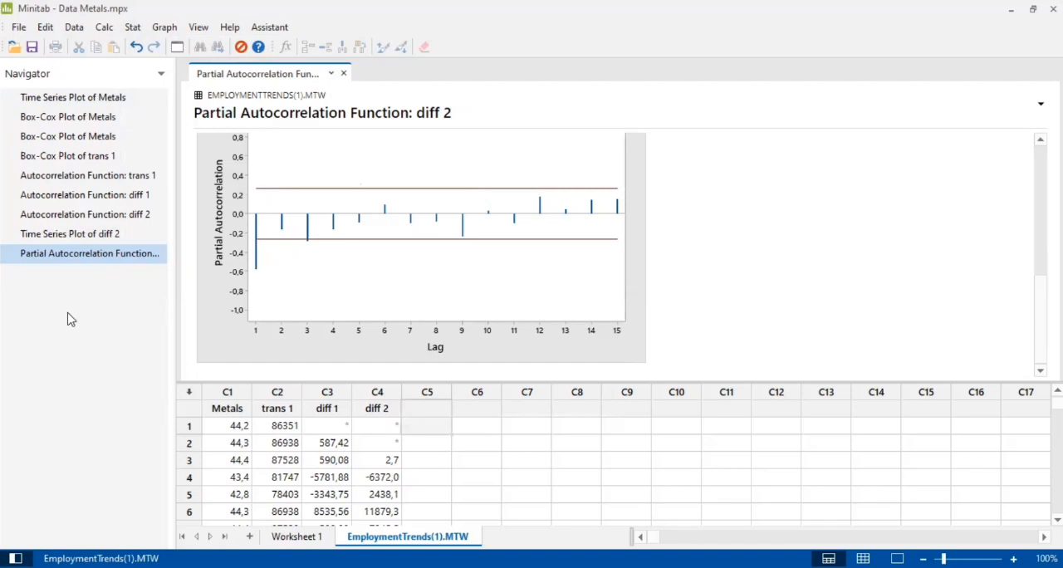
Fit an ARIMA model to Metals with autoregressive 1, difference 2, moving average 0 and a constant term, storing the residuals
{"action": "left_click", "coordinate": [133, 26]}
{"action": "mouse_move", "coordinate": [187, 184]}
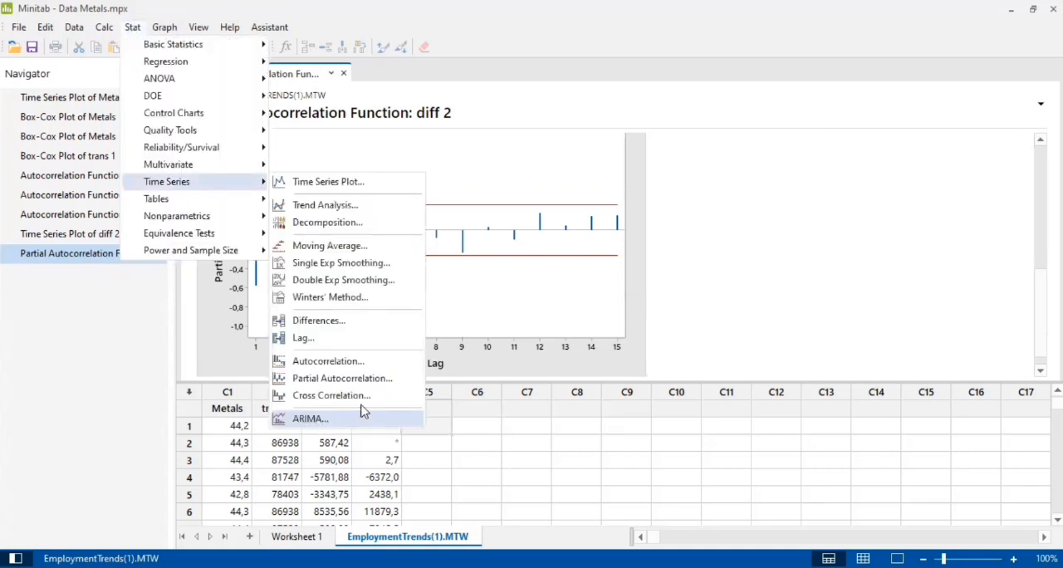
{"action": "key", "text": "Return"}
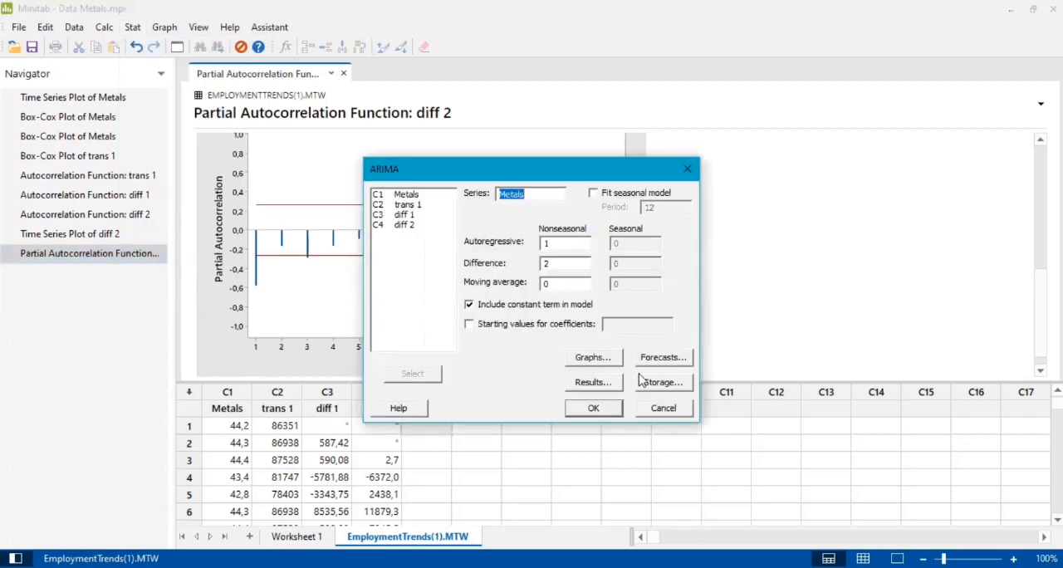
{"action": "left_click", "coordinate": [668, 386]}
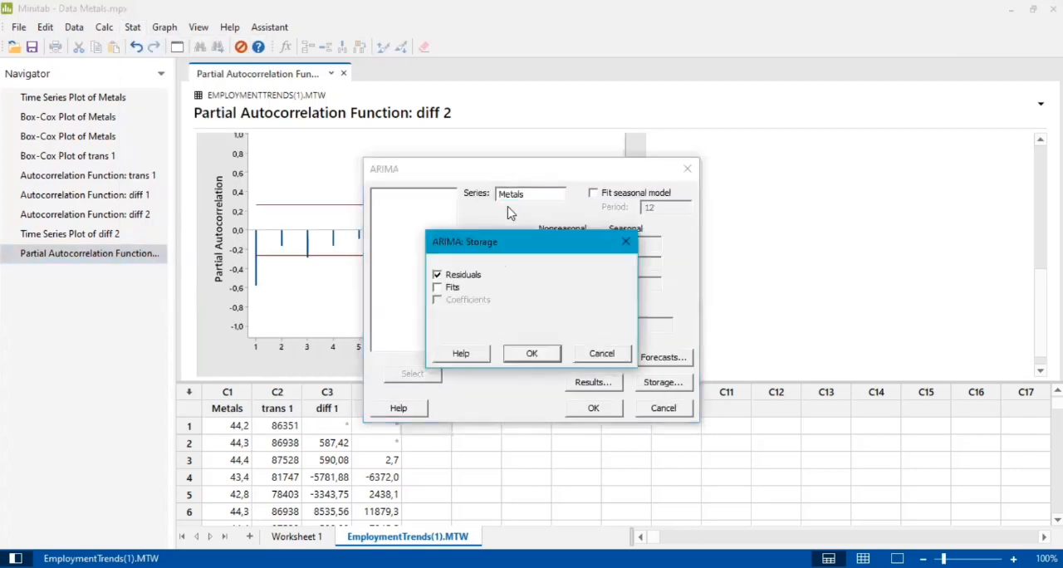
{"action": "key", "text": "Return"}
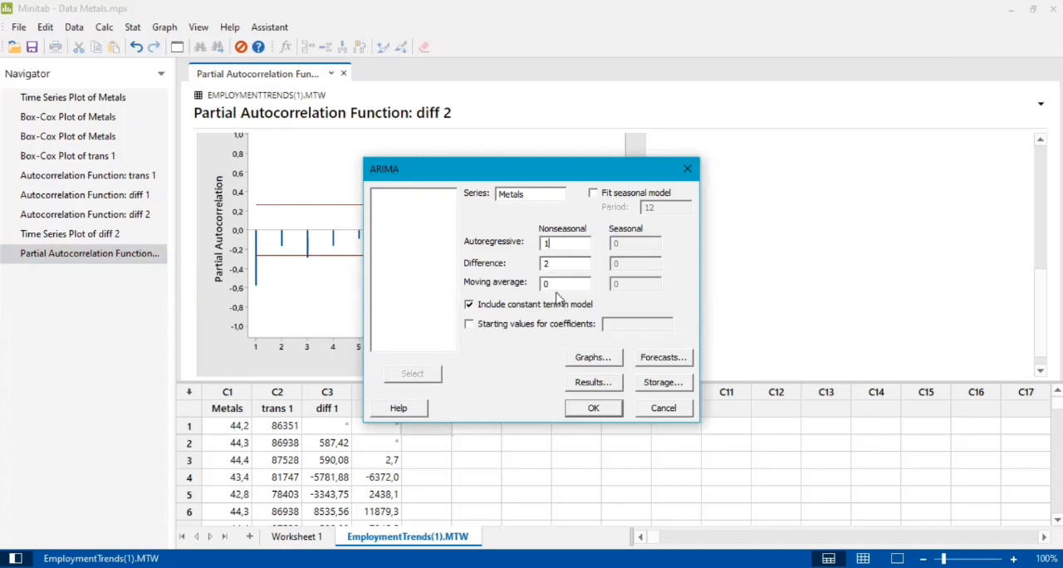
{"action": "left_click", "coordinate": [602, 409]}
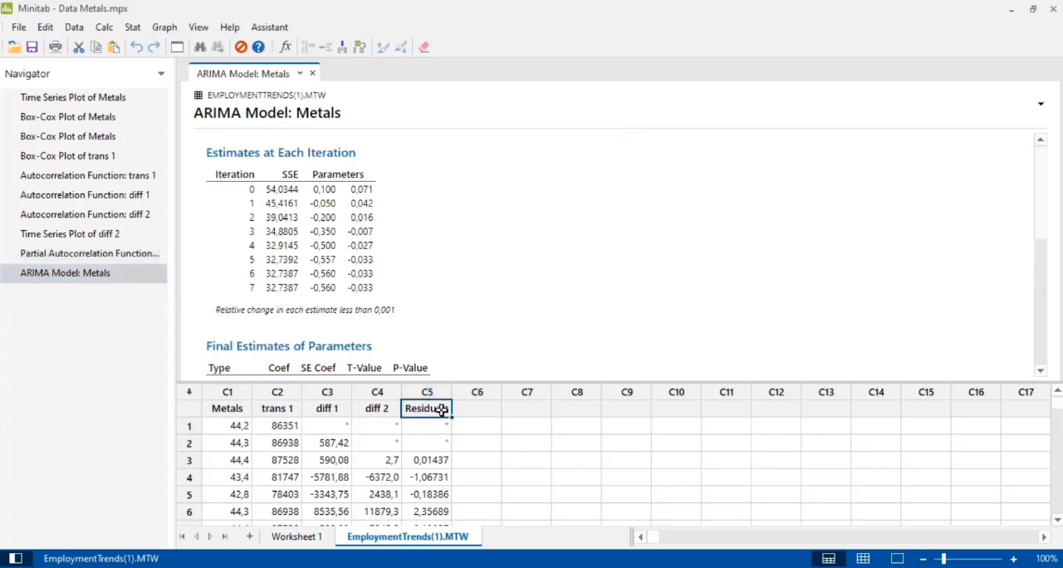
Rename the stored residuals column C5 as (1,2,0)
{"action": "double_click", "coordinate": [442, 409]}
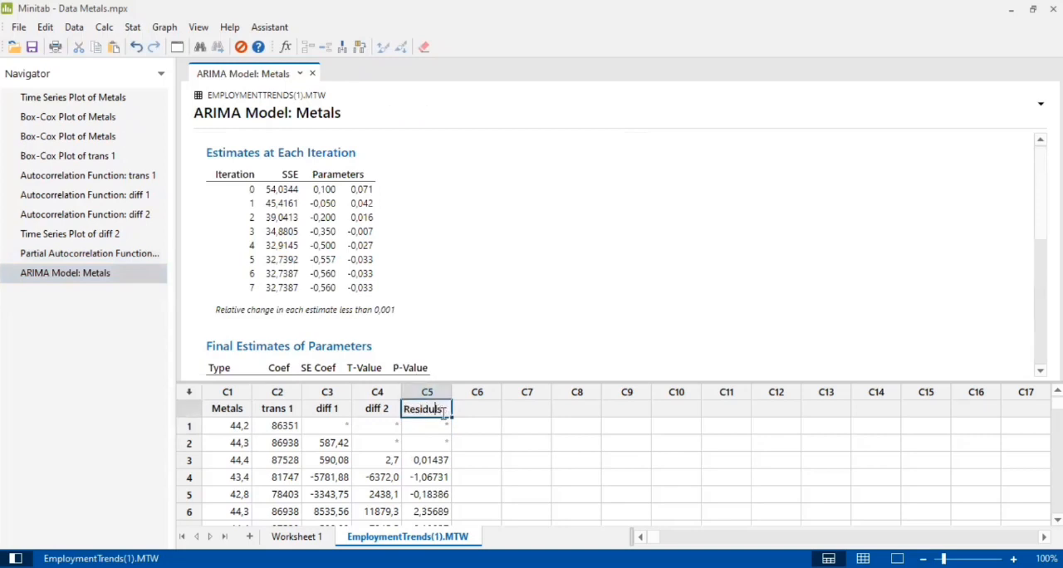
{"action": "key", "text": "Tab"}
{"action": "key", "text": "Left"}
{"action": "key", "text": "Left"}
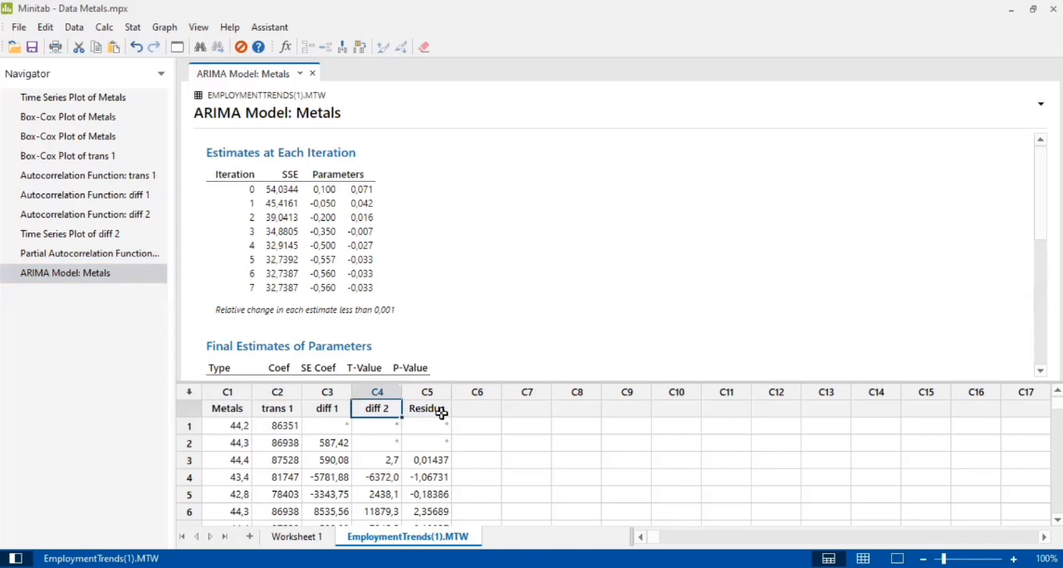
{"action": "left_click", "coordinate": [443, 413]}
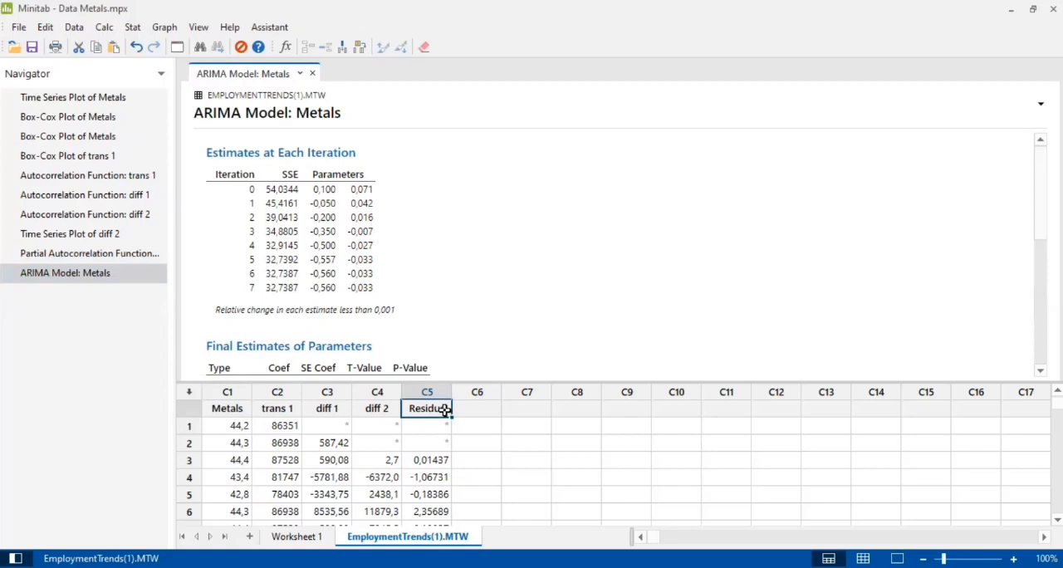
{"action": "key", "text": "BackSpace"}
{"action": "type", "text": ")"}
{"action": "key", "text": "BackSpace"}
{"action": "type", "text": "()"}
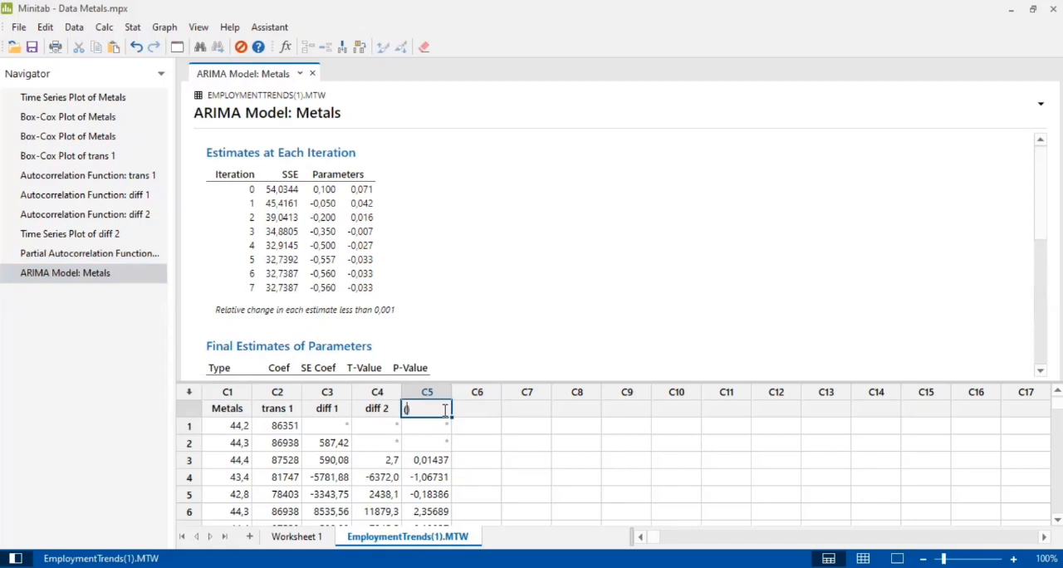
{"action": "type", "text": "1,2,0"}
{"action": "left_click", "coordinate": [475, 409]}
Review the (1,2,0) model's estimates and Ljung-Box statistics and run a Kolmogorov-Smirnov normality test on column (1,2,0)
{"action": "scroll", "coordinate": [349, 252], "scroll_direction": "down", "scroll_amount": 5}
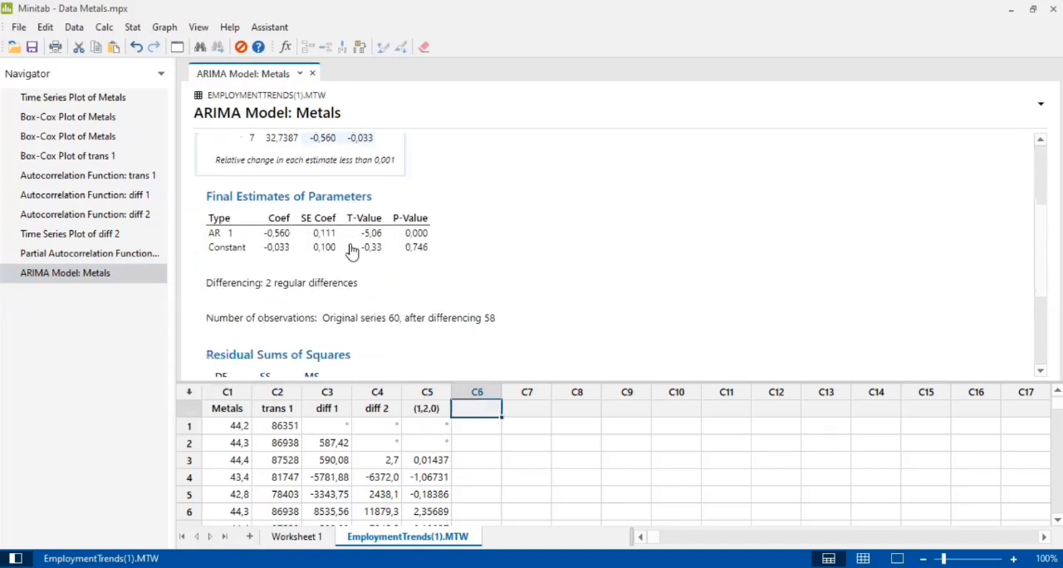
{"action": "scroll", "coordinate": [420, 226], "scroll_direction": "down", "scroll_amount": 2}
{"action": "scroll", "coordinate": [420, 222], "scroll_direction": "up", "scroll_amount": 2}
{"action": "scroll", "coordinate": [420, 223], "scroll_direction": "down", "scroll_amount": 2}
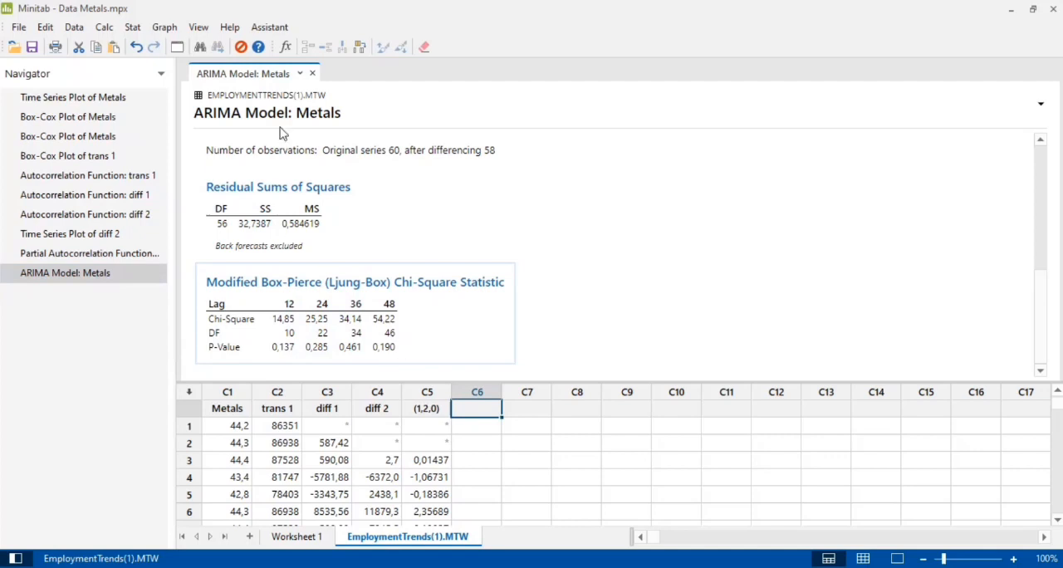
{"action": "left_click", "coordinate": [136, 30]}
{"action": "left_click", "coordinate": [134, 36]}
{"action": "left_click", "coordinate": [156, 29]}
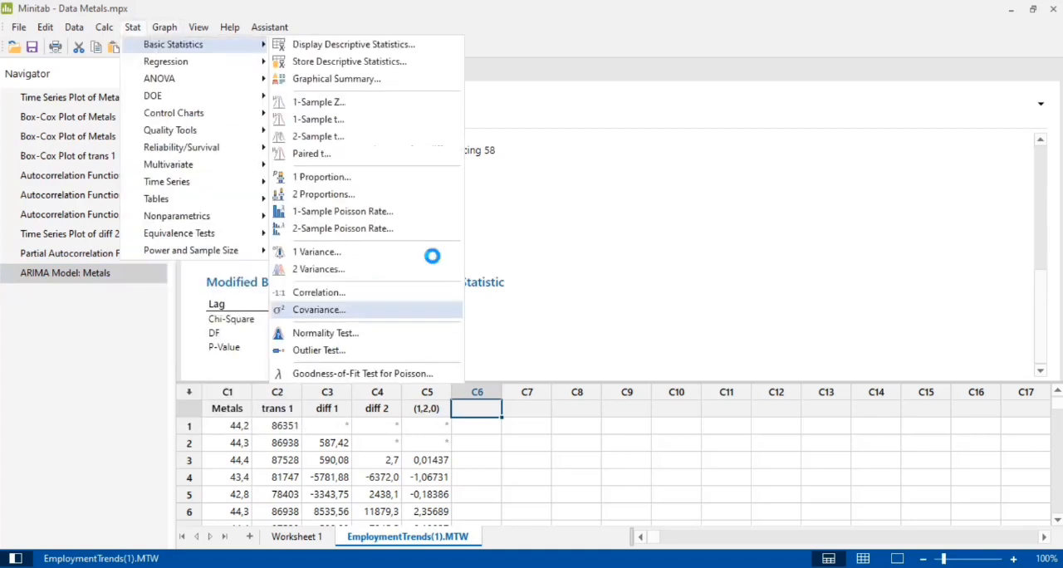
{"action": "left_click", "coordinate": [404, 246]}
{"action": "left_click", "coordinate": [415, 368]}
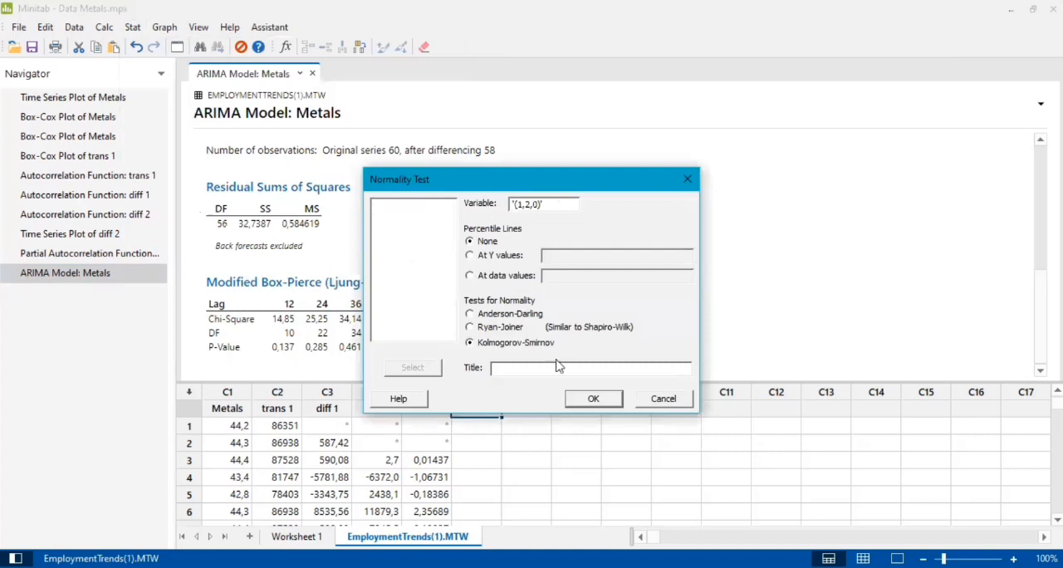
{"action": "left_click", "coordinate": [589, 401]}
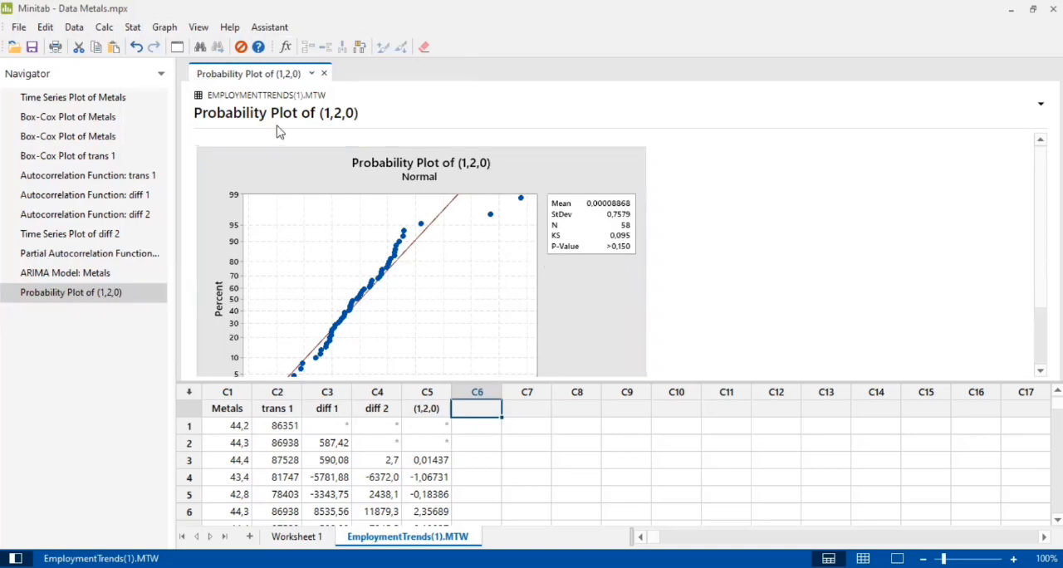
Fit an ARIMA model to Metals with autoregressive 0, difference 2, moving average 1 and a constant term, storing the residuals
{"action": "left_click", "coordinate": [133, 27]}
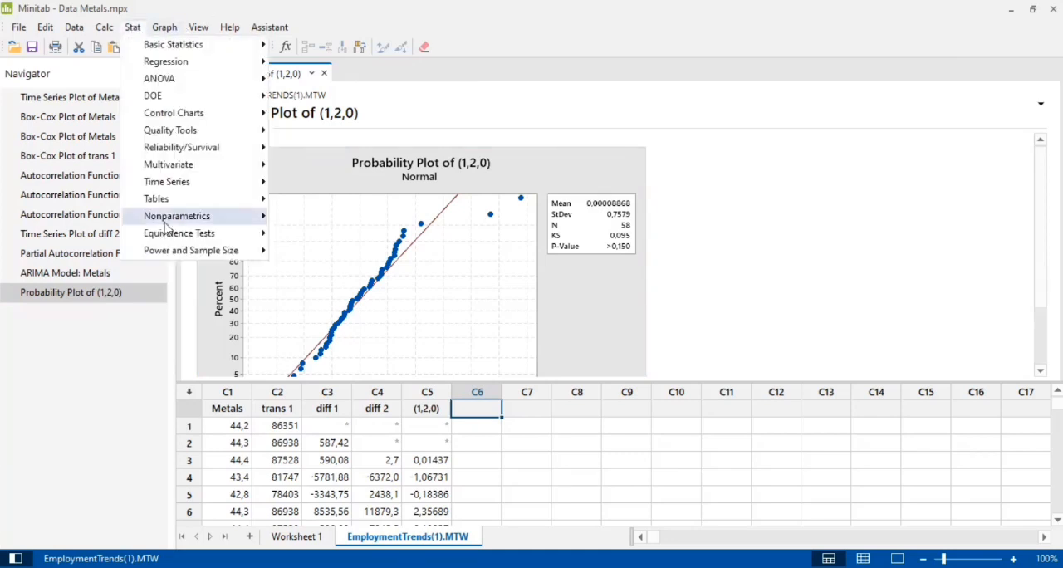
{"action": "mouse_move", "coordinate": [182, 181]}
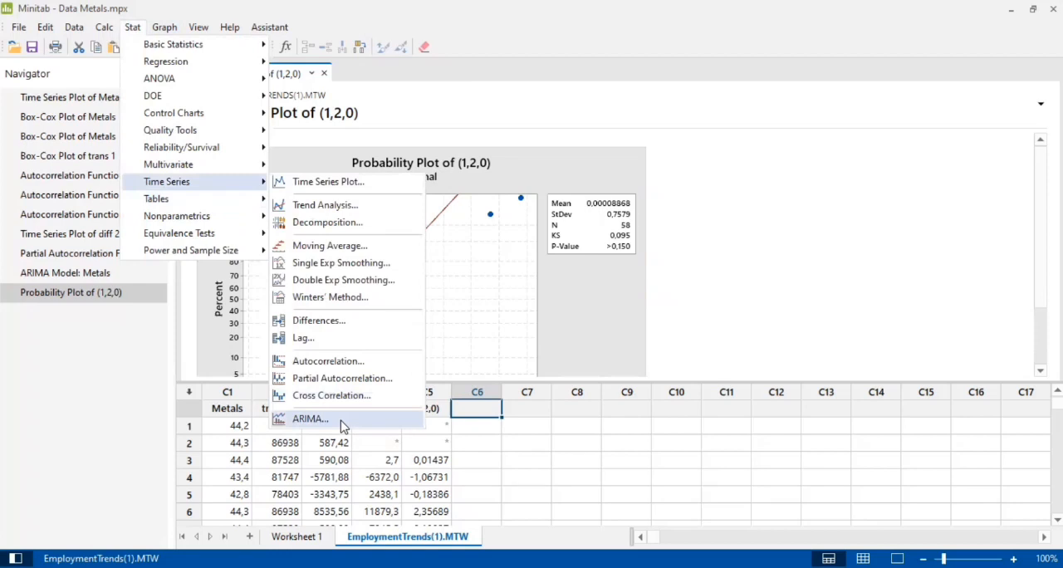
{"action": "left_click", "coordinate": [353, 416]}
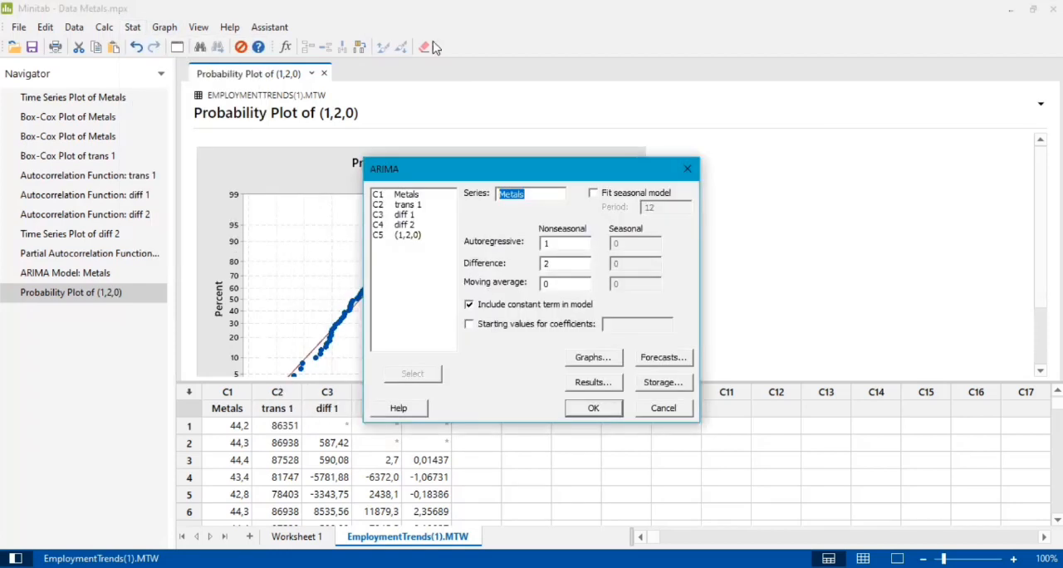
{"action": "left_click", "coordinate": [568, 137]}
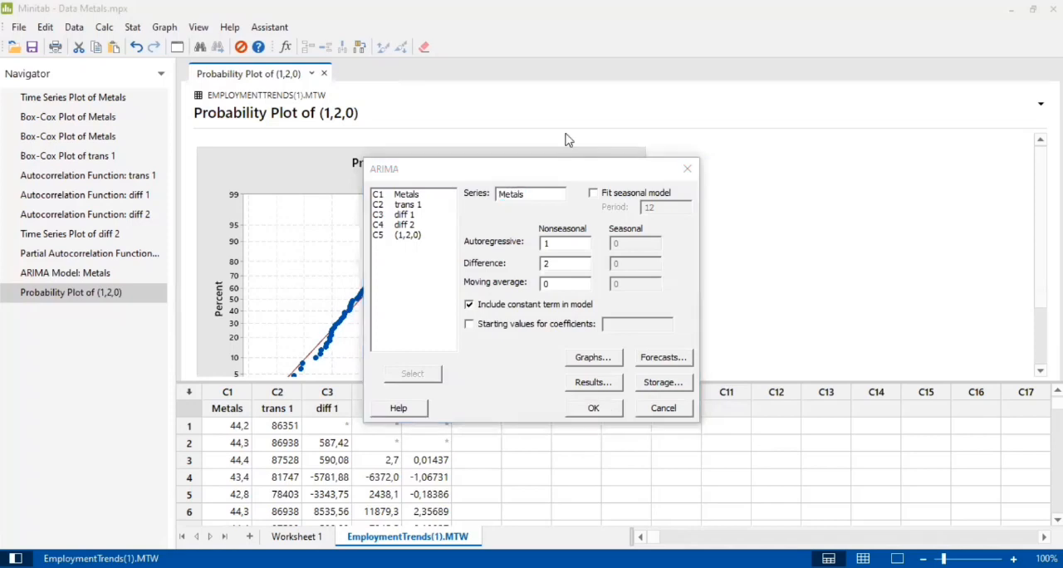
{"action": "left_click", "coordinate": [578, 243]}
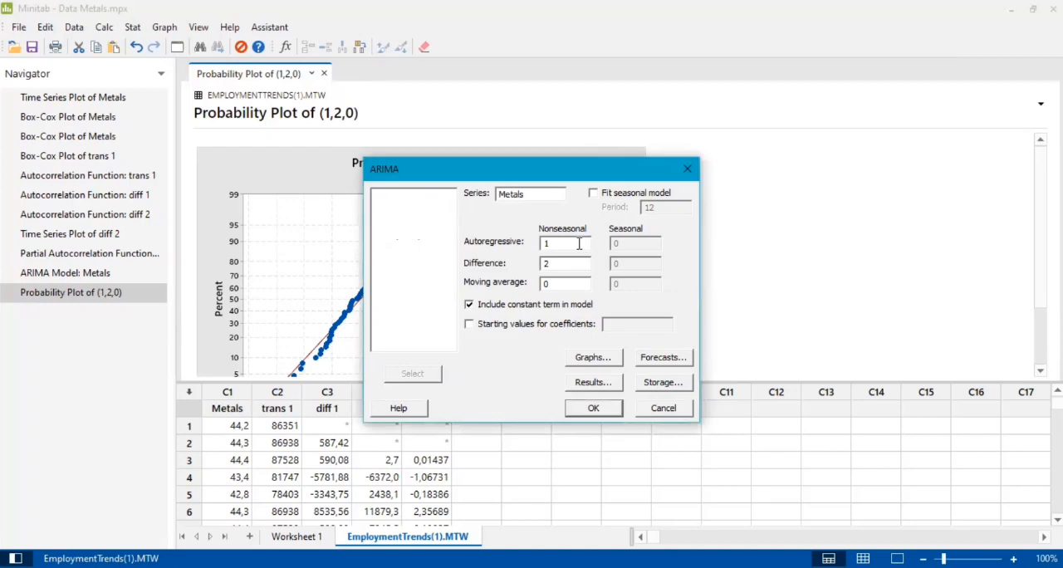
{"action": "key", "text": "BackSpace"}
{"action": "type", "text": "0"}
{"action": "key", "text": "BackSpace"}
{"action": "type", "text": "1"}
{"action": "left_click", "coordinate": [594, 410]}
{"action": "left_click", "coordinate": [595, 408]}
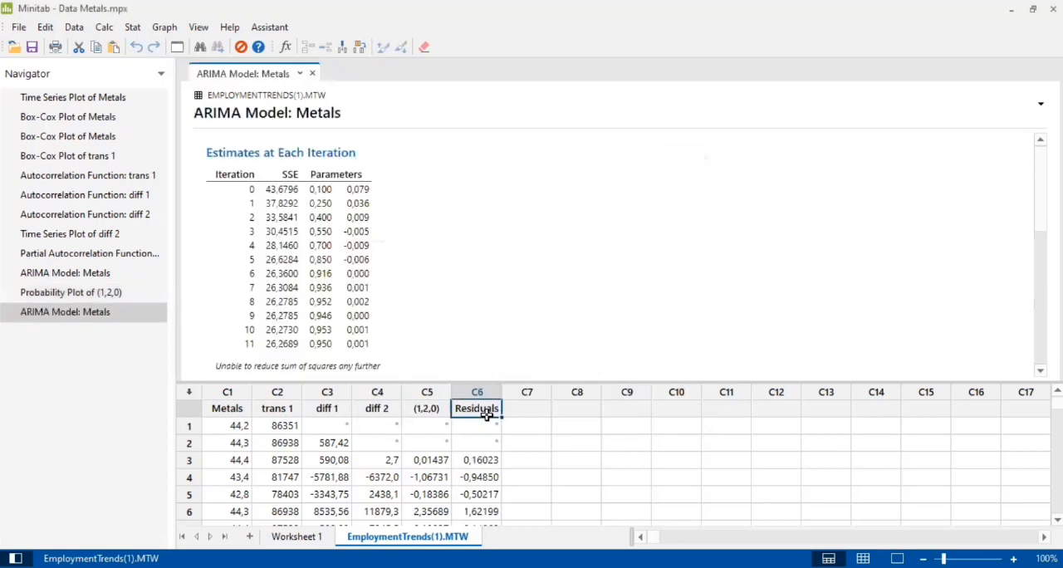
Rename the stored residuals column C6 as (0,2,1)
{"action": "key", "text": "BackSpace"}
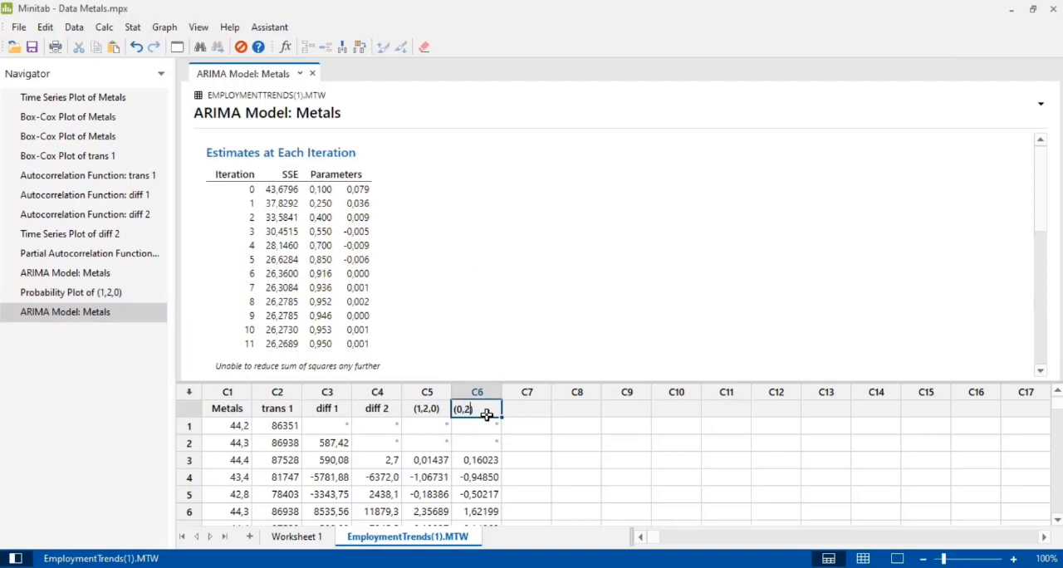
{"action": "type", "text": "(0,2,1)"}
{"action": "left_click", "coordinate": [554, 456]}
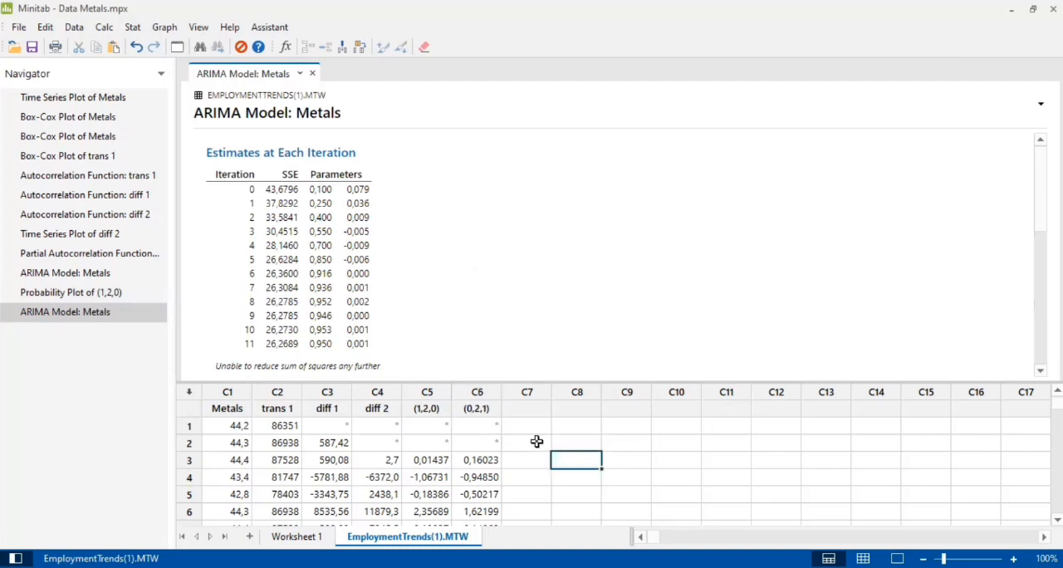
Review the (0,2,1) model's estimates and Ljung-Box statistics and run a Kolmogorov-Smirnov normality test on column (0,2,1)
{"action": "scroll", "coordinate": [380, 299], "scroll_direction": "down", "scroll_amount": 5}
{"action": "scroll", "coordinate": [369, 246], "scroll_direction": "down", "scroll_amount": 3}
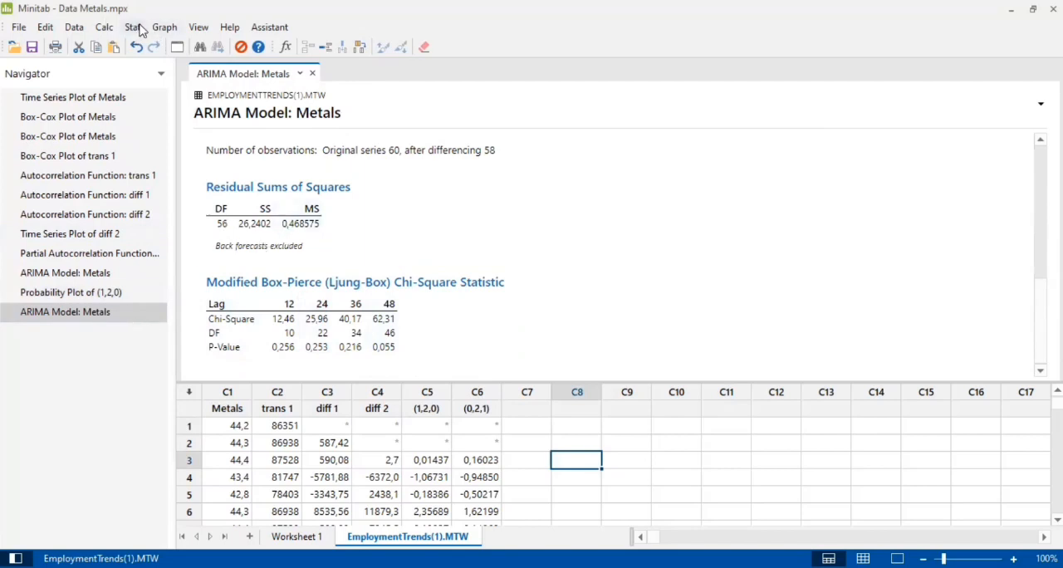
{"action": "left_click", "coordinate": [163, 29]}
{"action": "mouse_move", "coordinate": [140, 28]}
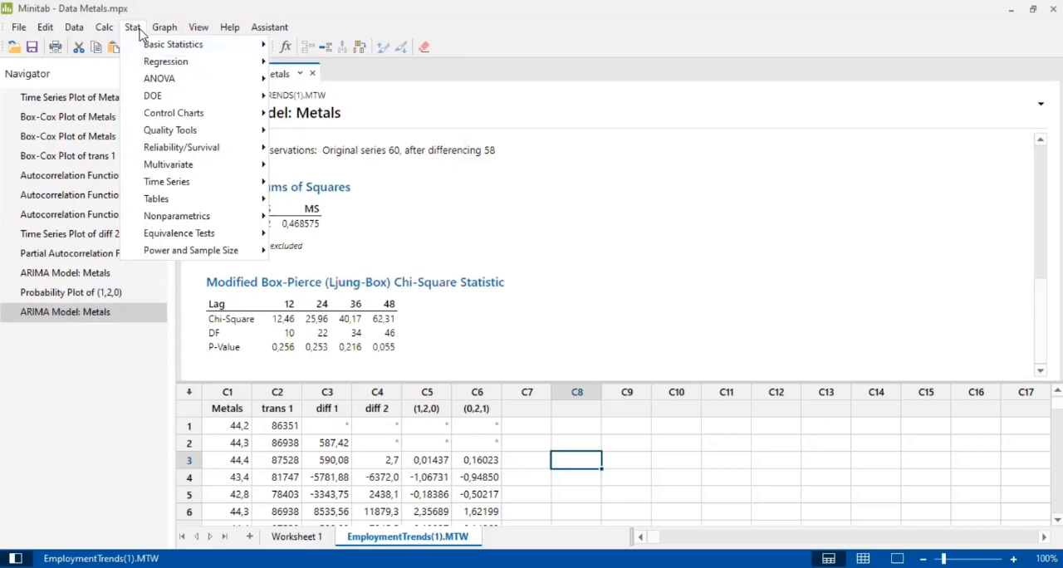
{"action": "mouse_move", "coordinate": [179, 44]}
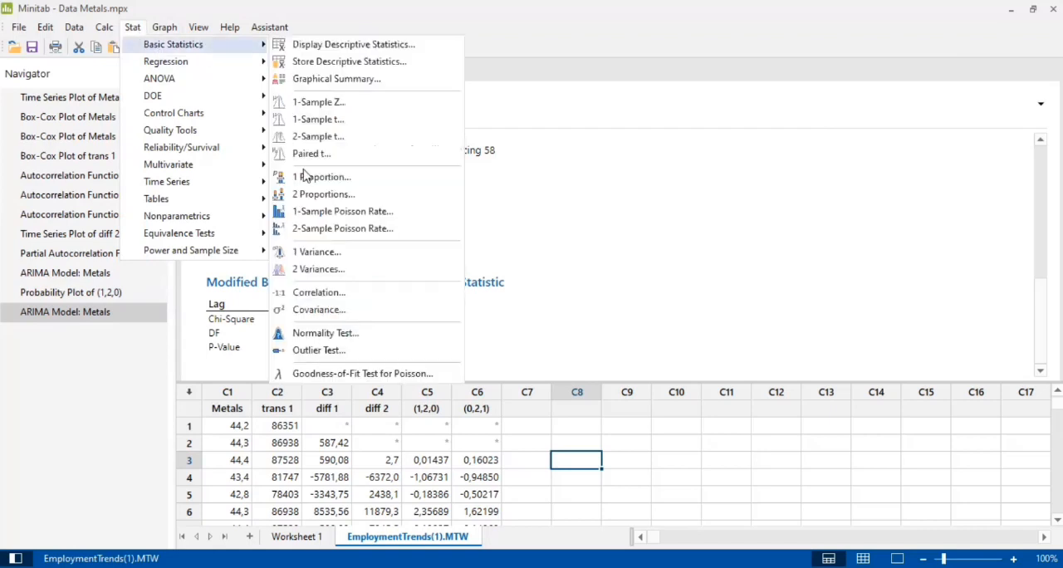
{"action": "left_click", "coordinate": [326, 333]}
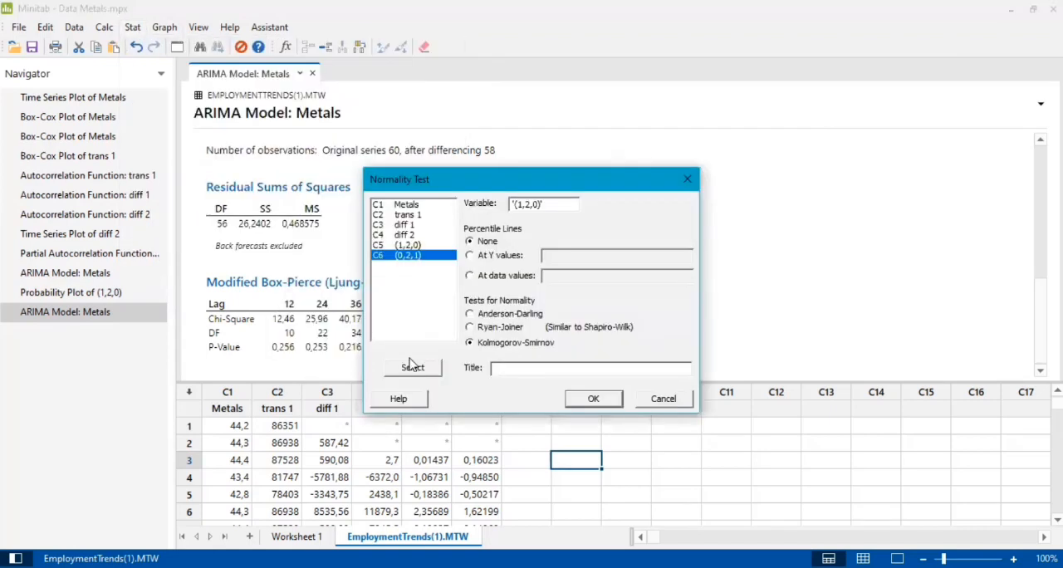
{"action": "left_click", "coordinate": [413, 367]}
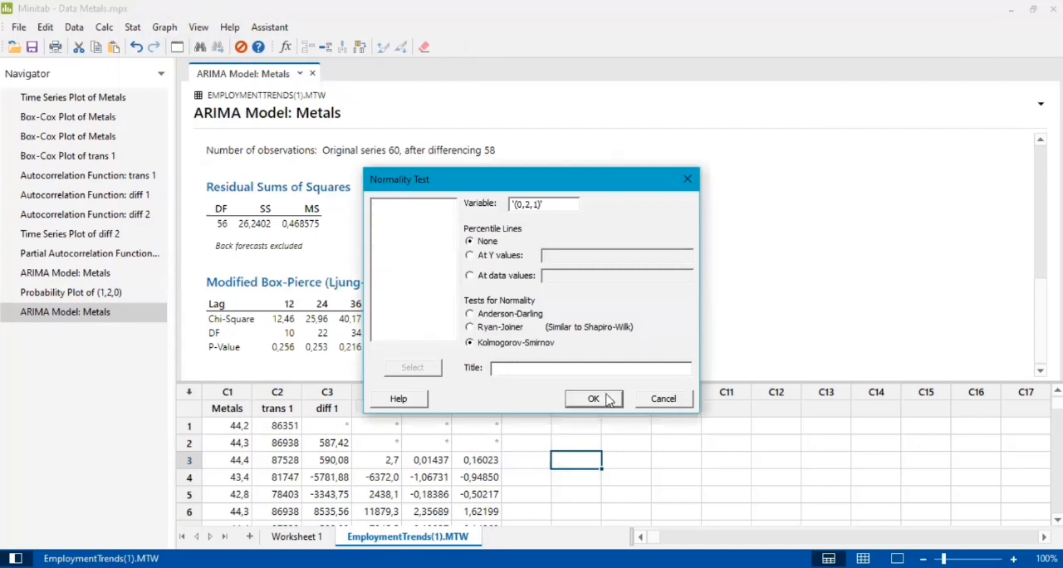
{"action": "left_click", "coordinate": [593, 399]}
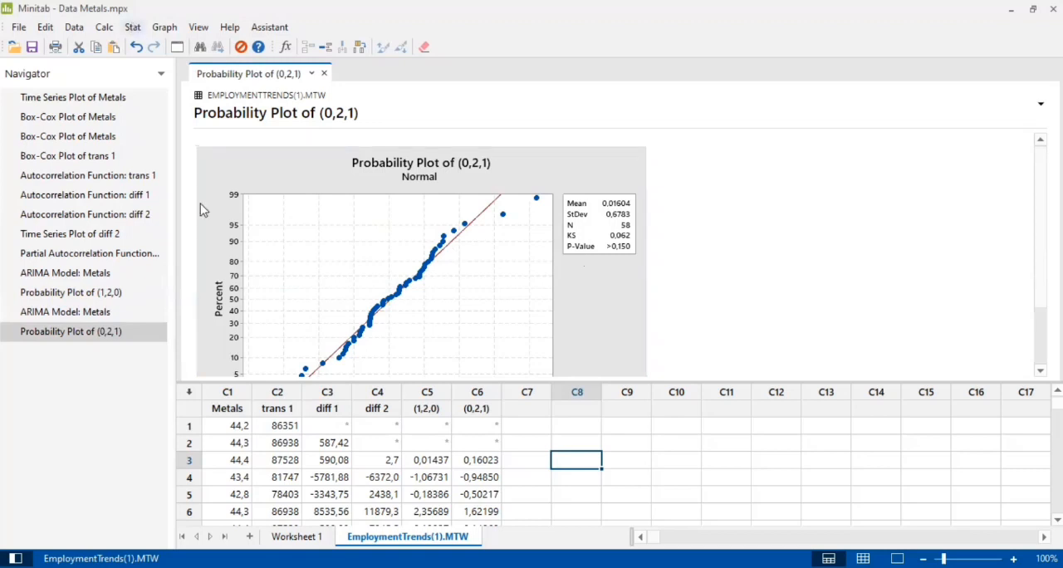
Fit an ARIMA model to Metals with autoregressive 1, difference 2, moving average 1 and a constant term, storing the residuals
{"action": "left_click", "coordinate": [132, 27]}
{"action": "mouse_move", "coordinate": [195, 181]}
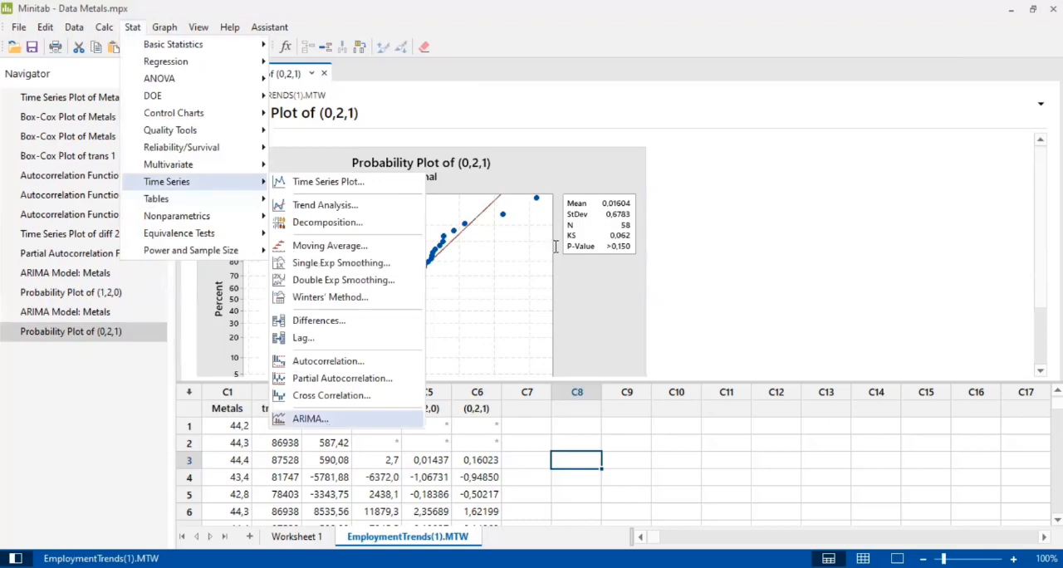
{"action": "key", "text": "Return"}
{"action": "type", "text": "1"}
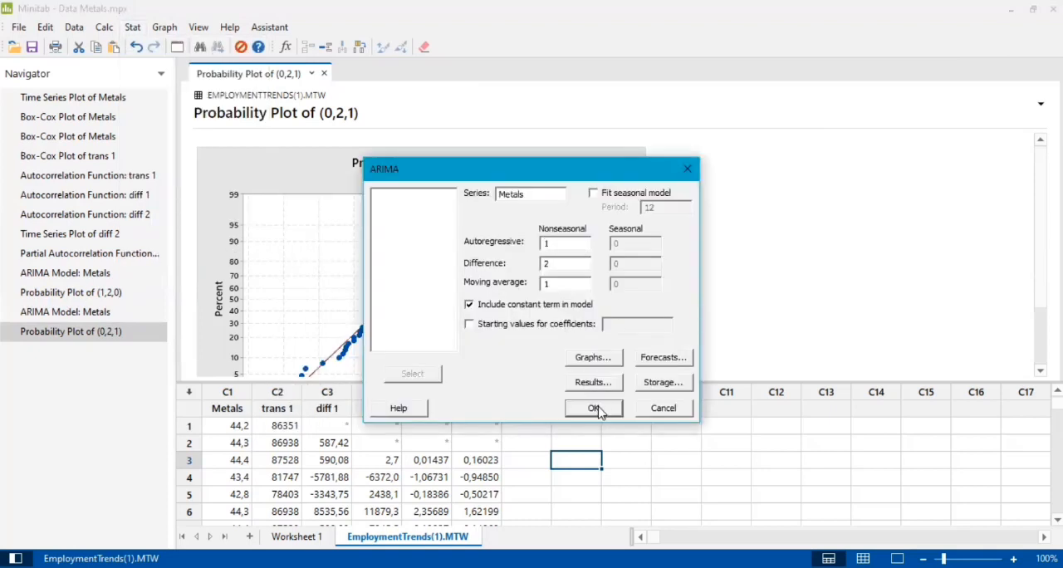
{"action": "key", "text": "Return"}
Rename the stored residuals column C7 as (1,2,1)
{"action": "left_click", "coordinate": [533, 407]}
{"action": "type", "text": "("}
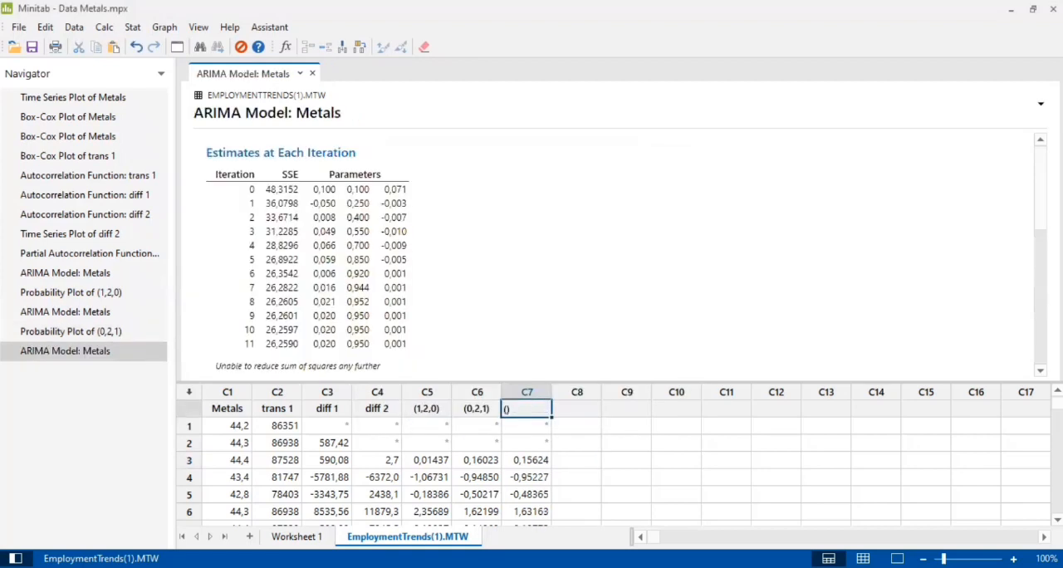
{"action": "type", "text": "1,2,1)"}
{"action": "key", "text": "Return"}
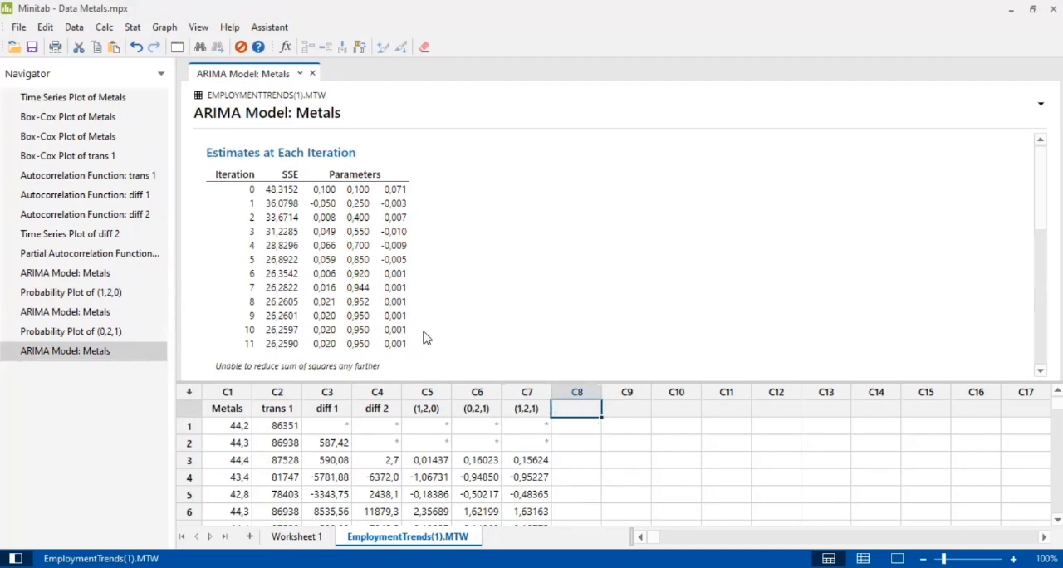
Review the (1,2,1) model's estimates and Ljung-Box statistics and run a Kolmogorov-Smirnov normality test on column (1,2,1)
{"action": "scroll", "coordinate": [374, 304], "scroll_direction": "down", "scroll_amount": 3}
{"action": "scroll", "coordinate": [374, 304], "scroll_direction": "up", "scroll_amount": 3}
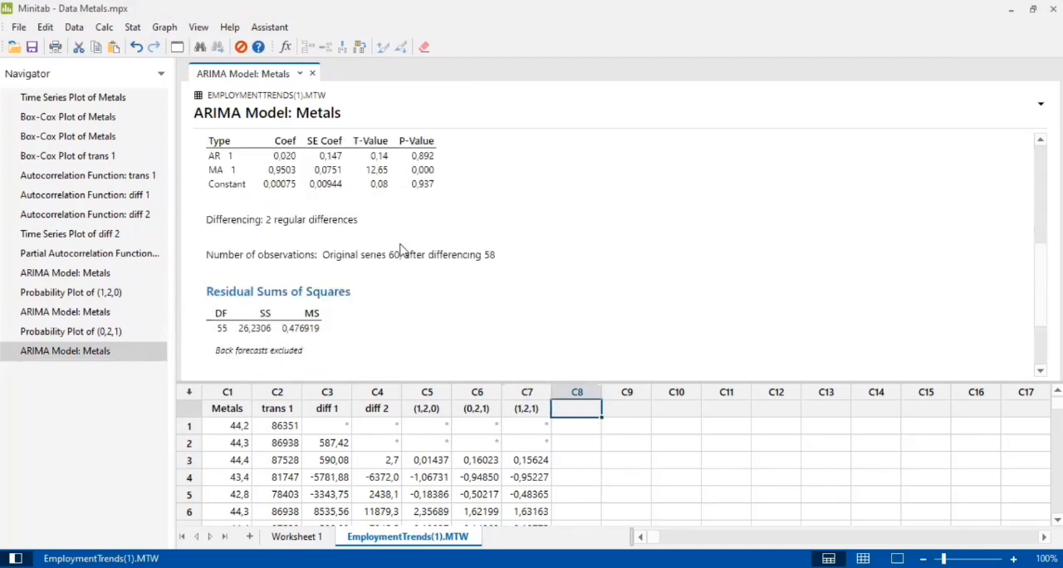
{"action": "scroll", "coordinate": [387, 245], "scroll_direction": "down", "scroll_amount": 1}
{"action": "scroll", "coordinate": [441, 306], "scroll_direction": "up", "scroll_amount": 4}
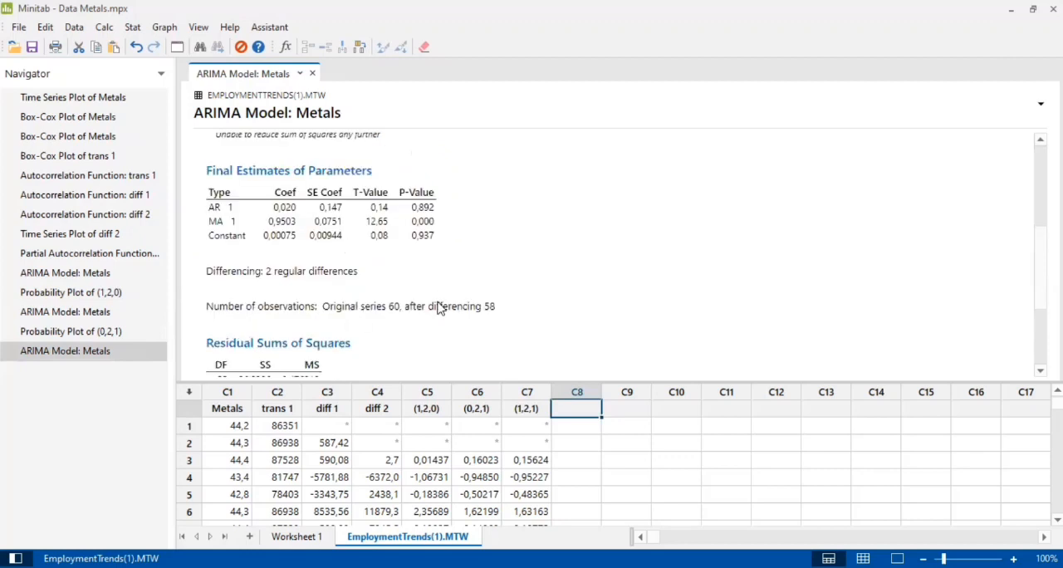
{"action": "scroll", "coordinate": [441, 300], "scroll_direction": "down", "scroll_amount": 3}
{"action": "scroll", "coordinate": [287, 338], "scroll_direction": "down", "scroll_amount": 3}
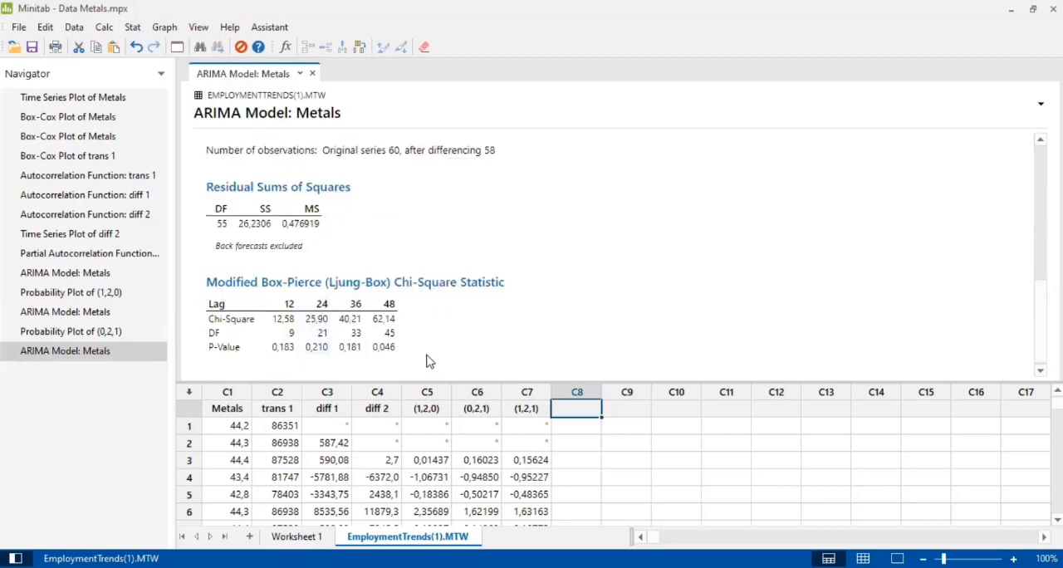
{"action": "left_click", "coordinate": [134, 28]}
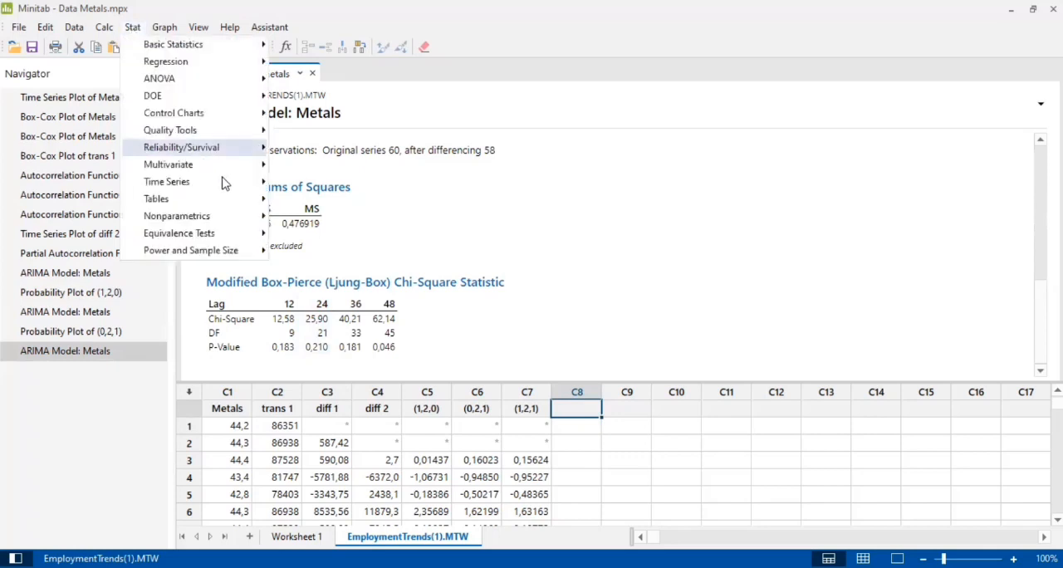
{"action": "mouse_move", "coordinate": [218, 46]}
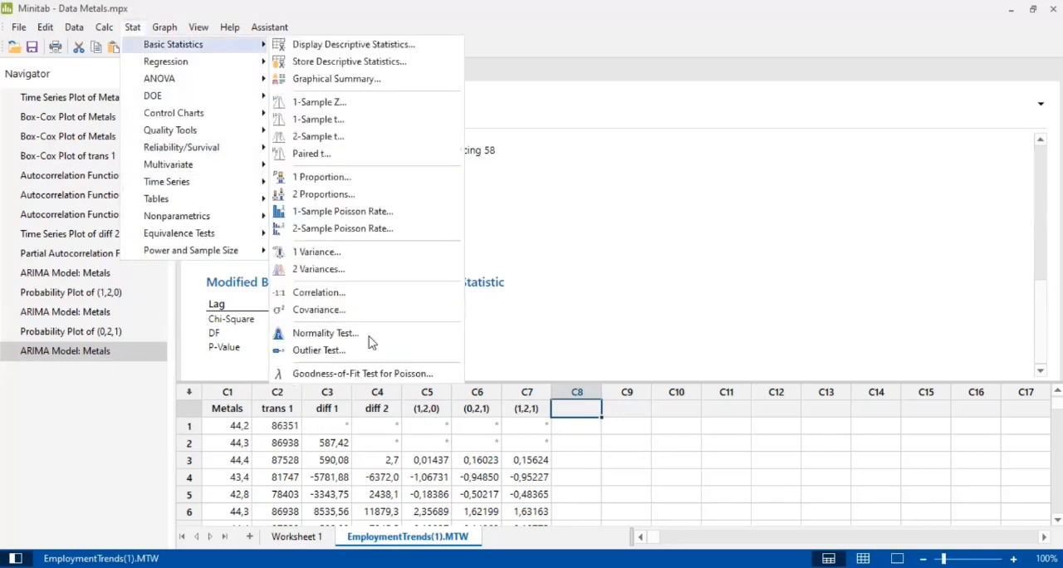
{"action": "left_click", "coordinate": [366, 333]}
{"action": "left_click", "coordinate": [399, 263]}
{"action": "left_click", "coordinate": [417, 367]}
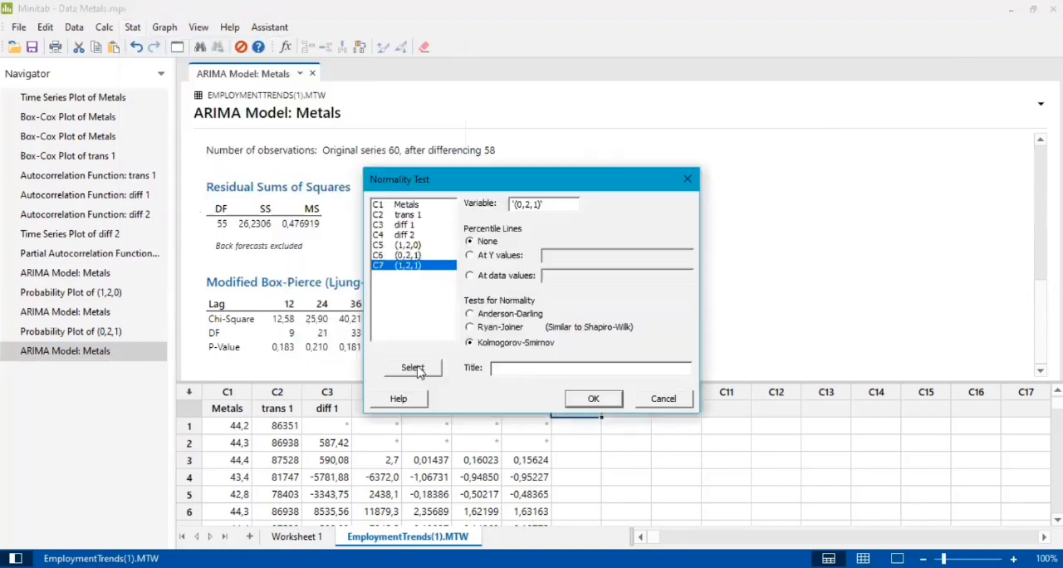
{"action": "left_click", "coordinate": [588, 404]}
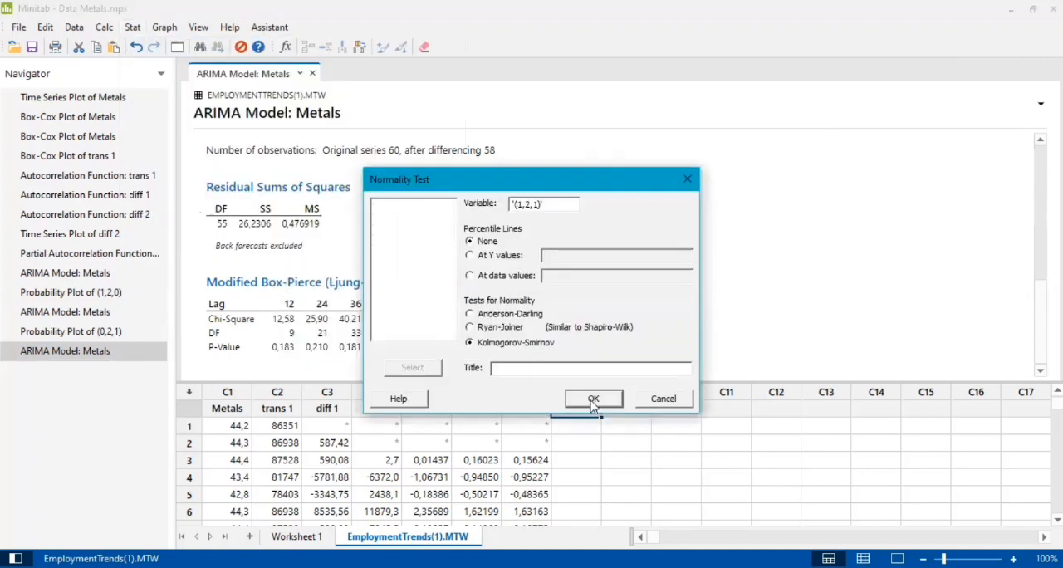
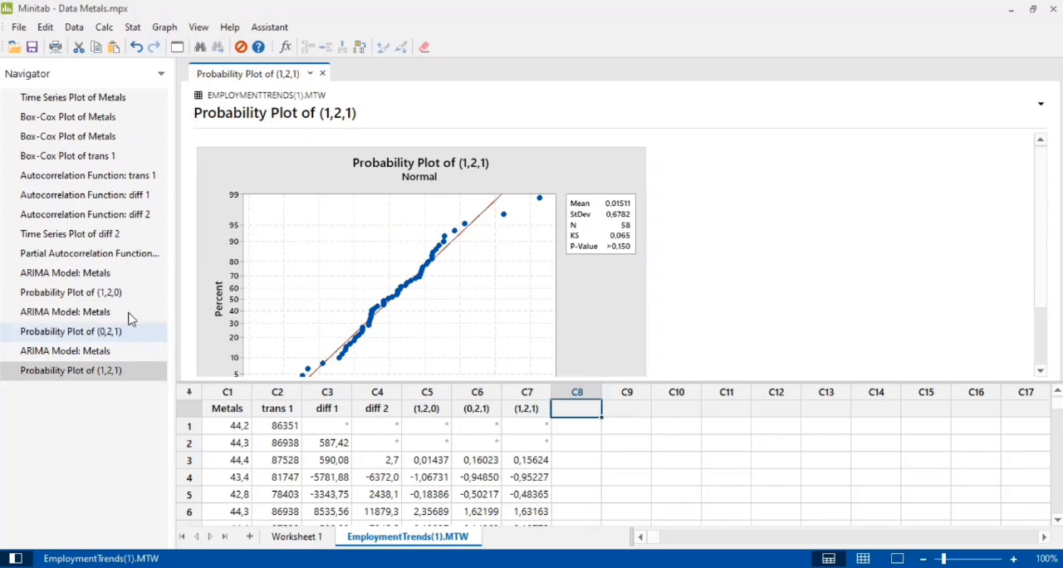
Compare the fitted Metals models by reviewing the (1,2,0) probability plot, parameter estimates, residual sums of squares and Ljung-Box statistics against the other ARIMA outputs
{"action": "left_click", "coordinate": [130, 298]}
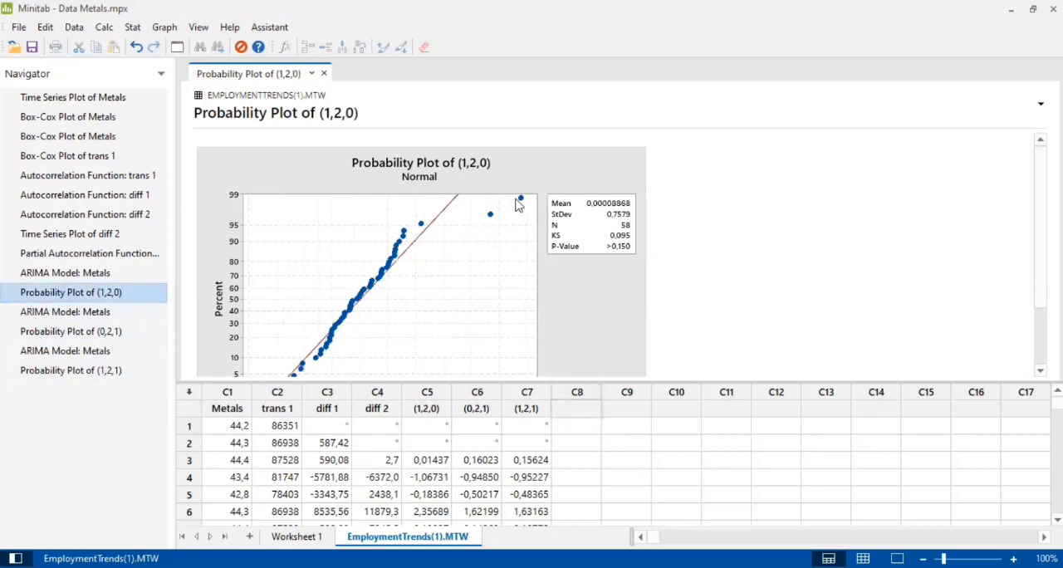
{"action": "scroll", "coordinate": [322, 225], "scroll_direction": "down", "scroll_amount": 2}
{"action": "key", "text": "Up"}
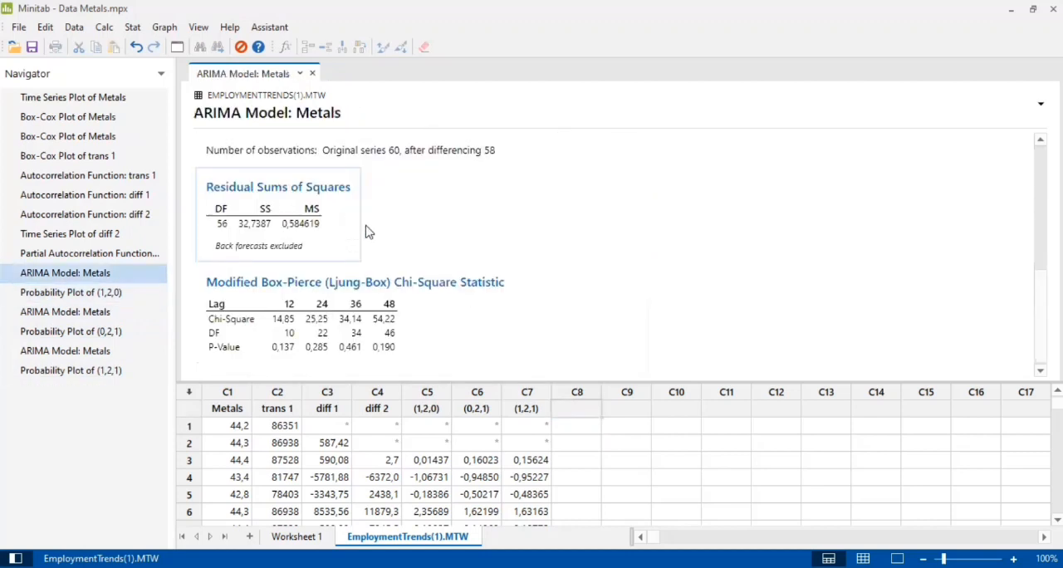
{"action": "scroll", "coordinate": [355, 247], "scroll_direction": "up", "scroll_amount": 2}
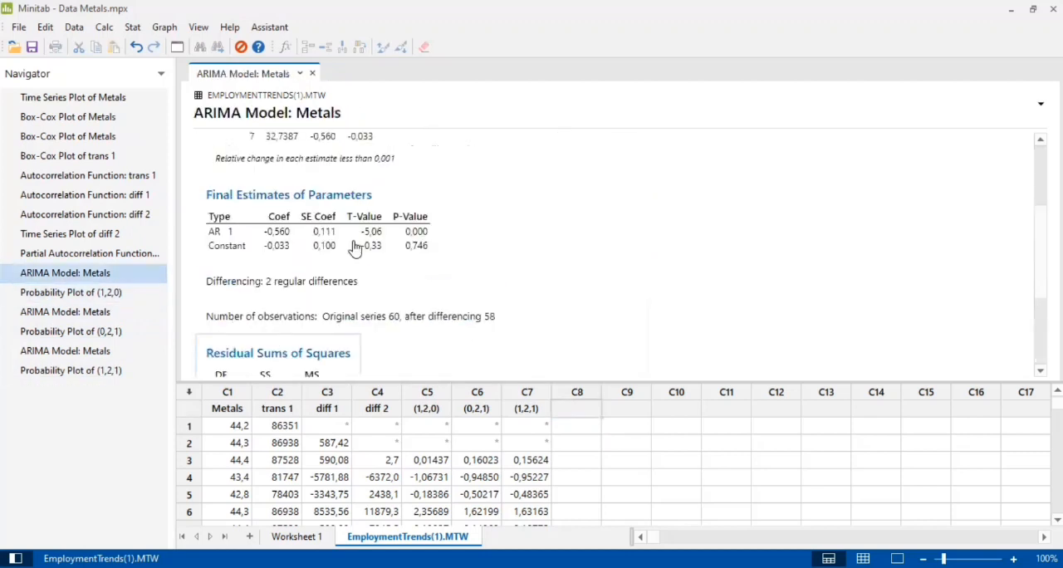
{"action": "scroll", "coordinate": [340, 262], "scroll_direction": "up", "scroll_amount": 3}
{"action": "scroll", "coordinate": [315, 258], "scroll_direction": "down", "scroll_amount": 6}
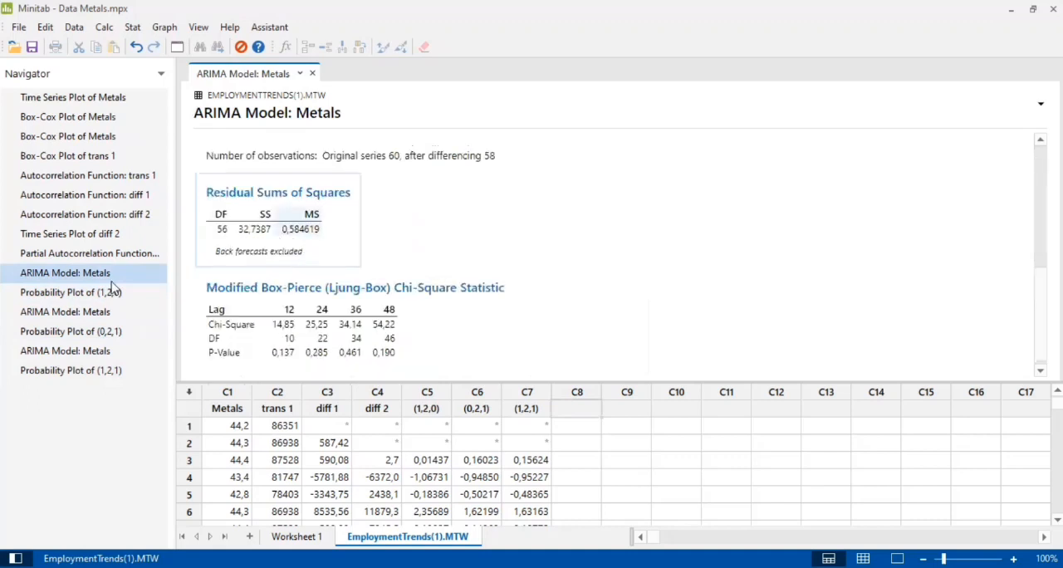
{"action": "left_click", "coordinate": [117, 314]}
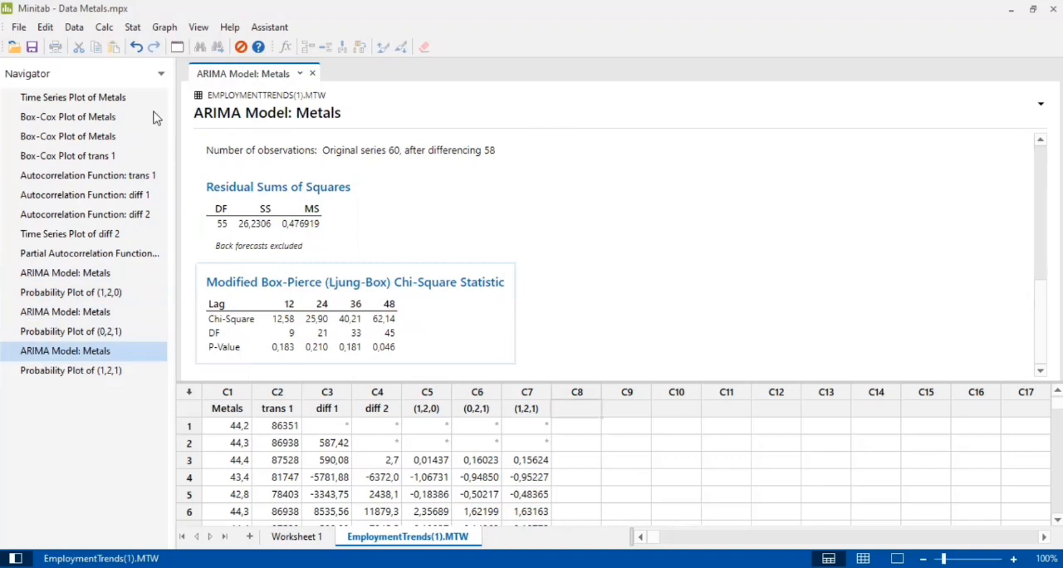
Start a new ARIMA fit on the Metals series and set the nonseasonal autoregressive order to 0
{"action": "left_click", "coordinate": [133, 27]}
{"action": "mouse_move", "coordinate": [187, 191]}
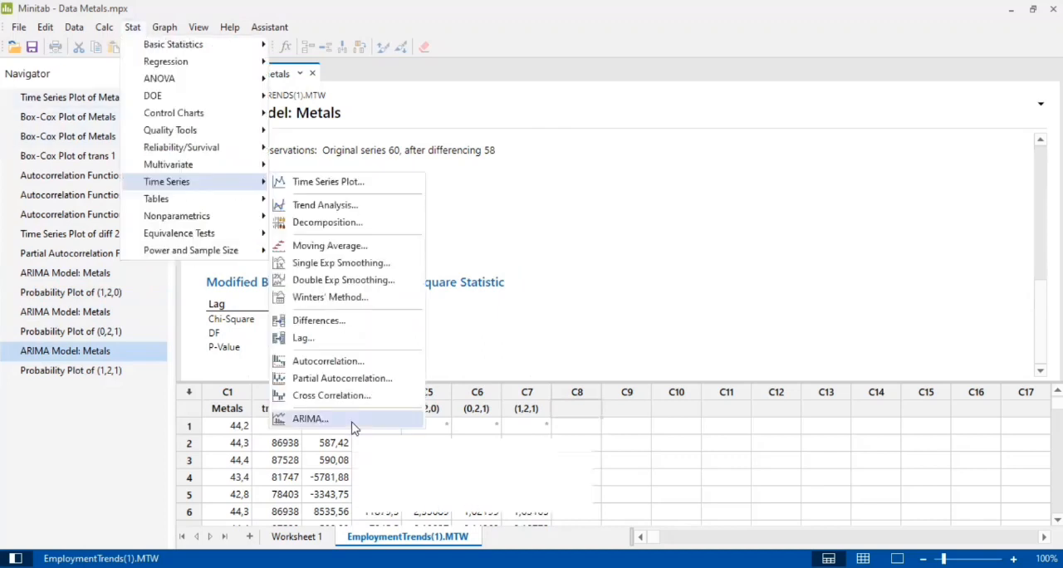
{"action": "left_click", "coordinate": [354, 425]}
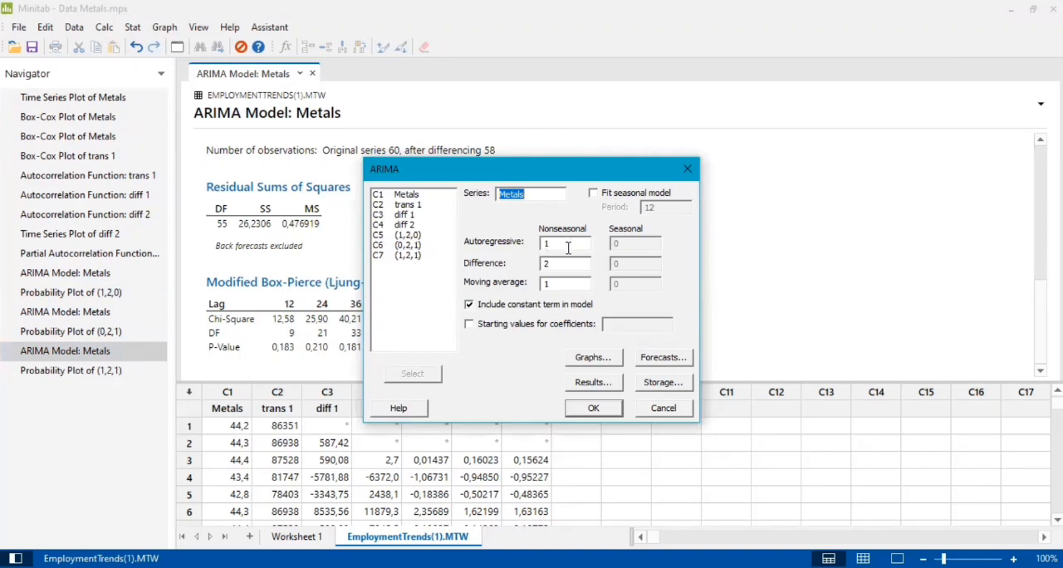
{"action": "left_click", "coordinate": [568, 245]}
{"action": "key", "text": "BackSpace"}
{"action": "type", "text": "0"}
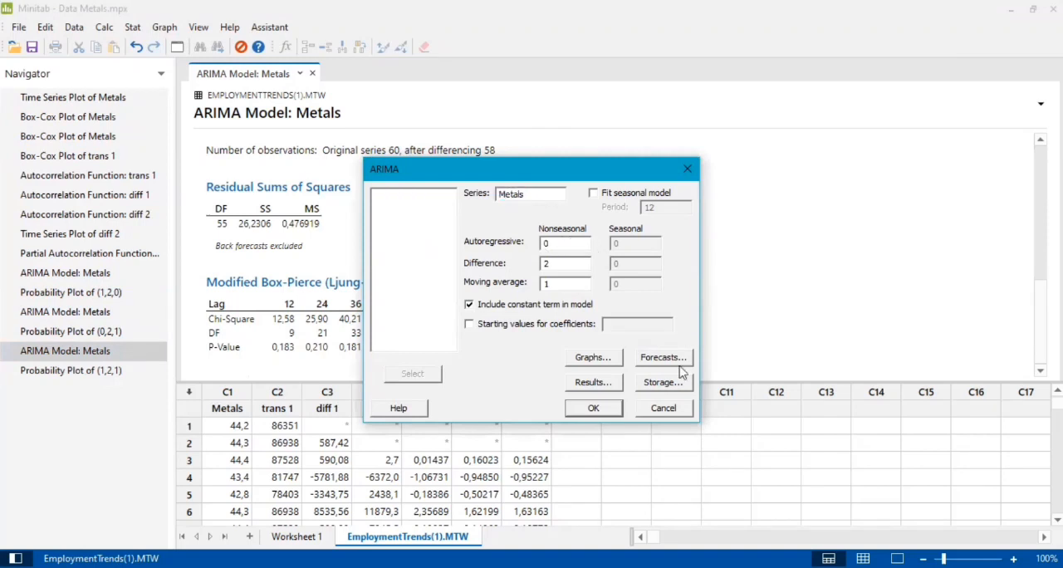
Configure the ARIMA forecasts with lead 12 and origin 60, storing the forecasts in column C8
{"action": "left_click", "coordinate": [673, 366]}
{"action": "left_click", "coordinate": [669, 358]}
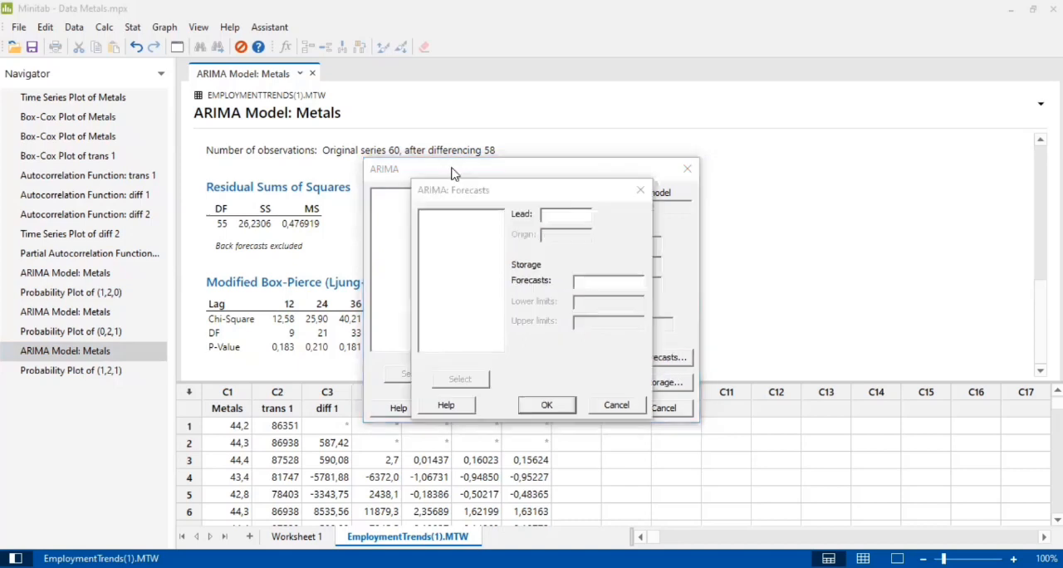
{"action": "left_click", "coordinate": [551, 217]}
{"action": "type", "text": "12"}
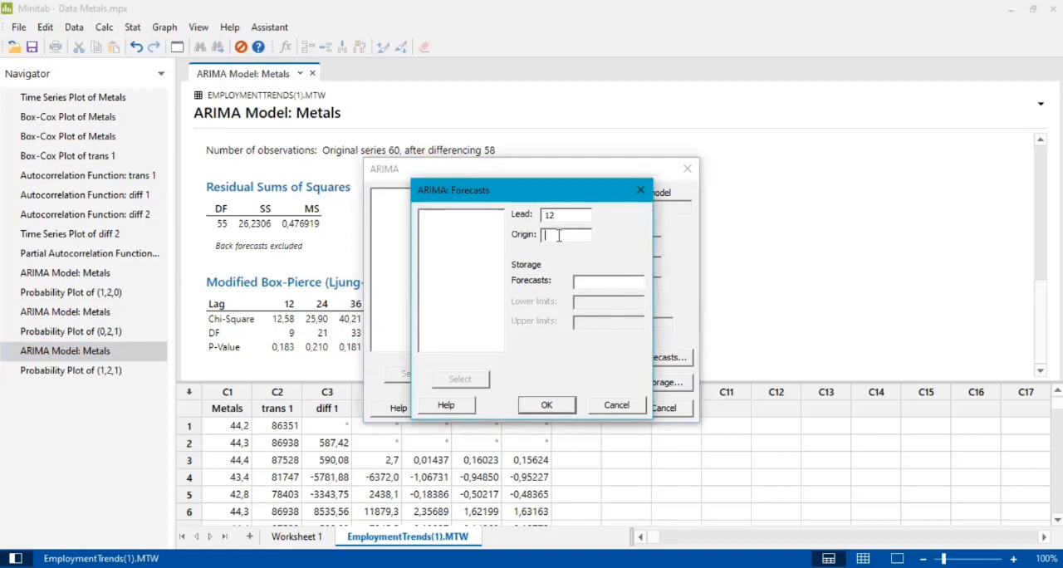
{"action": "left_click", "coordinate": [584, 283]}
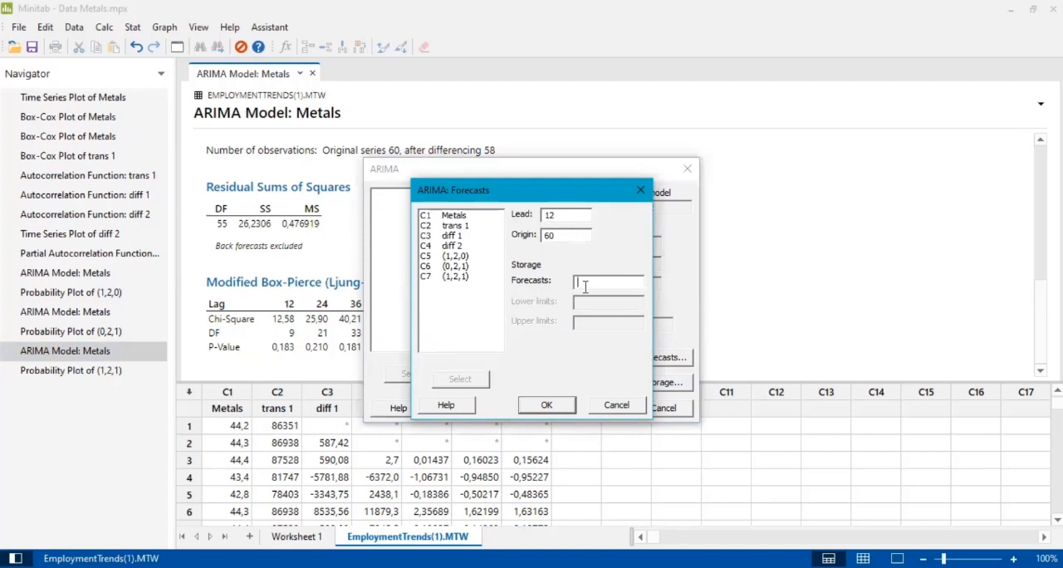
{"action": "type", "text": "C8"}
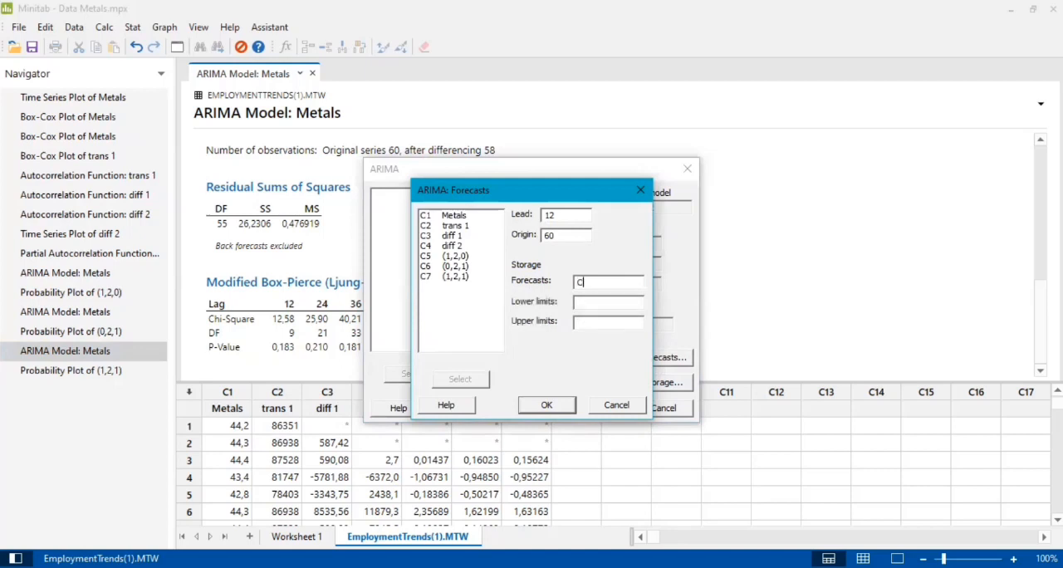
{"action": "left_click", "coordinate": [546, 407]}
Fit the (0,2,1) model without storing residuals and review the forecasts in column C8
{"action": "left_click", "coordinate": [662, 382]}
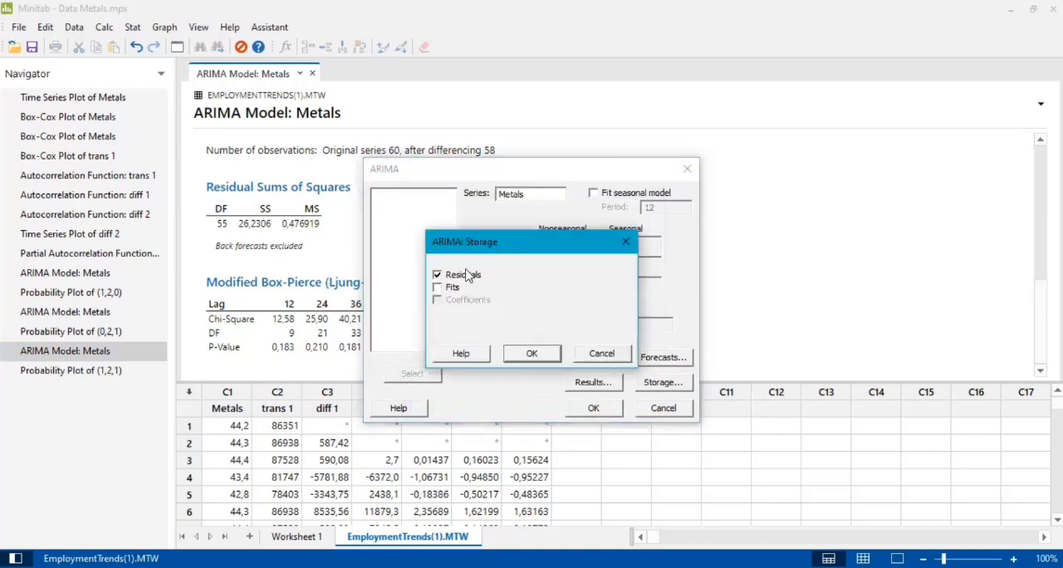
{"action": "left_click", "coordinate": [544, 353]}
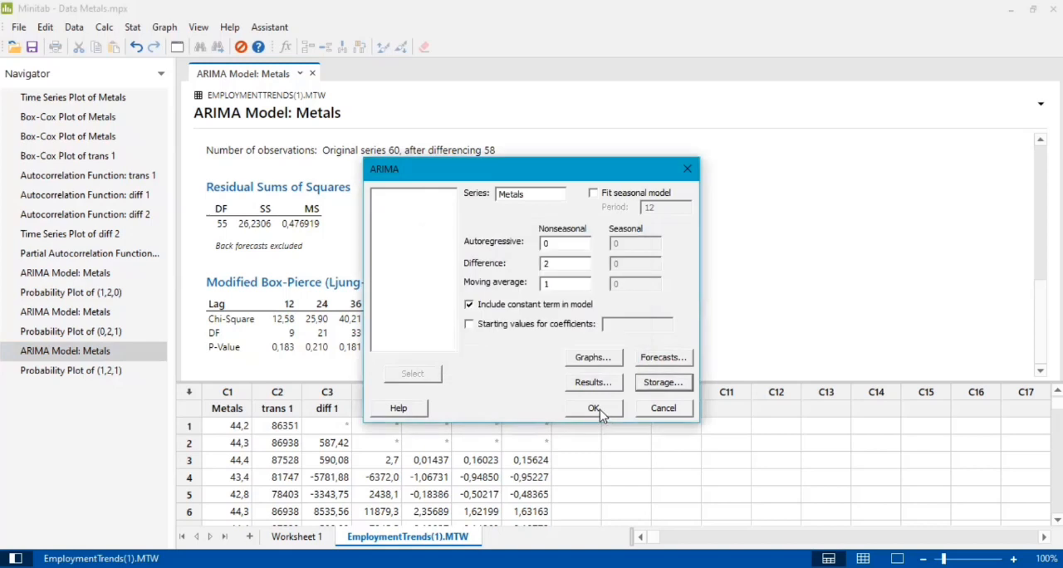
{"action": "left_click", "coordinate": [595, 408]}
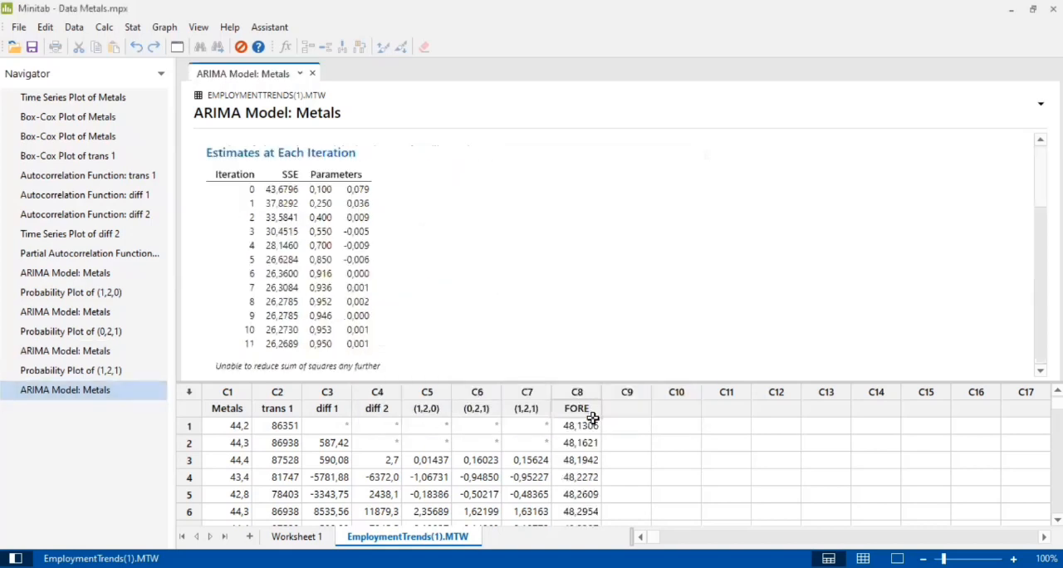
{"action": "scroll", "coordinate": [592, 407], "scroll_direction": "down", "scroll_amount": 1}
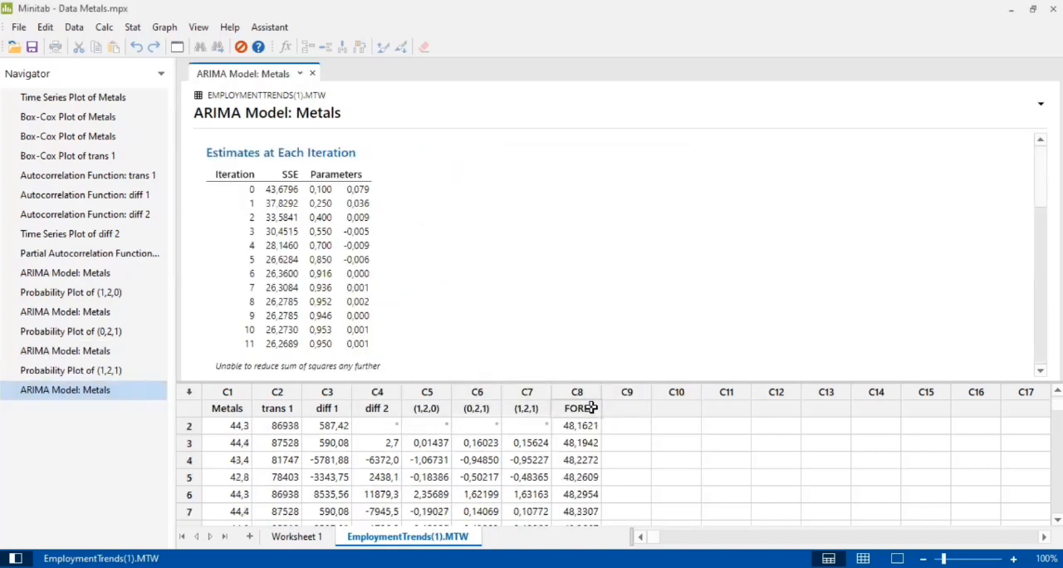
{"action": "scroll", "coordinate": [592, 407], "scroll_direction": "down", "scroll_amount": 4}
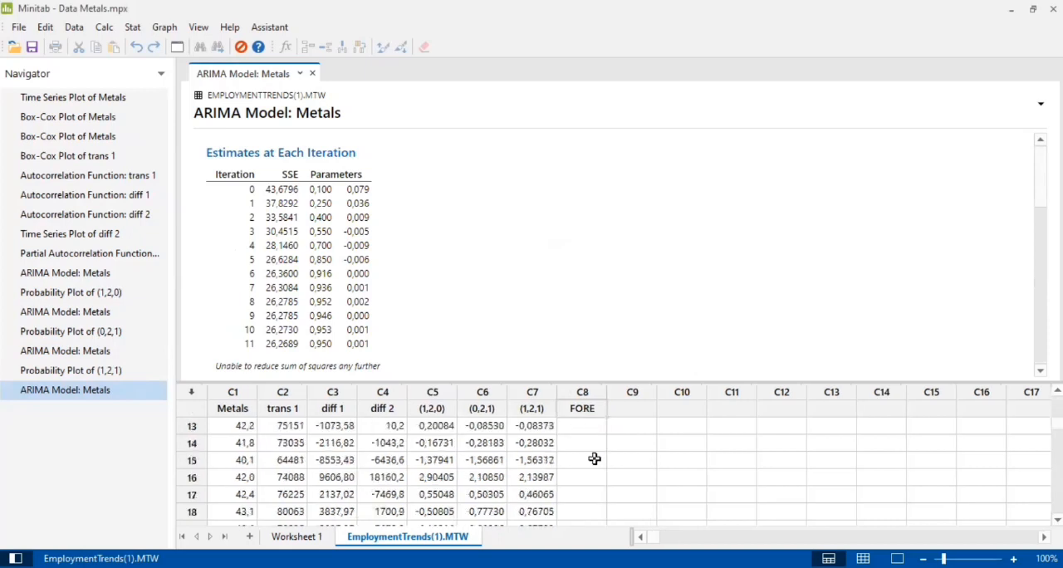
{"action": "scroll", "coordinate": [594, 455], "scroll_direction": "up", "scroll_amount": 4}
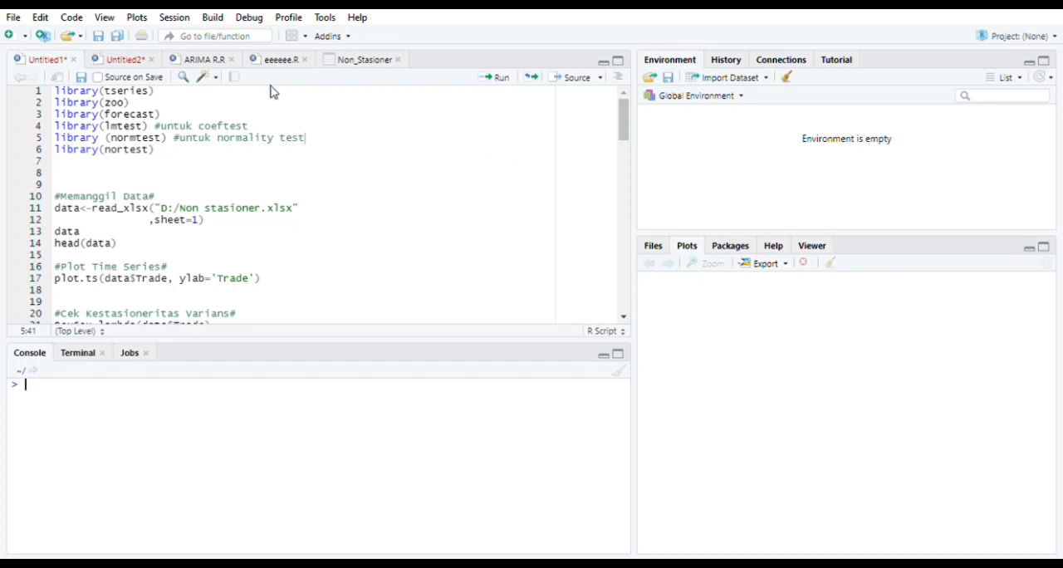
Switch to RStudio and run the script block that reads sheet 1 of Non stasioner.xlsx into data and prints its head
{"action": "left_click", "coordinate": [53, 92]}
{"action": "left_click_drag", "start_coordinate": [60, 95], "coordinate": [166, 159]}
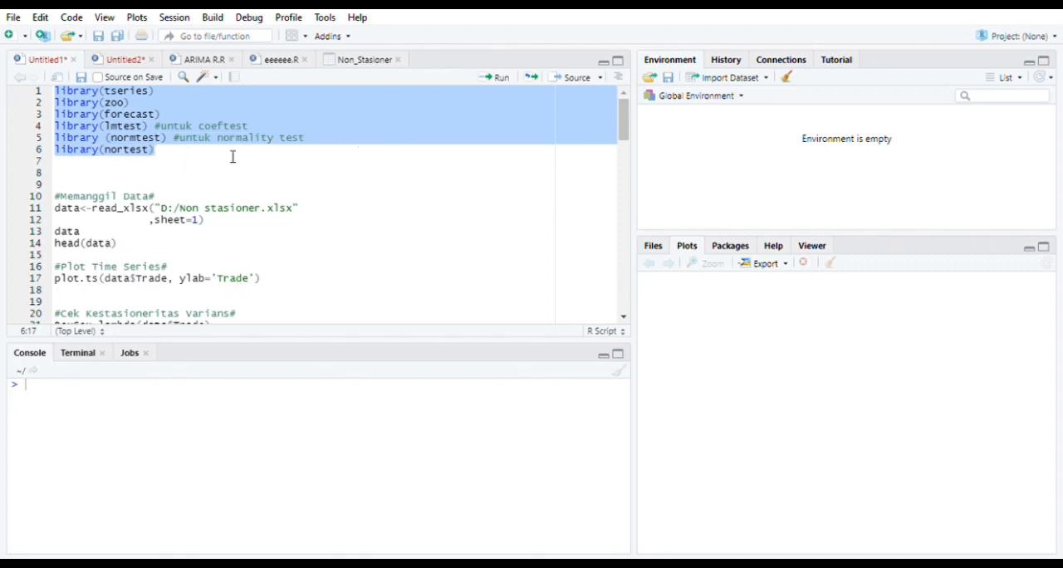
{"action": "left_click_drag", "start_coordinate": [55, 197], "coordinate": [145, 251]}
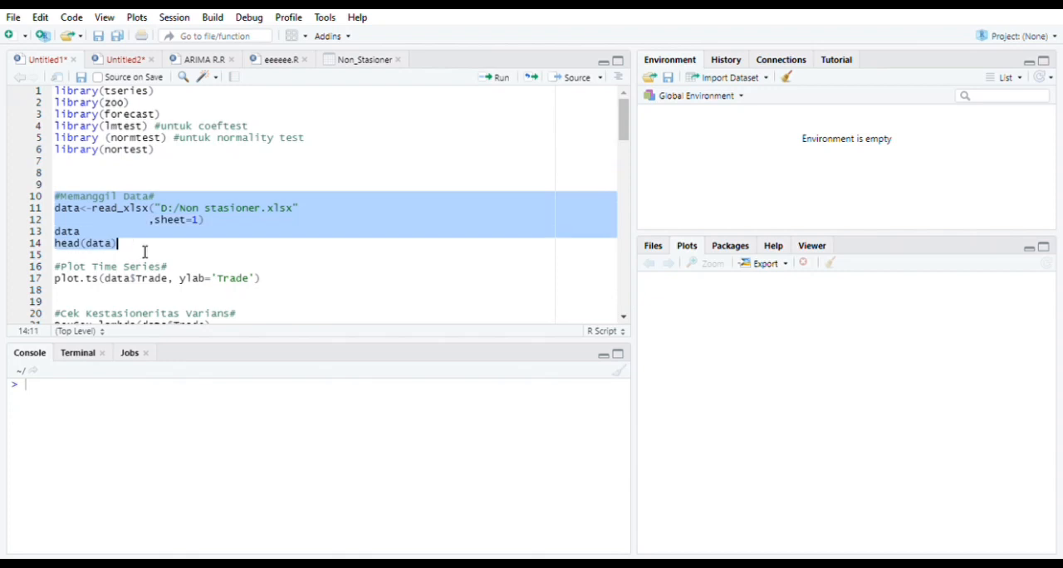
{"action": "left_click", "coordinate": [499, 78]}
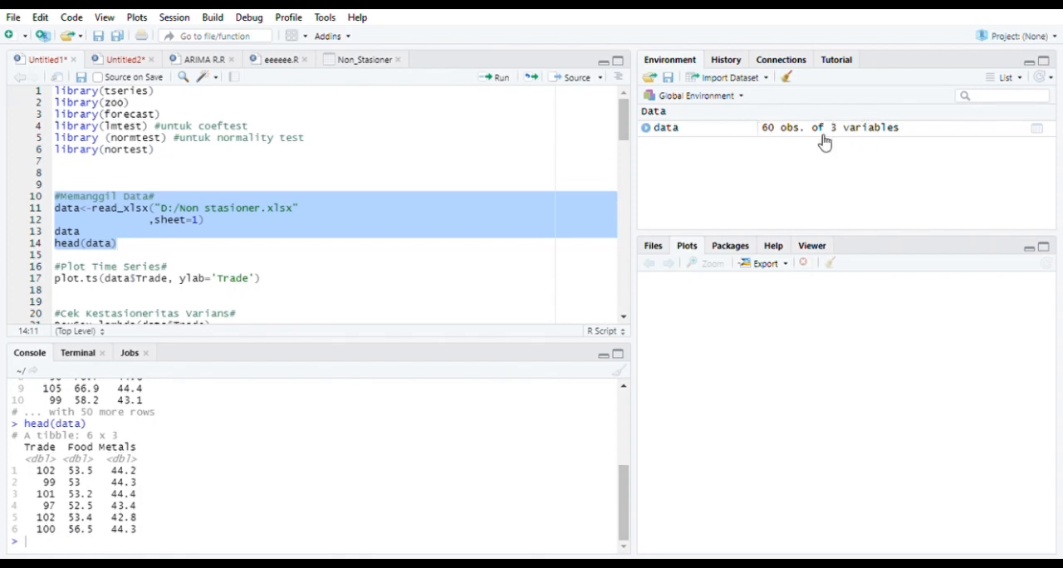
Run the plot.ts line to plot the Trade series over time with the y-axis label Trade
{"action": "left_click_drag", "start_coordinate": [55, 267], "coordinate": [180, 278]}
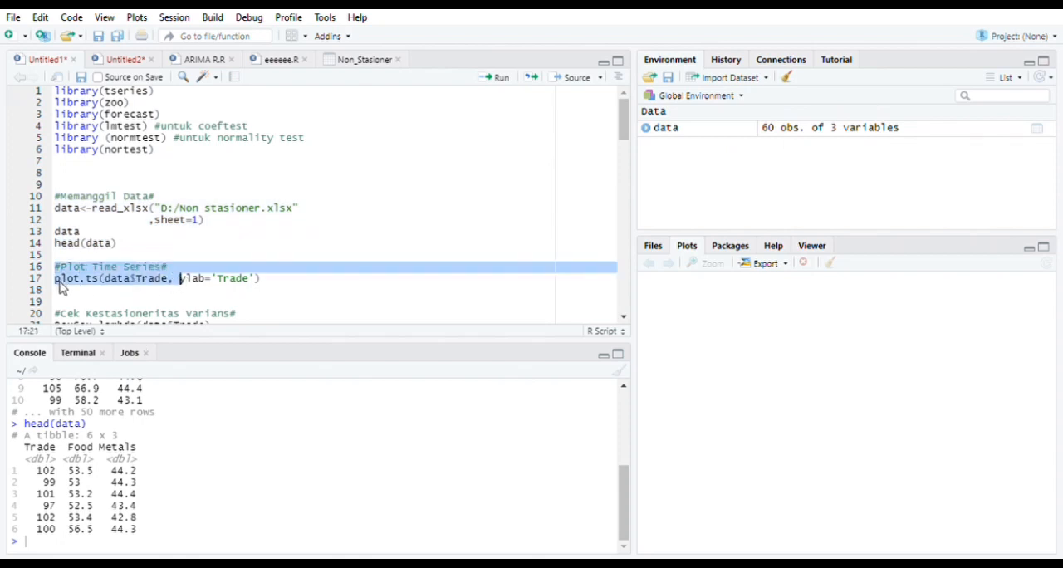
{"action": "left_click_drag", "start_coordinate": [62, 280], "coordinate": [256, 287]}
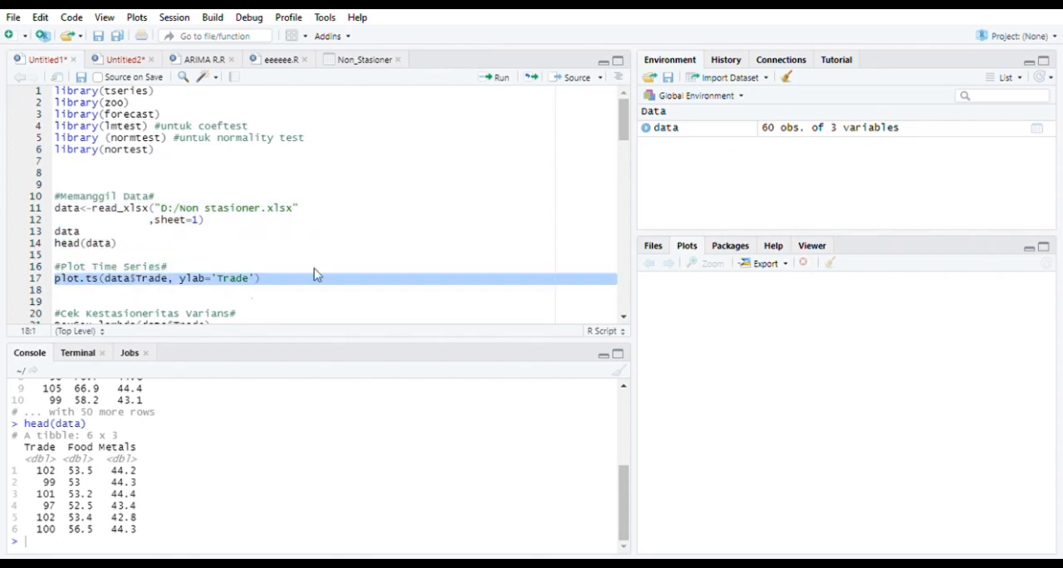
{"action": "left_click", "coordinate": [499, 79]}
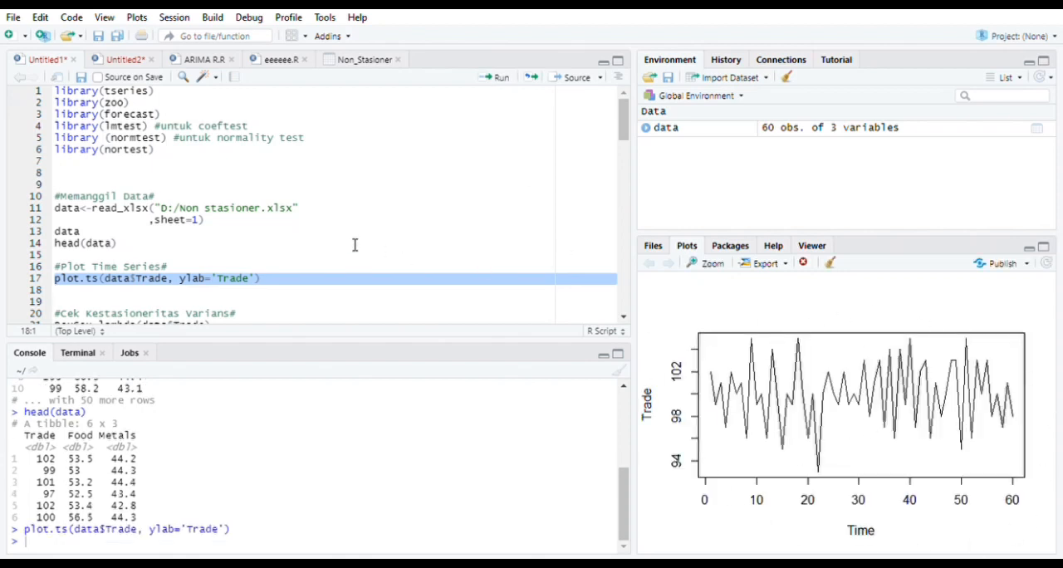
Run the BoxCox.lambda lines on data$Trade to check variance stationarity and examine the lambda in the console
{"action": "scroll", "coordinate": [354, 245], "scroll_direction": "down", "scroll_amount": 4}
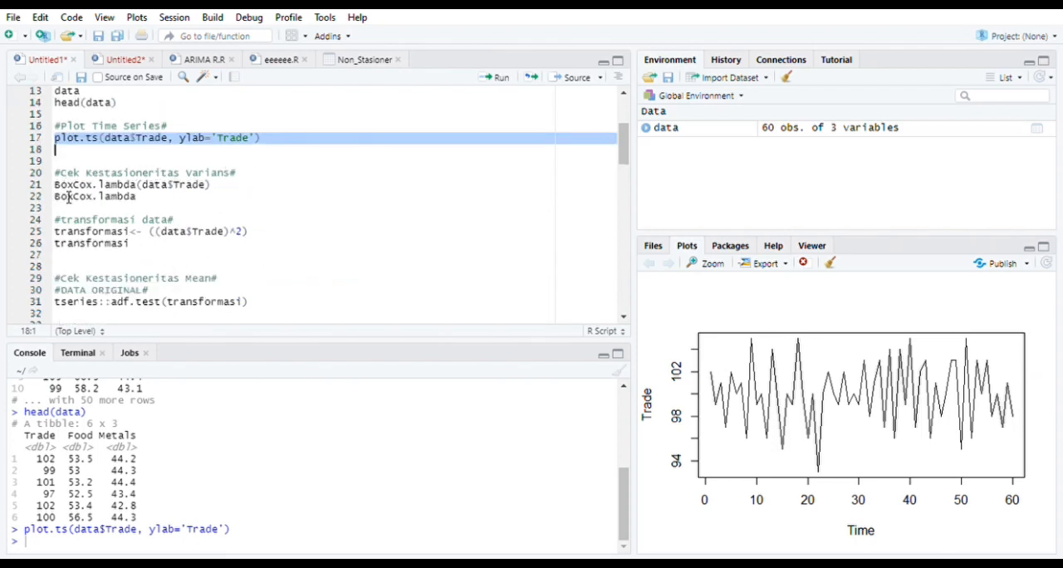
{"action": "left_click_drag", "start_coordinate": [54, 184], "coordinate": [154, 209]}
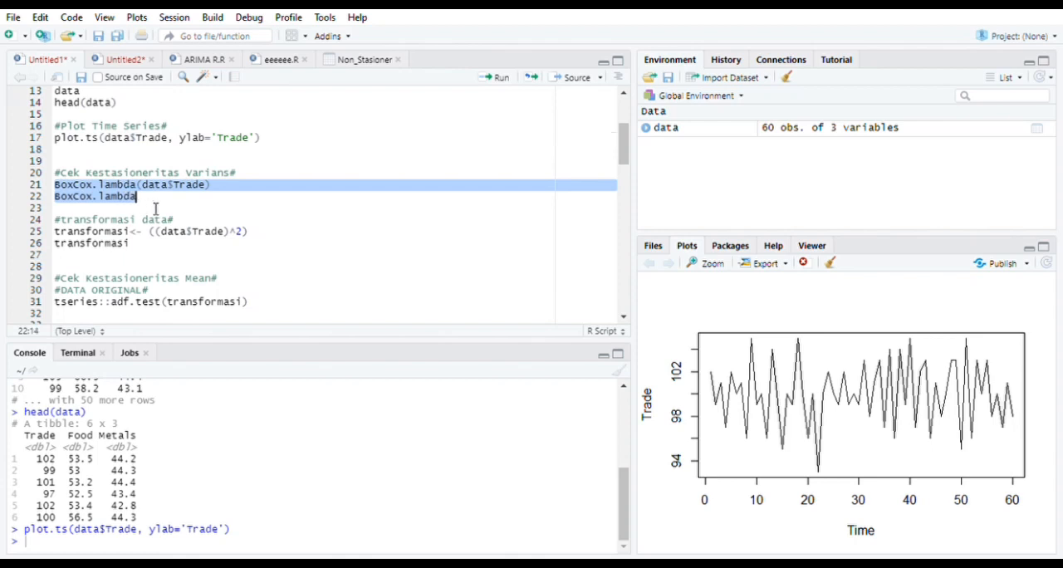
{"action": "left_click", "coordinate": [498, 78]}
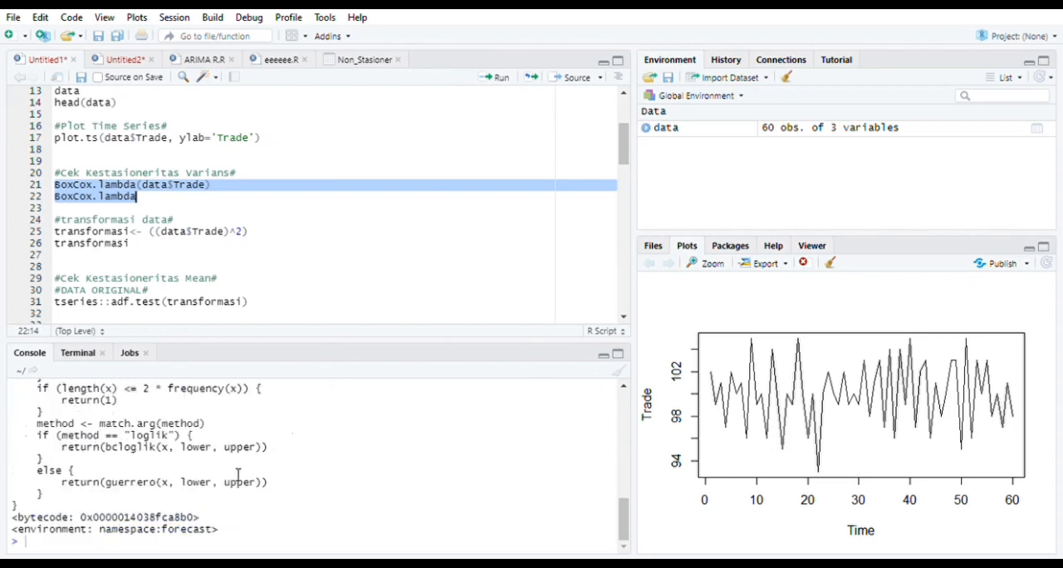
{"action": "scroll", "coordinate": [207, 492], "scroll_direction": "up", "scroll_amount": 4}
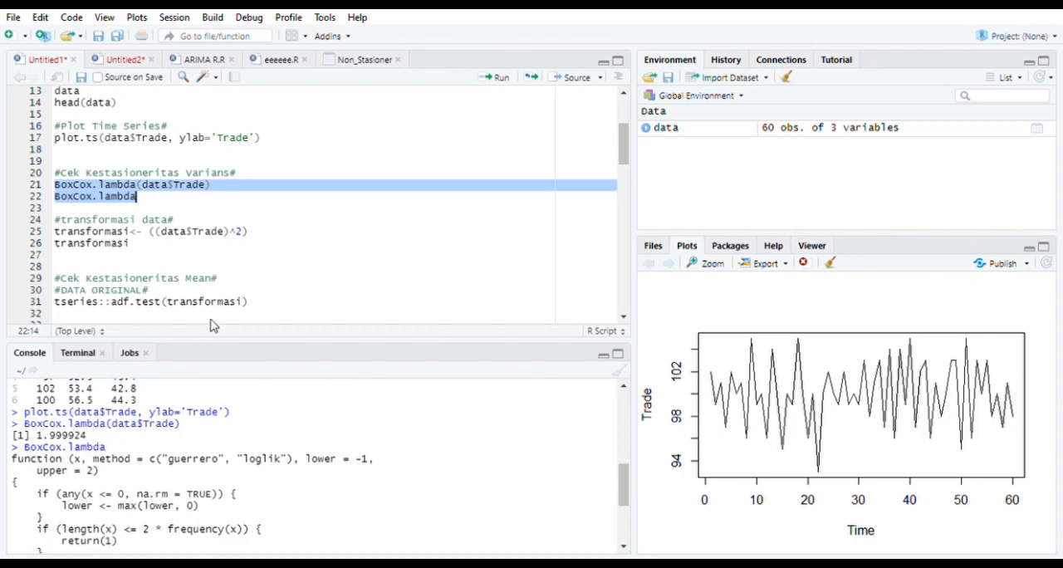
Run the transformation block that stores the squared Trade values in transformasi and prints them
{"action": "left_click", "coordinate": [249, 213]}
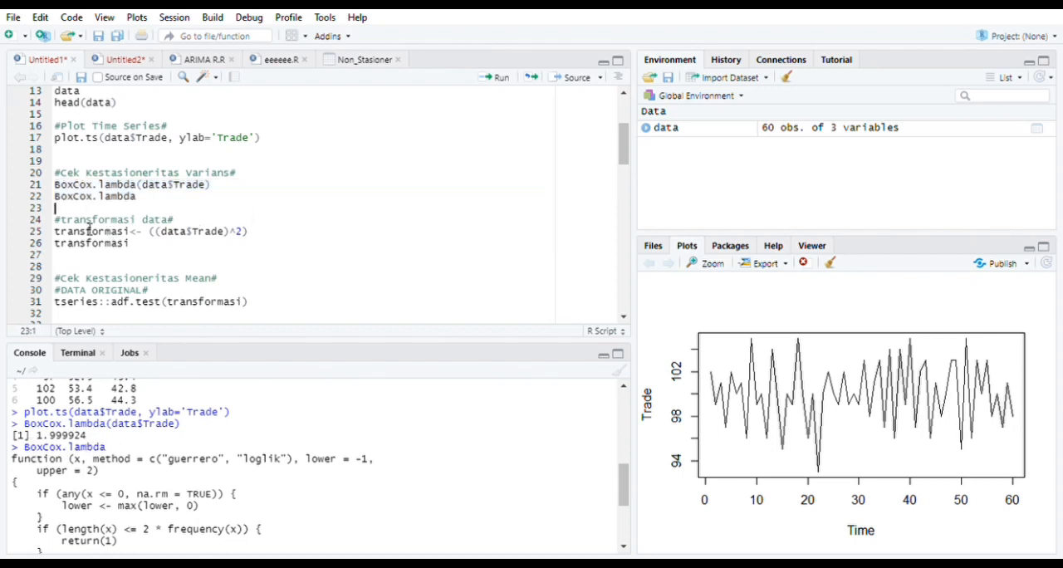
{"action": "left_click_drag", "start_coordinate": [64, 225], "coordinate": [145, 246]}
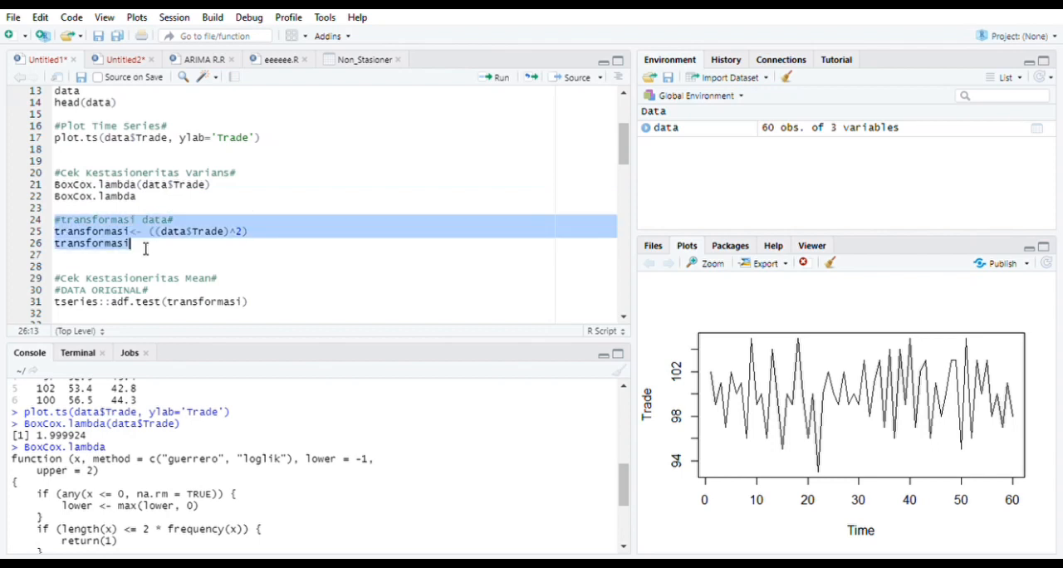
{"action": "left_click", "coordinate": [503, 78]}
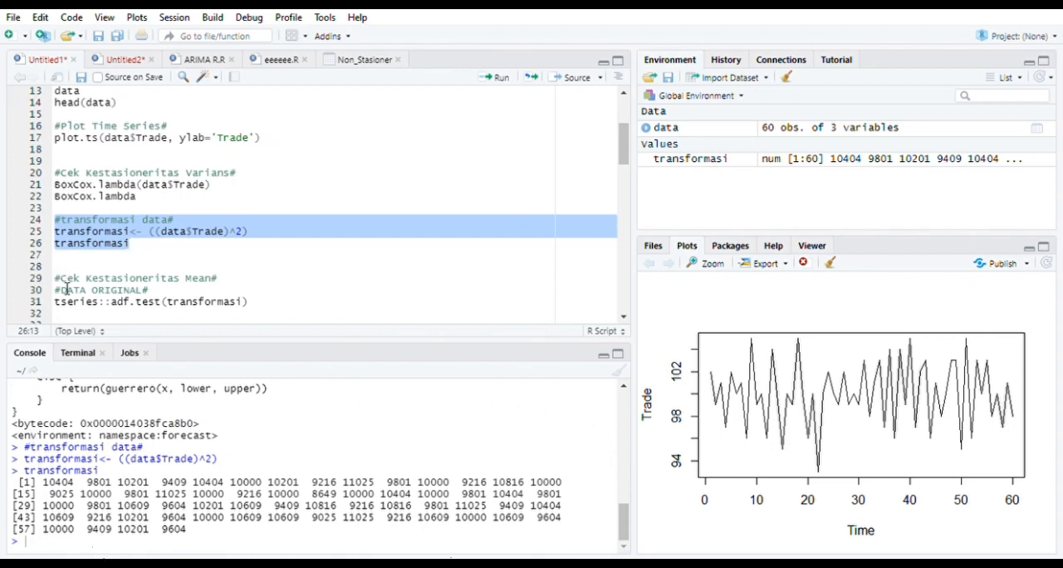
Run the augmented Dickey-Fuller test on transformasi to check mean stationarity
{"action": "left_click_drag", "start_coordinate": [55, 278], "coordinate": [149, 290]}
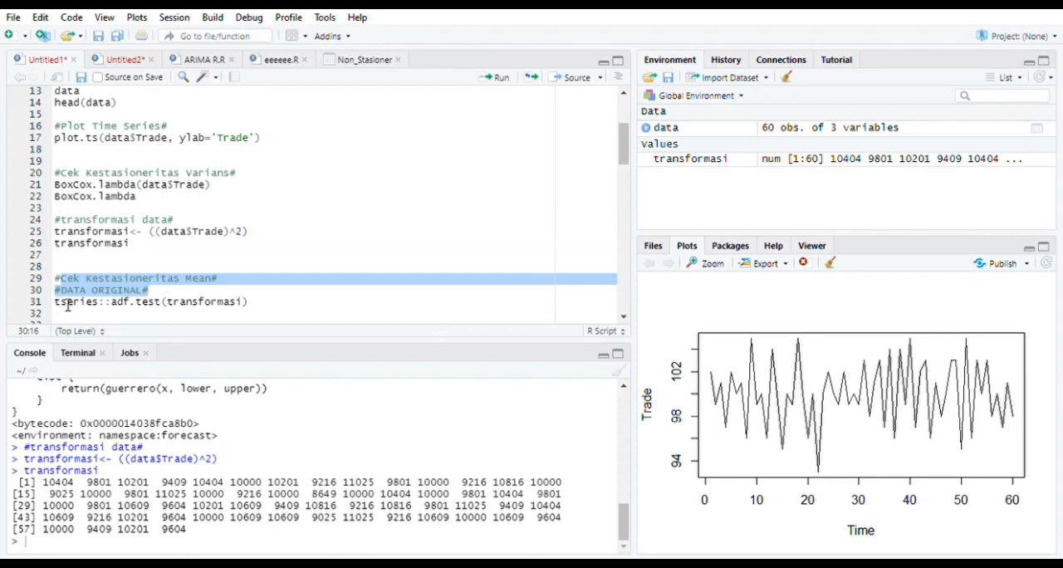
{"action": "left_click_drag", "start_coordinate": [54, 302], "coordinate": [271, 312]}
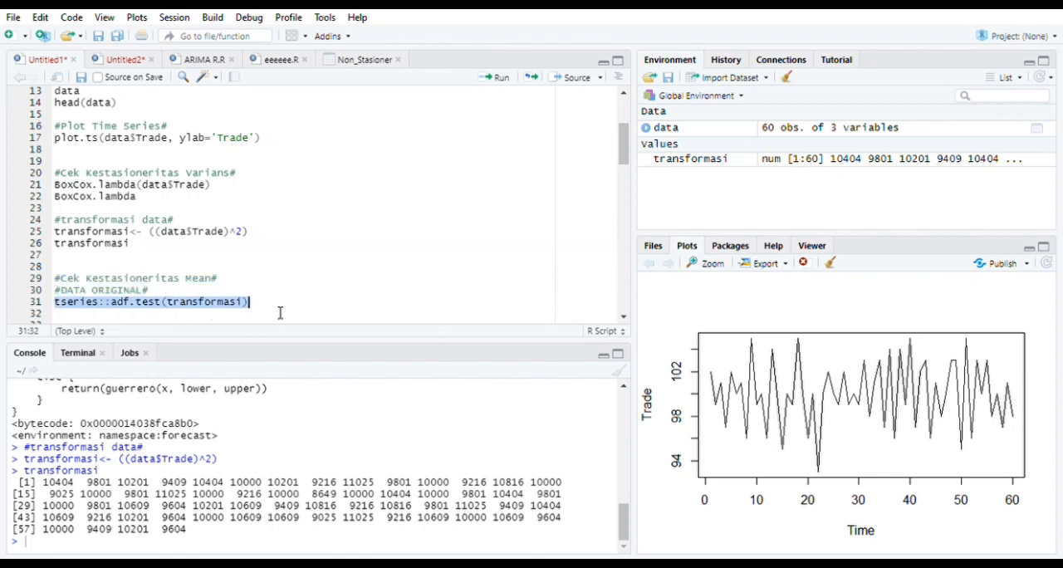
{"action": "left_click", "coordinate": [496, 80]}
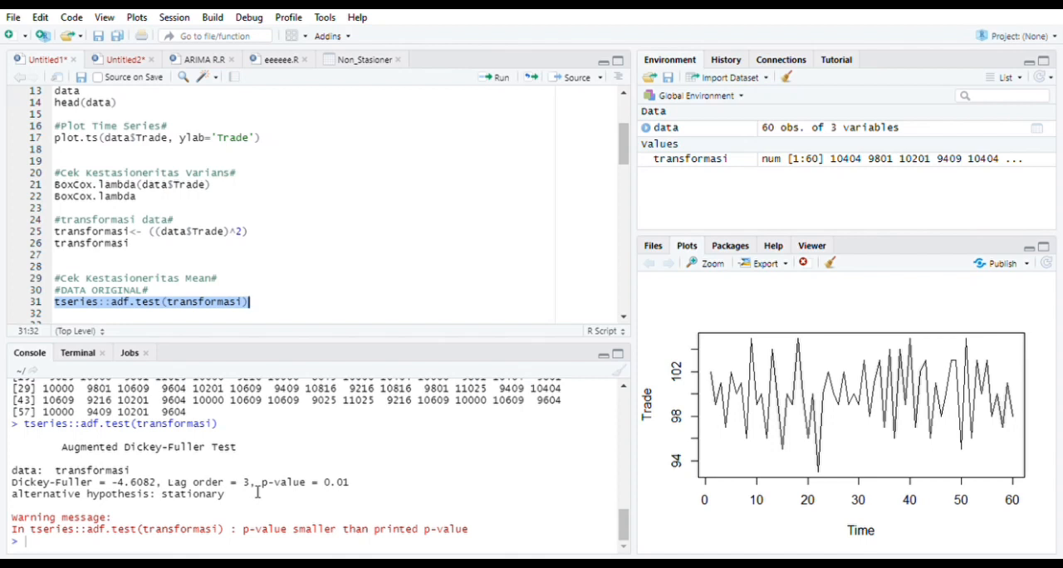
{"action": "scroll", "coordinate": [385, 259], "scroll_direction": "down", "scroll_amount": 4}
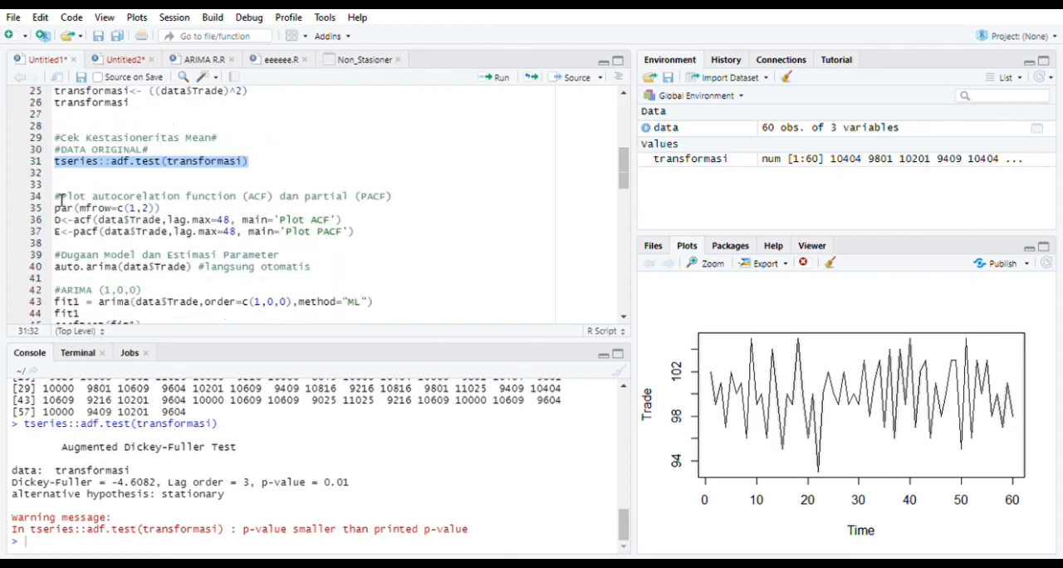
Run the block that plots the ACF and PACF of data$Trade side by side with a maximum lag of 48
{"action": "left_click_drag", "start_coordinate": [58, 200], "coordinate": [406, 202]}
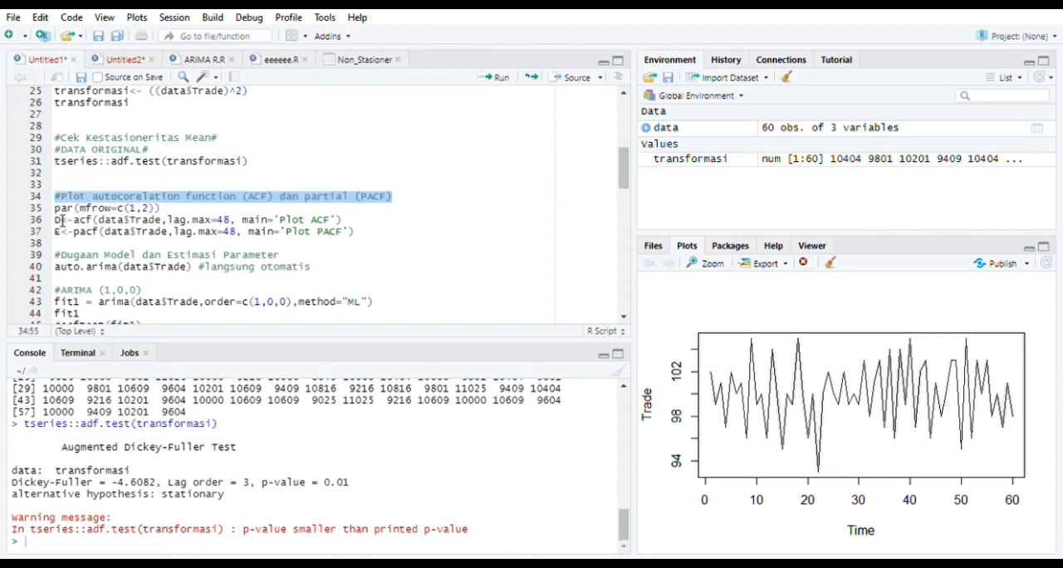
{"action": "left_click_drag", "start_coordinate": [54, 209], "coordinate": [391, 235]}
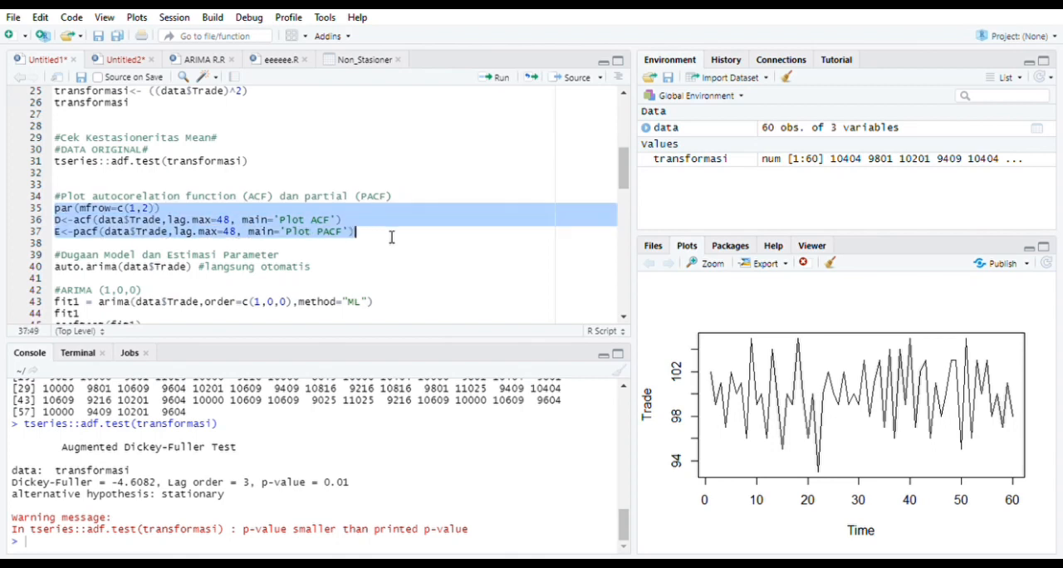
{"action": "left_click", "coordinate": [497, 79]}
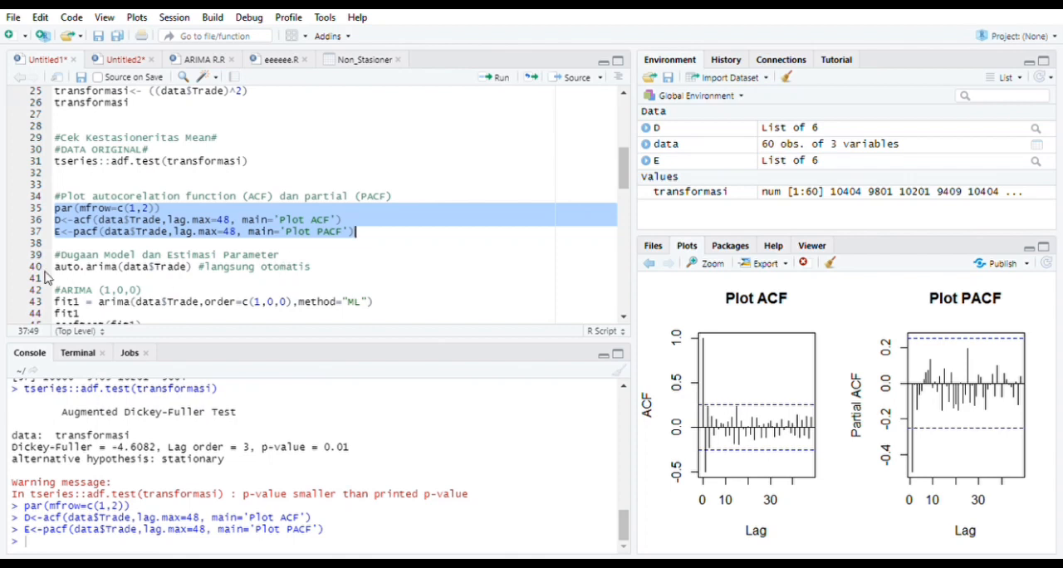
Run auto.arima on data$Trade and the ARIMA (1,0,0) block for fit1, and review the model output in the console
{"action": "left_click_drag", "start_coordinate": [58, 269], "coordinate": [203, 276]}
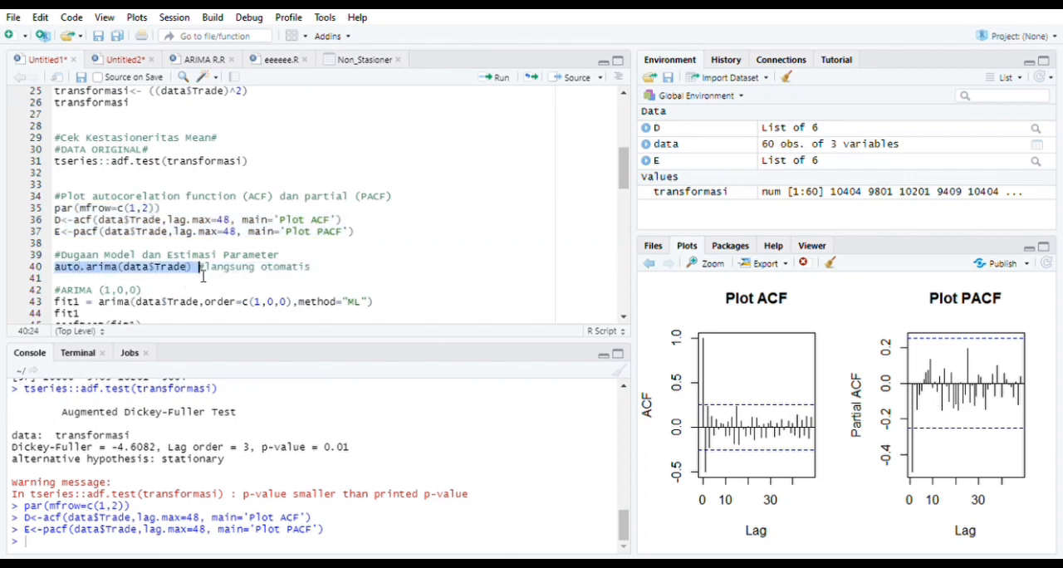
{"action": "left_click", "coordinate": [497, 78]}
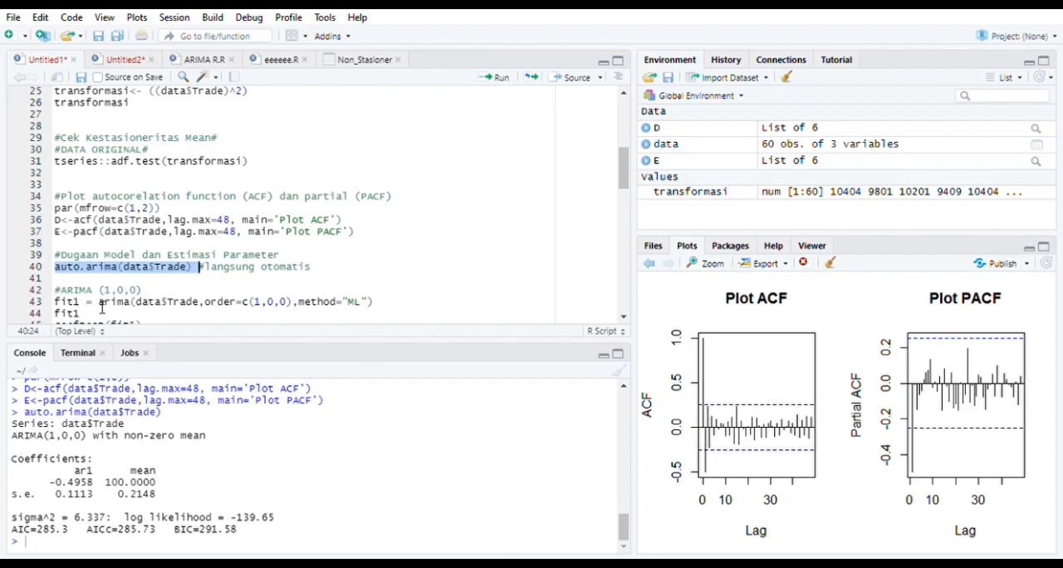
{"action": "left_click_drag", "start_coordinate": [54, 302], "coordinate": [157, 209]}
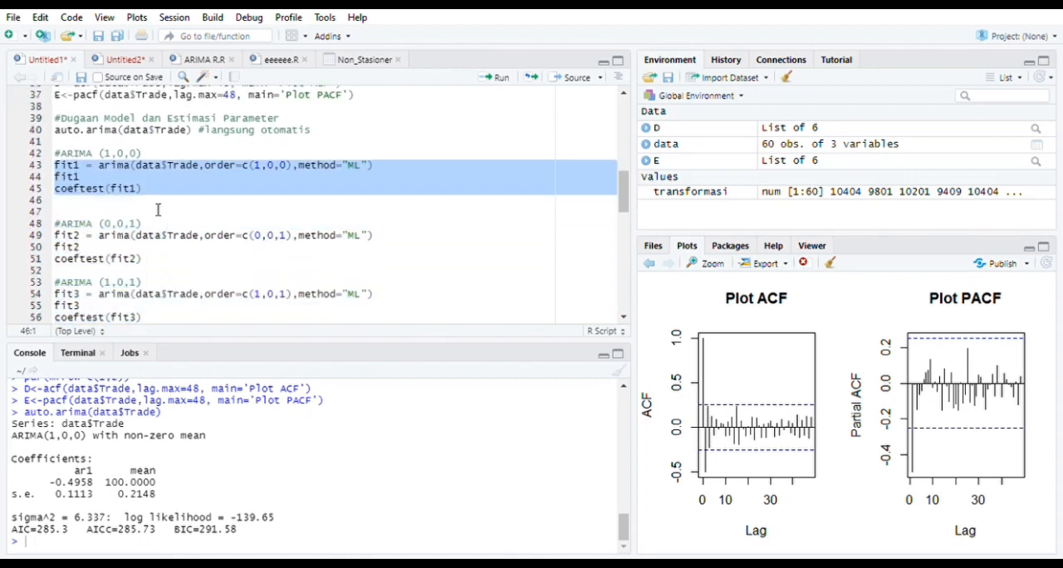
{"action": "left_click", "coordinate": [494, 78]}
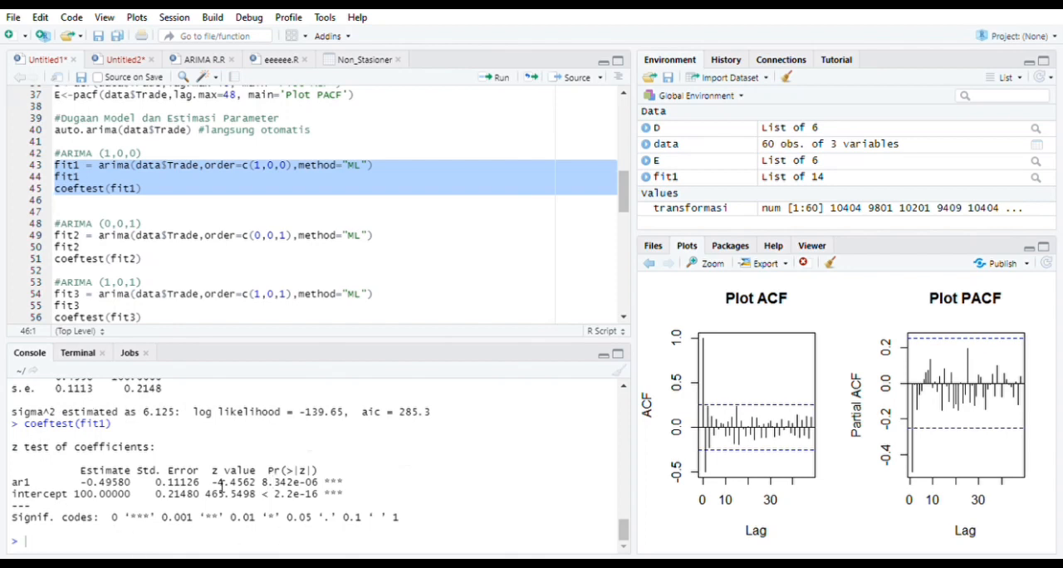
{"action": "scroll", "coordinate": [250, 453], "scroll_direction": "up", "scroll_amount": 1}
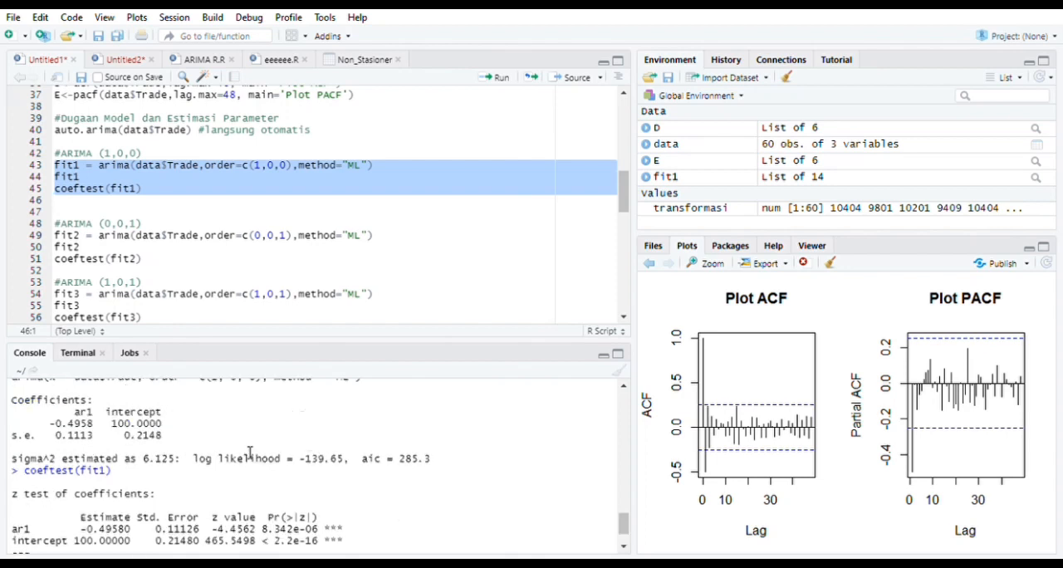
{"action": "scroll", "coordinate": [250, 453], "scroll_direction": "up", "scroll_amount": 1}
{"action": "scroll", "coordinate": [250, 453], "scroll_direction": "up", "scroll_amount": 1}
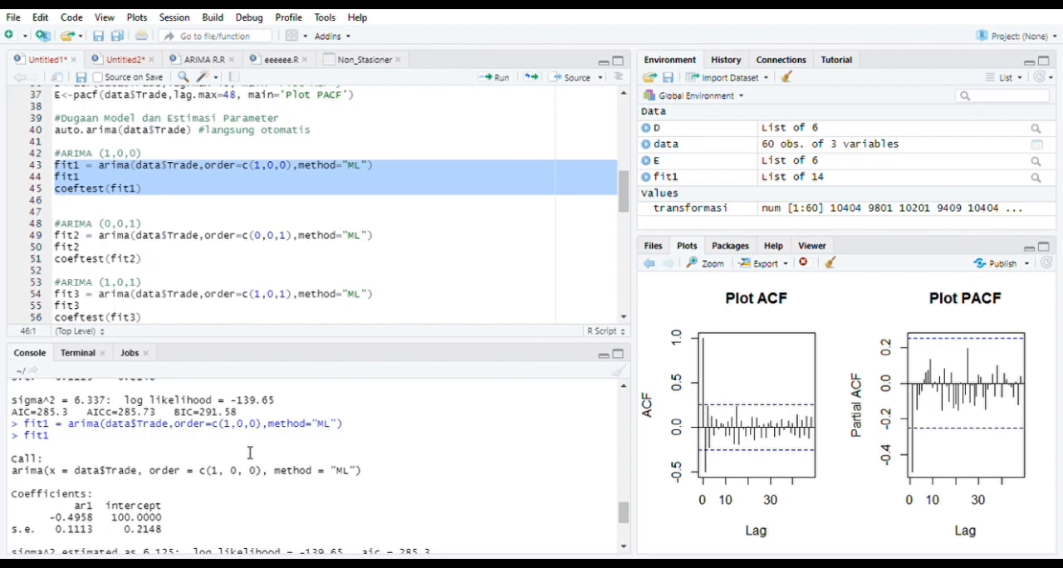
{"action": "scroll", "coordinate": [250, 453], "scroll_direction": "down", "scroll_amount": 3}
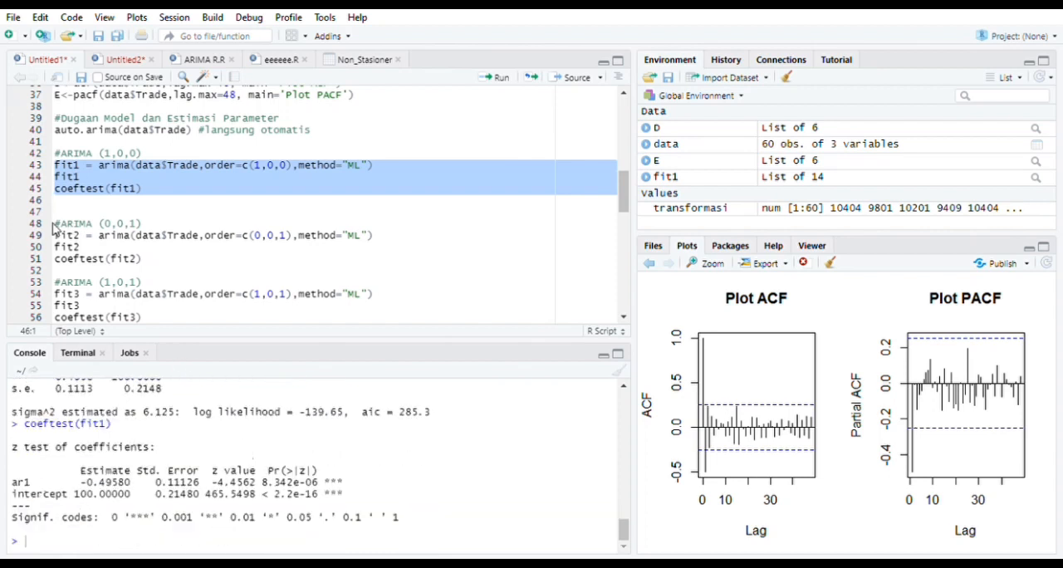
Run the ARIMA (0,0,1) block for fit2 and the ARIMA (1,0,1) block for fit3, including their coefficient tests
{"action": "left_click_drag", "start_coordinate": [54, 225], "coordinate": [159, 264]}
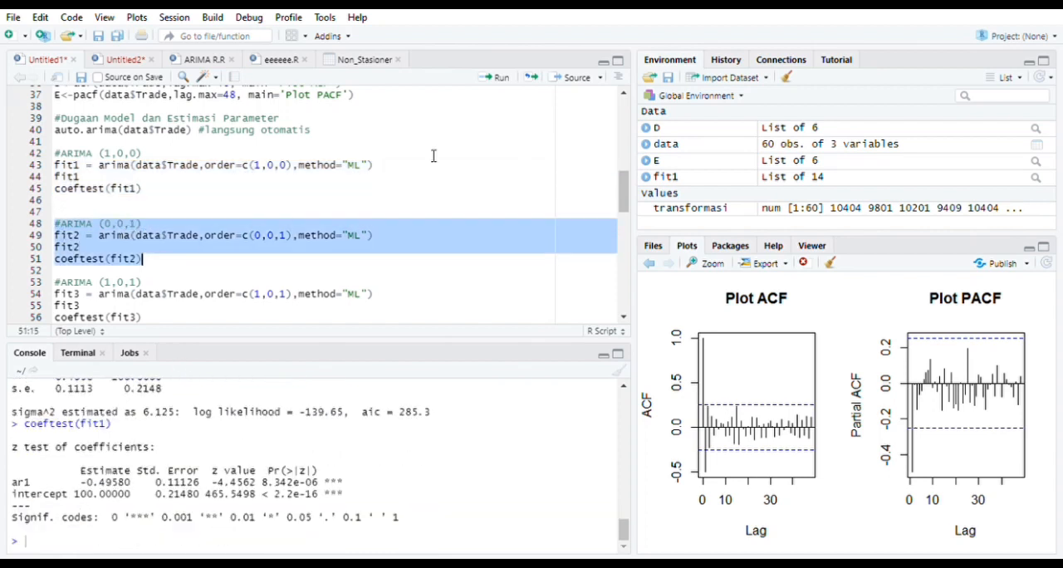
{"action": "left_click", "coordinate": [499, 79]}
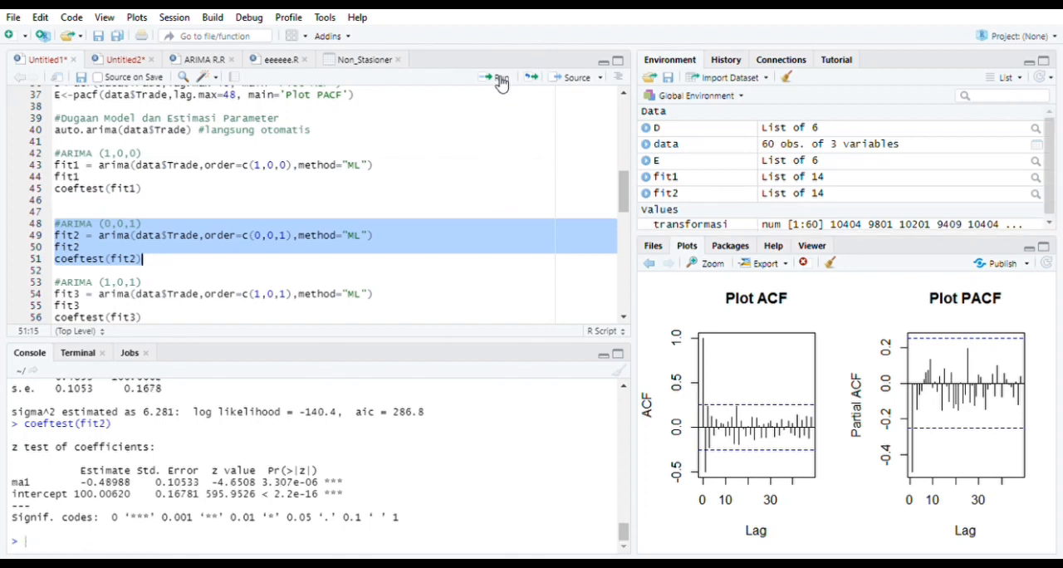
{"action": "scroll", "coordinate": [273, 496], "scroll_direction": "up", "scroll_amount": 2}
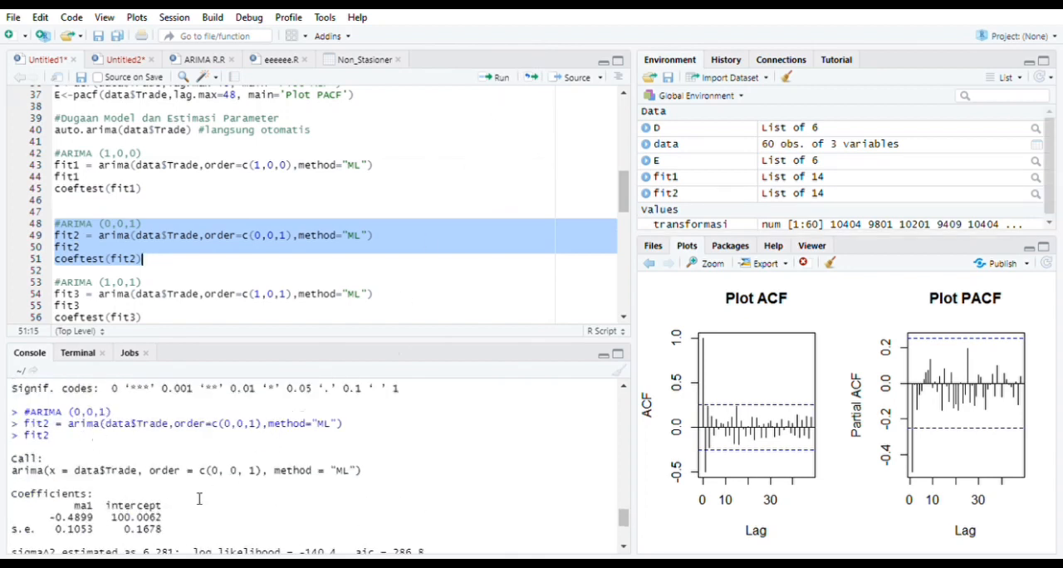
{"action": "scroll", "coordinate": [199, 499], "scroll_direction": "down", "scroll_amount": 3}
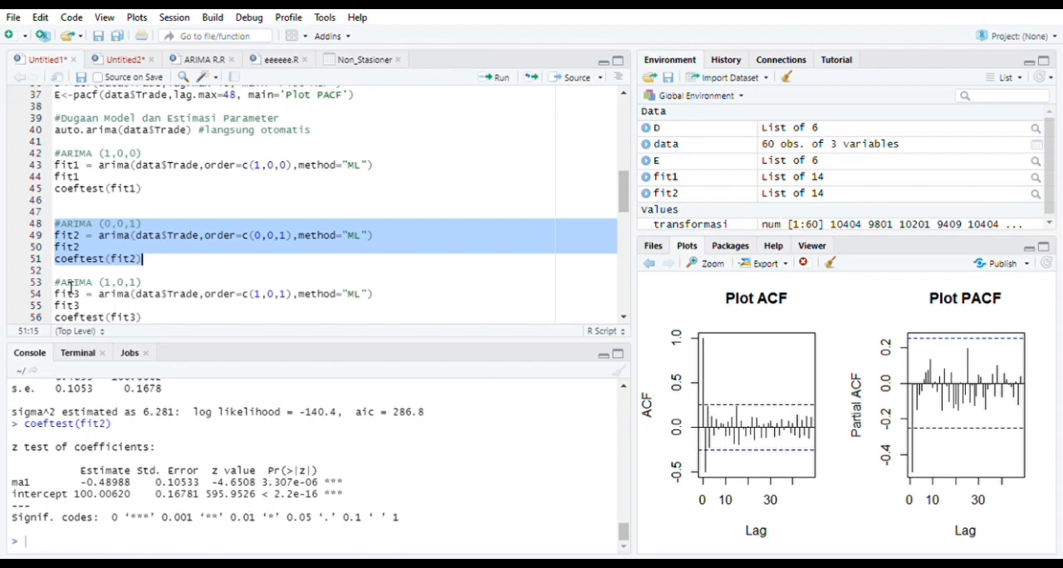
{"action": "left_click_drag", "start_coordinate": [54, 282], "coordinate": [173, 322]}
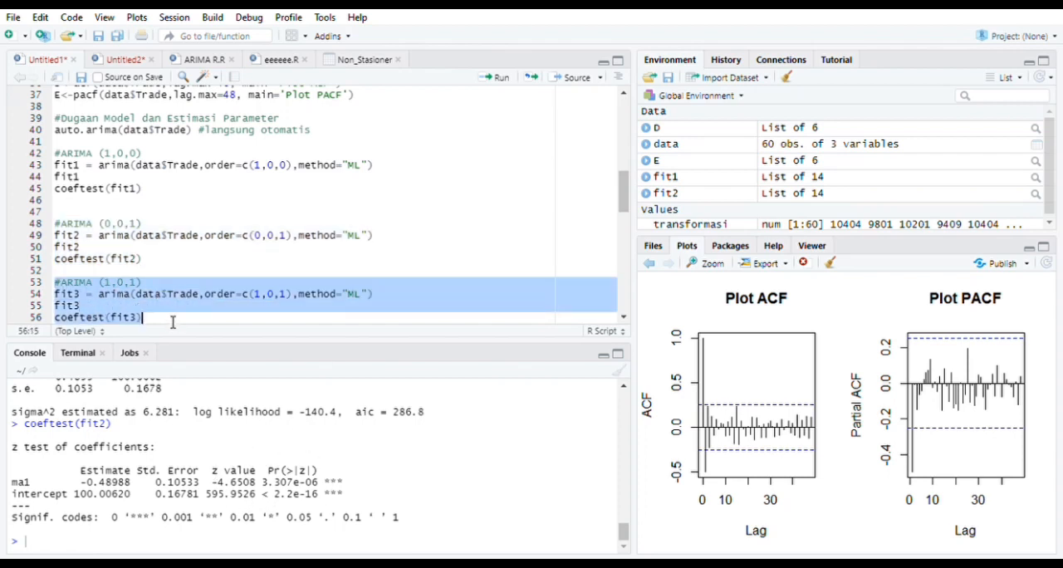
{"action": "left_click", "coordinate": [499, 77]}
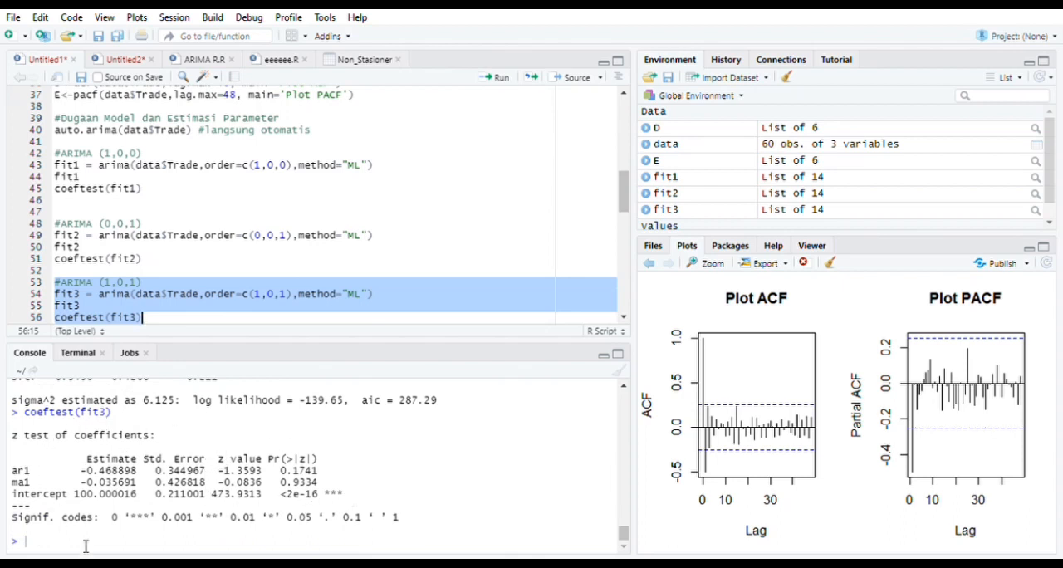
Run the RESUME AIC block that builds the aic.model data frame comparing the AIC of AR(1), MA(1) and ARMA(1,1)
{"action": "scroll", "coordinate": [340, 259], "scroll_direction": "down", "scroll_amount": 3}
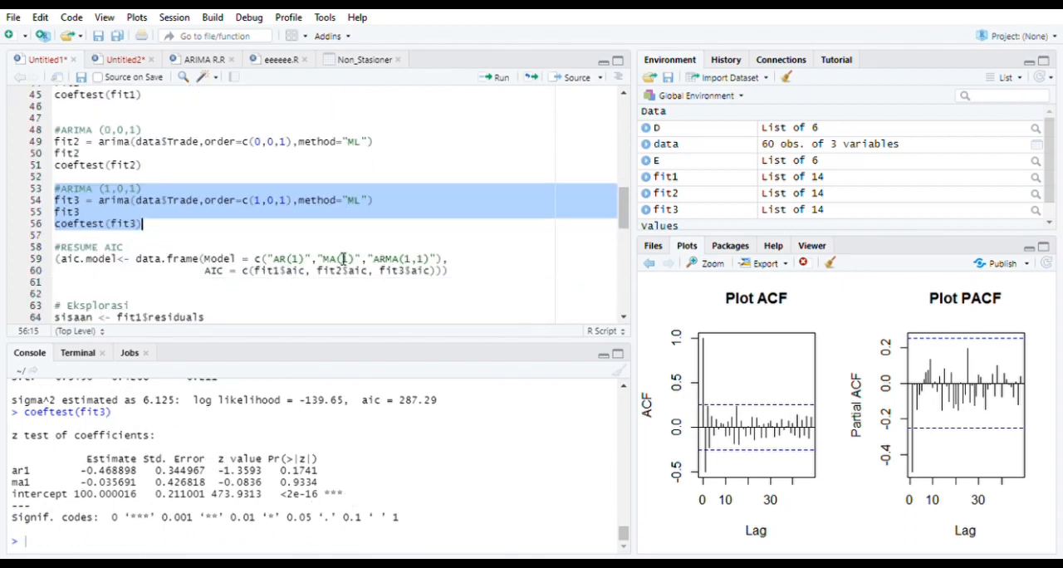
{"action": "scroll", "coordinate": [343, 260], "scroll_direction": "down", "scroll_amount": 2}
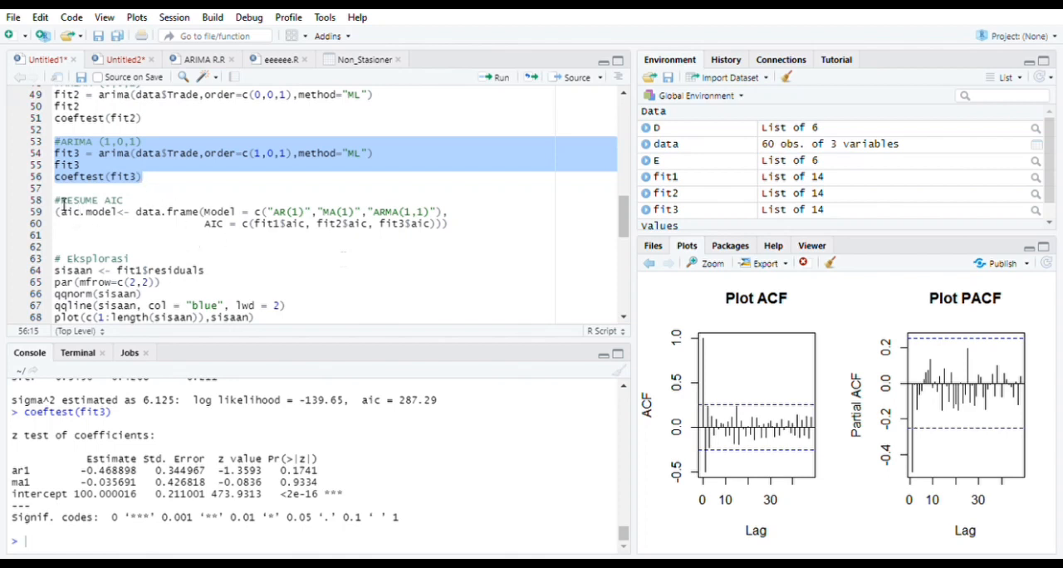
{"action": "left_click_drag", "start_coordinate": [55, 202], "coordinate": [470, 231]}
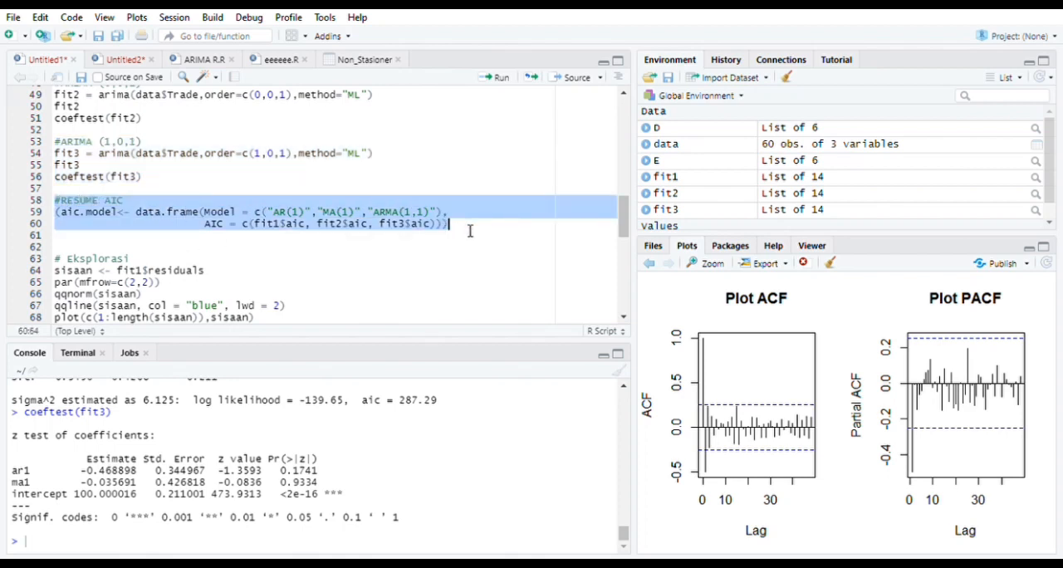
{"action": "left_click", "coordinate": [500, 81]}
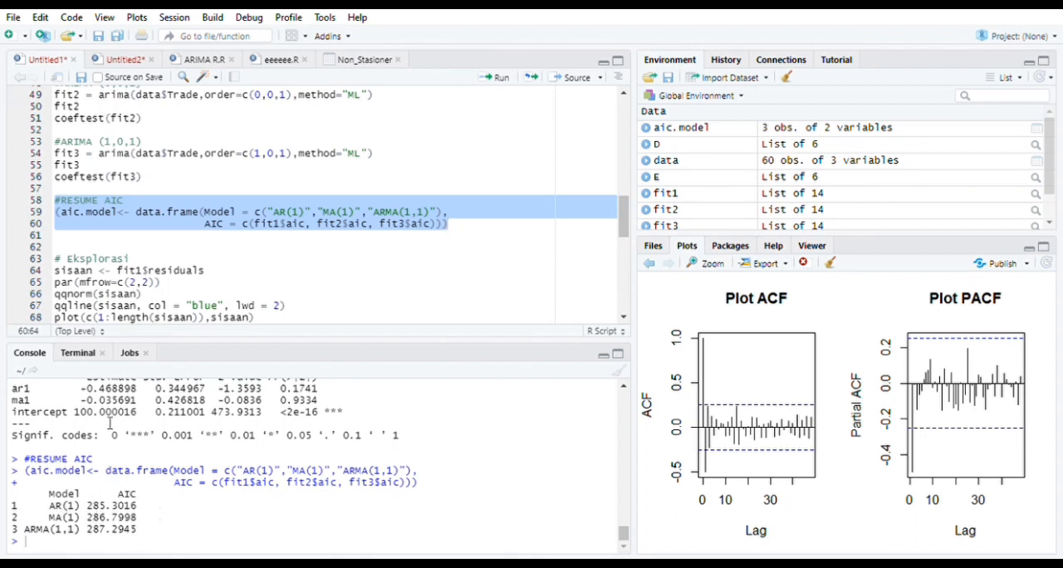
Run the Eksplorasi block that stores the fit1 residuals in sisaan and draws their Q-Q, scatter, ACF and PACF plots
{"action": "scroll", "coordinate": [80, 253], "scroll_direction": "down", "scroll_amount": 3}
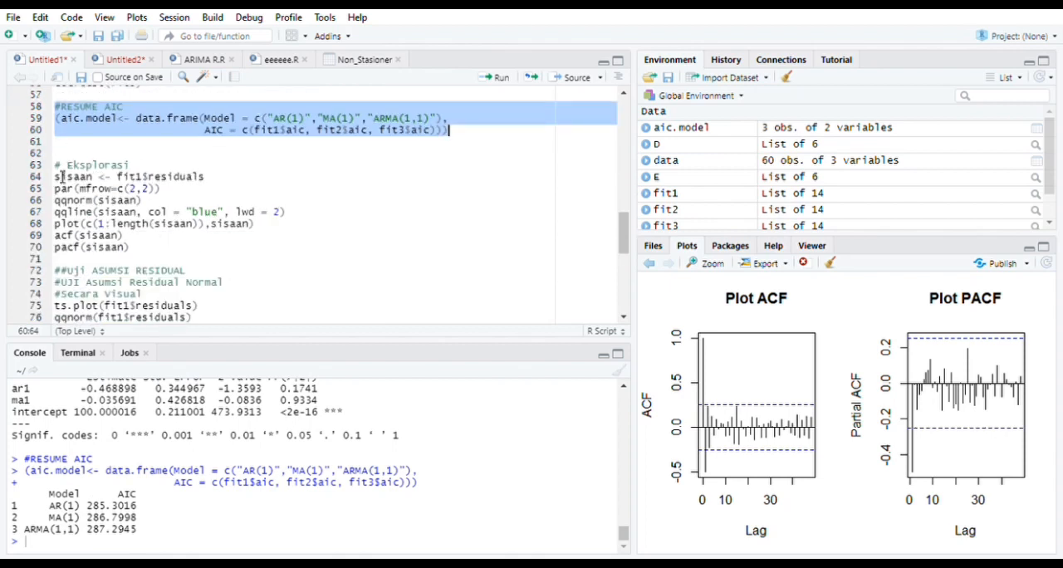
{"action": "left_click_drag", "start_coordinate": [61, 169], "coordinate": [170, 257]}
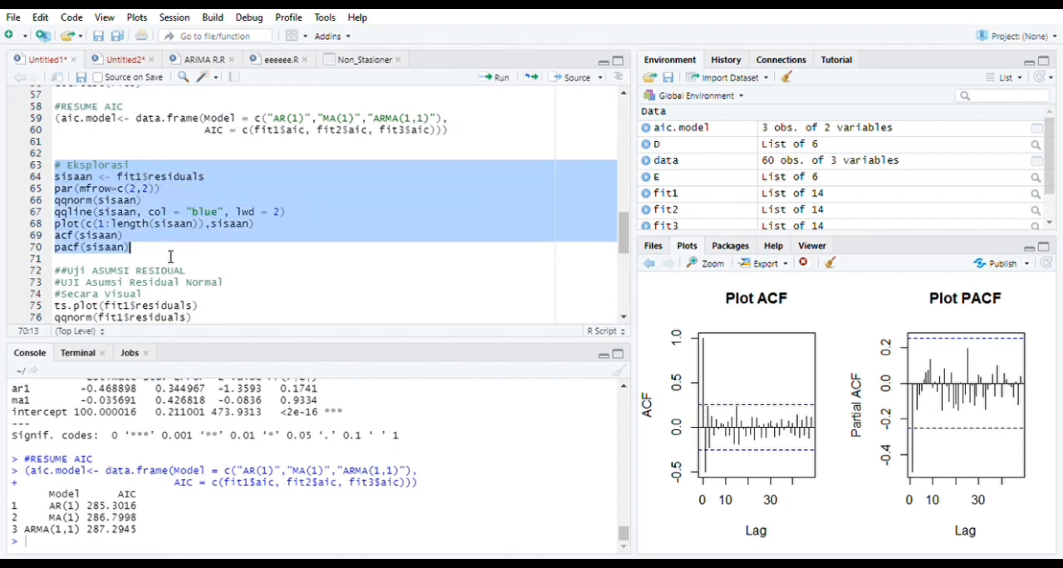
{"action": "left_click", "coordinate": [496, 80]}
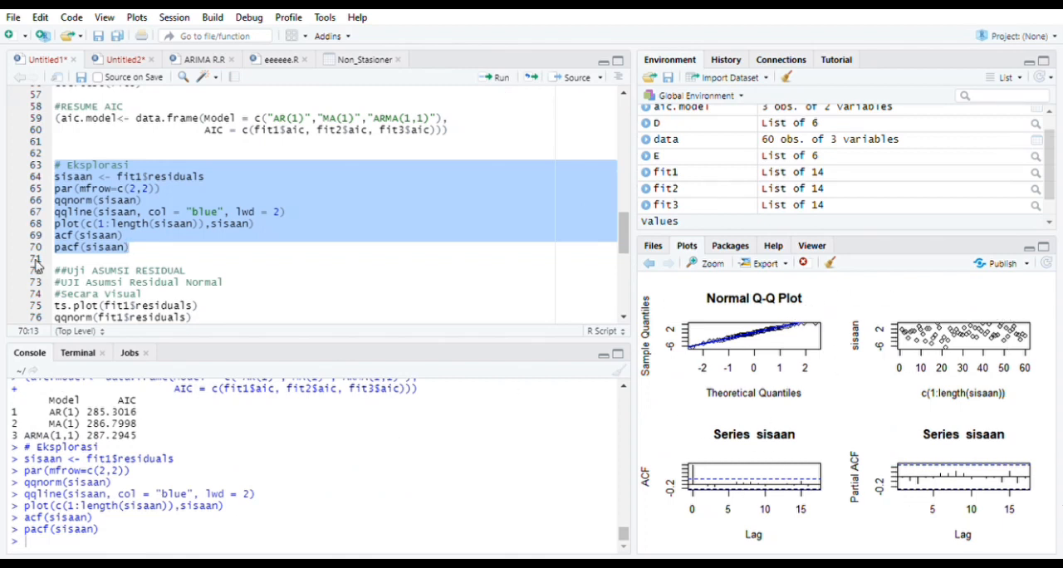
Run the visual residual normality check with the time series plot, Q-Q plot and Q-Q line of the fit1 residuals
{"action": "scroll", "coordinate": [106, 217], "scroll_direction": "down", "scroll_amount": 3}
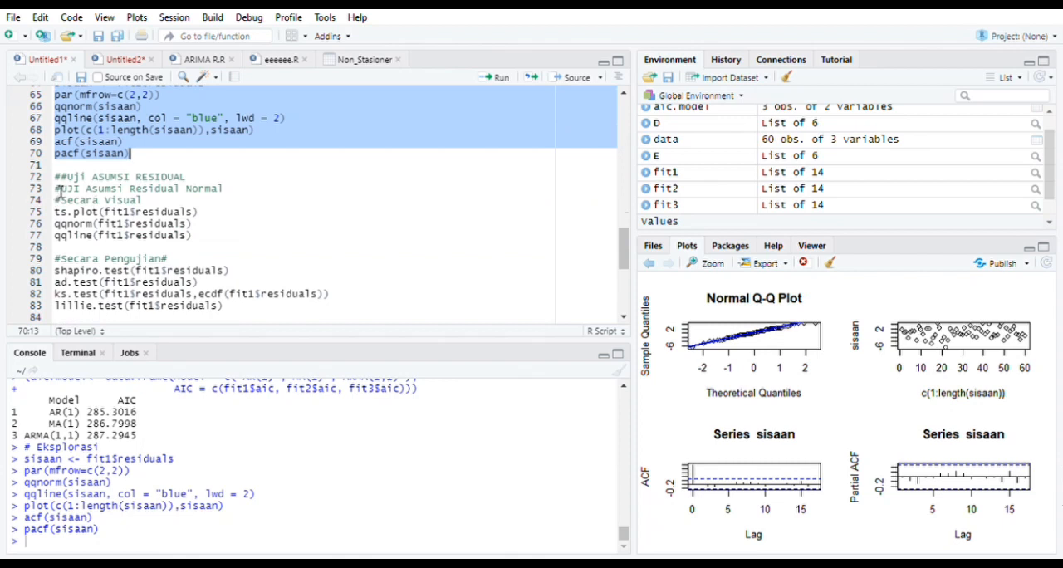
{"action": "left_click_drag", "start_coordinate": [54, 177], "coordinate": [206, 241]}
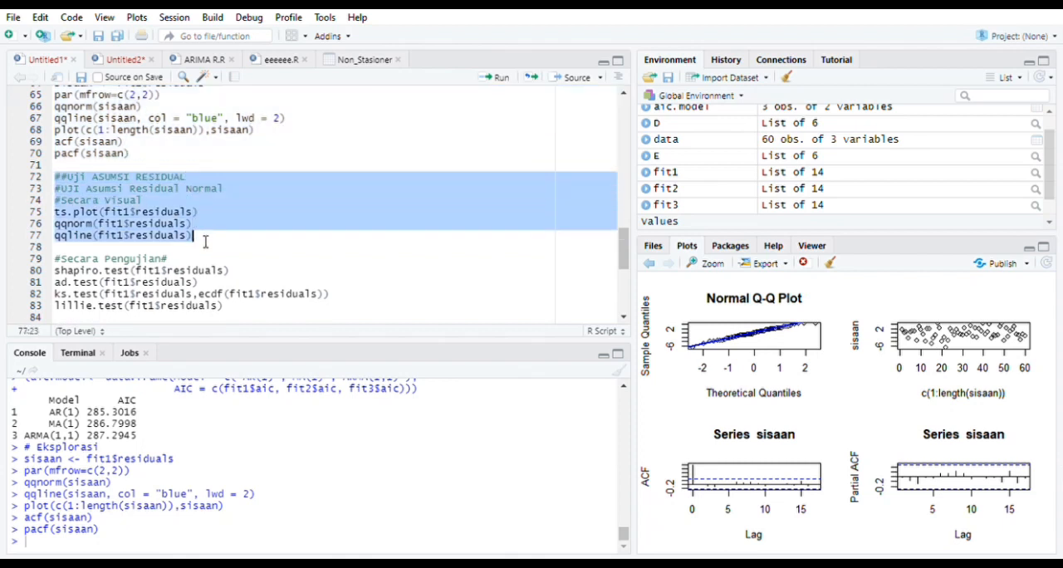
{"action": "left_click", "coordinate": [496, 79]}
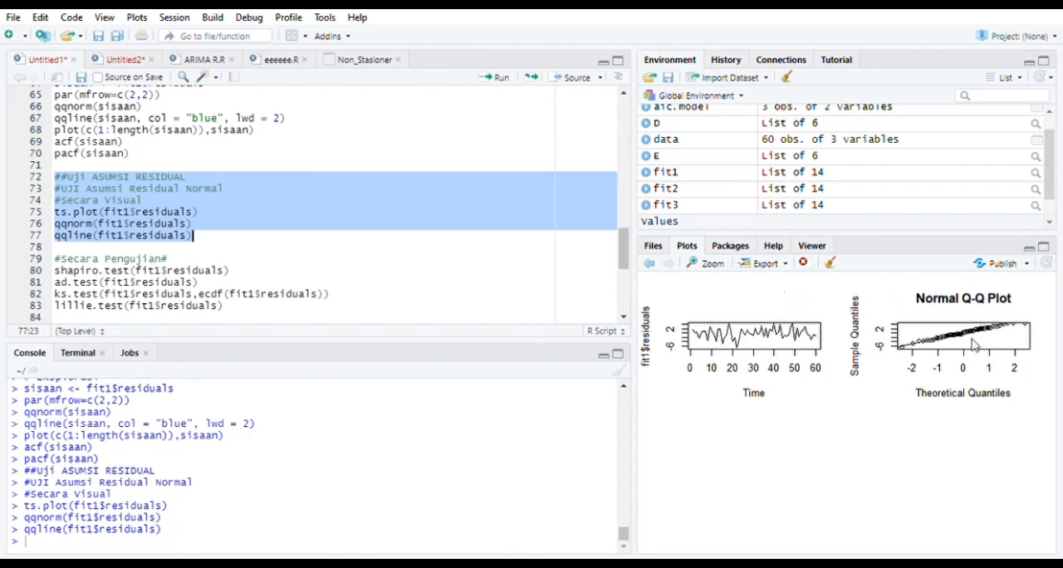
Run the Shapiro, Anderson-Darling, Kolmogorov-Smirnov and Lilliefors normality tests on the fit1 residuals
{"action": "scroll", "coordinate": [151, 255], "scroll_direction": "down", "scroll_amount": 1}
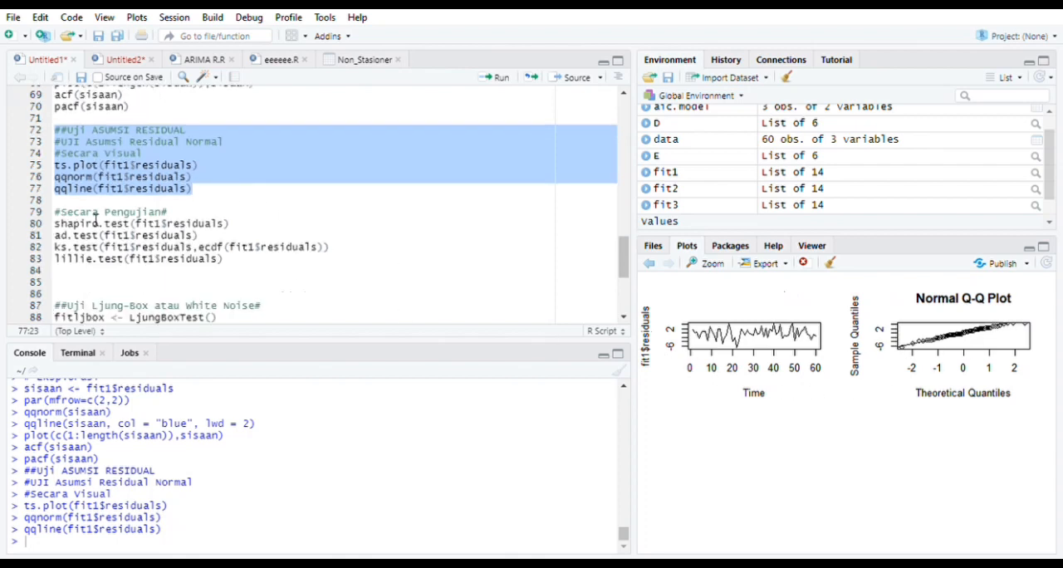
{"action": "left_click_drag", "start_coordinate": [55, 213], "coordinate": [237, 260]}
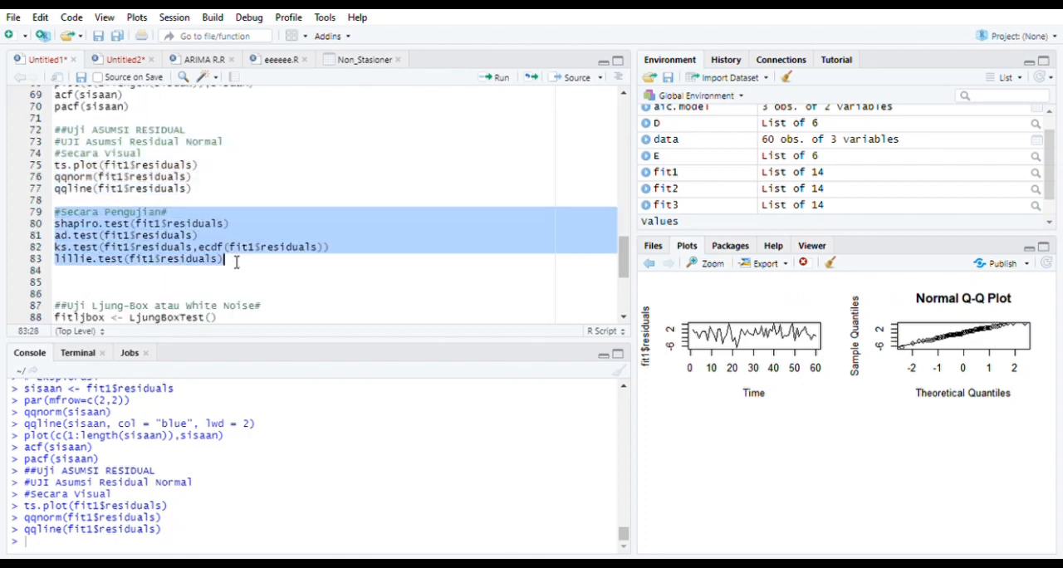
{"action": "left_click", "coordinate": [501, 80]}
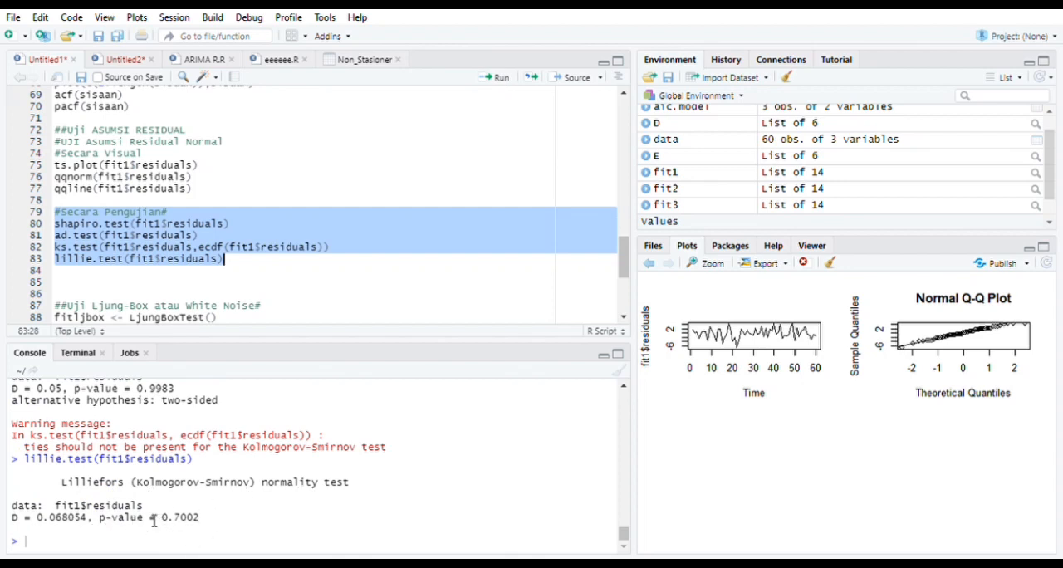
Run the Ljung-Box white noise block on the fit1 residuals for lags 6, 12, 24, 36 and 48
{"action": "scroll", "coordinate": [261, 240], "scroll_direction": "down", "scroll_amount": 3}
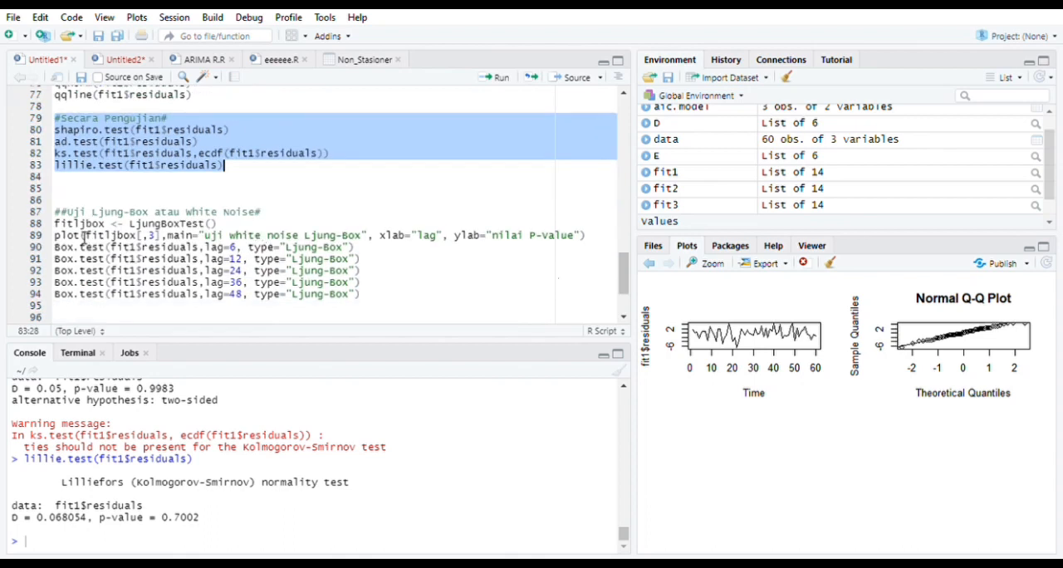
{"action": "left_click_drag", "start_coordinate": [53, 213], "coordinate": [380, 311]}
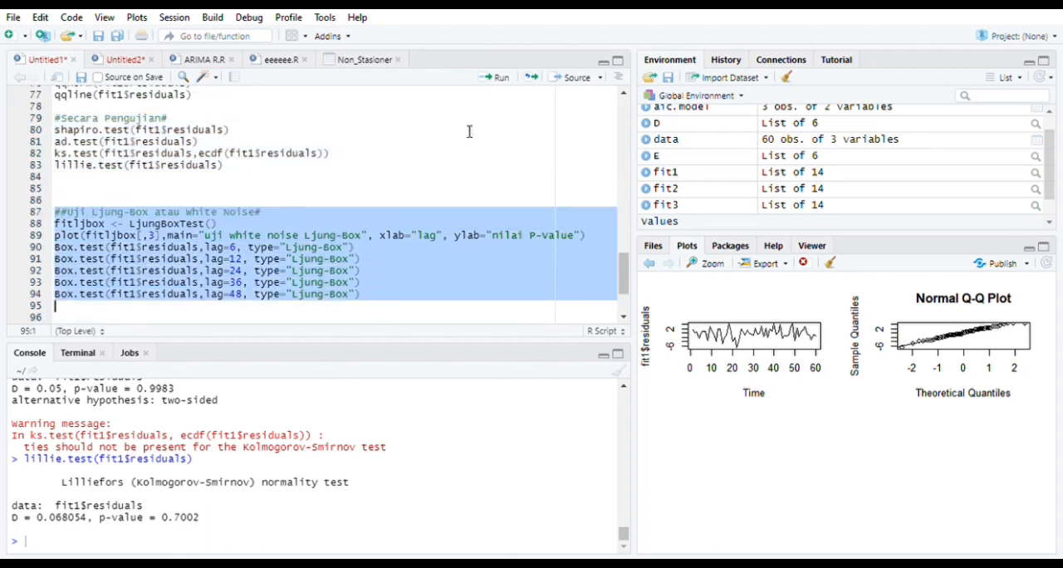
{"action": "left_click", "coordinate": [497, 78]}
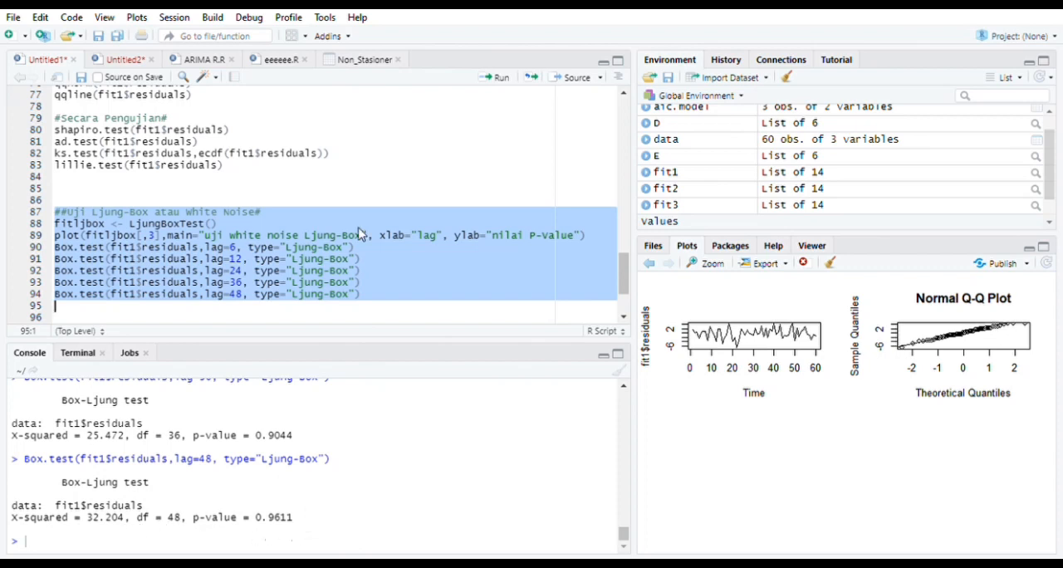
Run the forecast block that predicts Trade 10 periods ahead from fit1 at the 95% level and plots it as "Plot Hasil Peramalan"
{"action": "scroll", "coordinate": [357, 234], "scroll_direction": "down", "scroll_amount": 3}
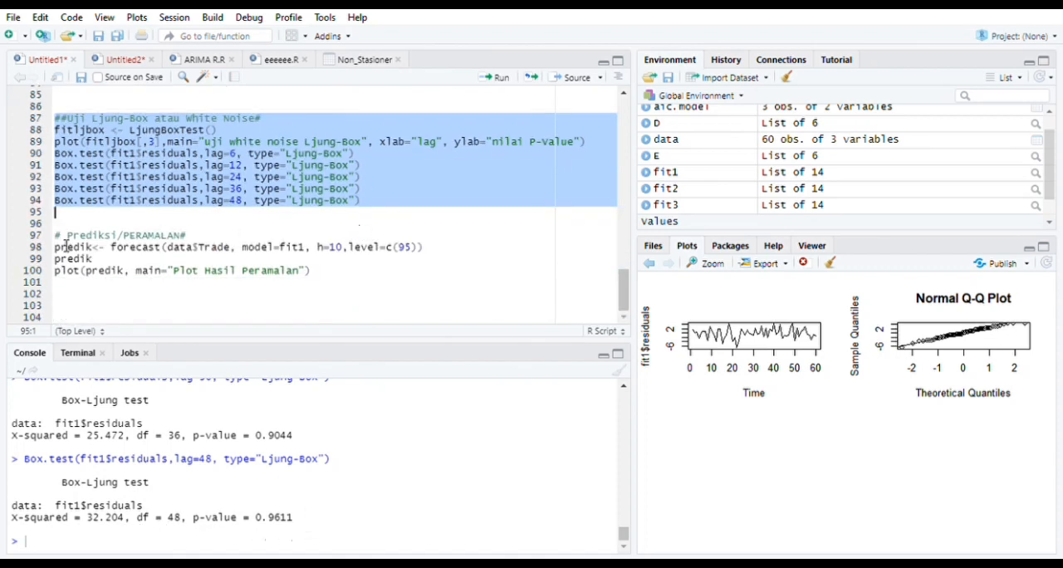
{"action": "left_click_drag", "start_coordinate": [52, 237], "coordinate": [199, 240]}
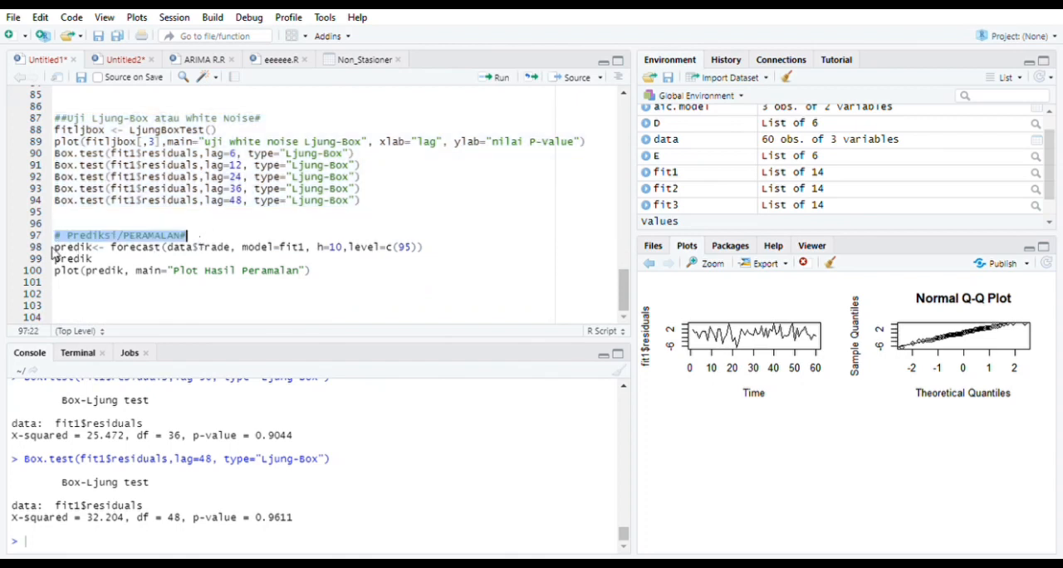
{"action": "left_click_drag", "start_coordinate": [54, 252], "coordinate": [341, 274]}
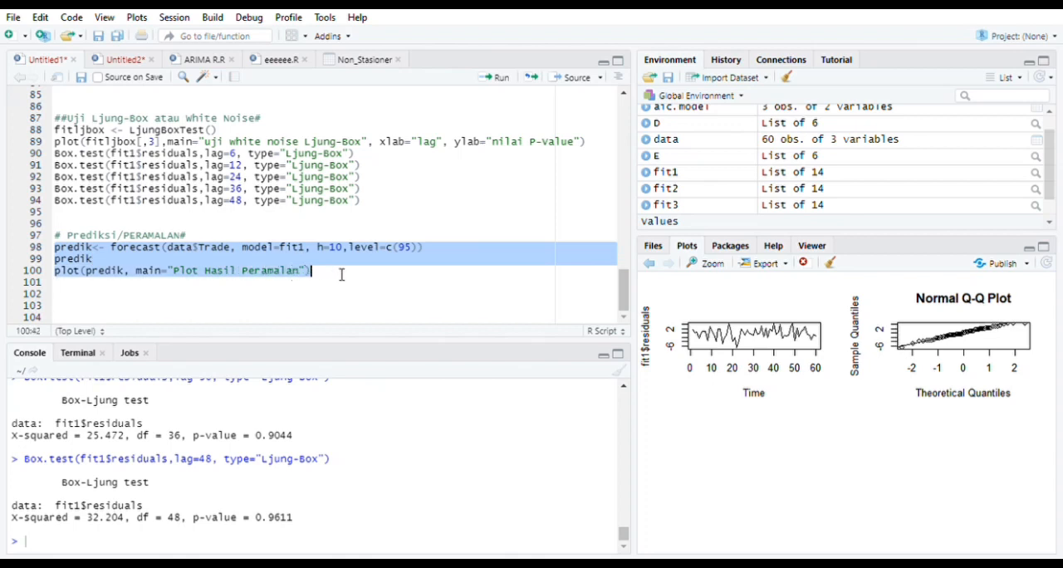
{"action": "left_click", "coordinate": [496, 78]}
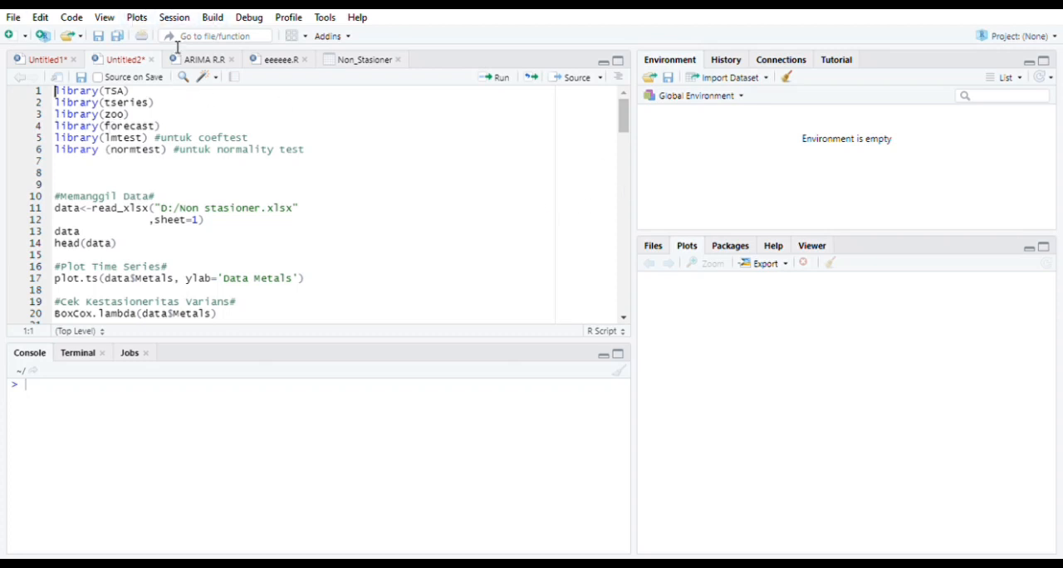
Run the Memanggil Data block of the Metals script to read sheet 1 of D:/Non stasioner.xlsx into data and print its head
{"action": "left_click_drag", "start_coordinate": [58, 92], "coordinate": [332, 179]}
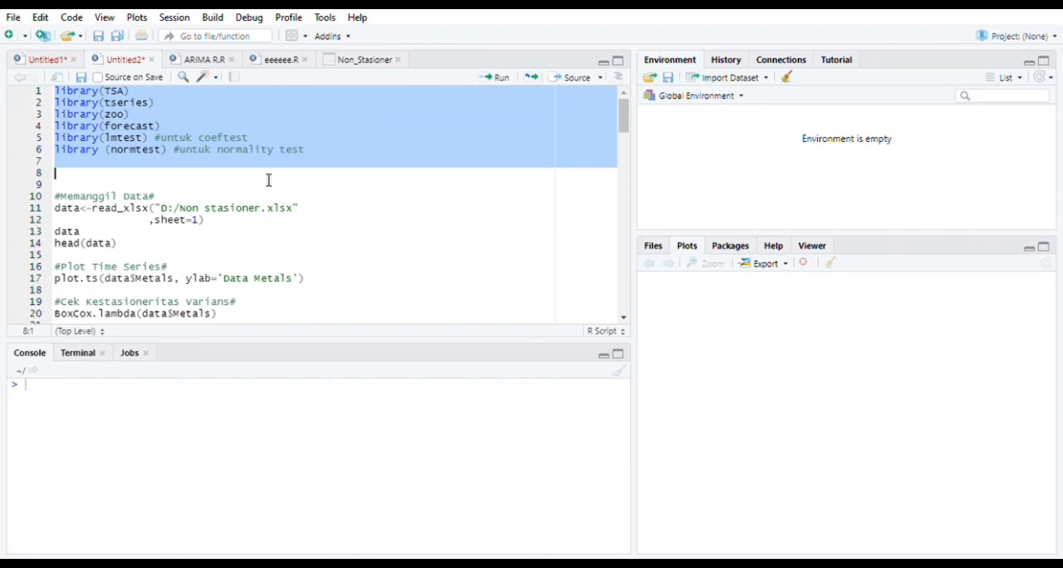
{"action": "scroll", "coordinate": [249, 174], "scroll_direction": "down", "scroll_amount": 2}
{"action": "left_click_drag", "start_coordinate": [55, 150], "coordinate": [189, 156]}
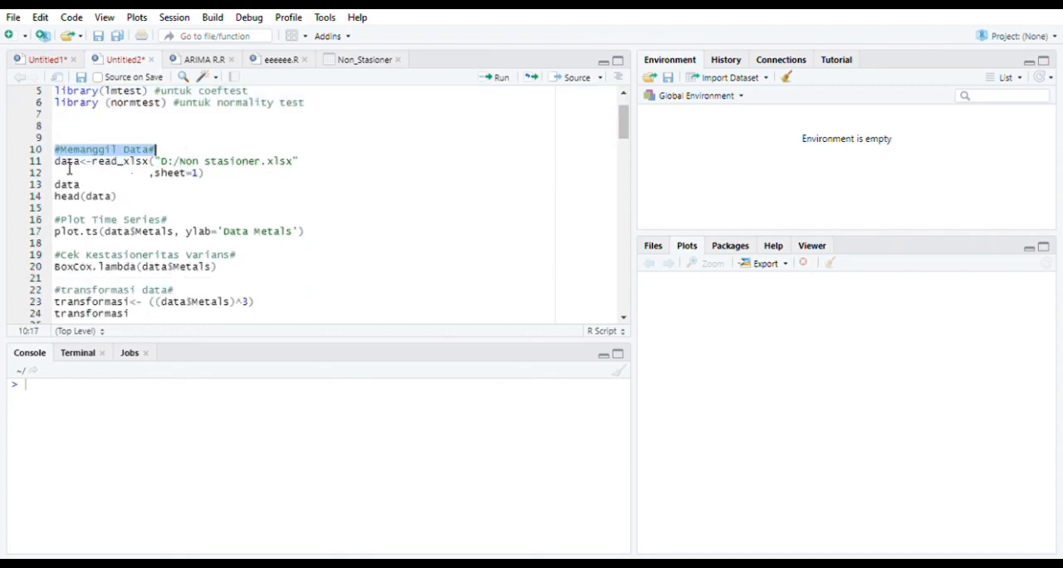
{"action": "left_click_drag", "start_coordinate": [55, 162], "coordinate": [255, 204]}
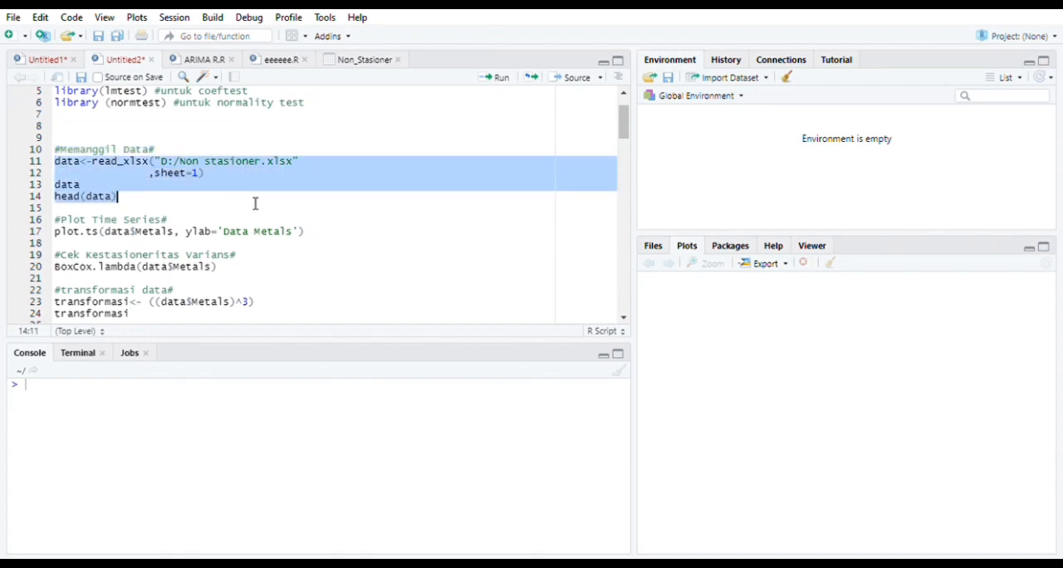
{"action": "left_click", "coordinate": [493, 83]}
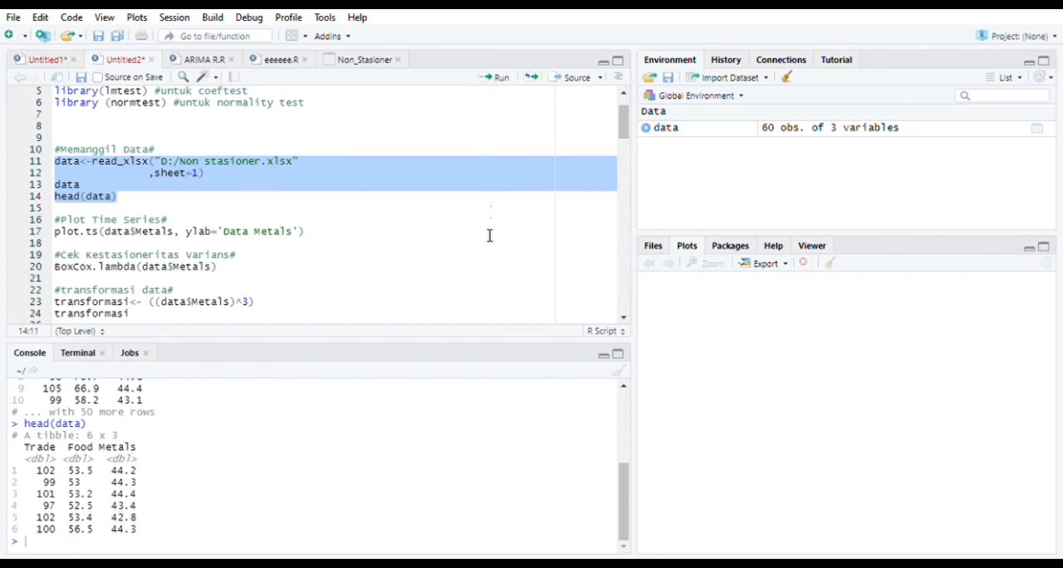
{"action": "scroll", "coordinate": [154, 532], "scroll_direction": "up", "scroll_amount": 5}
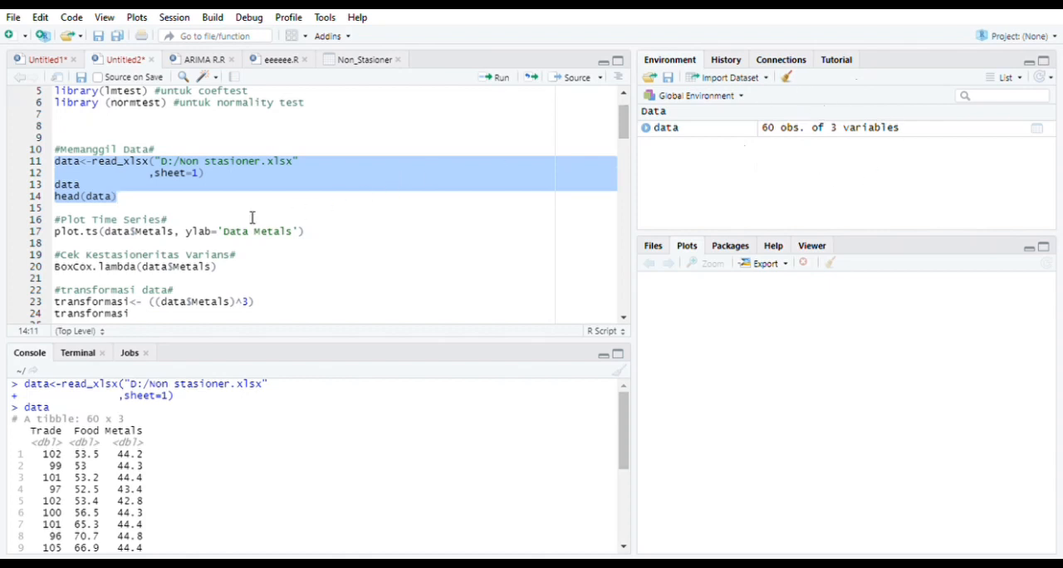
Plot the Metals time series with the y label "Data Metals" and compute its Box-Cox lambda to check variance stationarity
{"action": "scroll", "coordinate": [249, 218], "scroll_direction": "down", "scroll_amount": 1}
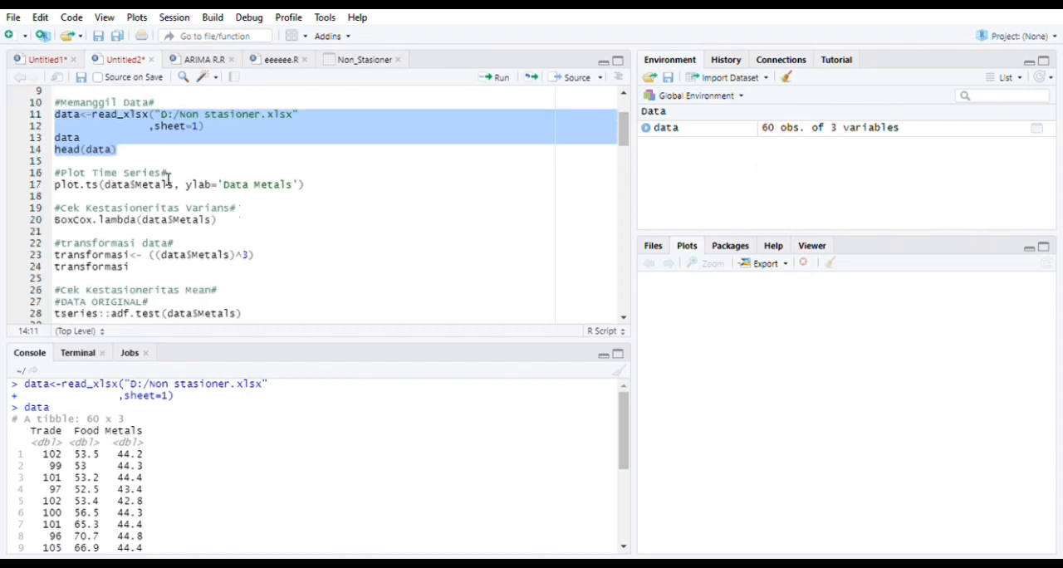
{"action": "left_click_drag", "start_coordinate": [59, 190], "coordinate": [318, 190]}
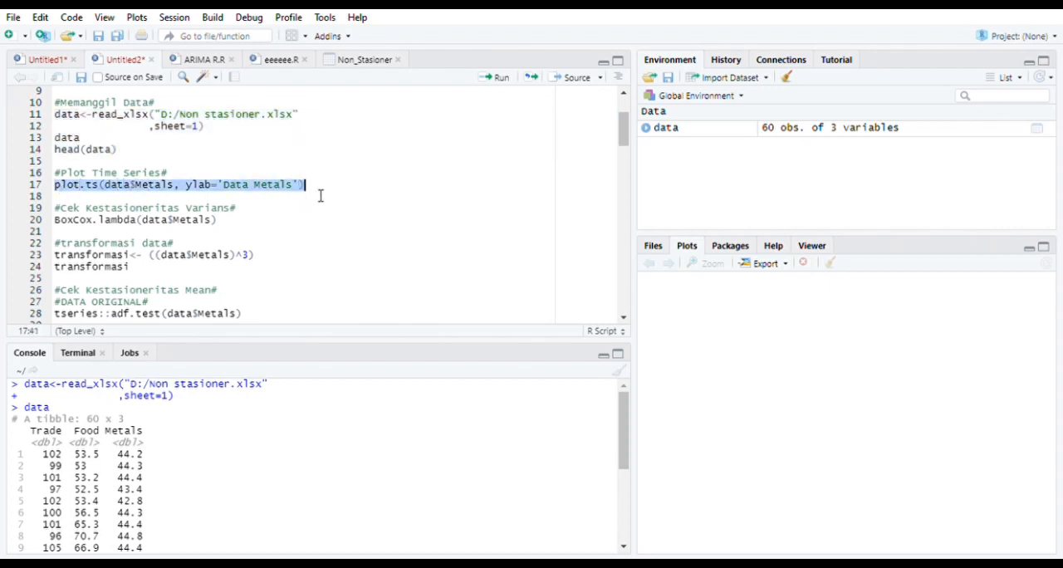
{"action": "left_click", "coordinate": [499, 83]}
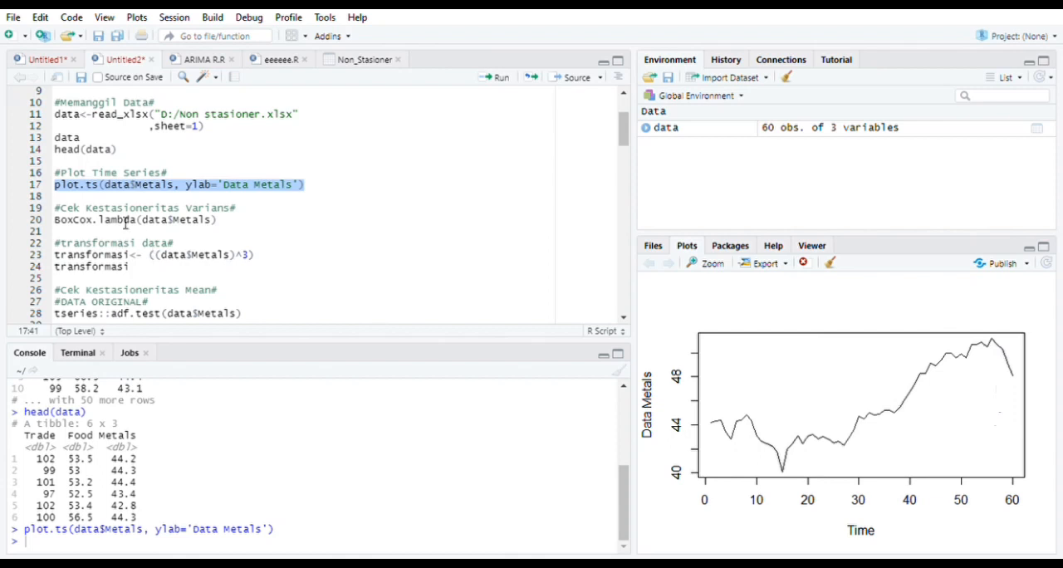
{"action": "left_click_drag", "start_coordinate": [55, 209], "coordinate": [247, 215]}
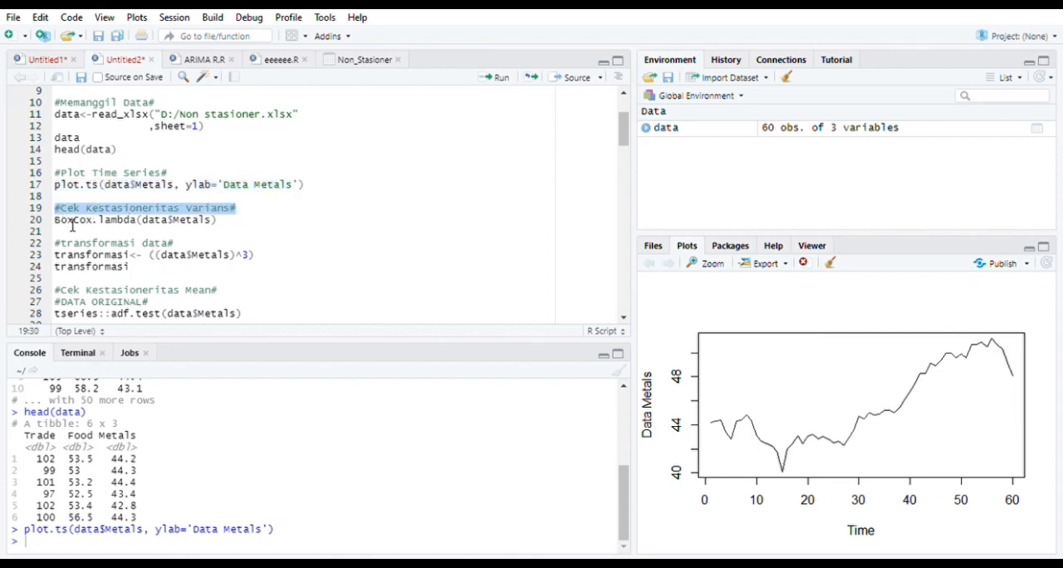
{"action": "left_click_drag", "start_coordinate": [54, 220], "coordinate": [235, 231]}
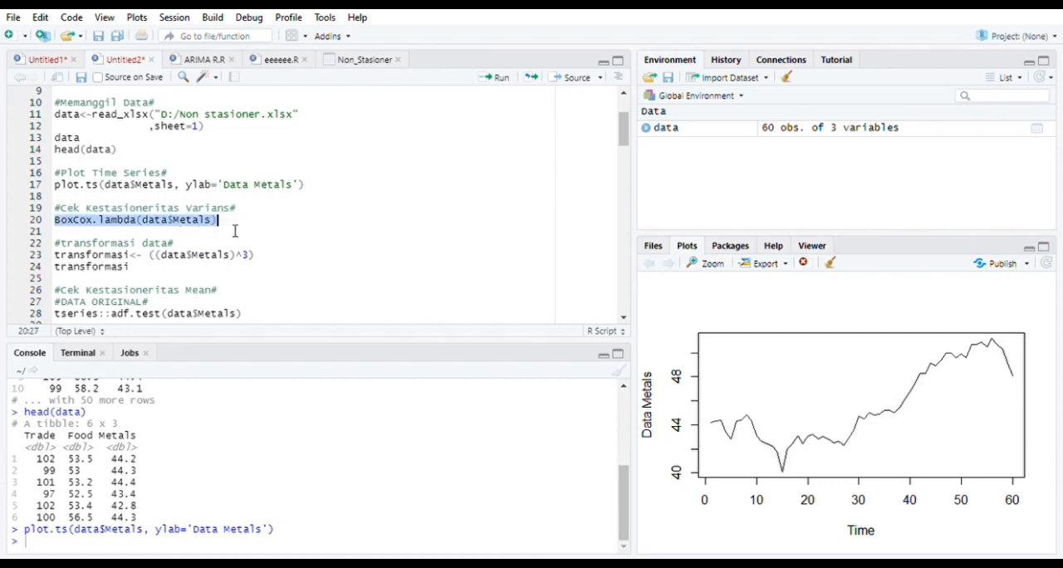
{"action": "left_click", "coordinate": [492, 80]}
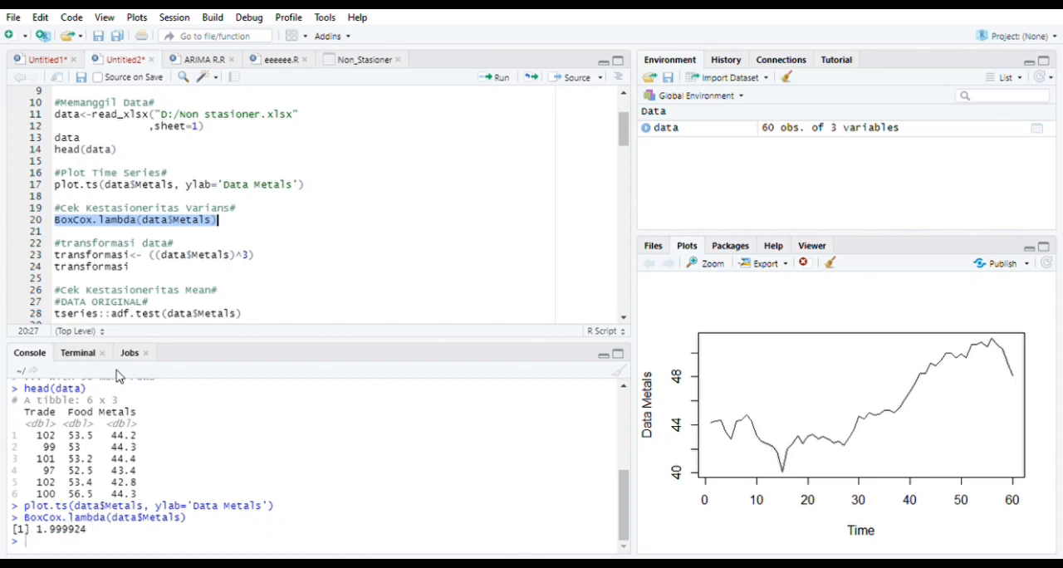
Run the transformation block that stores the cube of Metals in transformasi and prints it
{"action": "scroll", "coordinate": [65, 249], "scroll_direction": "down", "scroll_amount": 2}
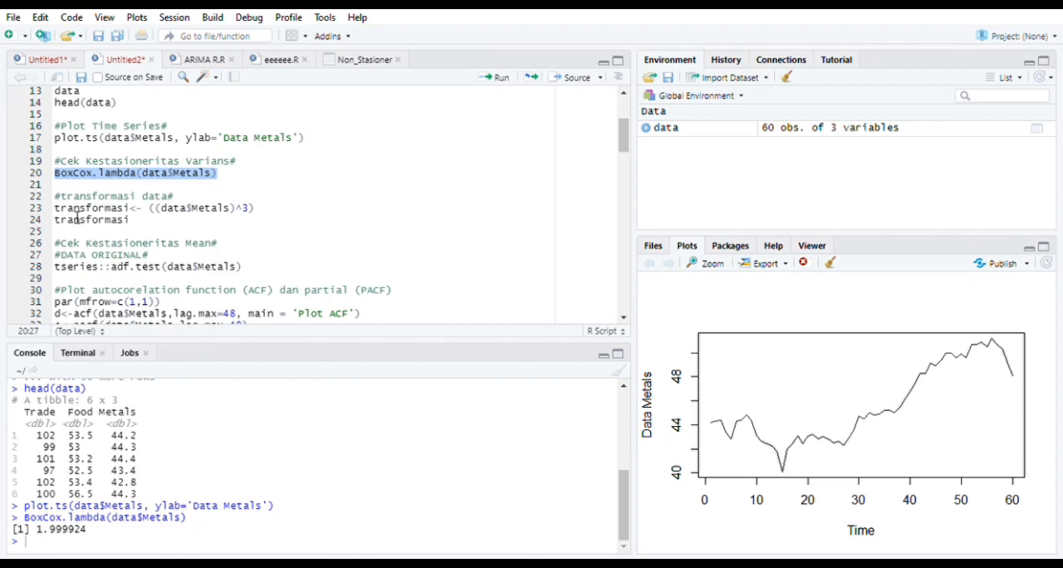
{"action": "left_click_drag", "start_coordinate": [54, 207], "coordinate": [148, 228]}
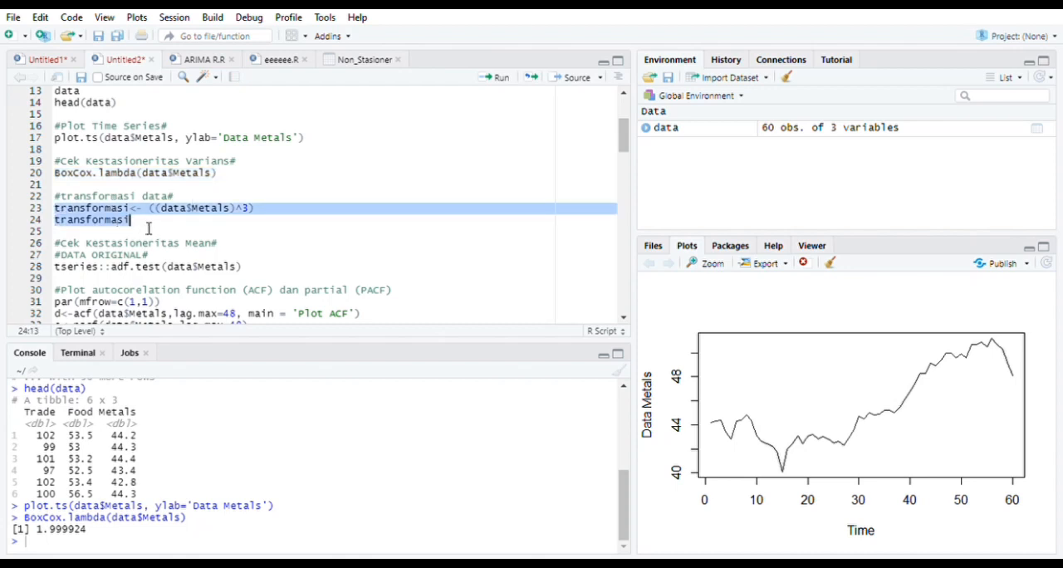
{"action": "left_click", "coordinate": [499, 78]}
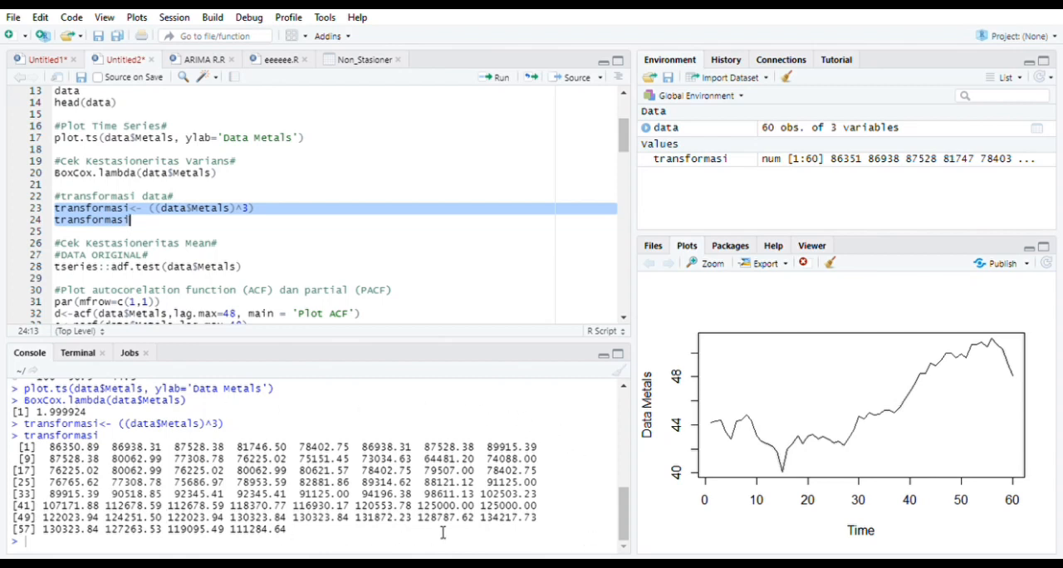
Run the augmented Dickey-Fuller test on the original Metals data and draw its ACF and PACF plots up to lag 48
{"action": "scroll", "coordinate": [185, 285], "scroll_direction": "down", "scroll_amount": 3}
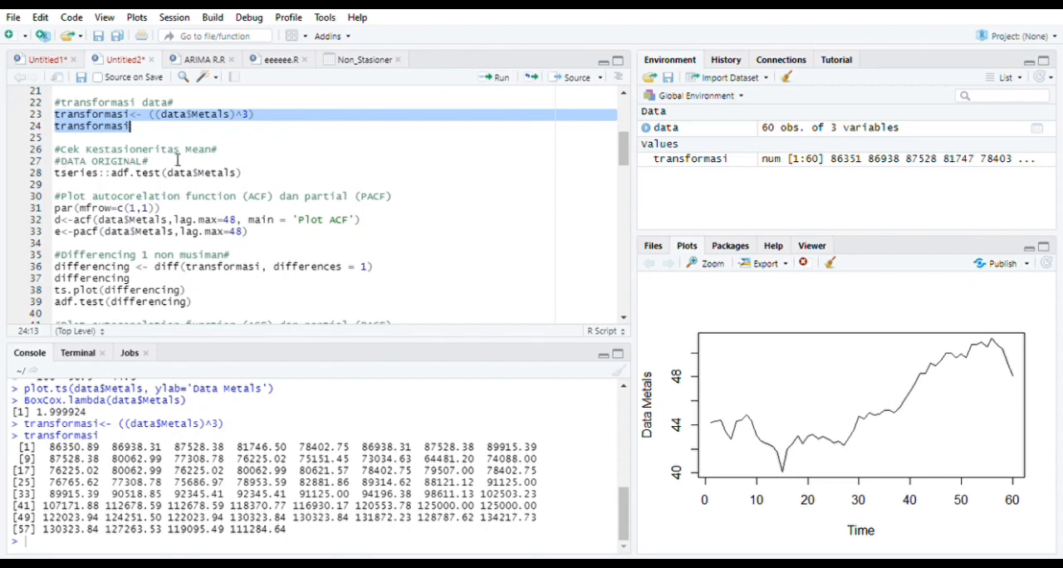
{"action": "left_click", "coordinate": [60, 172]}
{"action": "left_click_drag", "start_coordinate": [136, 181], "coordinate": [253, 179]}
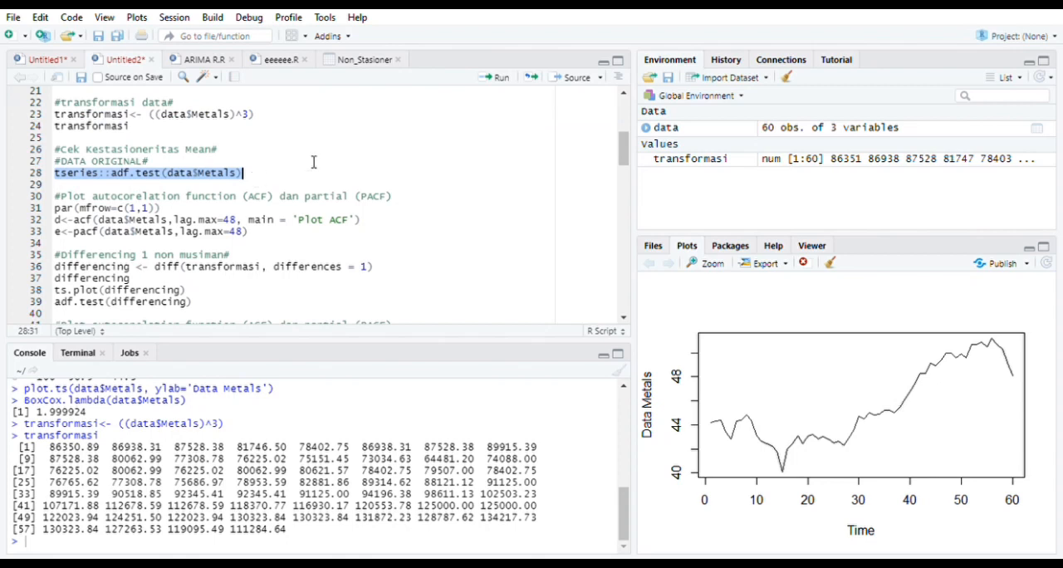
{"action": "left_click", "coordinate": [500, 79]}
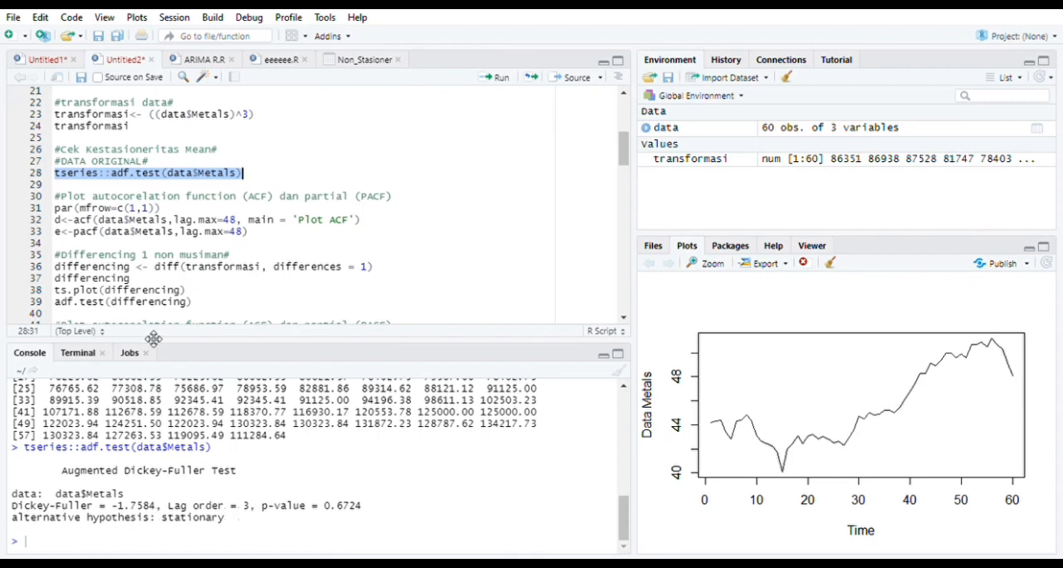
{"action": "left_click_drag", "start_coordinate": [55, 198], "coordinate": [415, 250]}
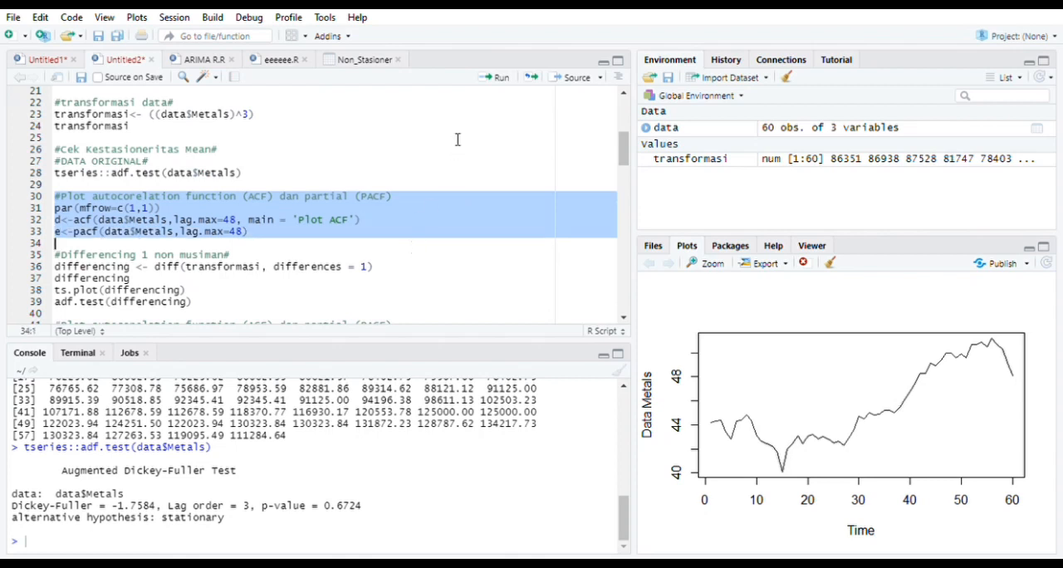
{"action": "left_click", "coordinate": [495, 78]}
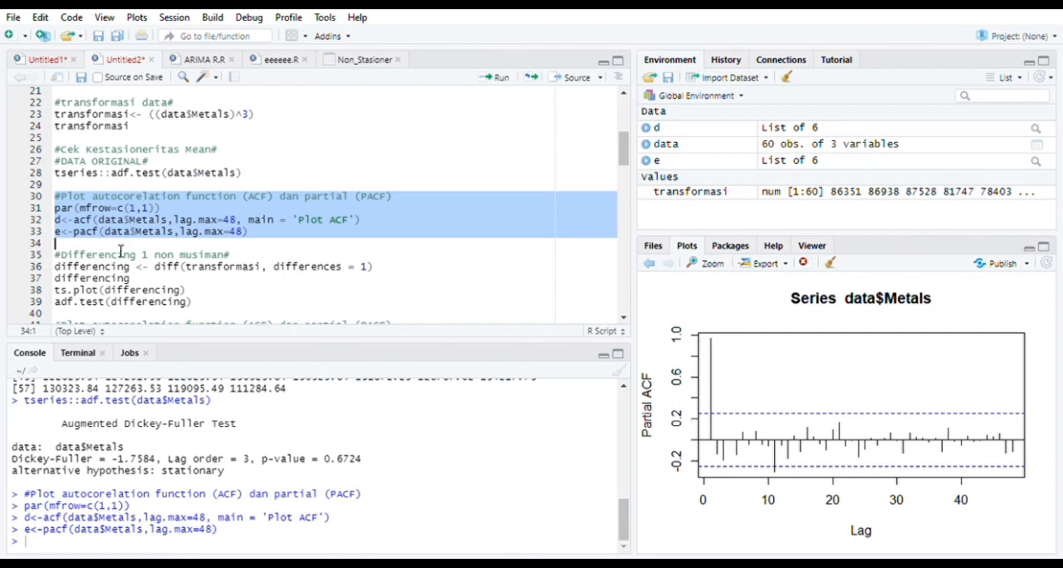
Difference transformasi once, plot and ADF-test the differenced series, and draw its ACF and PACF up to lag 48
{"action": "left_click_drag", "start_coordinate": [55, 255], "coordinate": [250, 307]}
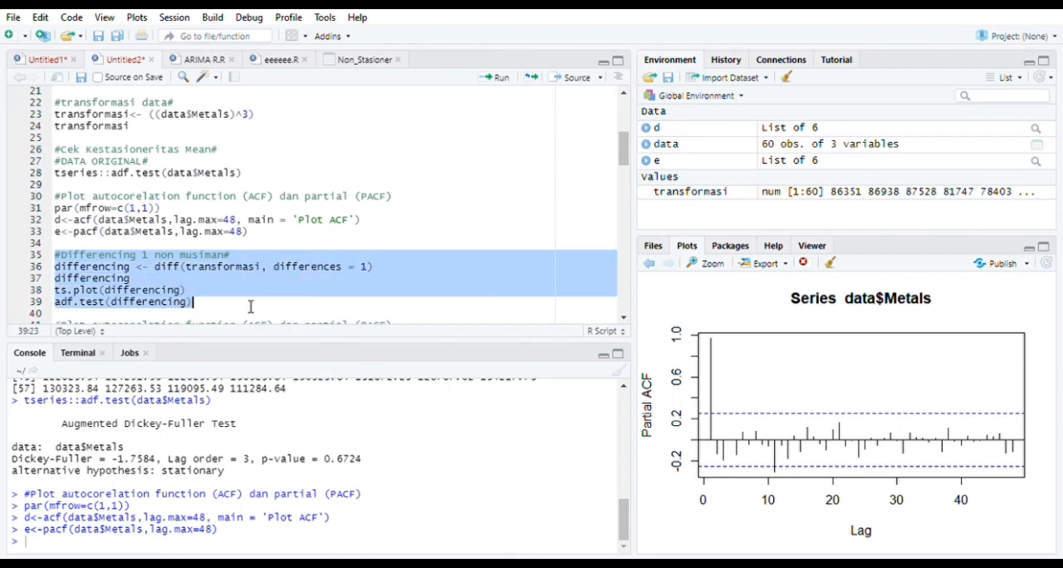
{"action": "left_click", "coordinate": [496, 78]}
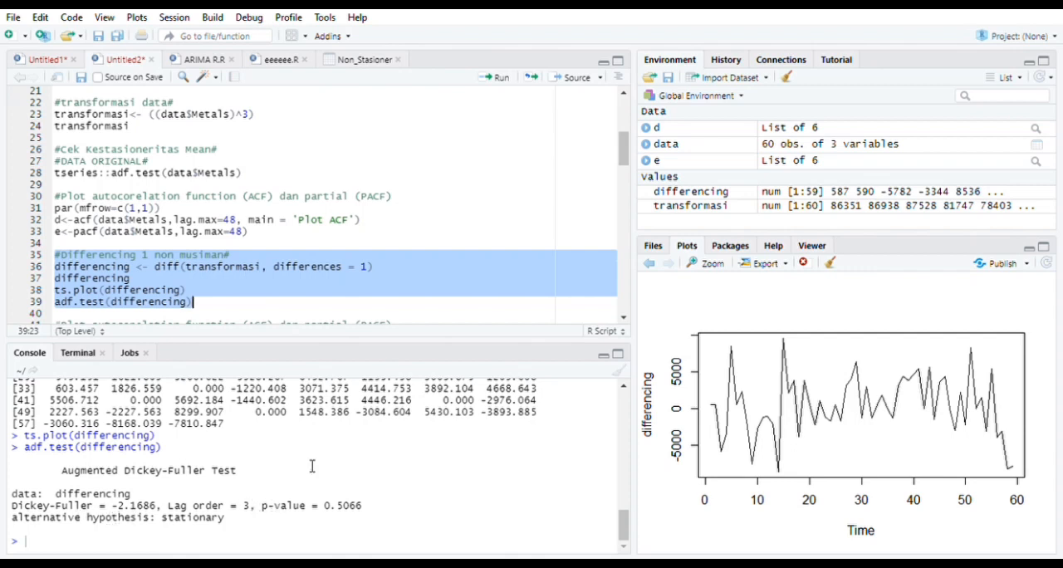
{"action": "scroll", "coordinate": [493, 181], "scroll_direction": "down", "scroll_amount": 4}
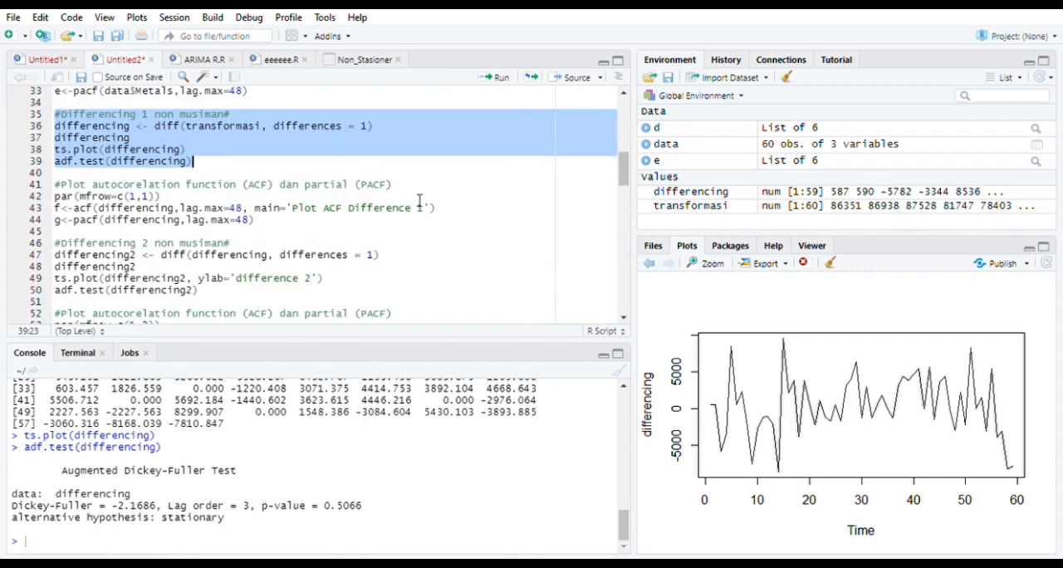
{"action": "left_click_drag", "start_coordinate": [56, 185], "coordinate": [368, 222]}
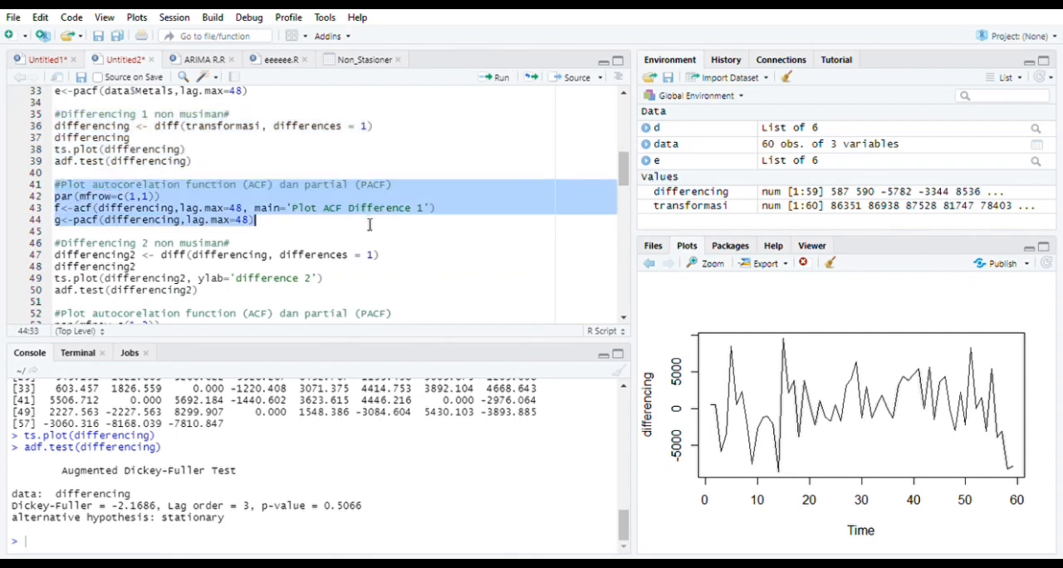
{"action": "left_click", "coordinate": [490, 80]}
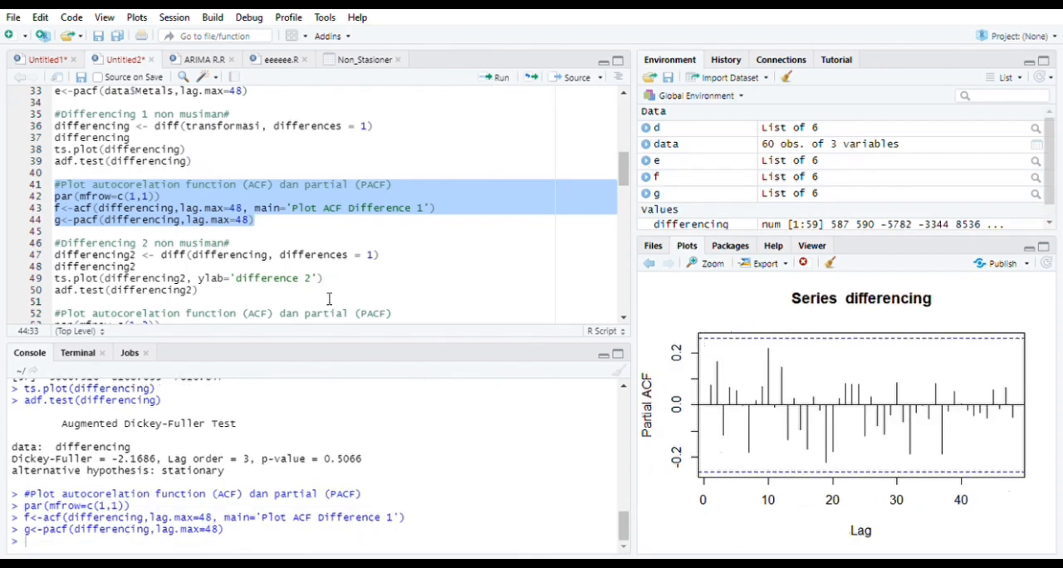
Difference the series a second time into differencing2, plot and ADF-test it, and draw its ACF and PACF side by side up to lag 48
{"action": "left_click_drag", "start_coordinate": [55, 243], "coordinate": [238, 299]}
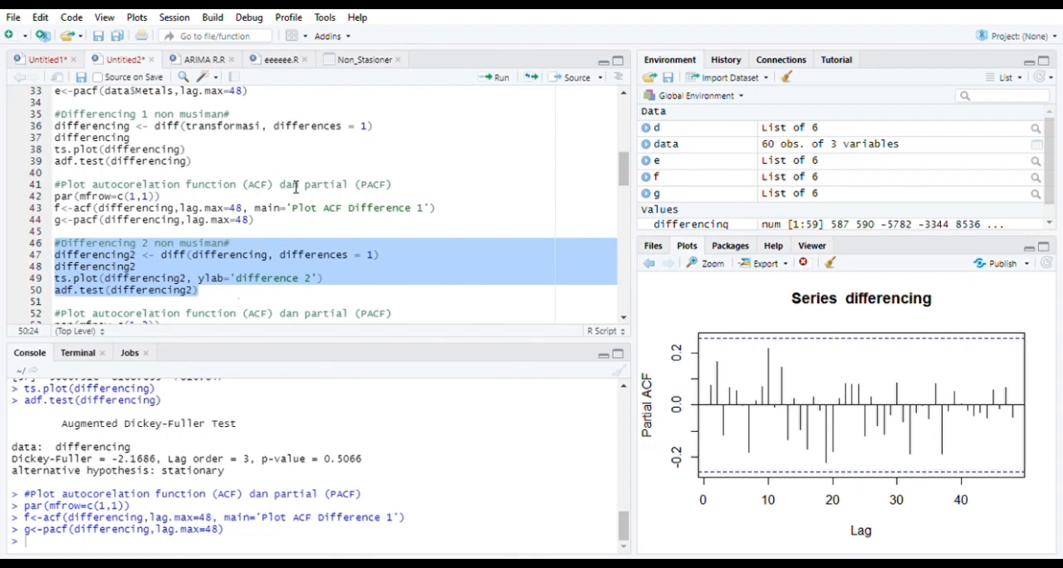
{"action": "left_click", "coordinate": [492, 79]}
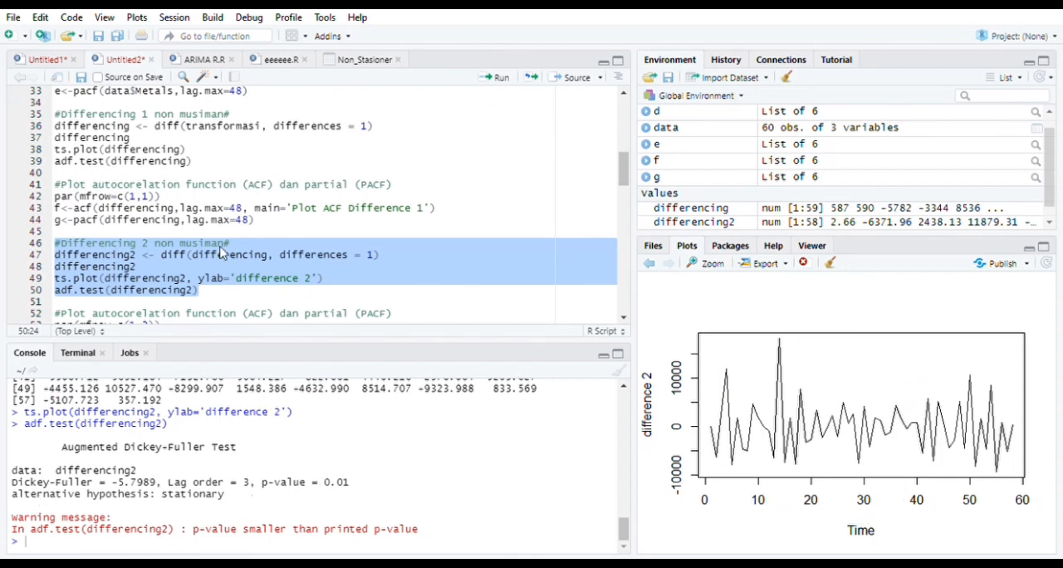
{"action": "scroll", "coordinate": [226, 237], "scroll_direction": "down", "scroll_amount": 3}
{"action": "scroll", "coordinate": [226, 237], "scroll_direction": "down", "scroll_amount": 2}
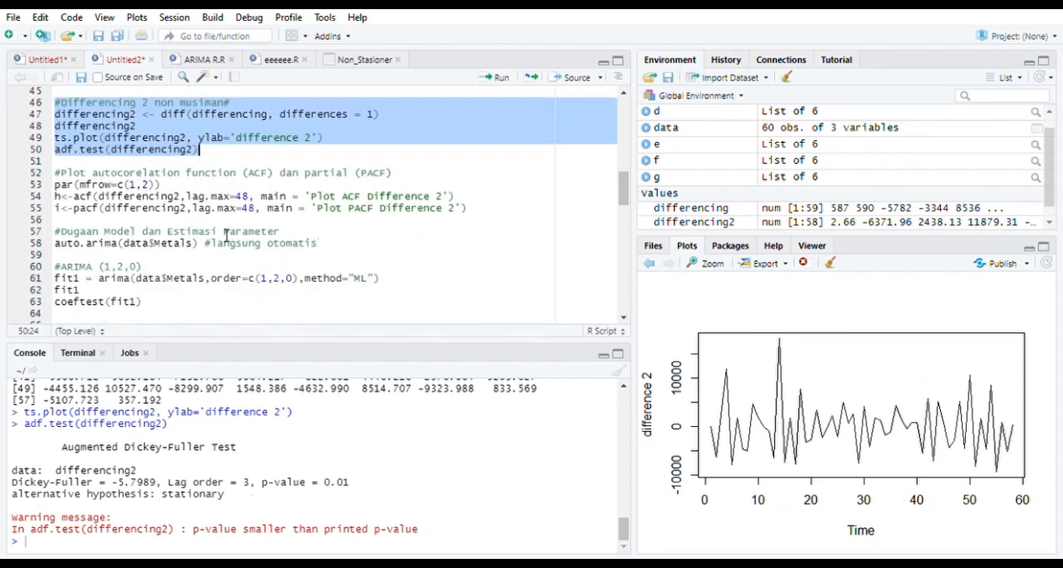
{"action": "left_click_drag", "start_coordinate": [54, 174], "coordinate": [488, 213]}
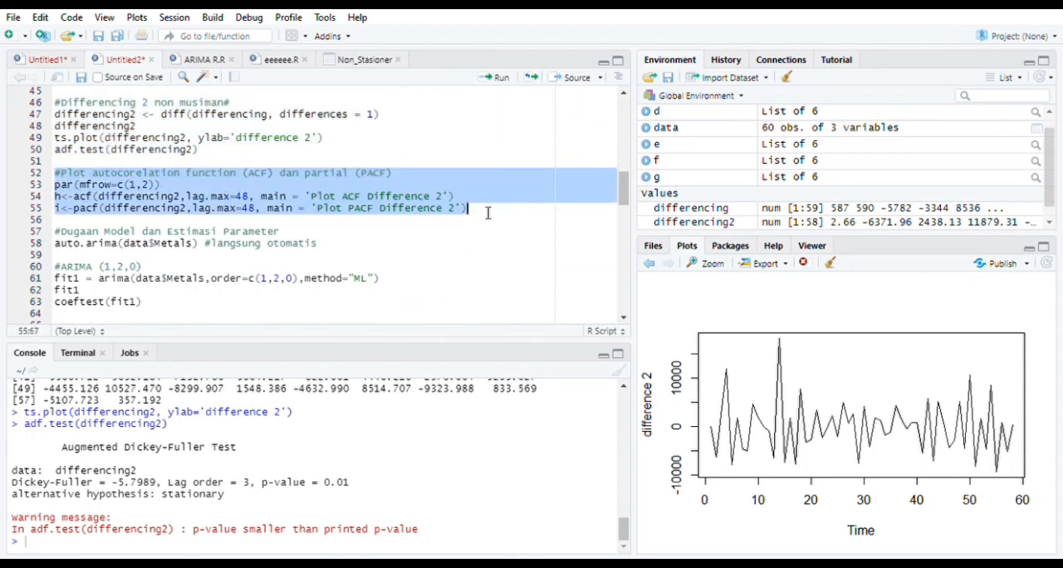
{"action": "left_click", "coordinate": [490, 83]}
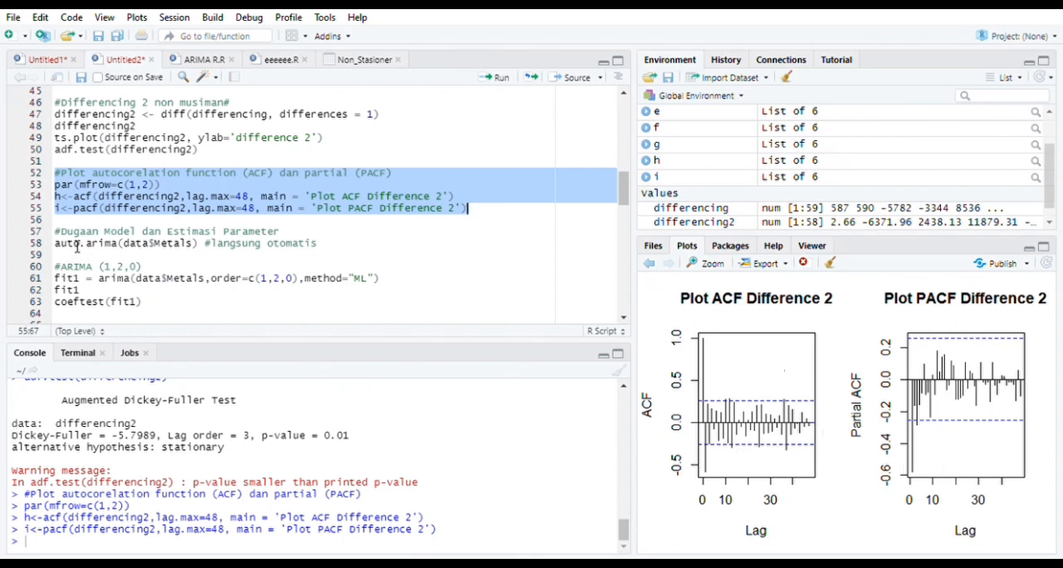
Run auto.arima on the Metals data to get an automatic model suggestion
{"action": "left_click_drag", "start_coordinate": [62, 237], "coordinate": [331, 255]}
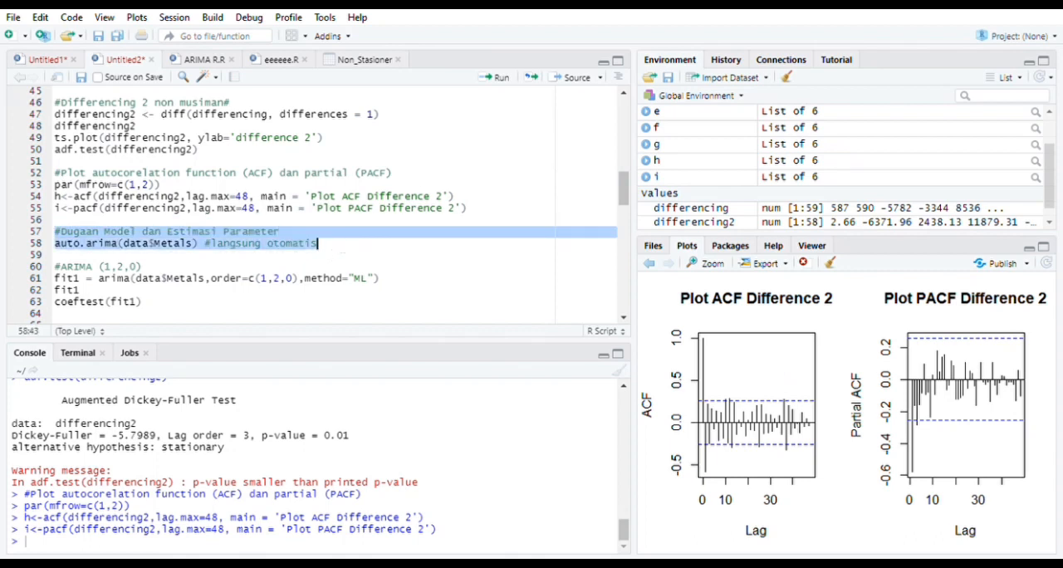
{"action": "left_click", "coordinate": [499, 78]}
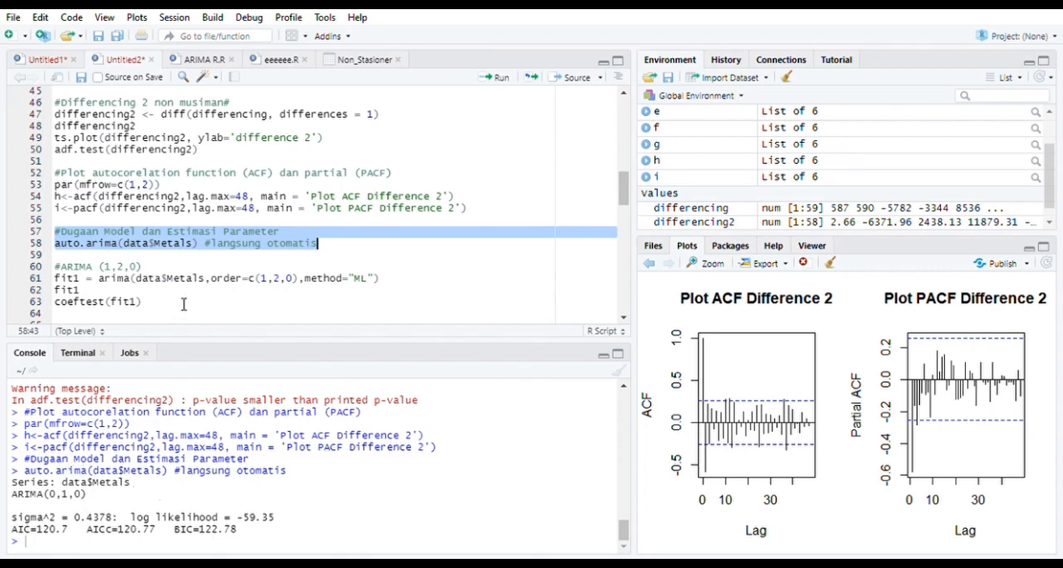
Fit ARIMA (1,2,0) to the Metals data as fit1 with maximum likelihood, test its coefficients and review the output
{"action": "scroll", "coordinate": [207, 253], "scroll_direction": "down", "scroll_amount": 3}
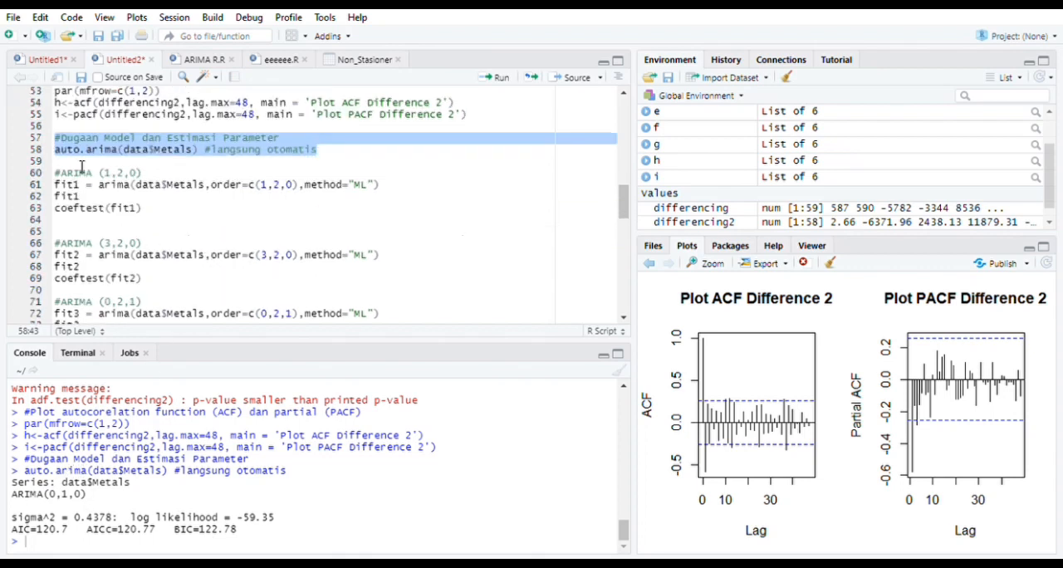
{"action": "left_click_drag", "start_coordinate": [55, 173], "coordinate": [158, 212]}
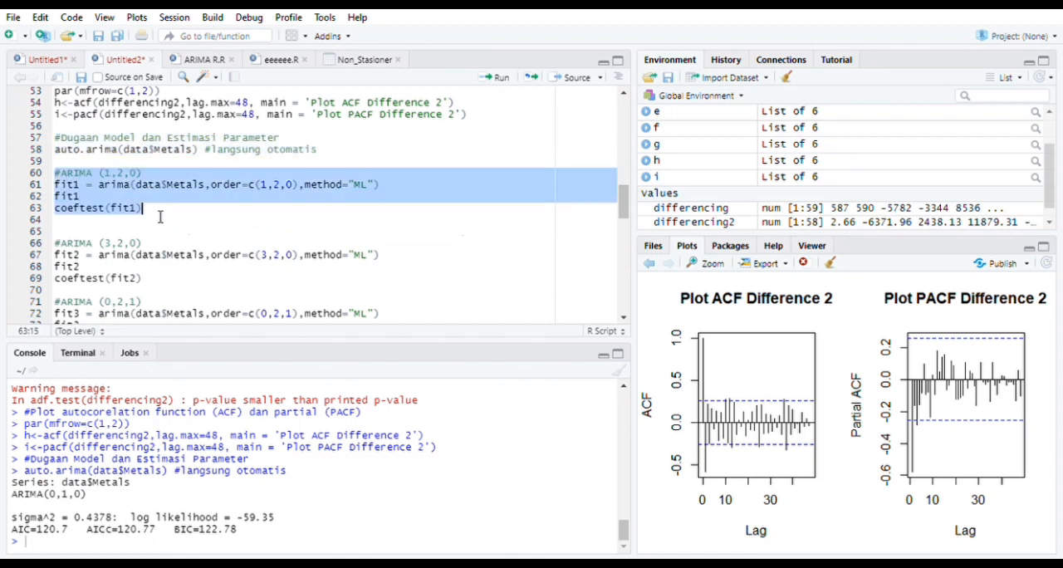
{"action": "left_click", "coordinate": [498, 78]}
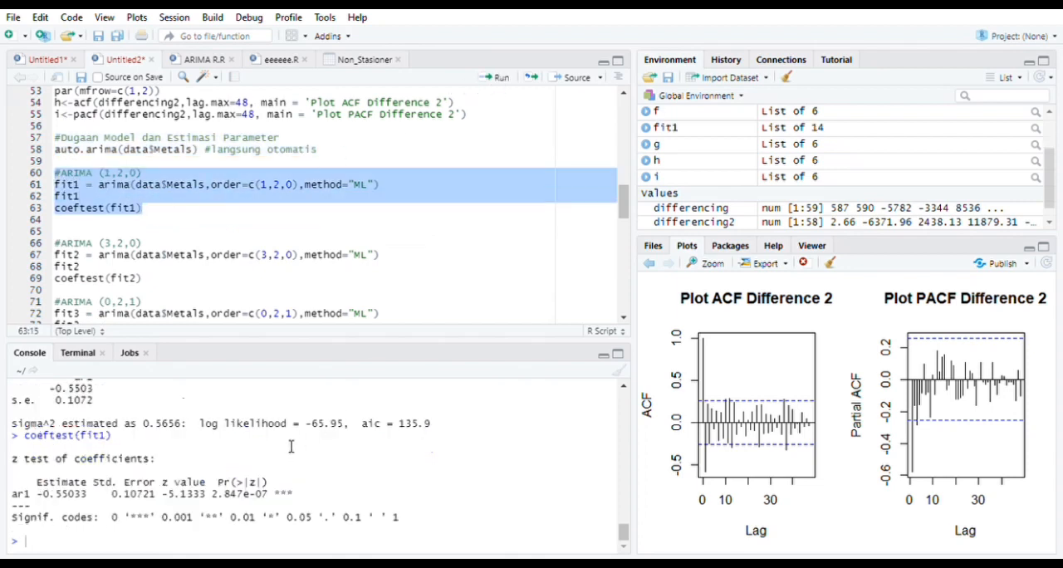
{"action": "scroll", "coordinate": [291, 447], "scroll_direction": "up", "scroll_amount": 2}
{"action": "scroll", "coordinate": [291, 447], "scroll_direction": "up", "scroll_amount": 2}
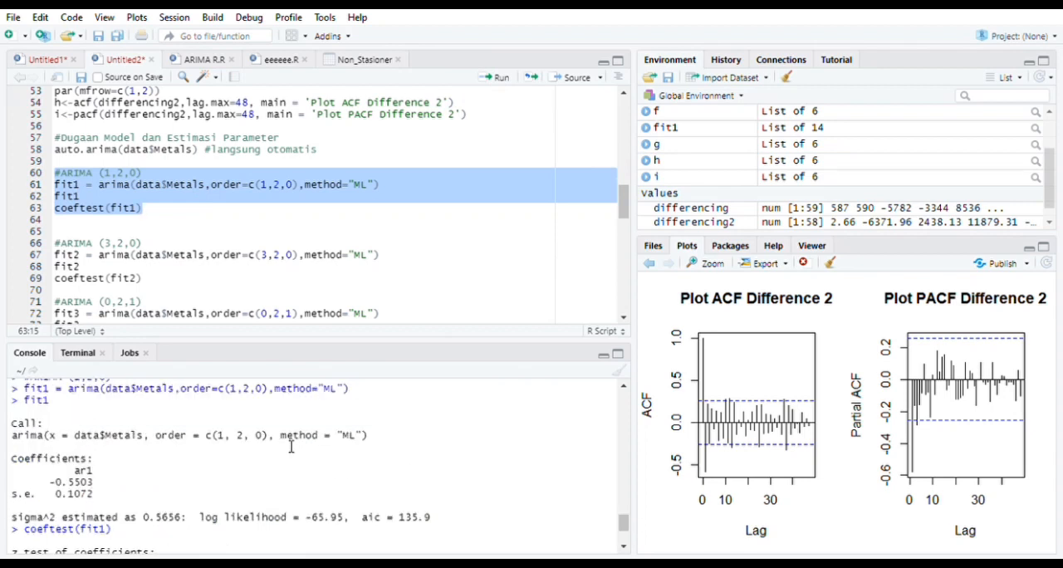
{"action": "scroll", "coordinate": [291, 447], "scroll_direction": "up", "scroll_amount": 4}
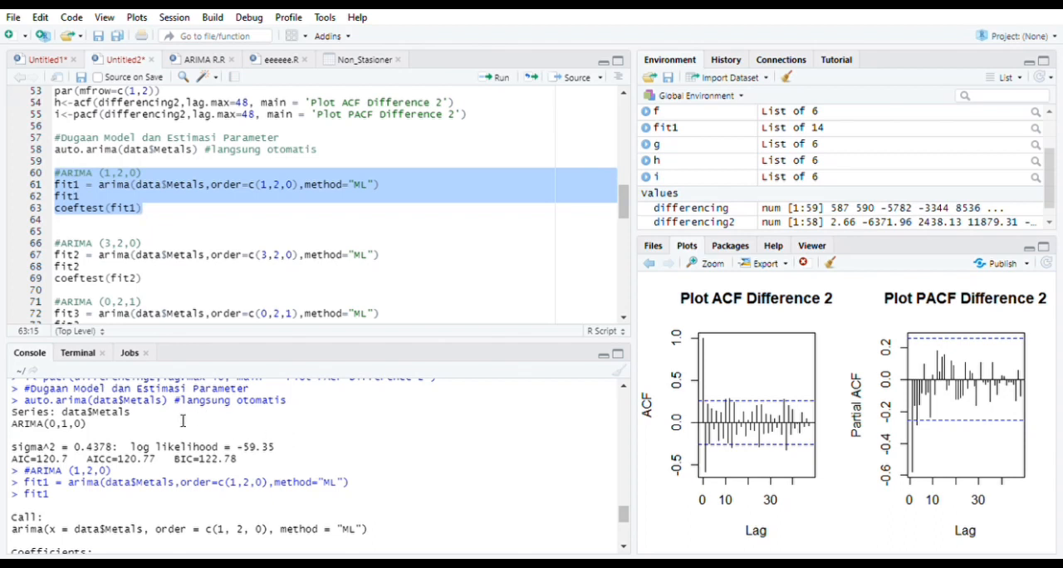
{"action": "scroll", "coordinate": [141, 443], "scroll_direction": "up", "scroll_amount": 2}
{"action": "scroll", "coordinate": [140, 443], "scroll_direction": "down", "scroll_amount": 6}
{"action": "scroll", "coordinate": [140, 446], "scroll_direction": "down", "scroll_amount": 4}
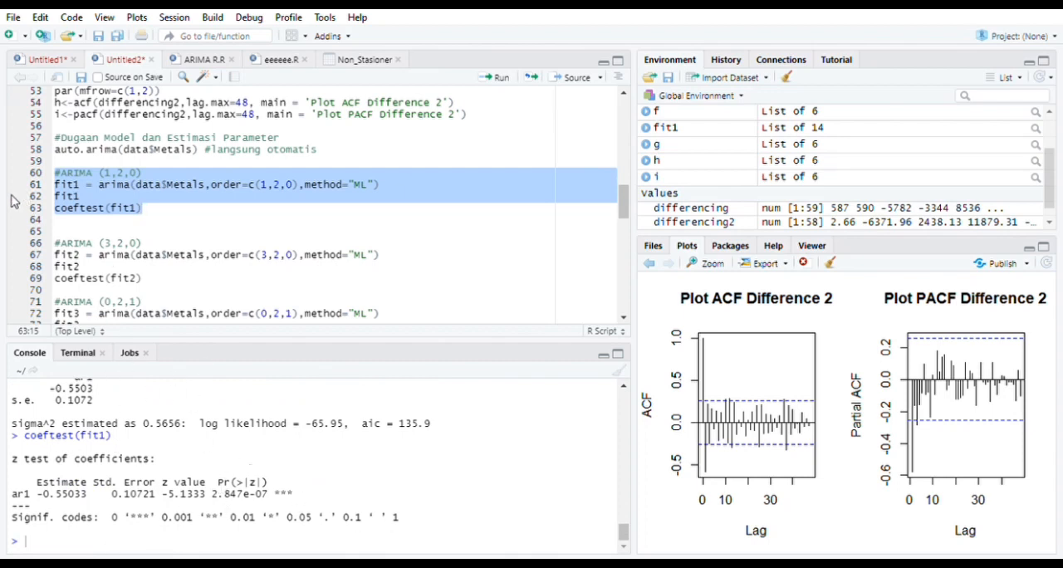
Fit ARIMA (3,2,0) to the Metals data as fit2 with maximum likelihood and test its coefficients
{"action": "left_click_drag", "start_coordinate": [58, 243], "coordinate": [178, 284]}
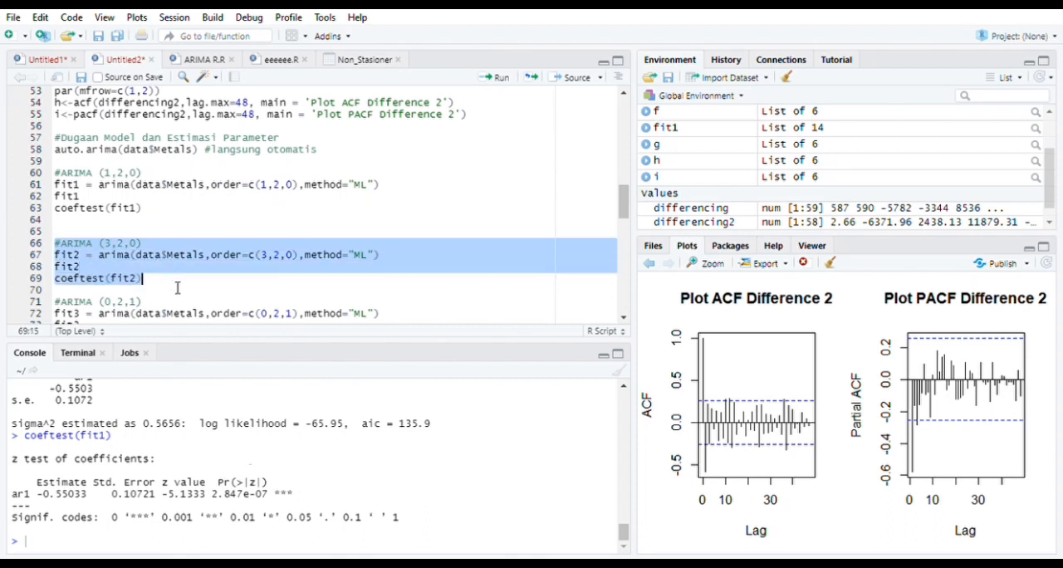
{"action": "left_click", "coordinate": [498, 77]}
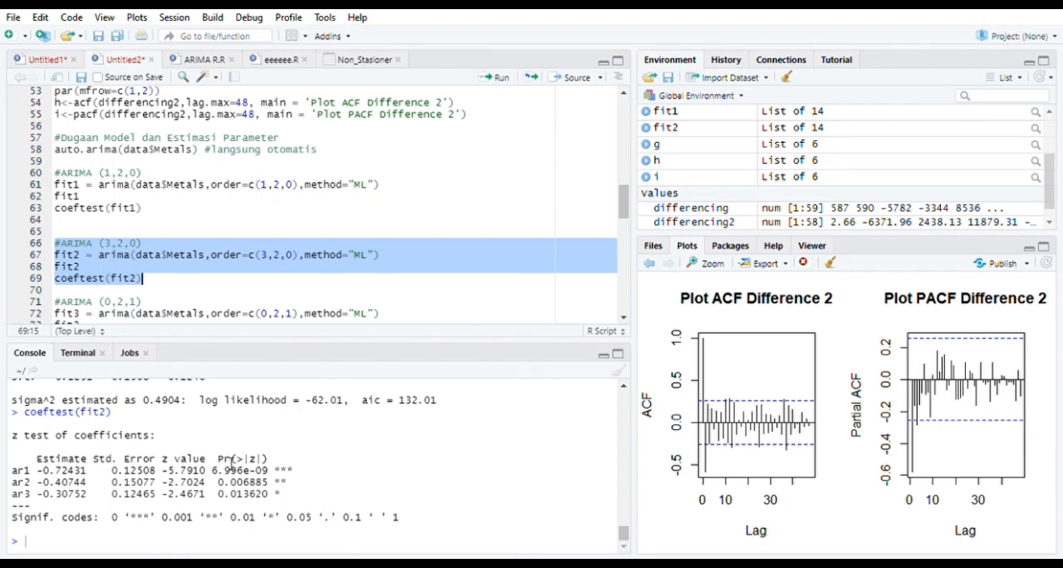
{"action": "scroll", "coordinate": [231, 462], "scroll_direction": "up", "scroll_amount": 5}
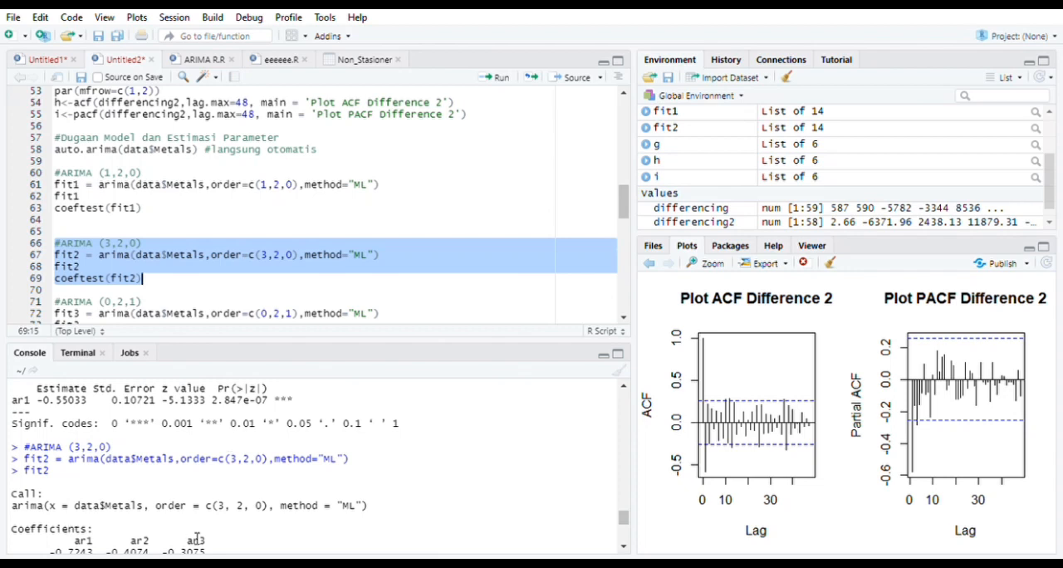
{"action": "scroll", "coordinate": [191, 506], "scroll_direction": "down", "scroll_amount": 5}
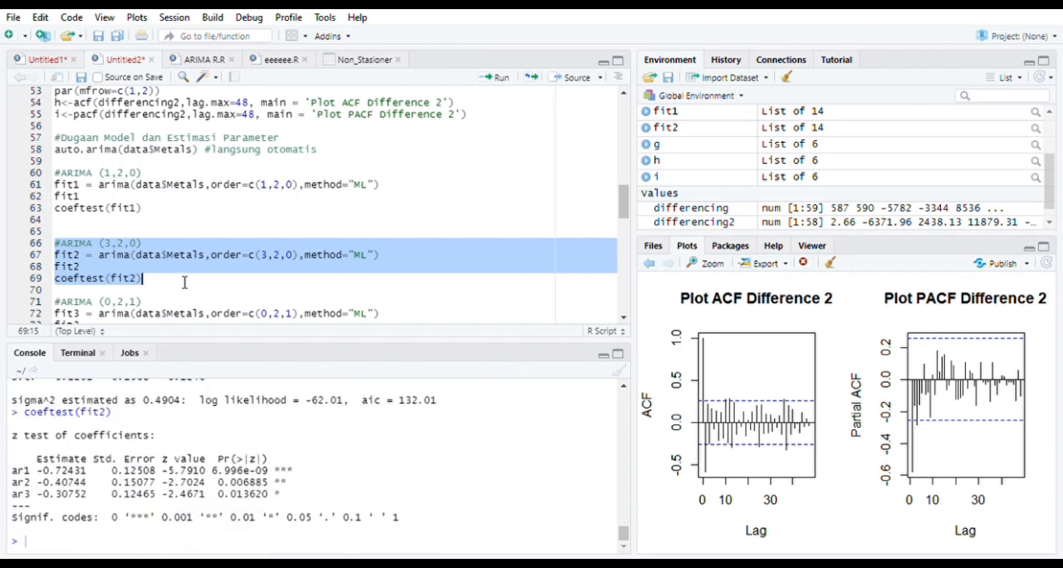
Fit ARIMA (0,2,1) to the Metals data as fit3 with maximum likelihood and check its coefficient test
{"action": "scroll", "coordinate": [185, 283], "scroll_direction": "down", "scroll_amount": 4}
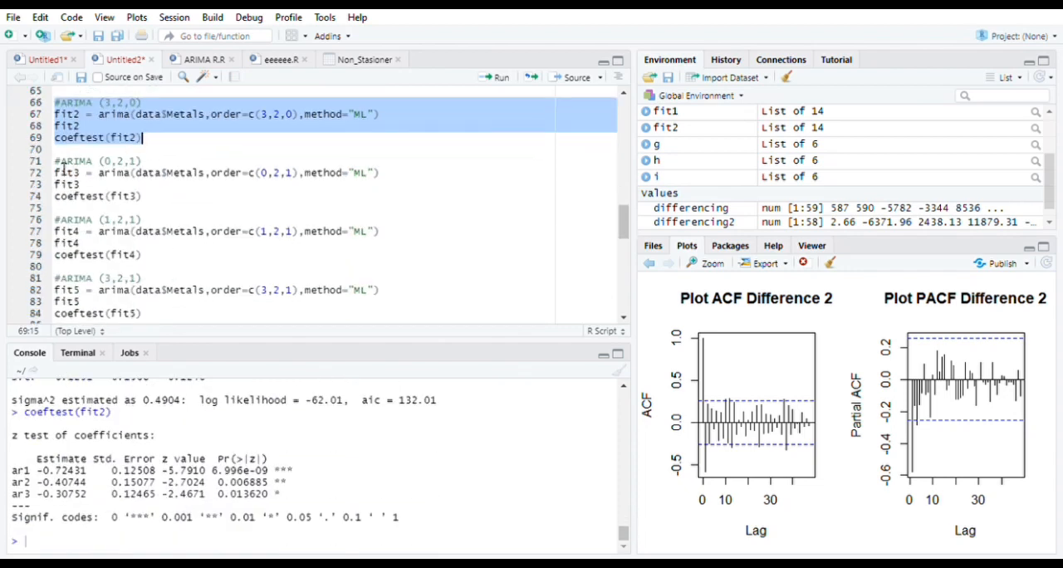
{"action": "left_click_drag", "start_coordinate": [55, 160], "coordinate": [169, 202]}
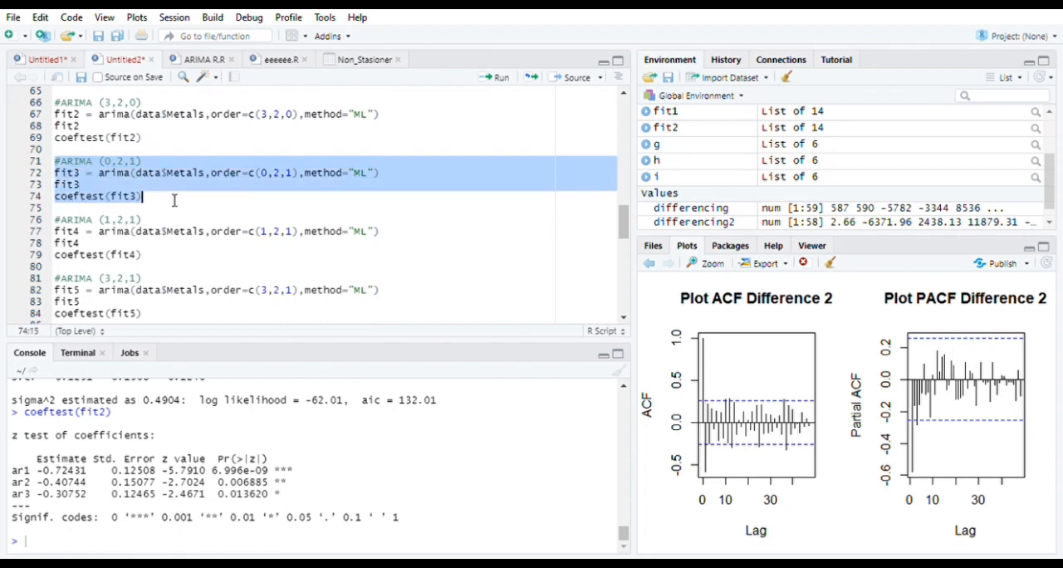
{"action": "left_click", "coordinate": [496, 78]}
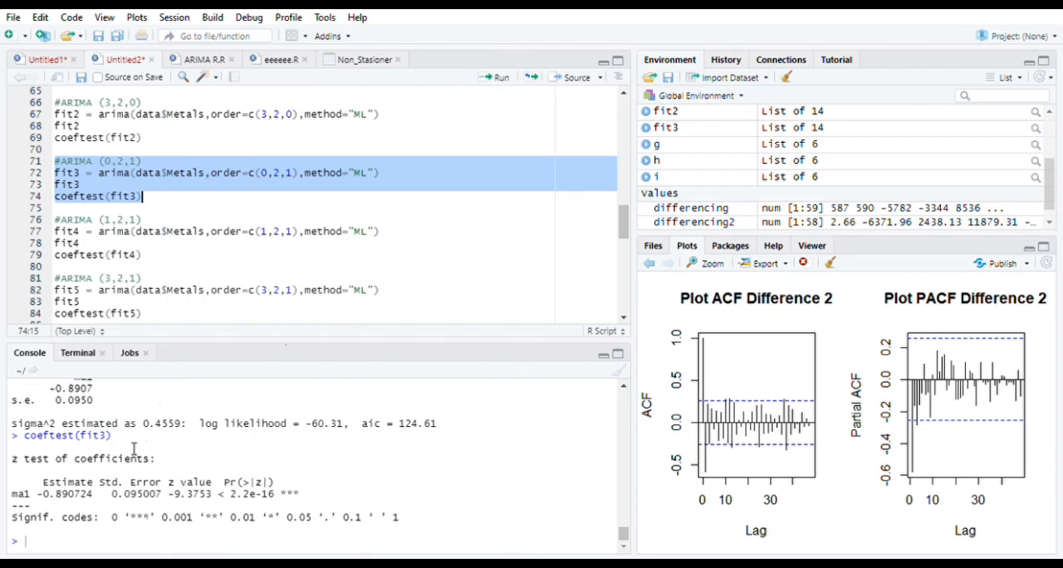
{"action": "scroll", "coordinate": [133, 449], "scroll_direction": "up", "scroll_amount": 1}
{"action": "scroll", "coordinate": [133, 449], "scroll_direction": "up", "scroll_amount": 2}
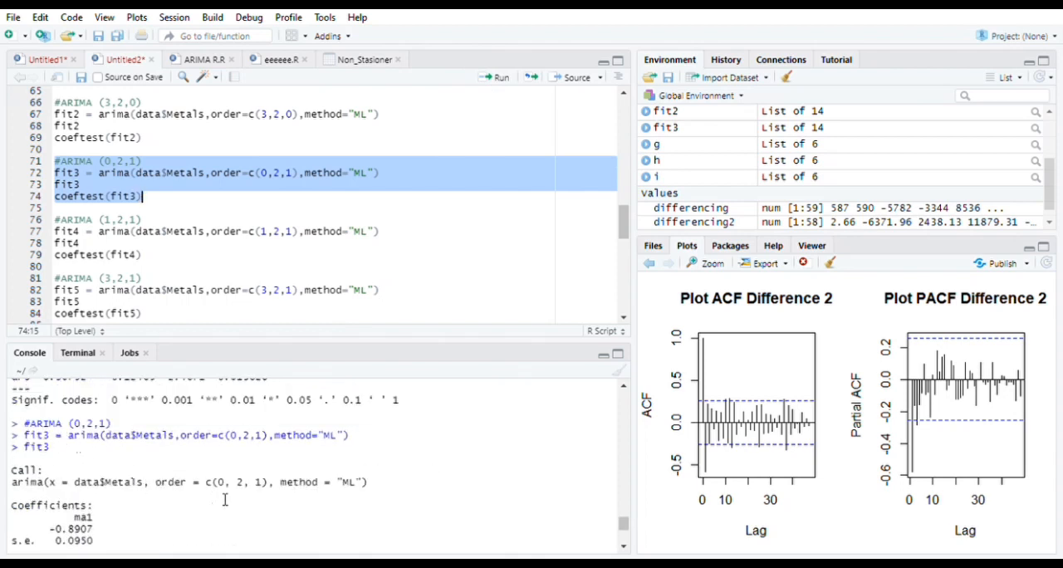
{"action": "scroll", "coordinate": [224, 499], "scroll_direction": "down", "scroll_amount": 3}
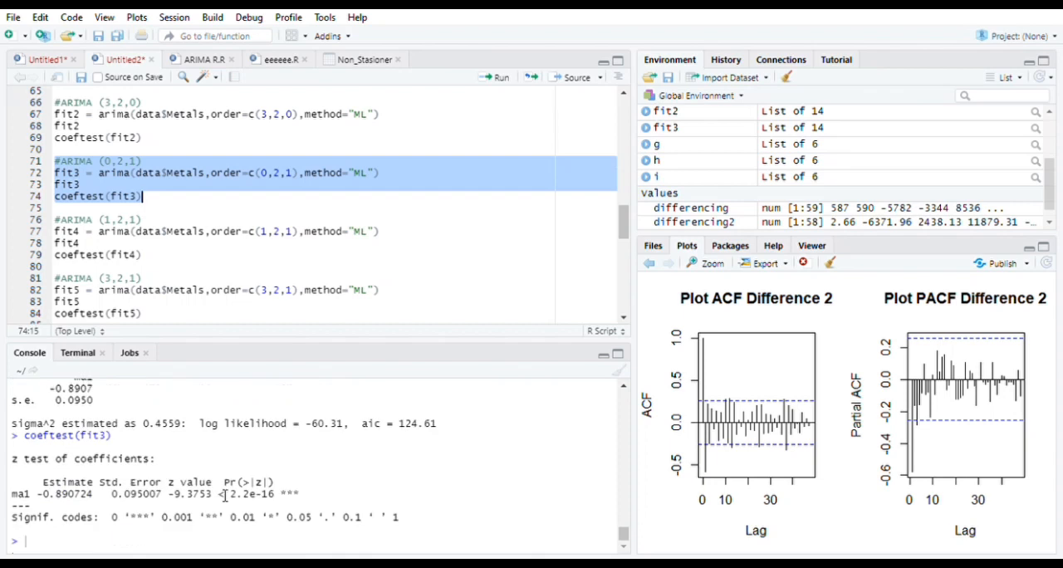
Fit ARIMA (1,2,1) as fit4 and ARIMA (3,2,1) as fit5 with maximum likelihood, testing the coefficients of both models
{"action": "left_click_drag", "start_coordinate": [57, 220], "coordinate": [194, 254]}
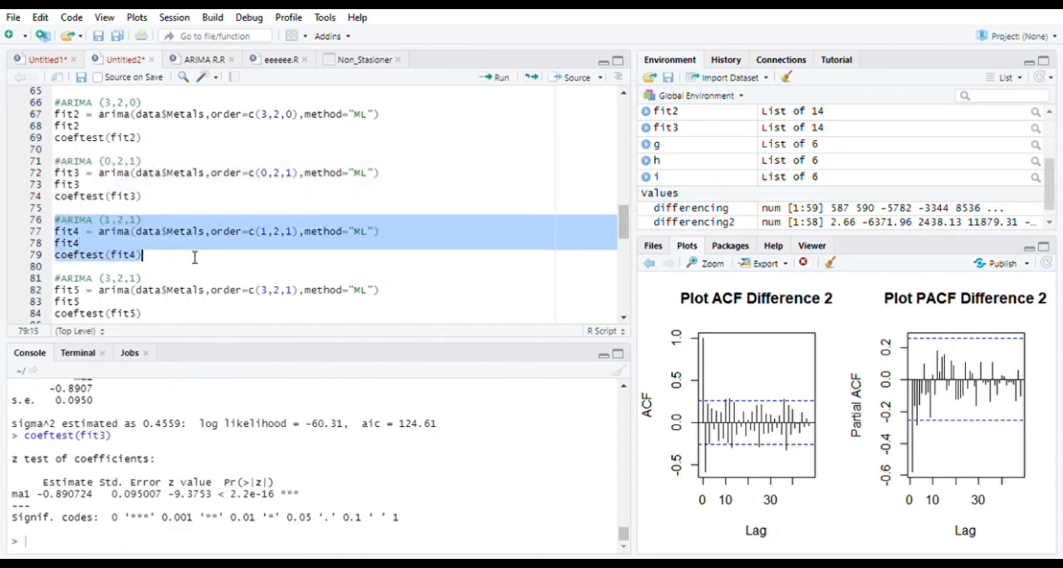
{"action": "left_click", "coordinate": [501, 78]}
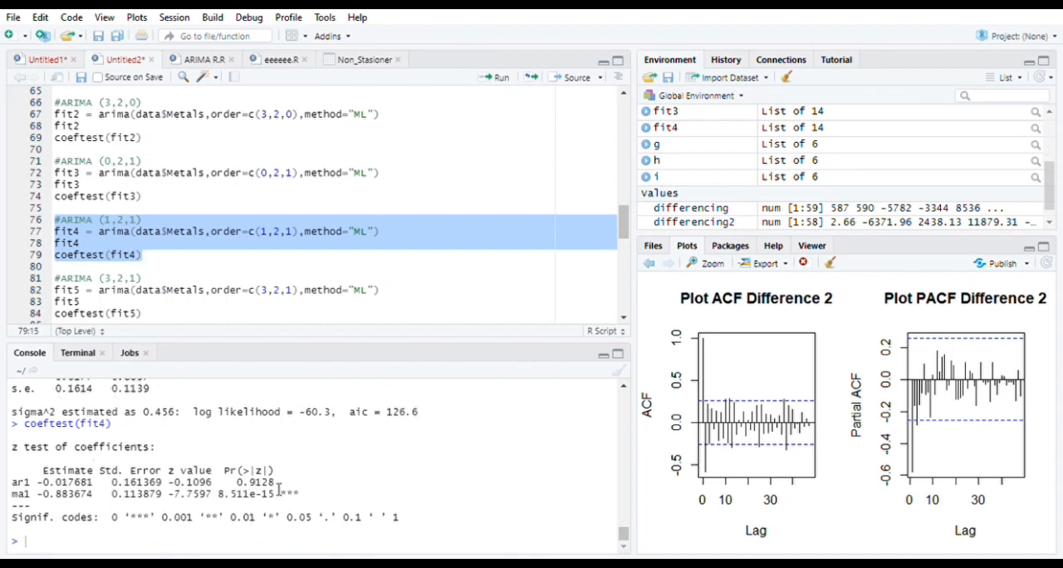
{"action": "scroll", "coordinate": [221, 273], "scroll_direction": "down", "scroll_amount": 2}
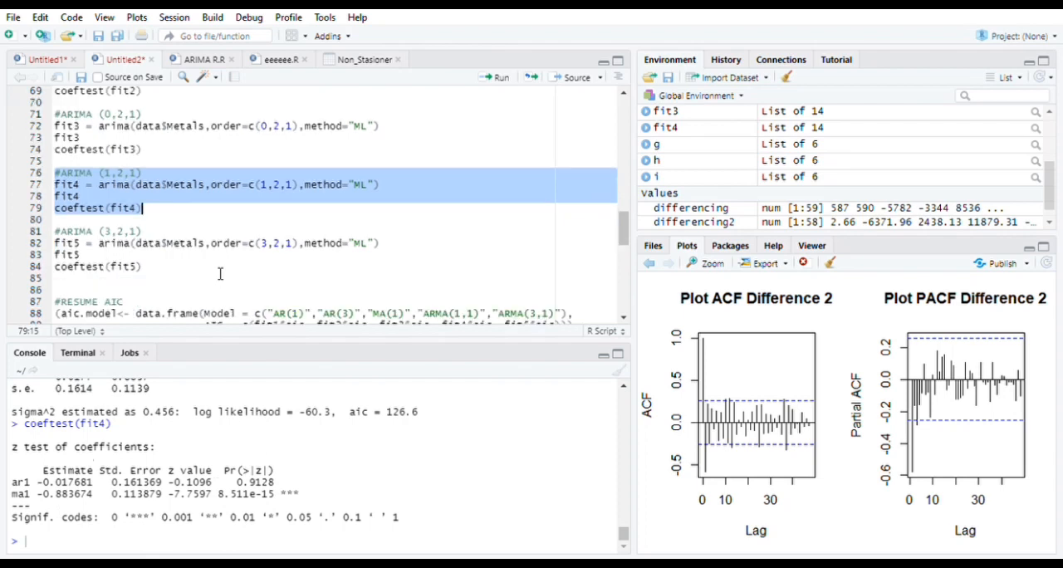
{"action": "left_click_drag", "start_coordinate": [57, 232], "coordinate": [166, 276]}
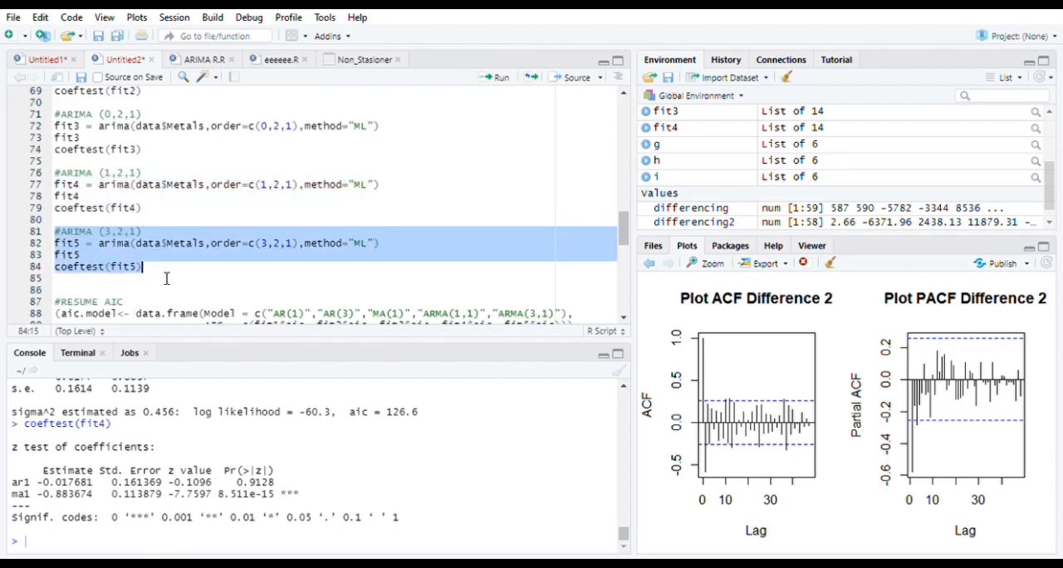
{"action": "left_click", "coordinate": [497, 77]}
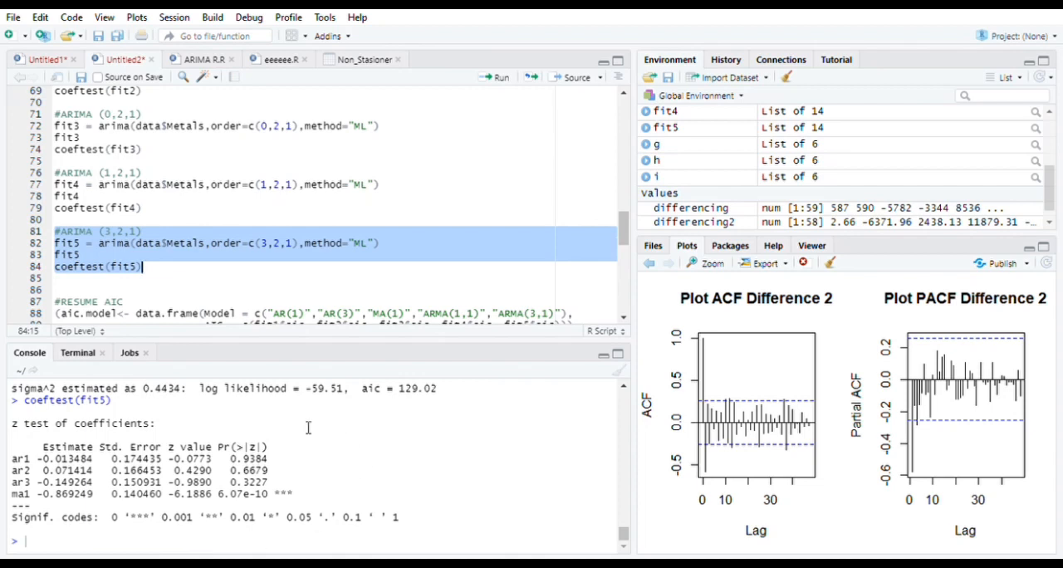
Build and print the aic.model table comparing the AIC of the five fitted models, fit1 to fit5
{"action": "scroll", "coordinate": [226, 284], "scroll_direction": "down", "scroll_amount": 3}
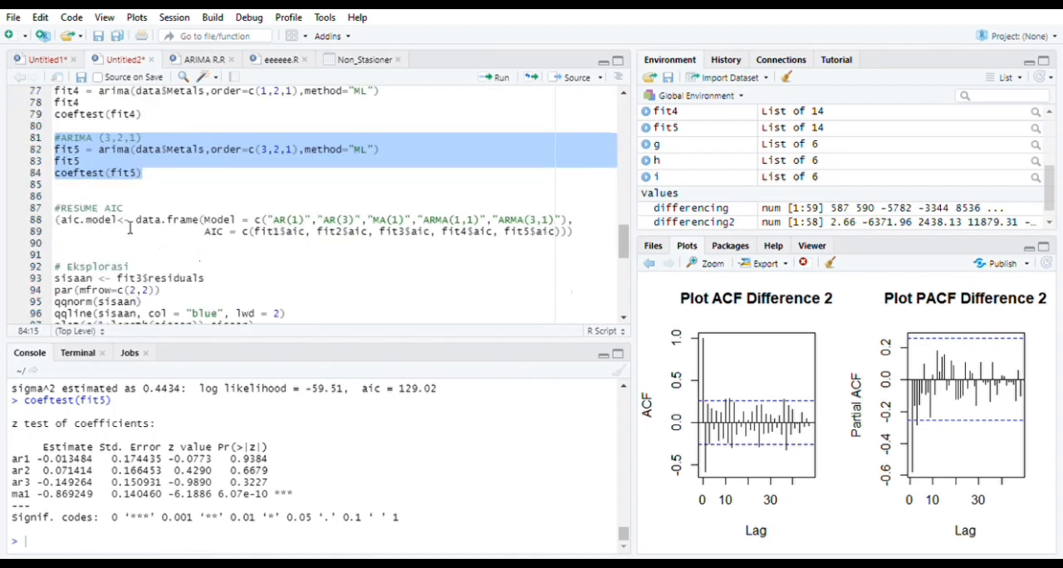
{"action": "left_click_drag", "start_coordinate": [55, 207], "coordinate": [595, 238]}
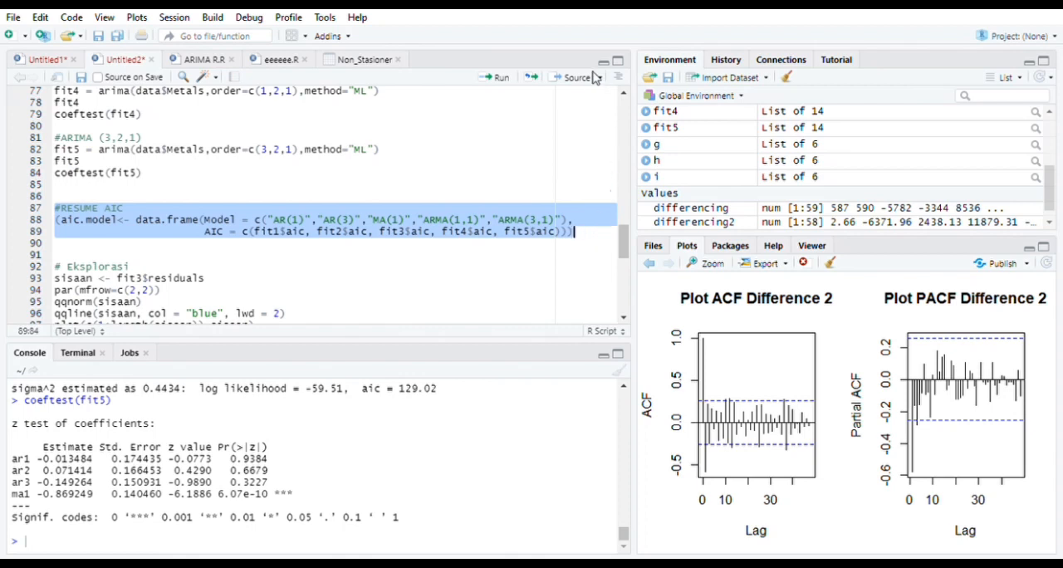
{"action": "left_click", "coordinate": [499, 78]}
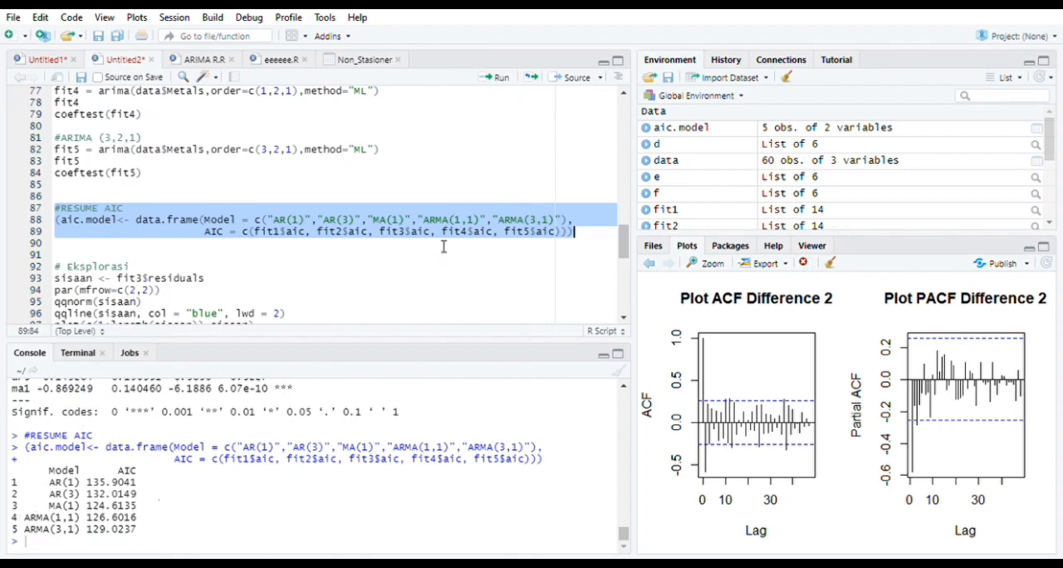
Store fit3's residuals as sisaan and draw their Q-Q, scatter, ACF and PACF plots in a 2 by 2 layout
{"action": "scroll", "coordinate": [444, 246], "scroll_direction": "down", "scroll_amount": 3}
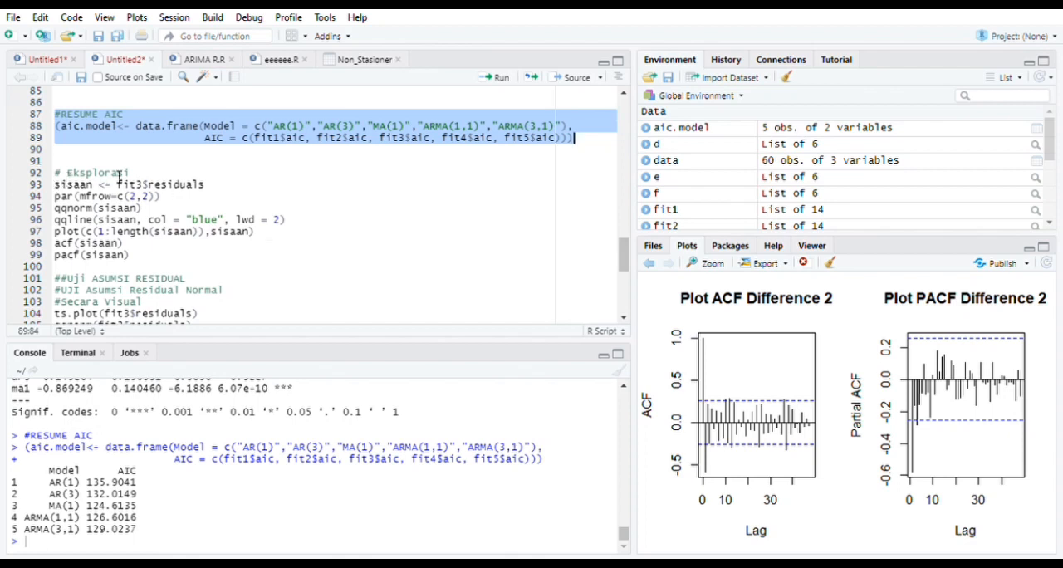
{"action": "left_click_drag", "start_coordinate": [54, 184], "coordinate": [55, 266]}
{"action": "left_click", "coordinate": [498, 77]}
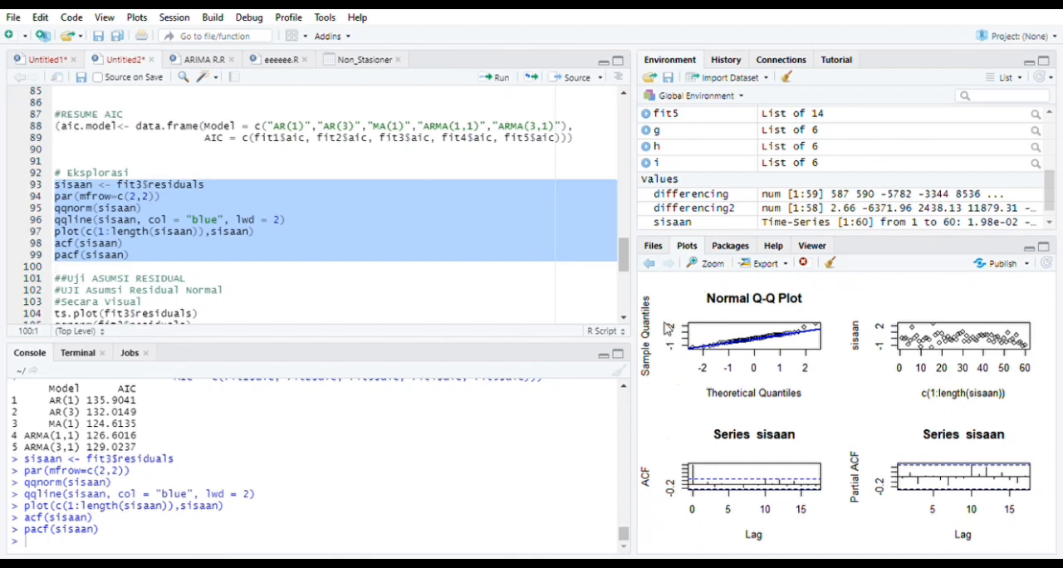
Check fit3's residuals for normality with a time-series plot and Q-Q plot, plus the Shapiro-Wilk and Kolmogorov-Smirnov tests
{"action": "scroll", "coordinate": [322, 295], "scroll_direction": "down", "scroll_amount": 3}
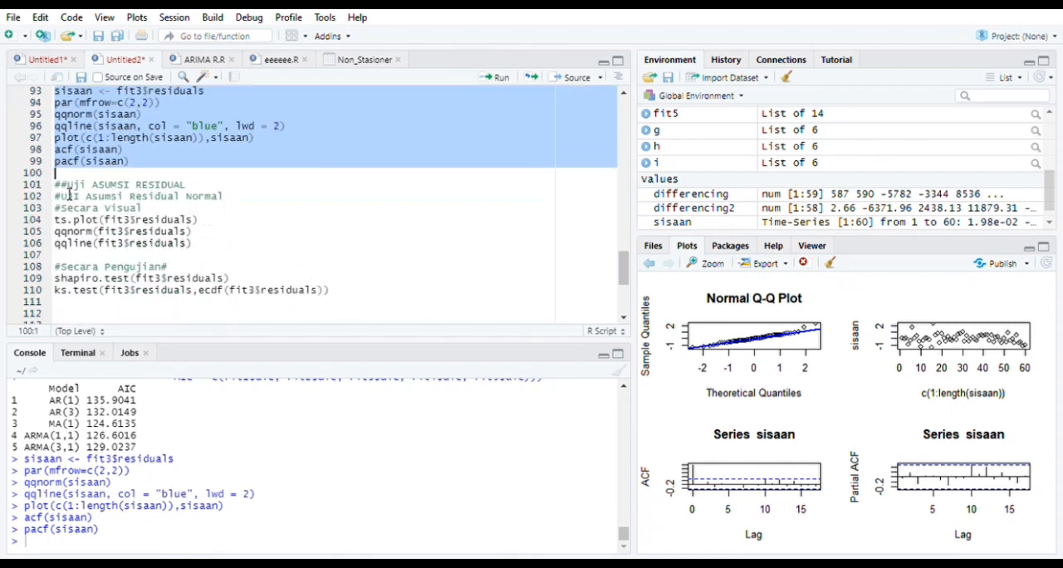
{"action": "left_click_drag", "start_coordinate": [64, 190], "coordinate": [223, 247]}
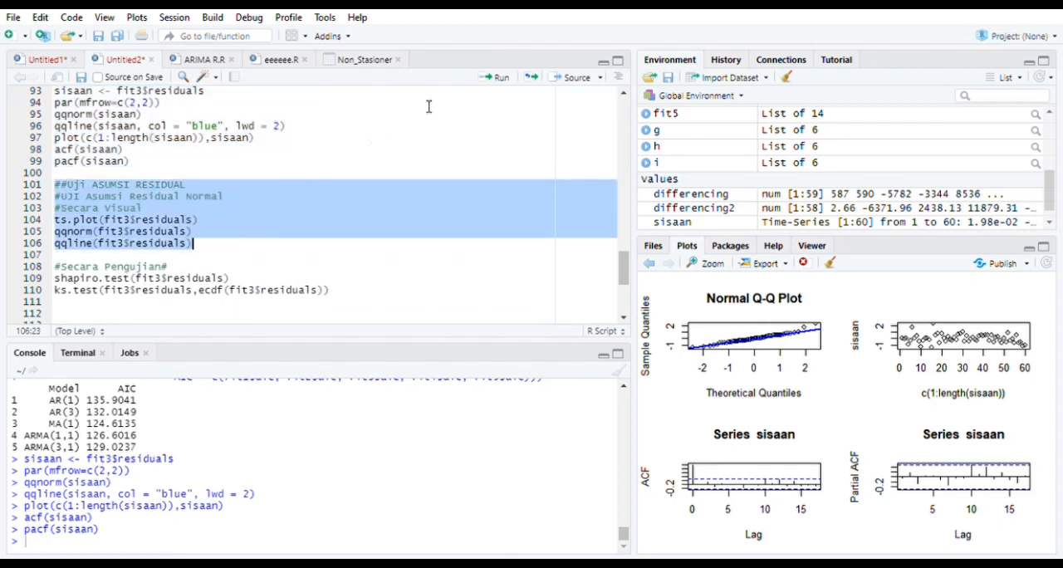
{"action": "left_click", "coordinate": [499, 80]}
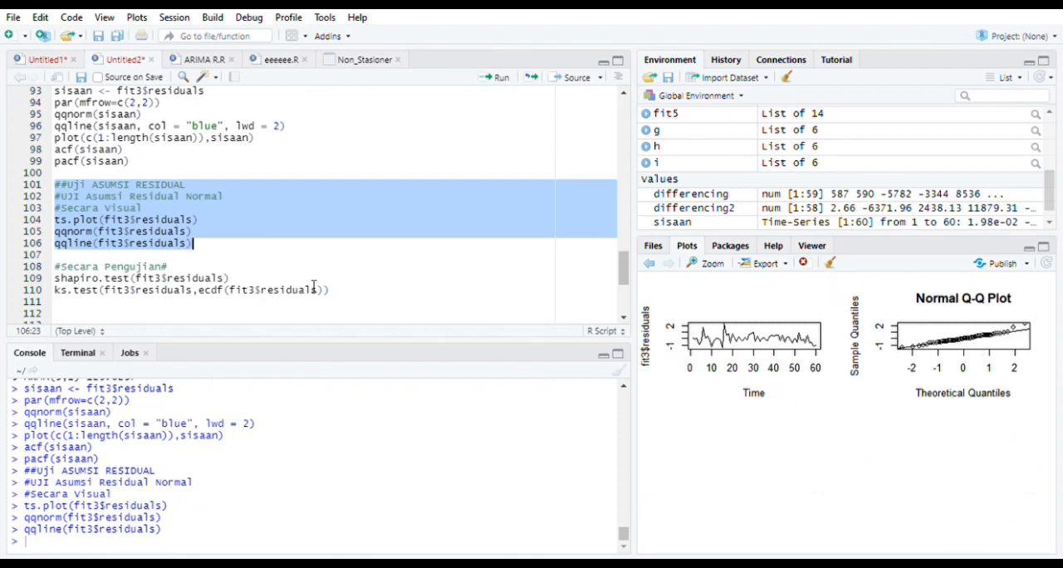
{"action": "scroll", "coordinate": [314, 286], "scroll_direction": "down", "scroll_amount": 1}
{"action": "left_click_drag", "start_coordinate": [62, 221], "coordinate": [344, 256]}
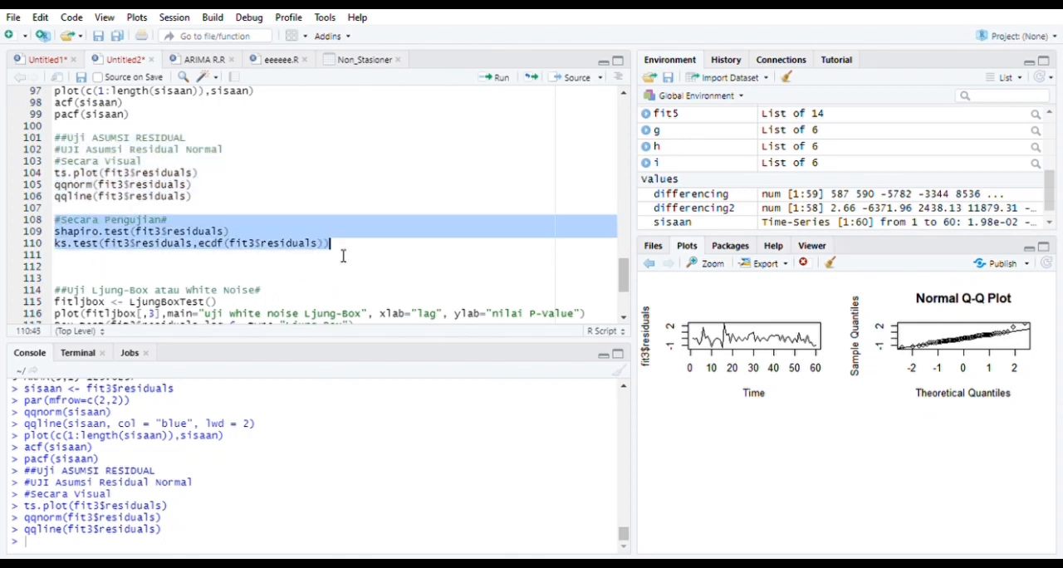
{"action": "left_click", "coordinate": [495, 79]}
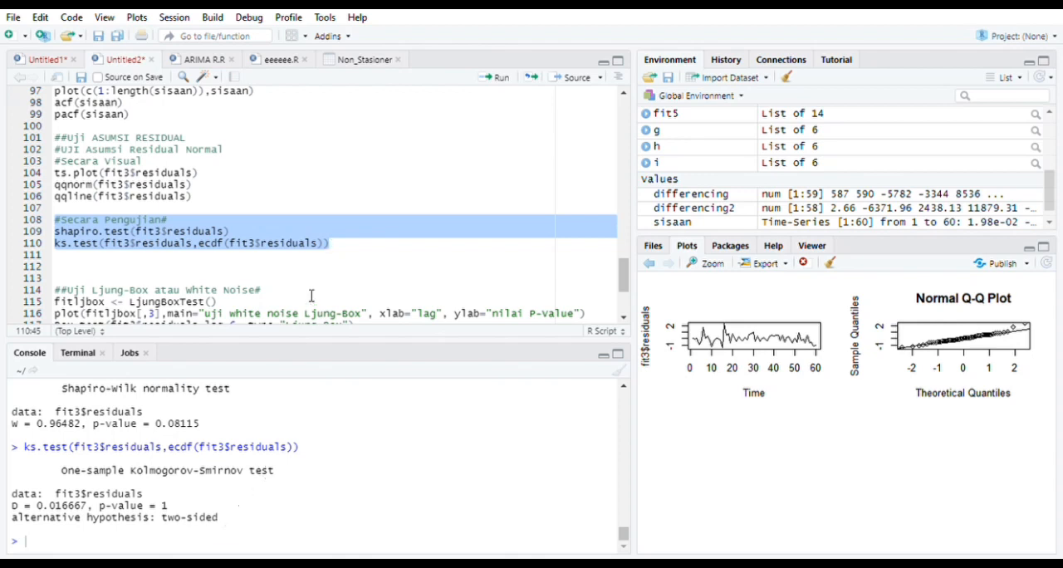
Run the Ljung-Box white noise block on fit3's residuals, with Box tests at lags 6, 12, 24, 36 and 48, and review the output
{"action": "scroll", "coordinate": [294, 249], "scroll_direction": "down", "scroll_amount": 3}
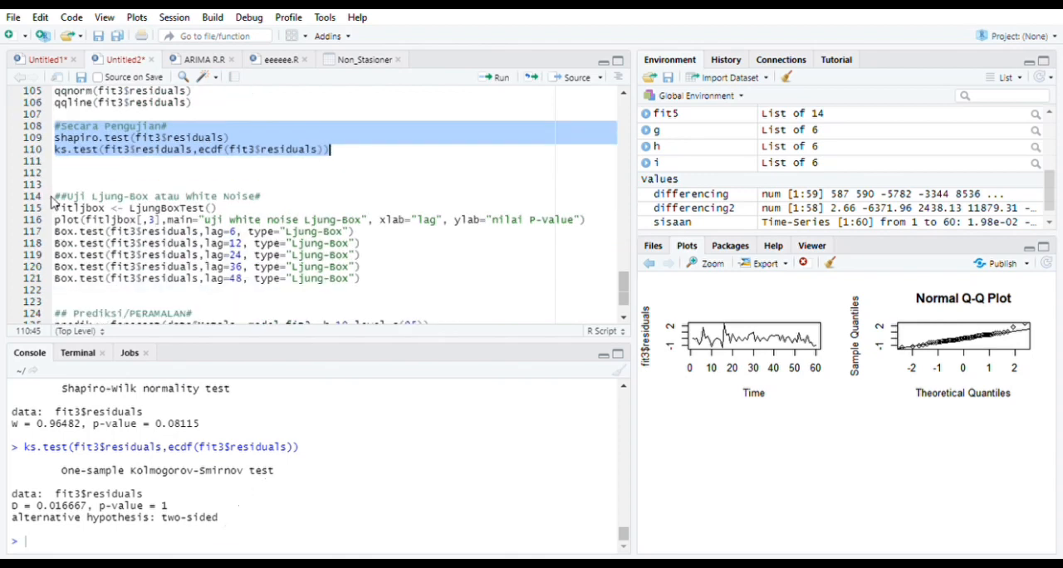
{"action": "left_click_drag", "start_coordinate": [61, 199], "coordinate": [412, 286]}
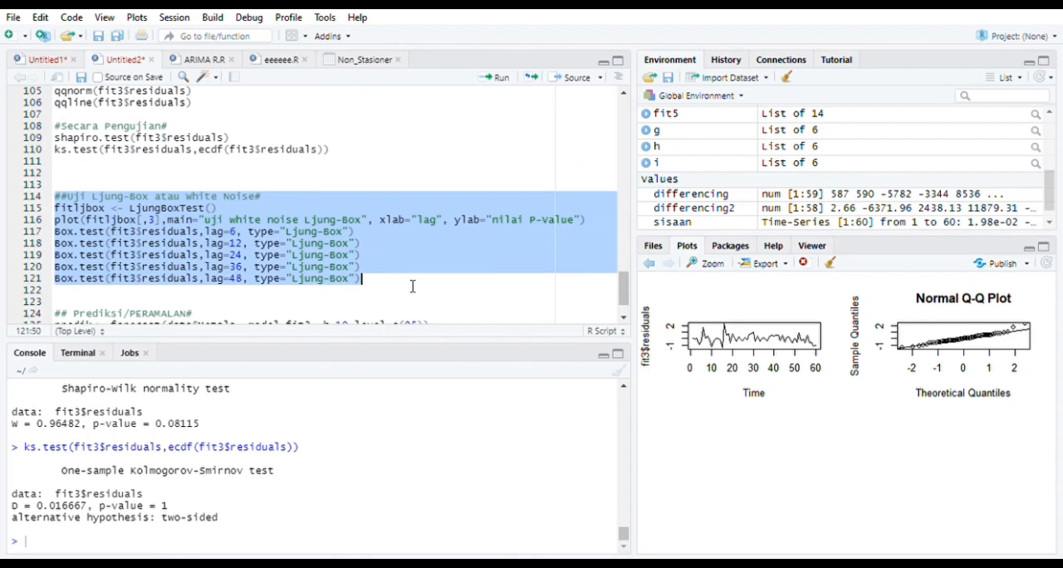
{"action": "left_click", "coordinate": [495, 77]}
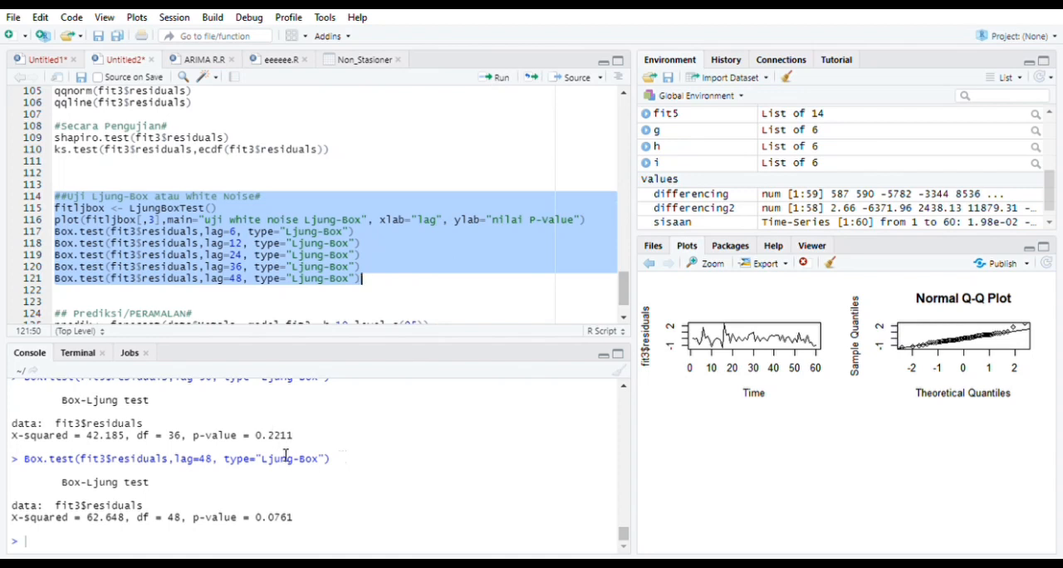
{"action": "scroll", "coordinate": [285, 440], "scroll_direction": "up", "scroll_amount": 5}
{"action": "scroll", "coordinate": [284, 455], "scroll_direction": "up", "scroll_amount": 2}
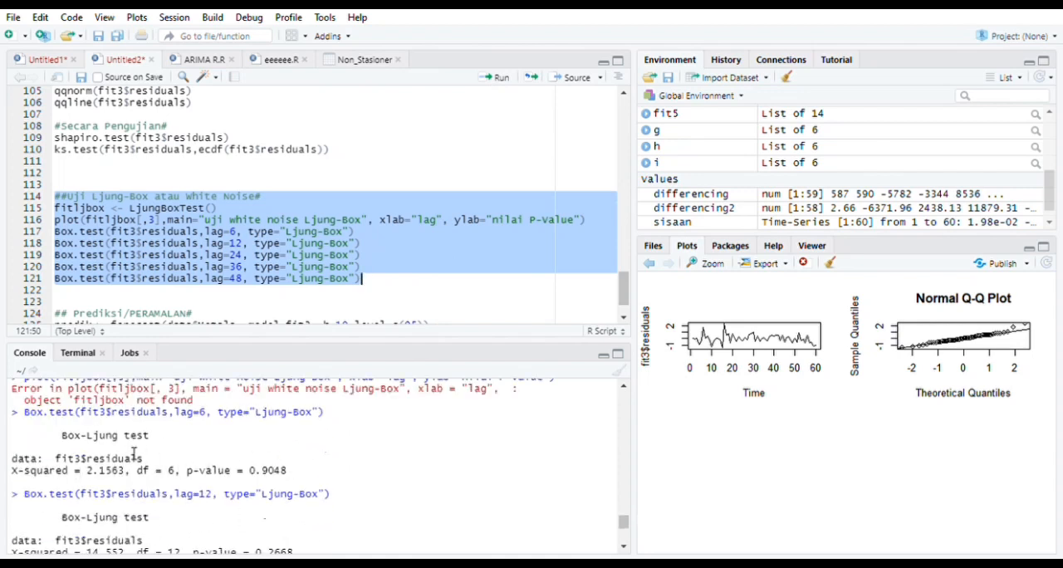
{"action": "scroll", "coordinate": [235, 456], "scroll_direction": "down", "scroll_amount": 3}
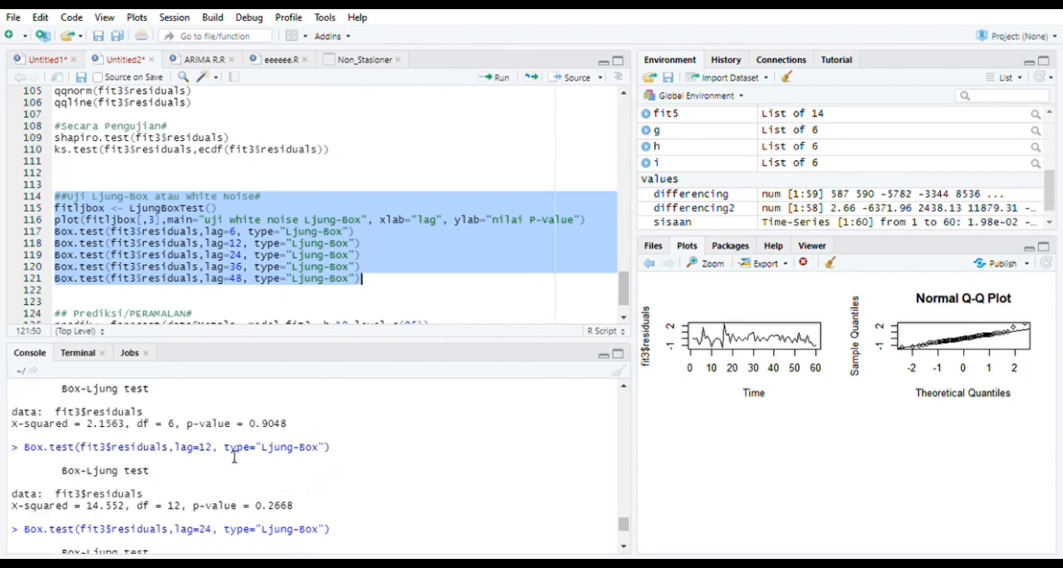
Run the forecasting block to predict Metals with fit3, h=10 and level 95, then print predik and plot it as "Plot Hasil Peramalan"
{"action": "scroll", "coordinate": [213, 473], "scroll_direction": "down", "scroll_amount": 2}
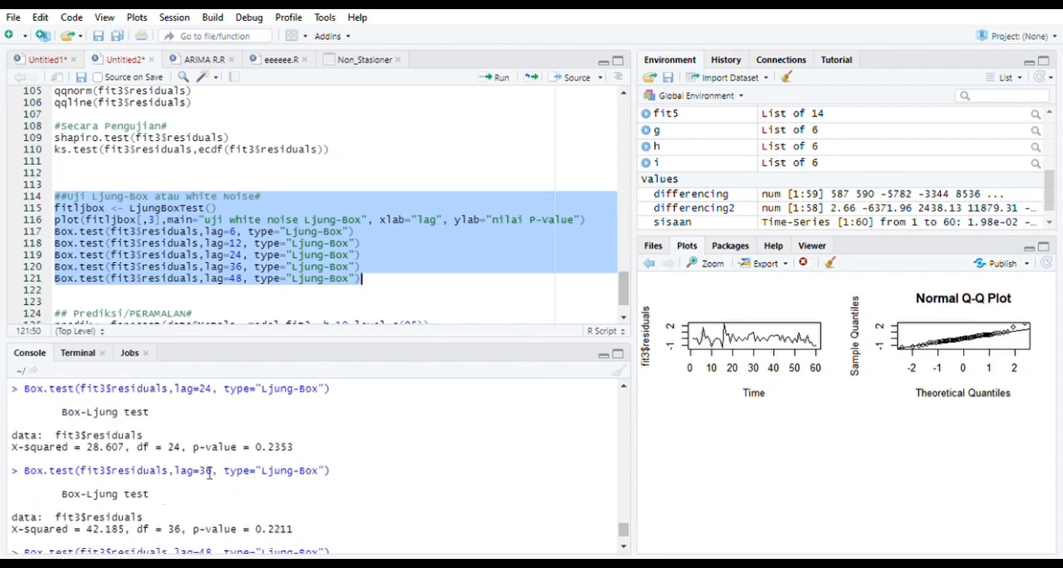
{"action": "scroll", "coordinate": [124, 458], "scroll_direction": "down", "scroll_amount": 4}
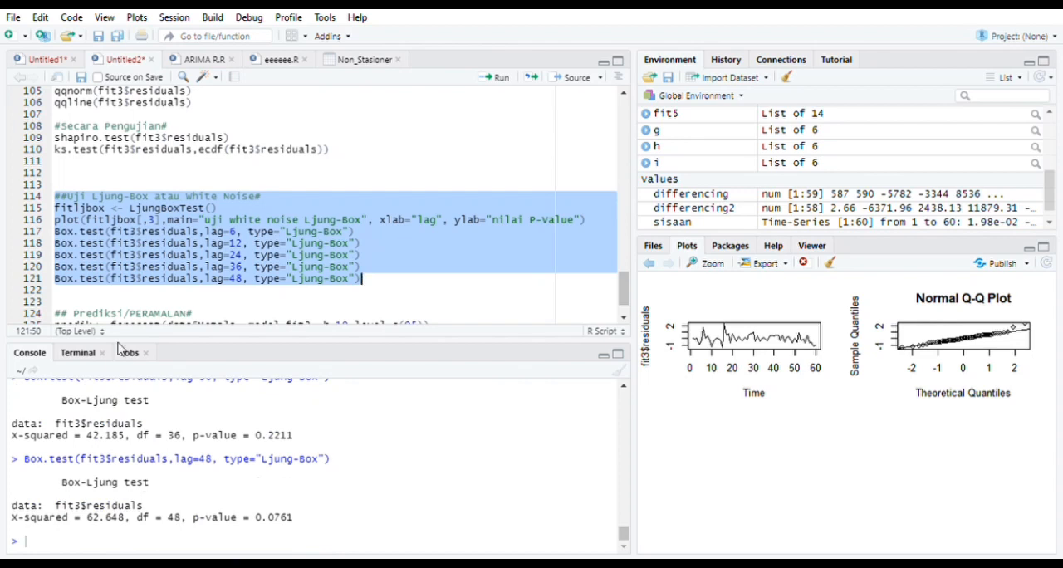
{"action": "scroll", "coordinate": [184, 226], "scroll_direction": "down", "scroll_amount": 1}
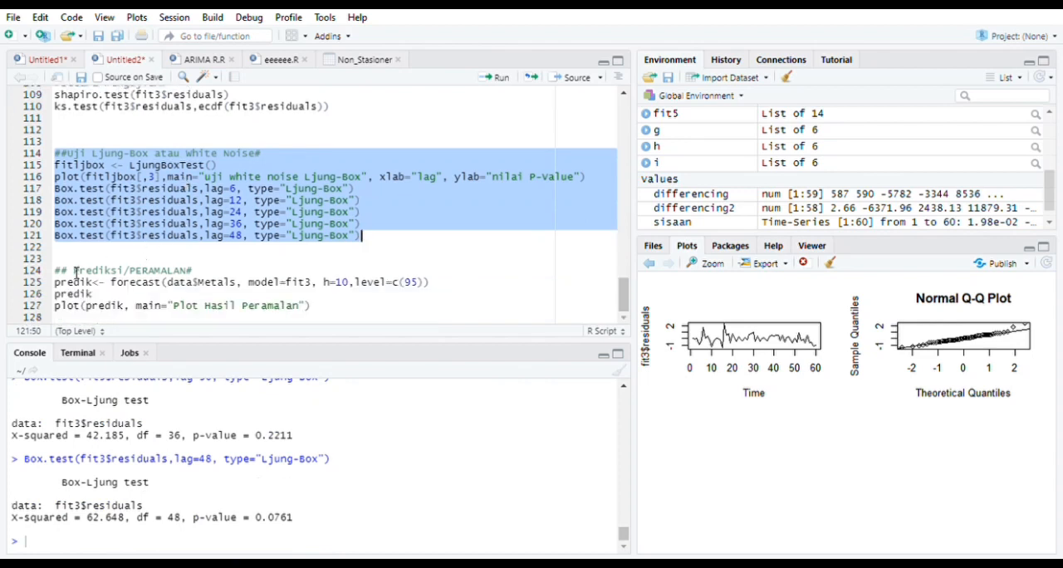
{"action": "left_click_drag", "start_coordinate": [55, 271], "coordinate": [359, 320]}
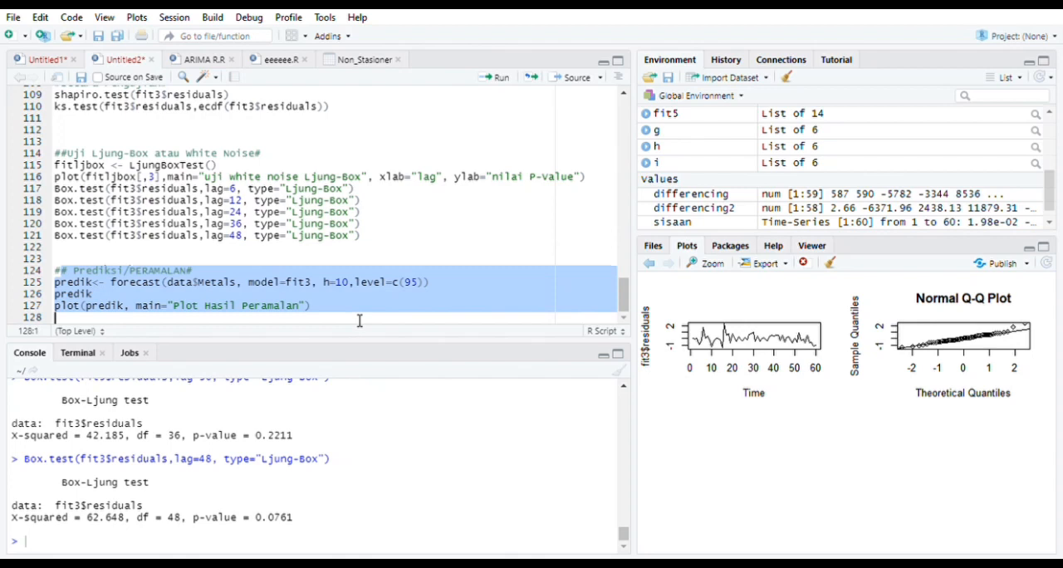
{"action": "left_click", "coordinate": [498, 78]}
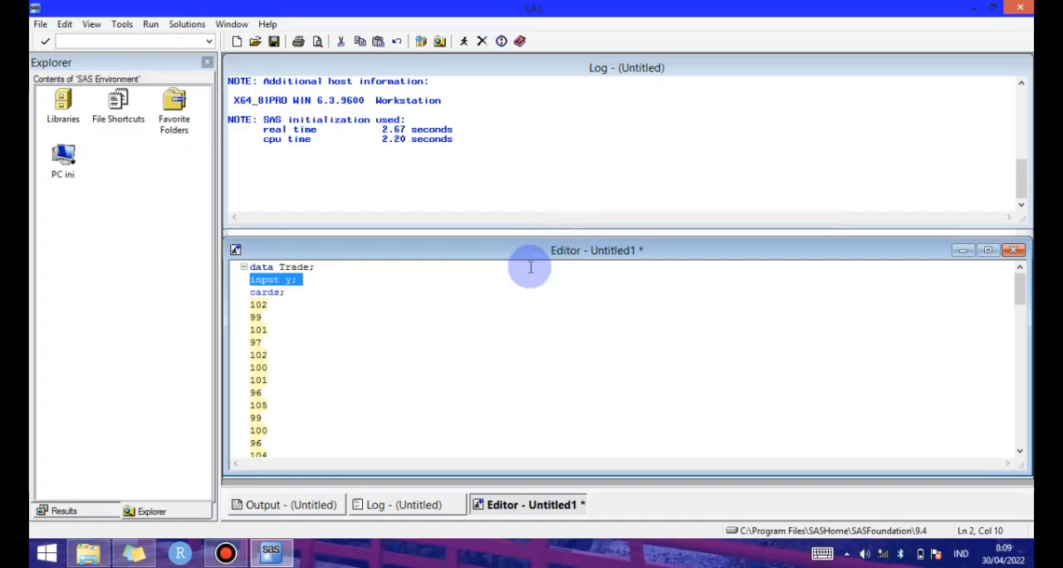
Switch to SAS and review the Trade program's differencing, p and q orders, forecast lead and residual normality code
{"action": "left_click", "coordinate": [530, 267]}
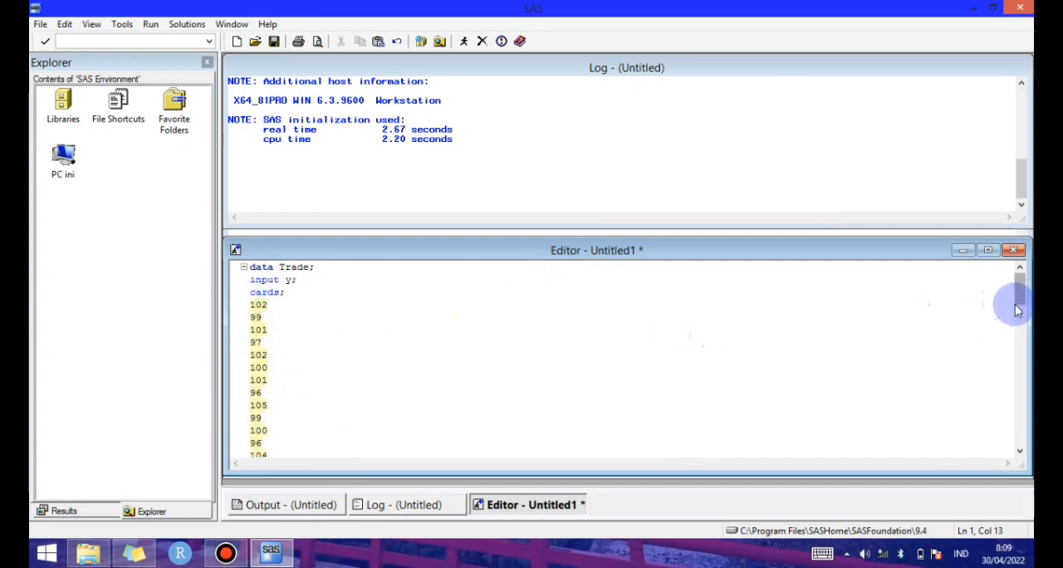
{"action": "left_click_drag", "start_coordinate": [1015, 305], "coordinate": [1004, 425]}
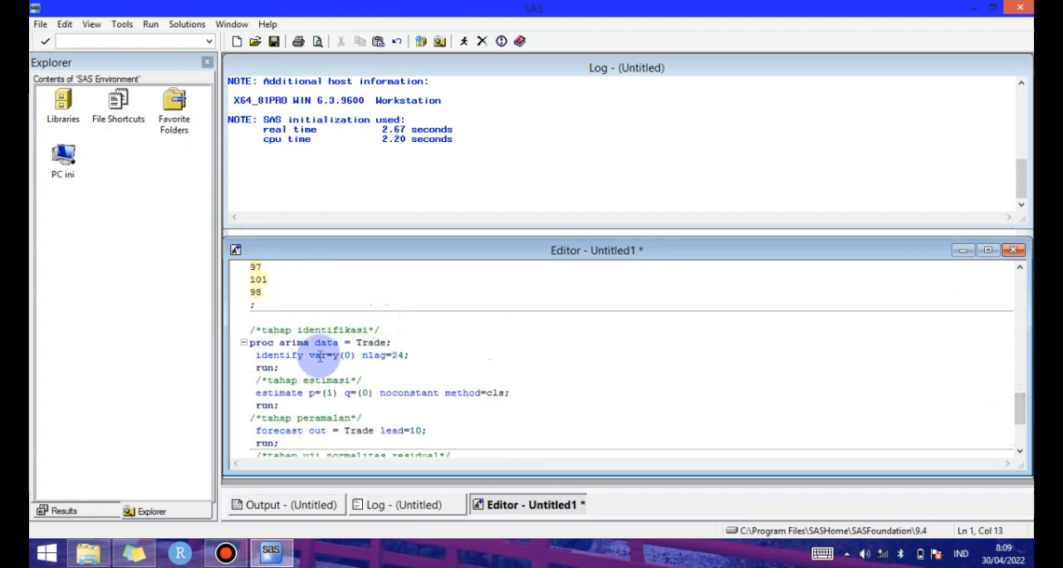
{"action": "left_click_drag", "start_coordinate": [312, 355], "coordinate": [359, 355]}
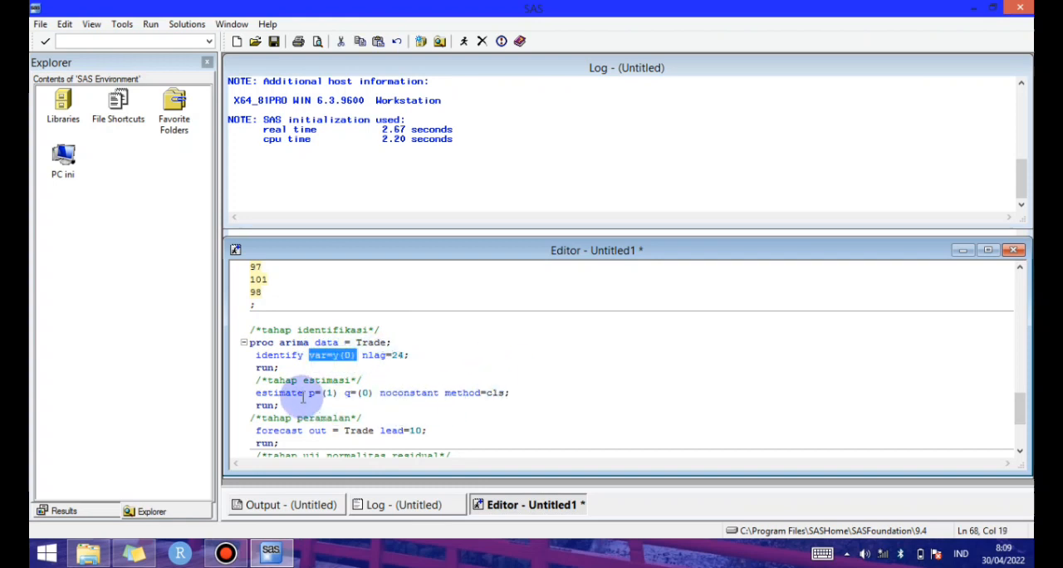
{"action": "left_click_drag", "start_coordinate": [305, 395], "coordinate": [379, 384]}
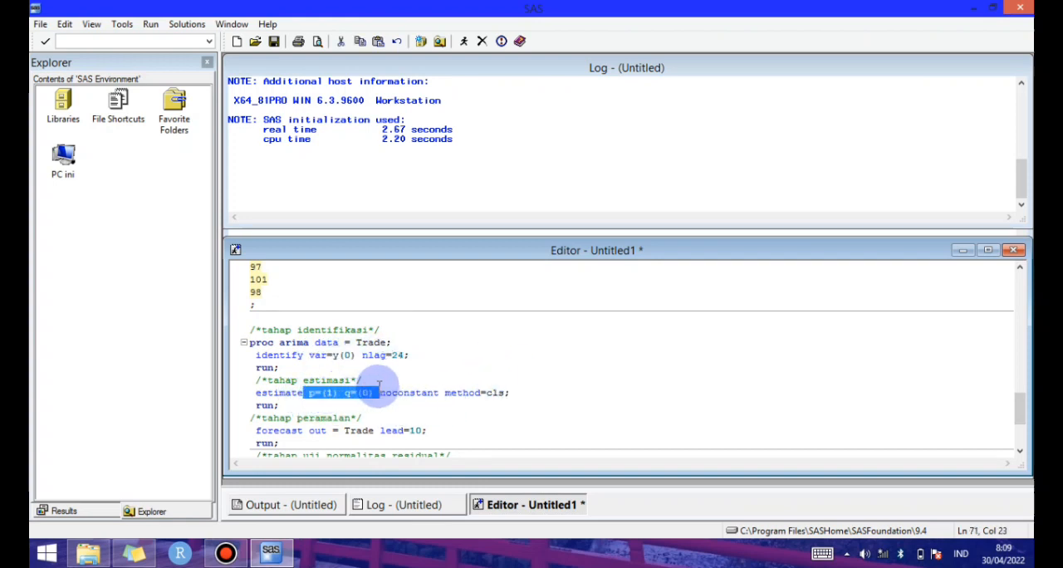
{"action": "left_click", "coordinate": [379, 389]}
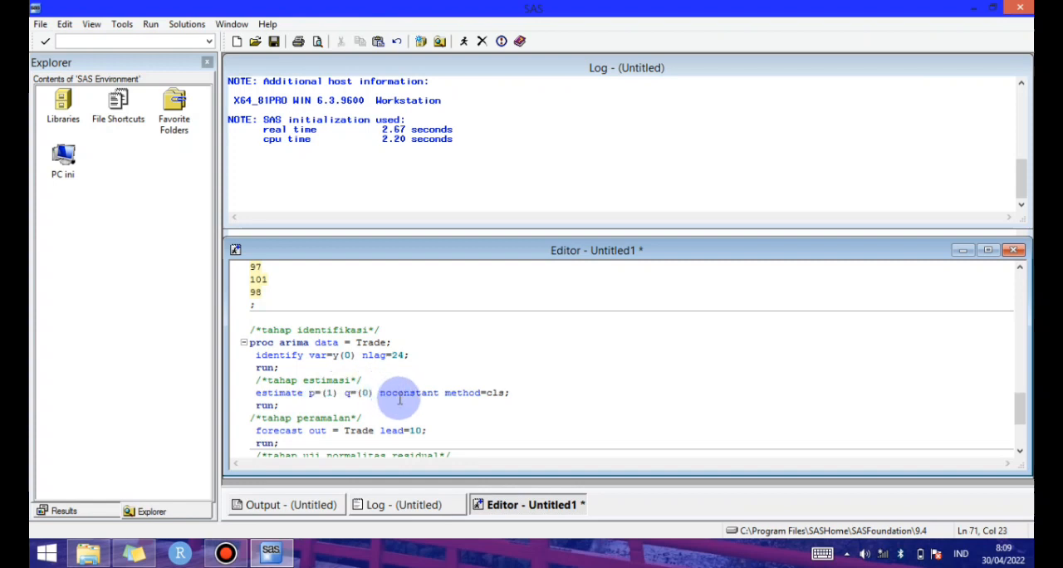
{"action": "left_click_drag", "start_coordinate": [378, 431], "coordinate": [433, 429]}
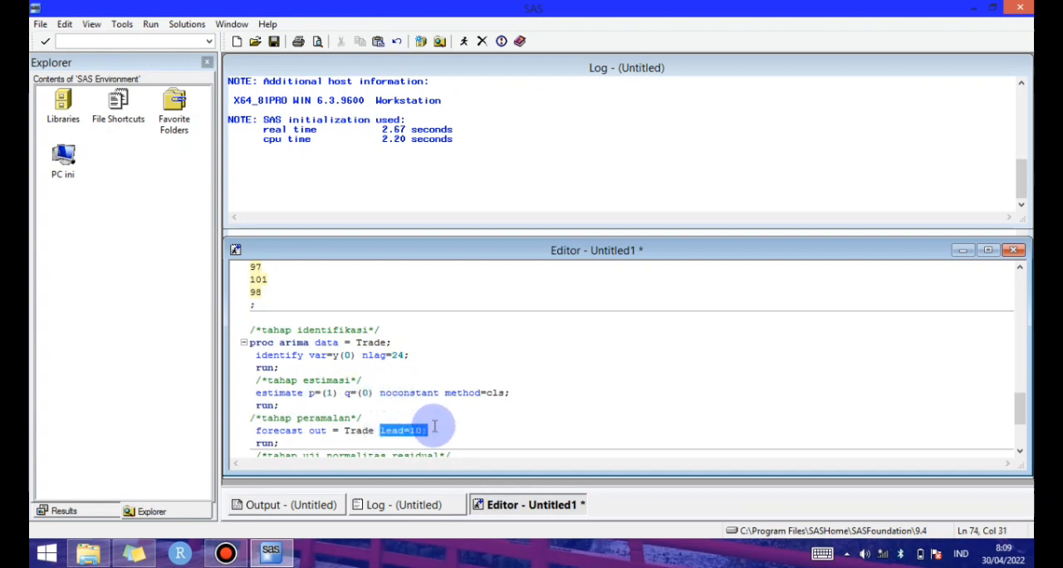
{"action": "left_click", "coordinate": [439, 426]}
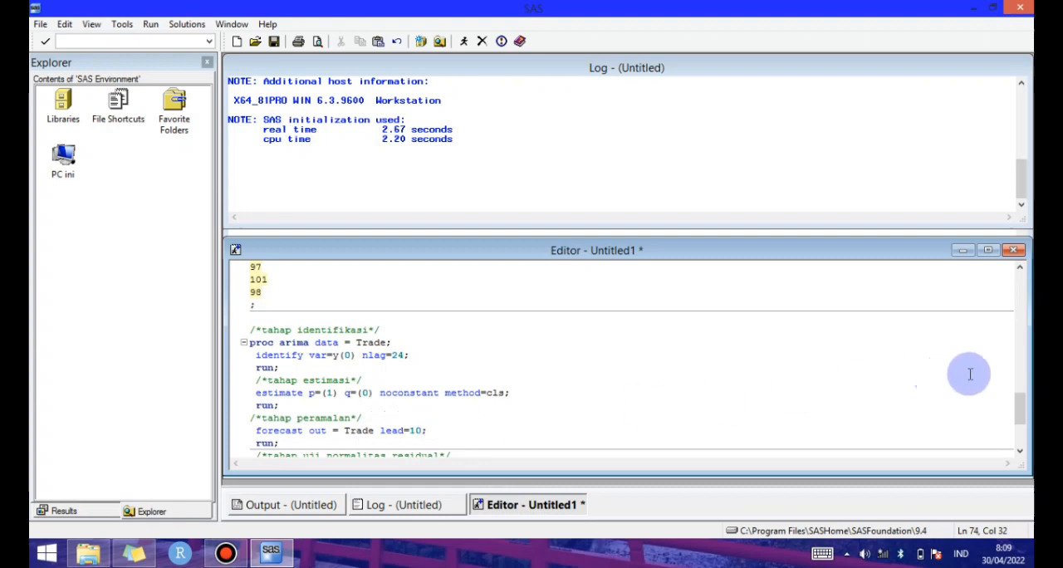
{"action": "left_click_drag", "start_coordinate": [1024, 409], "coordinate": [1024, 426]}
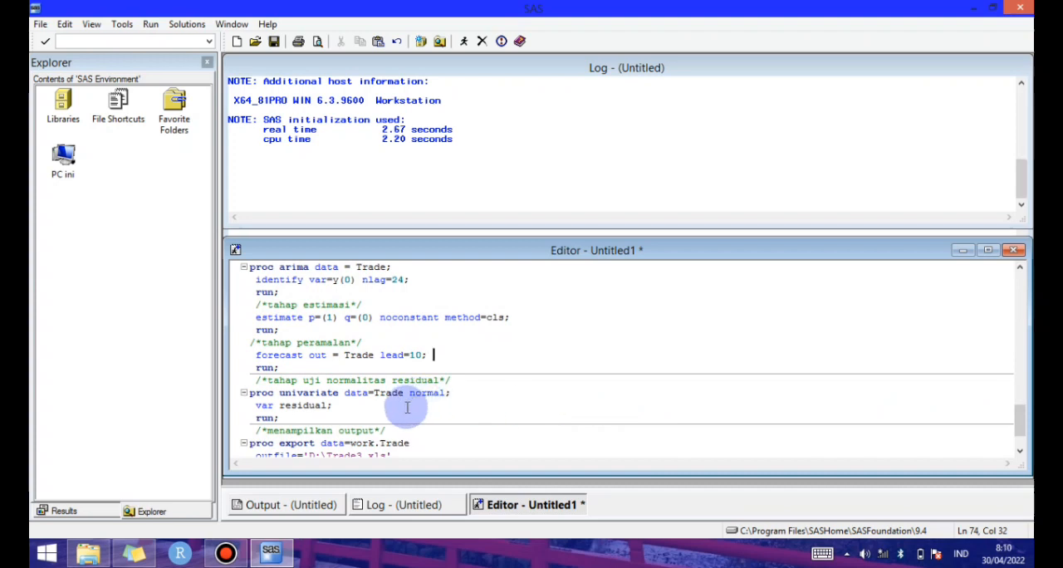
{"action": "left_click_drag", "start_coordinate": [303, 380], "coordinate": [451, 390]}
{"action": "left_click", "coordinate": [450, 391]}
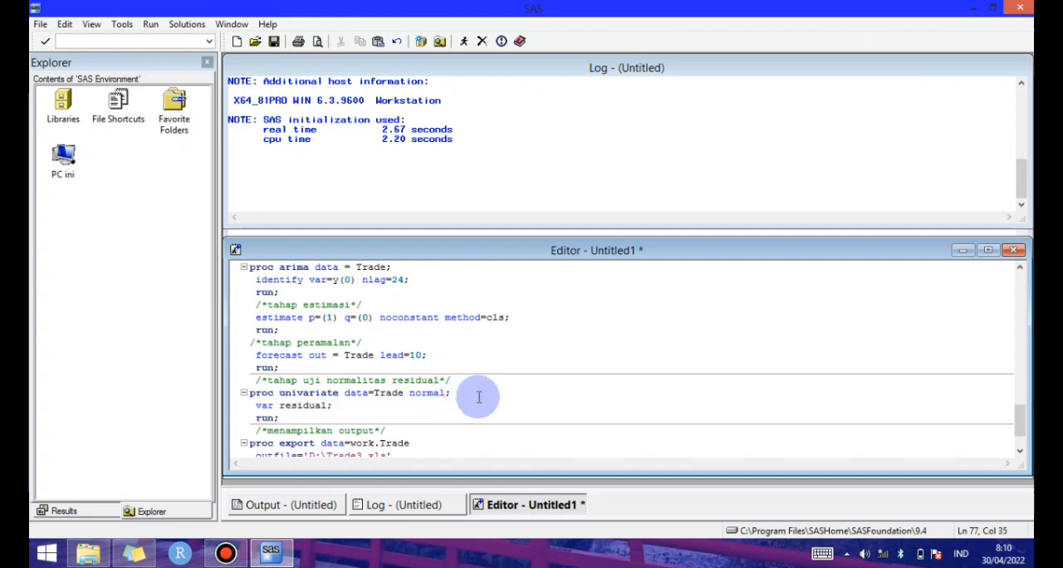
{"action": "left_click_drag", "start_coordinate": [1021, 421], "coordinate": [1022, 420]}
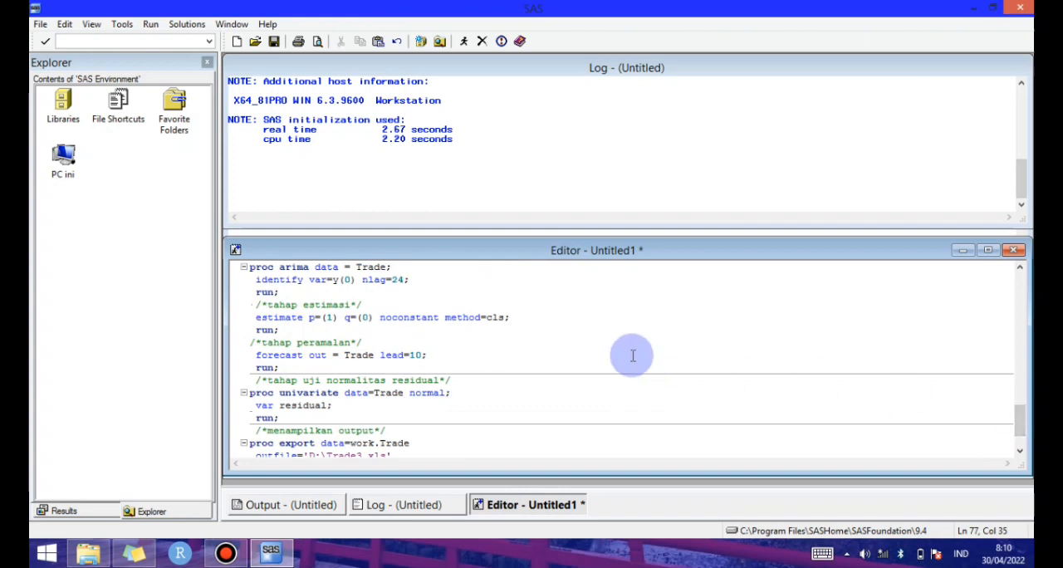
Run the entire Trade program and examine the trend and correlation plots and the AR1,1 estimate's significance
{"action": "key", "text": "ctrl+a"}
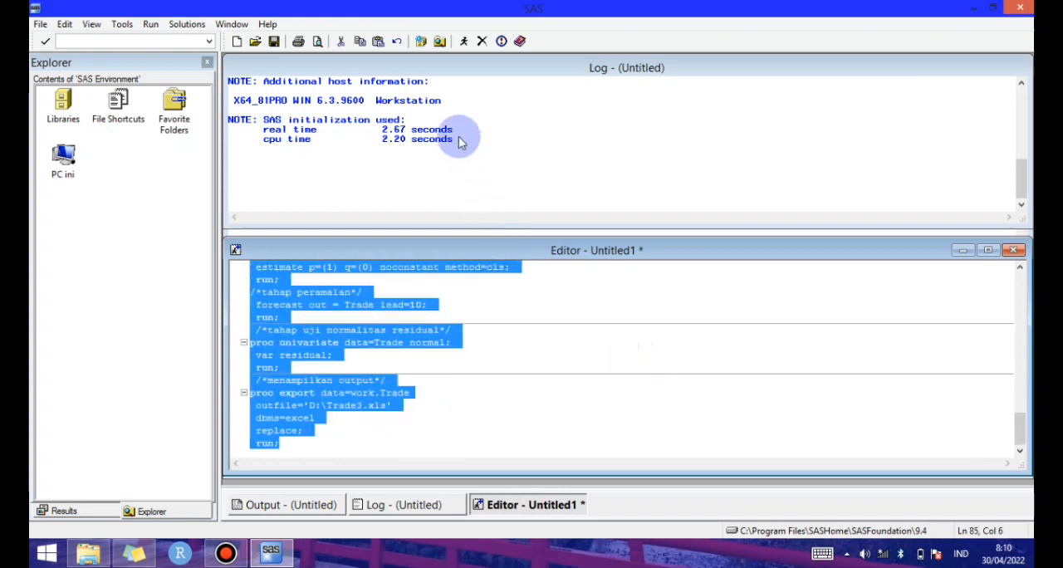
{"action": "left_click", "coordinate": [463, 43]}
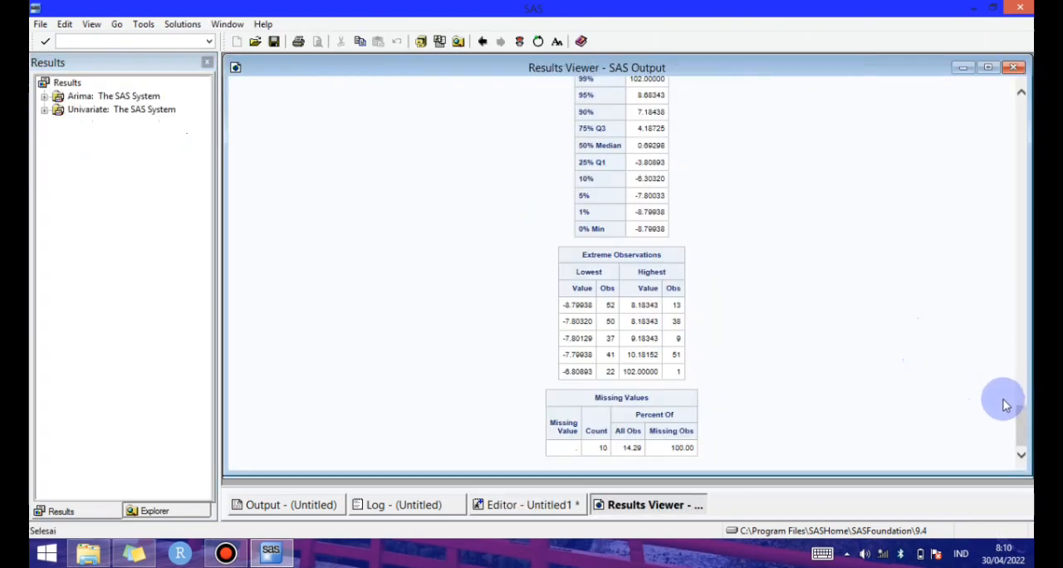
{"action": "left_click_drag", "start_coordinate": [1022, 425], "coordinate": [1026, 144]}
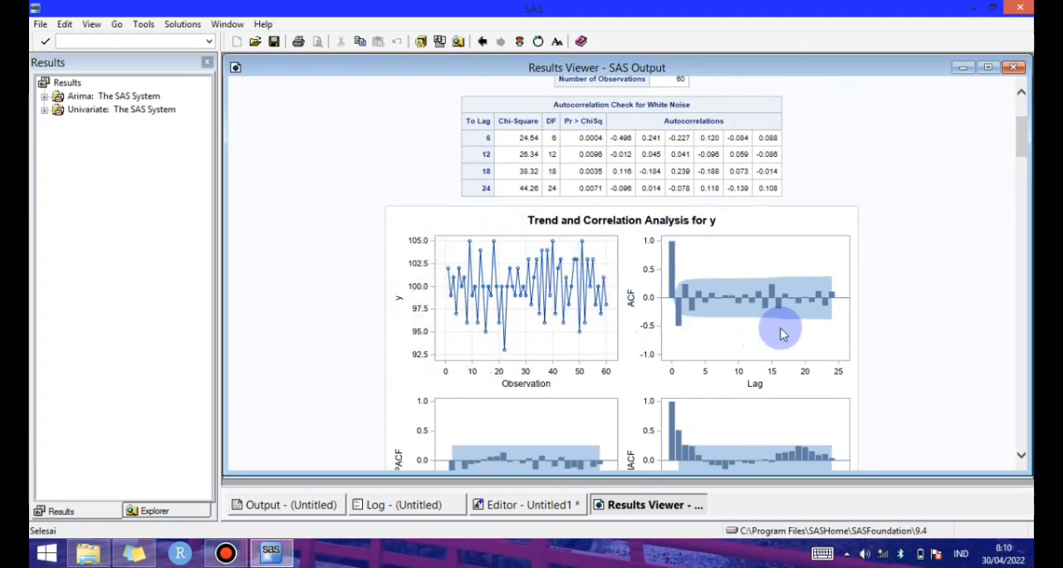
{"action": "left_click_drag", "start_coordinate": [1027, 154], "coordinate": [1027, 168]}
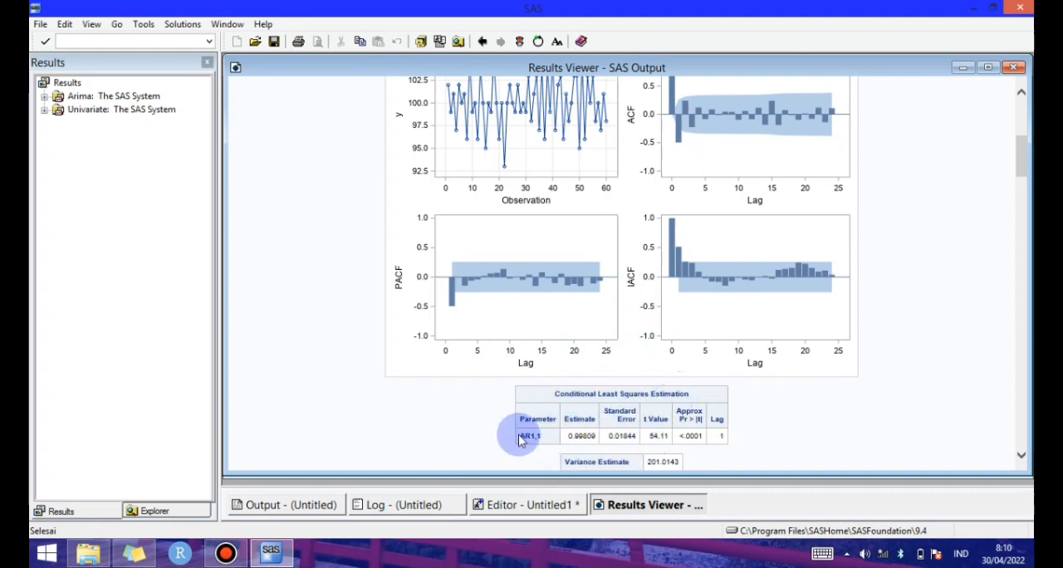
{"action": "left_click_drag", "start_coordinate": [522, 438], "coordinate": [540, 435]}
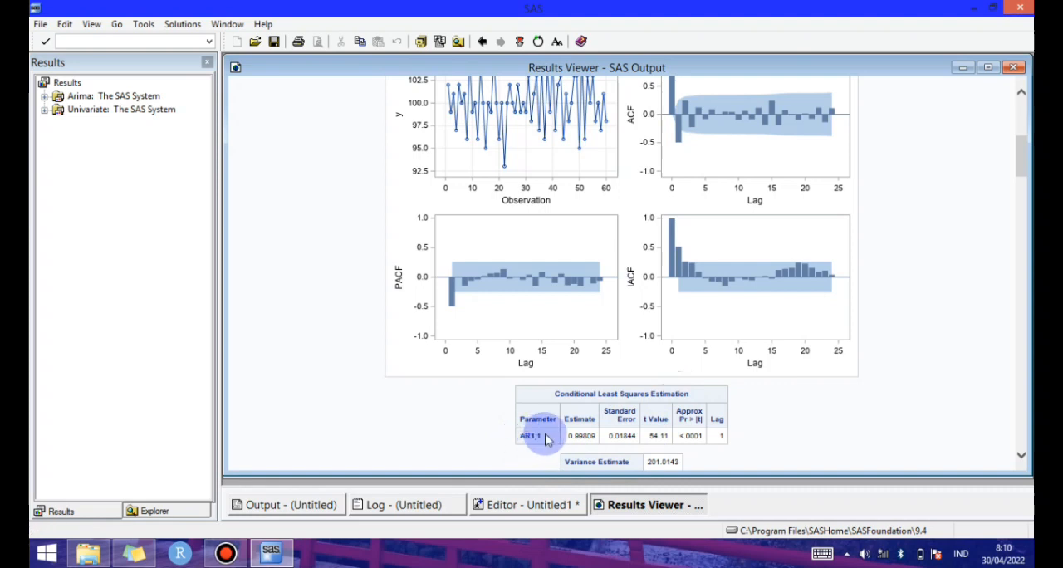
{"action": "left_click", "coordinate": [677, 439]}
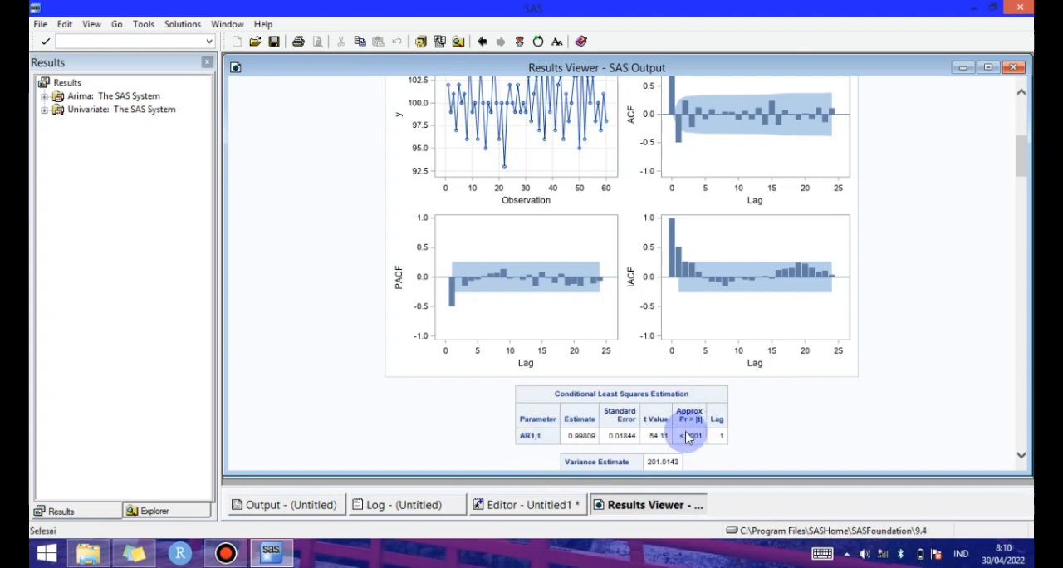
Examine the Trade residual autocorrelation check, the forecast table and the Kolmogorov-Smirnov normality p-value
{"action": "left_click_drag", "start_coordinate": [1020, 177], "coordinate": [1025, 209]}
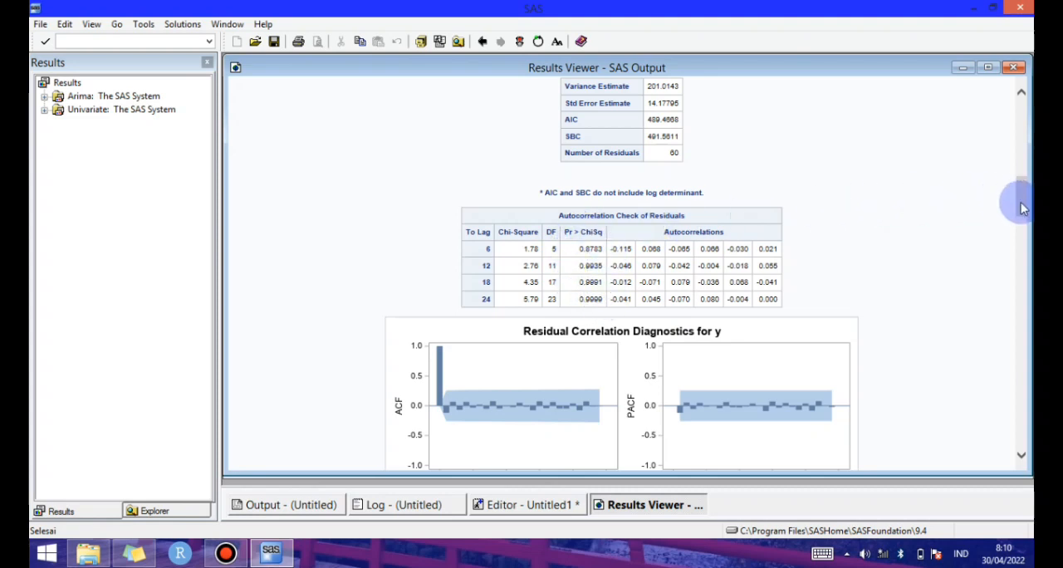
{"action": "left_click_drag", "start_coordinate": [1021, 209], "coordinate": [1009, 296]}
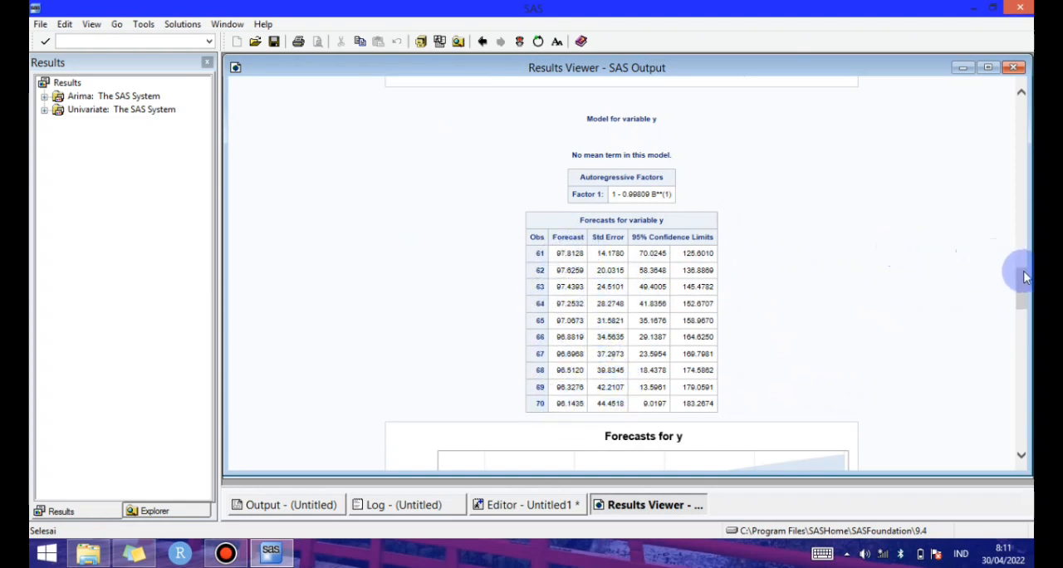
{"action": "left_click_drag", "start_coordinate": [1025, 279], "coordinate": [1015, 352]}
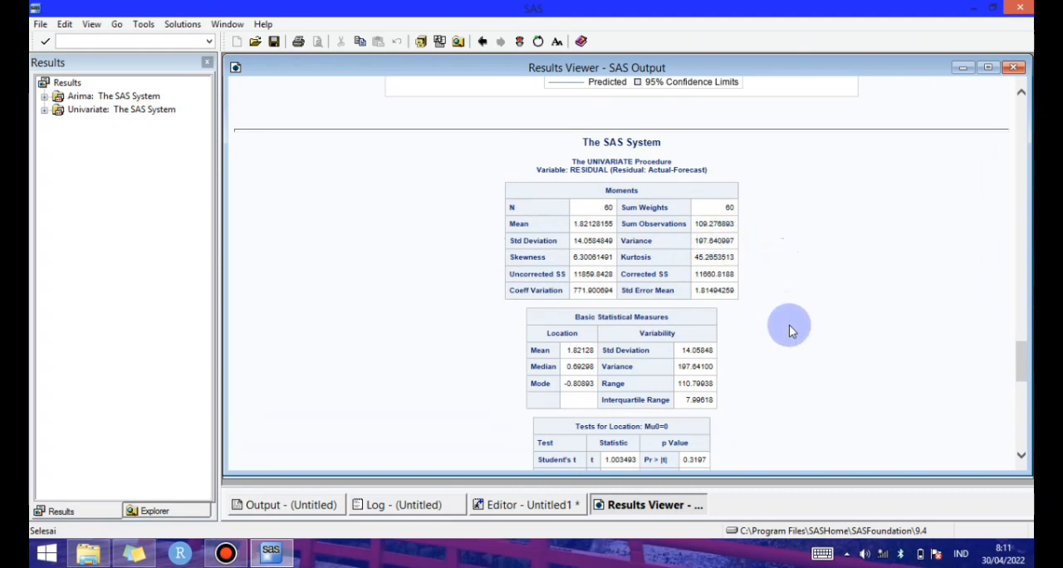
{"action": "left_click_drag", "start_coordinate": [1025, 357], "coordinate": [1023, 384]}
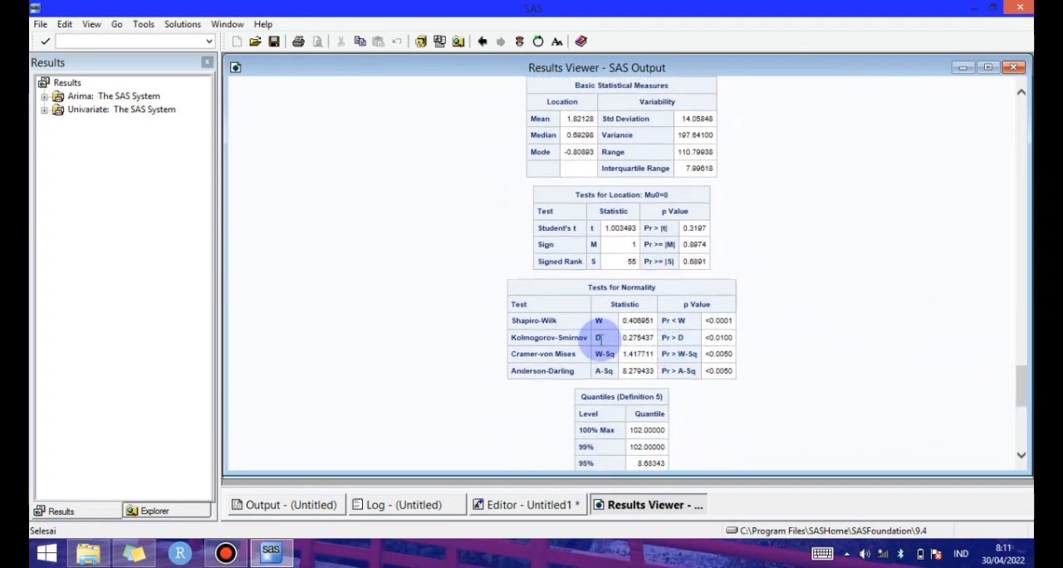
{"action": "left_click_drag", "start_coordinate": [517, 339], "coordinate": [589, 337]}
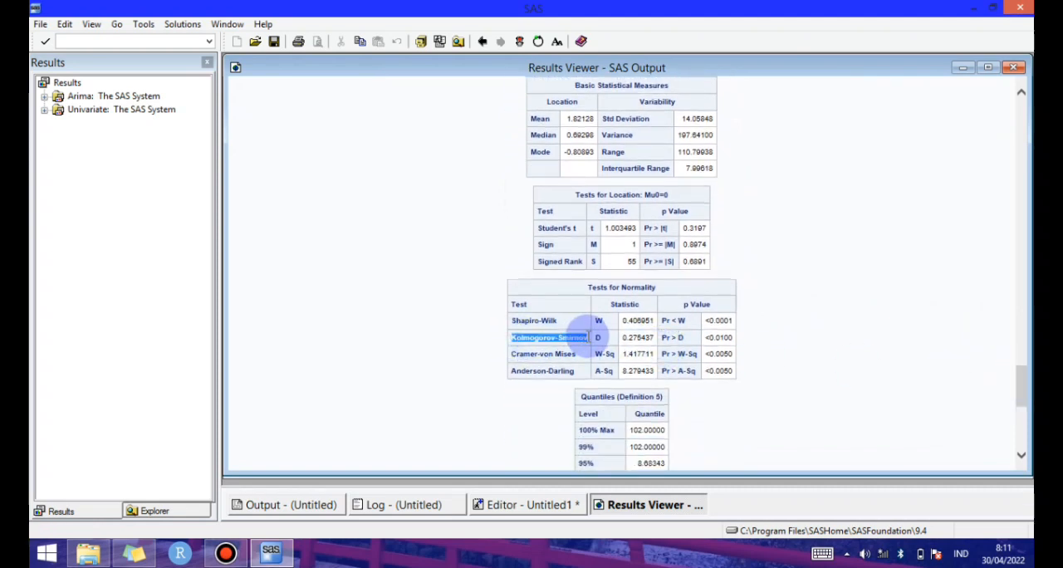
{"action": "left_click", "coordinate": [591, 338]}
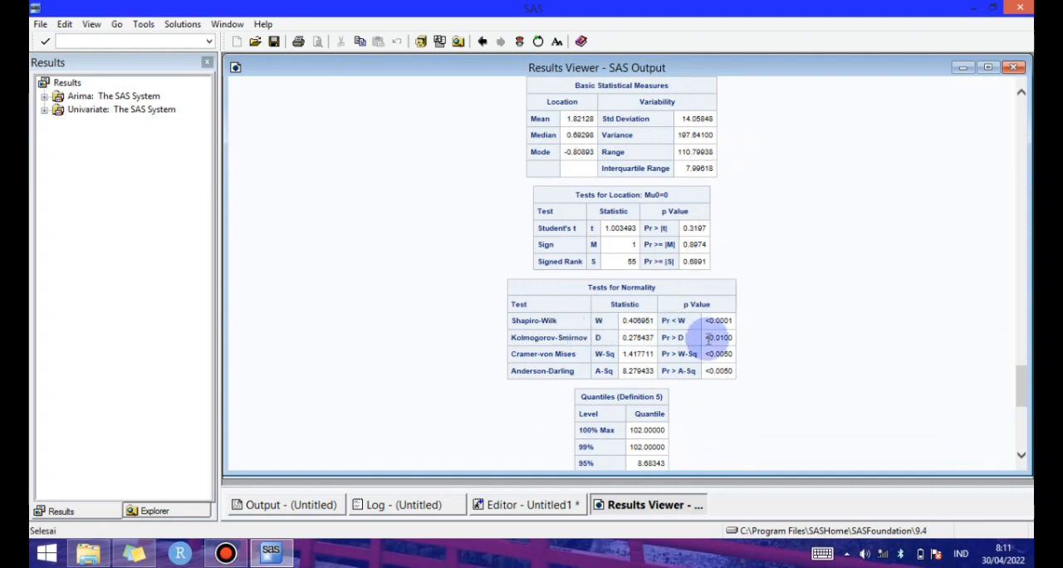
{"action": "left_click_drag", "start_coordinate": [707, 339], "coordinate": [742, 334]}
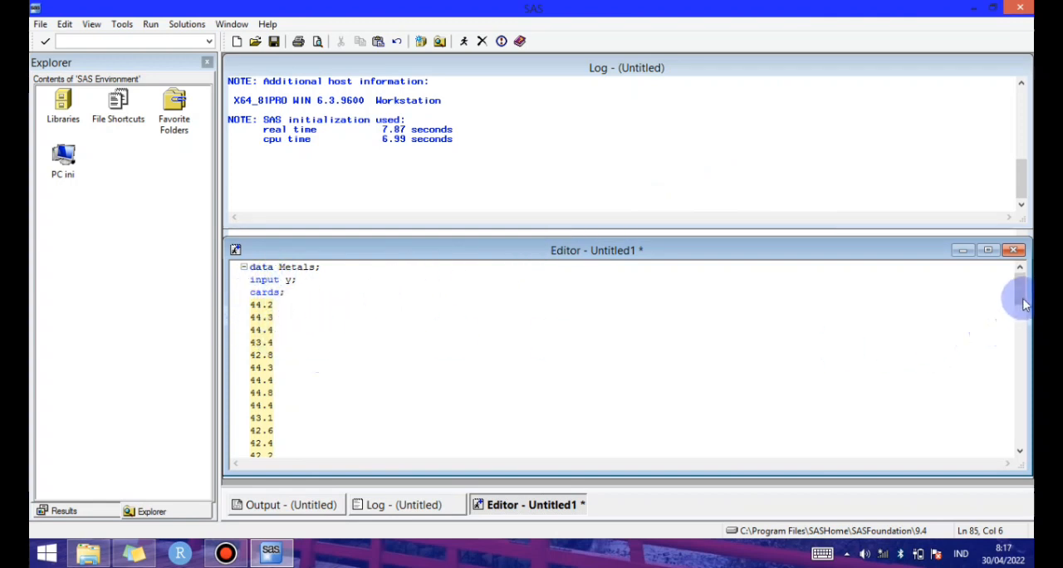
Review the Metals program's differencing, p and q orders, forecast lead and residual normality code
{"action": "left_click_drag", "start_coordinate": [1021, 301], "coordinate": [1022, 309]}
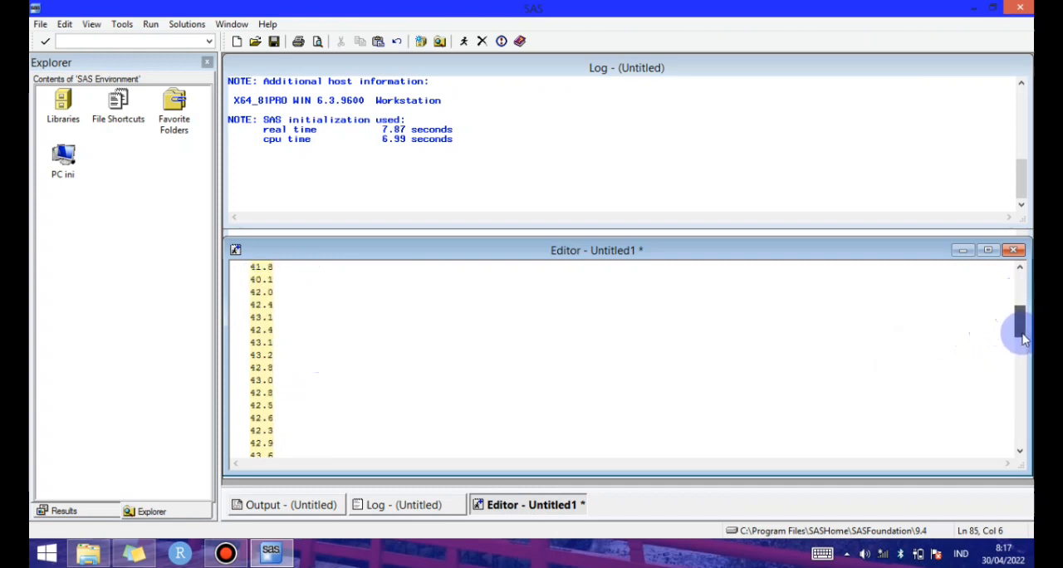
{"action": "left_click_drag", "start_coordinate": [1022, 389], "coordinate": [1016, 423]}
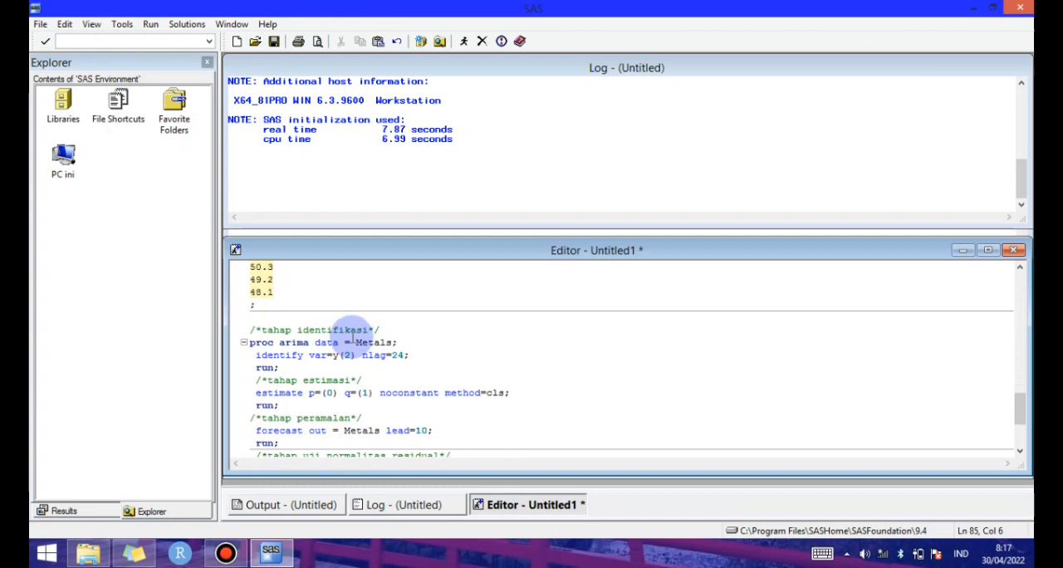
{"action": "left_click_drag", "start_coordinate": [310, 355], "coordinate": [355, 355]}
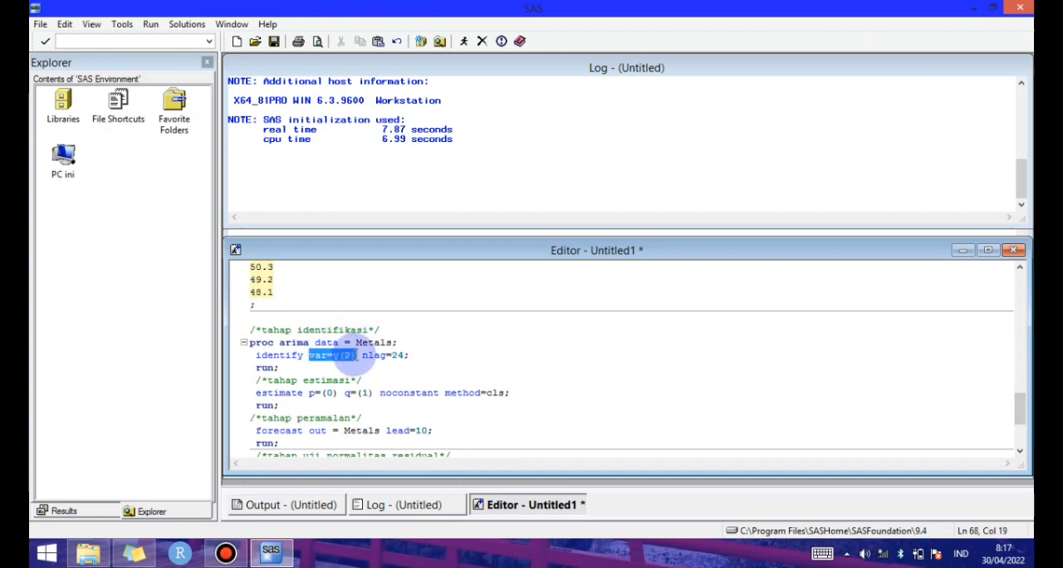
{"action": "left_click", "coordinate": [391, 378]}
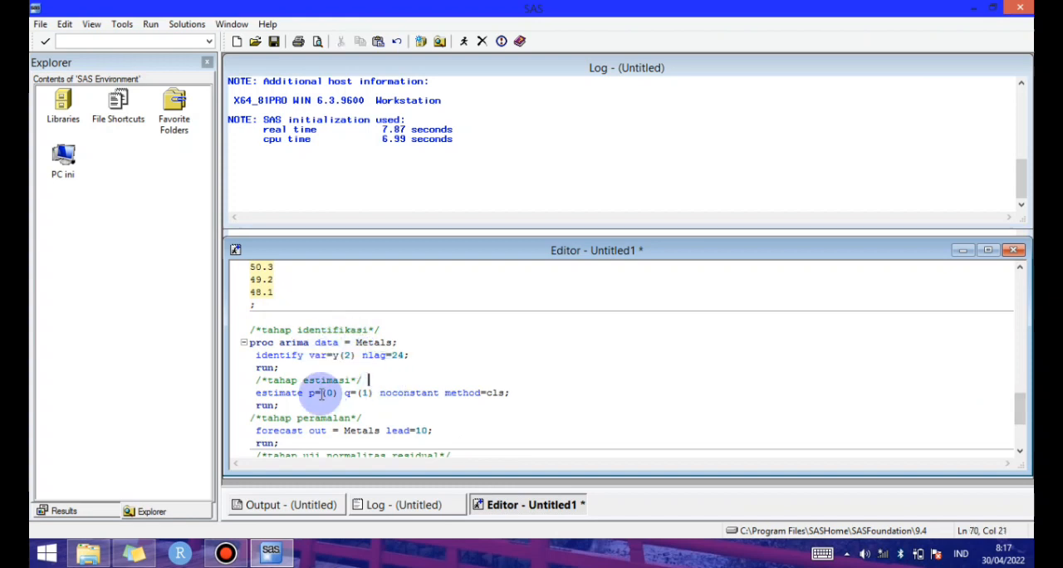
{"action": "left_click_drag", "start_coordinate": [310, 394], "coordinate": [373, 393]}
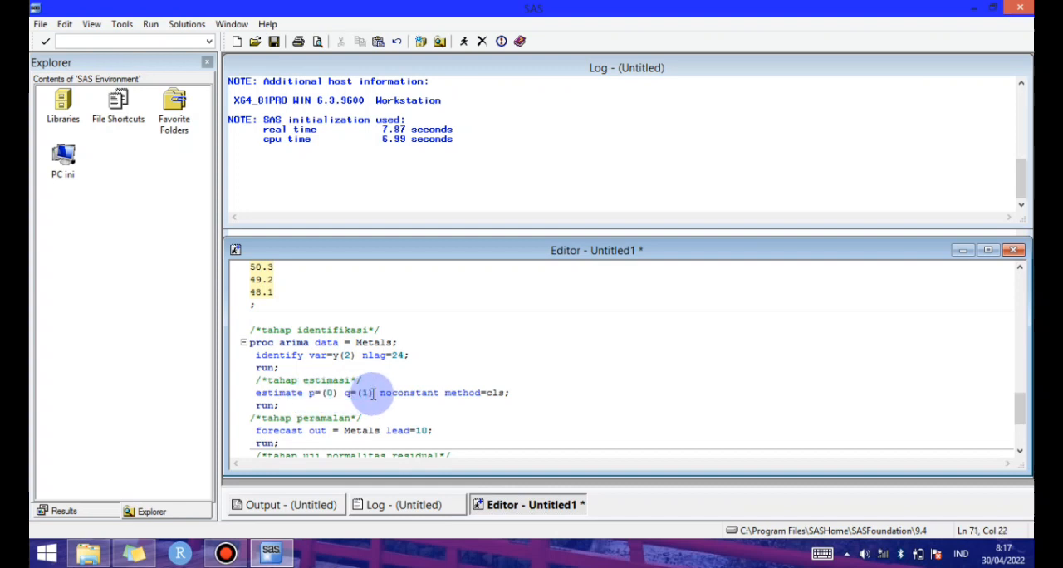
{"action": "left_click_drag", "start_coordinate": [402, 431], "coordinate": [430, 430]}
{"action": "left_click", "coordinate": [433, 430]}
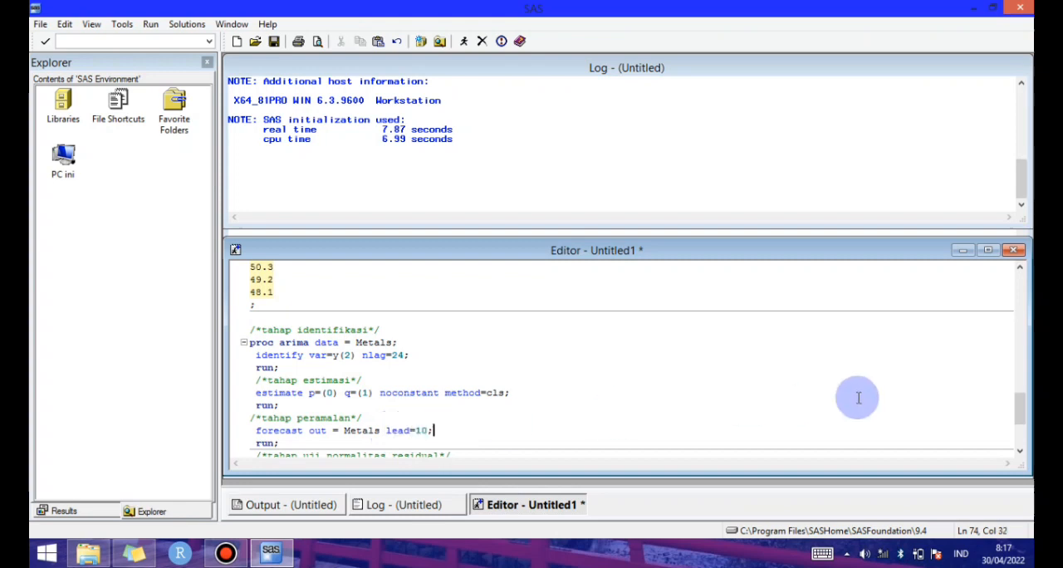
{"action": "left_click_drag", "start_coordinate": [1023, 409], "coordinate": [1022, 427]}
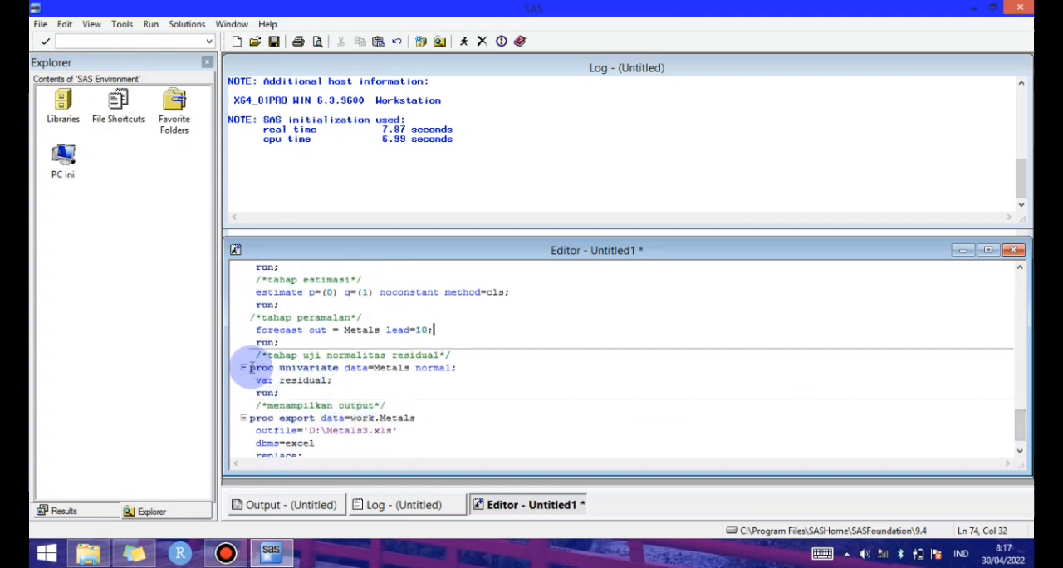
{"action": "left_click_drag", "start_coordinate": [250, 367], "coordinate": [334, 380]}
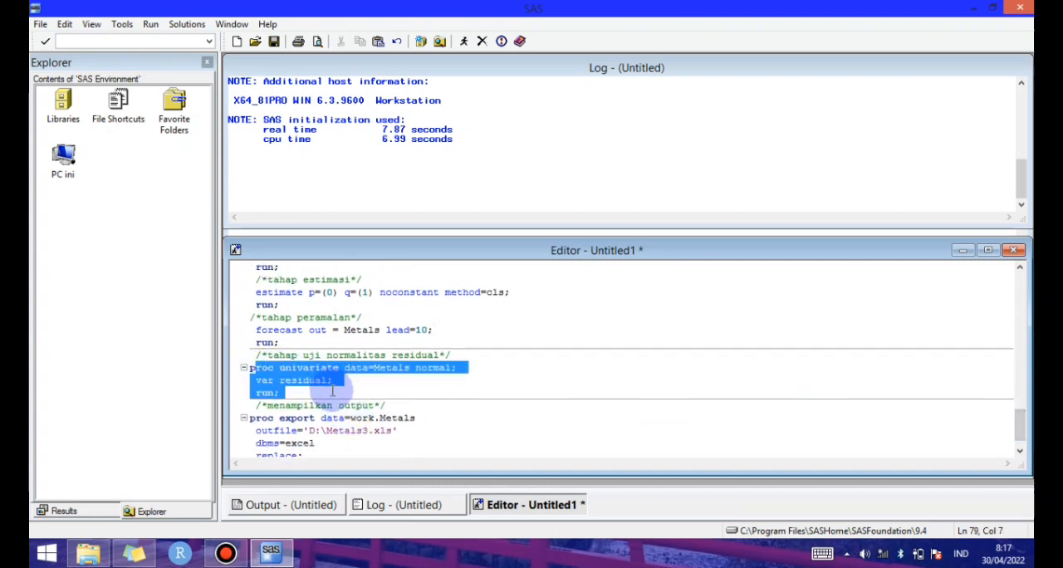
{"action": "left_click", "coordinate": [332, 391]}
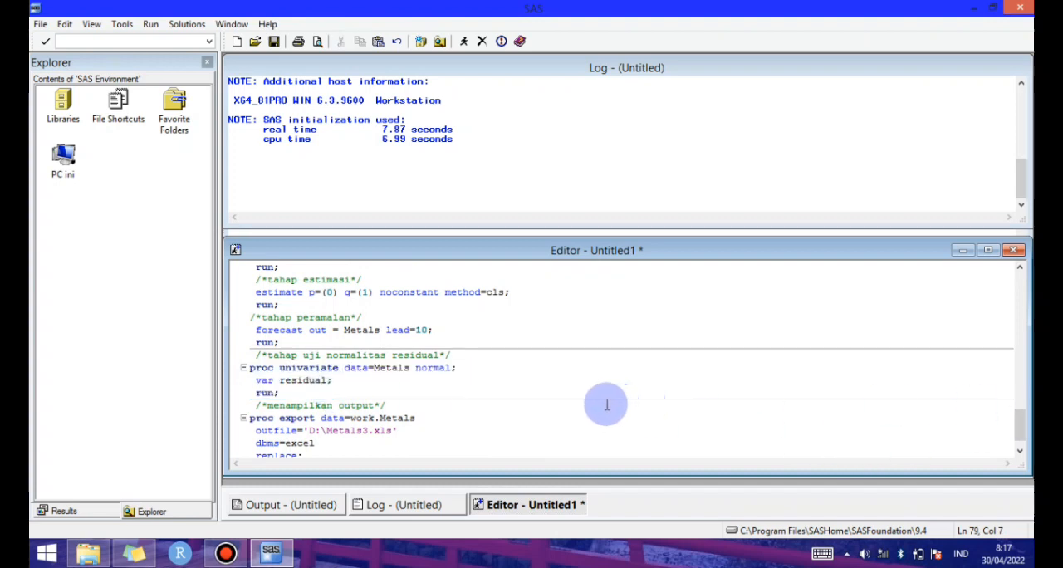
Run the entire Metals program and examine the trend and correlation plots and the MA1,1 estimate's significance
{"action": "key", "text": "ctrl+a"}
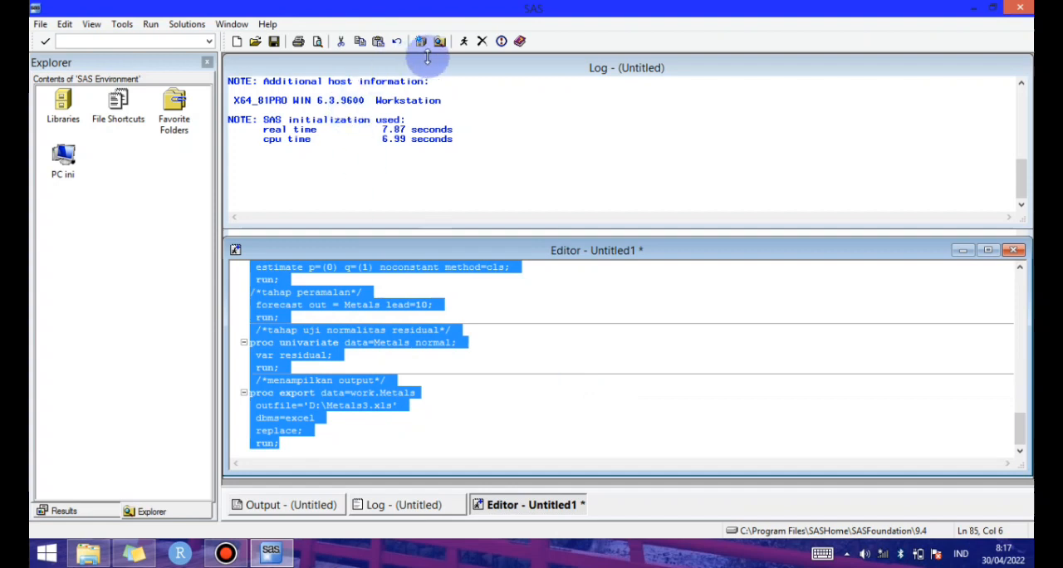
{"action": "left_click", "coordinate": [466, 41]}
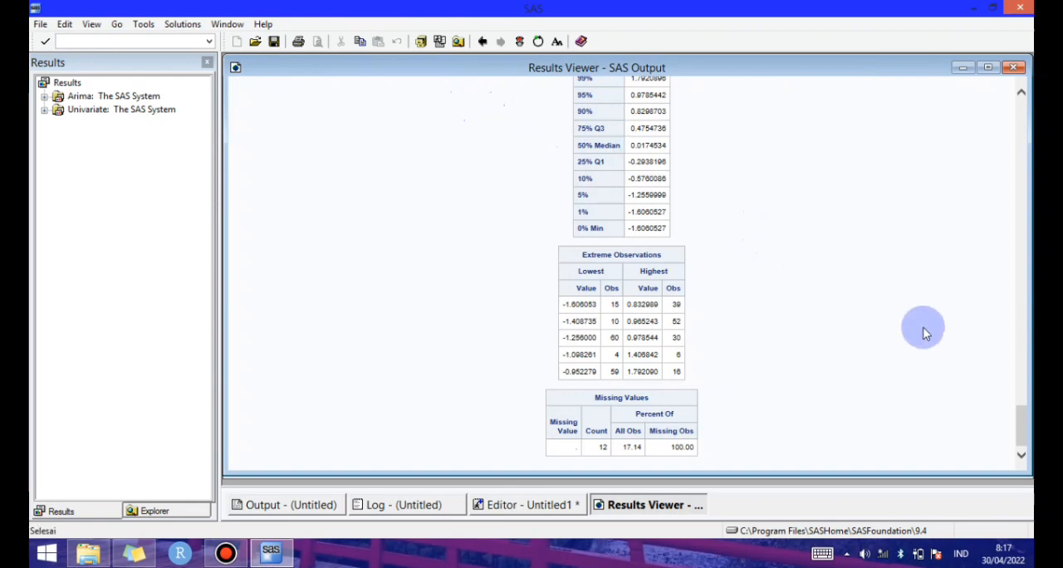
{"action": "left_click_drag", "start_coordinate": [1025, 426], "coordinate": [1021, 144]}
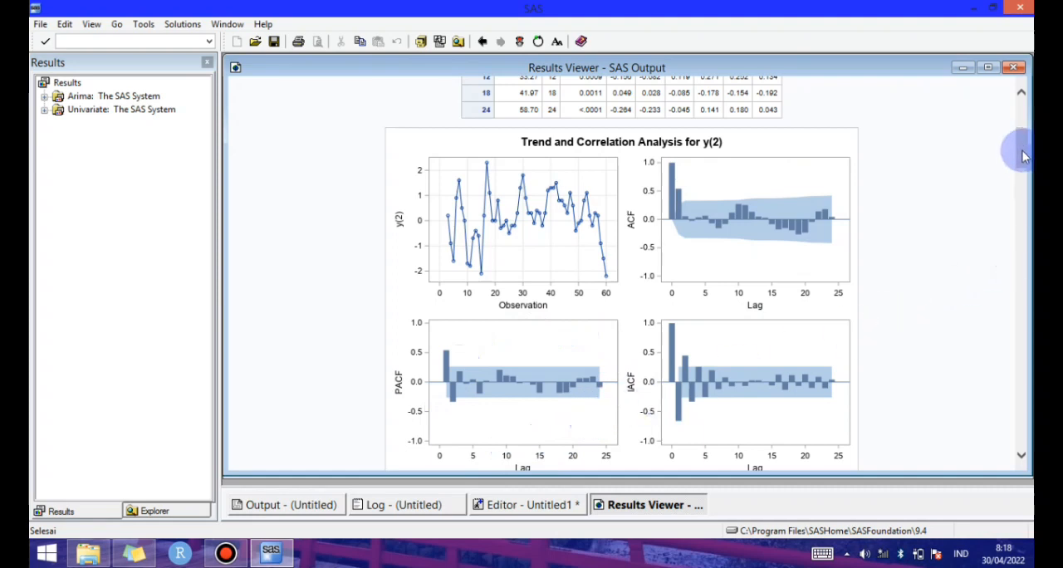
{"action": "left_click_drag", "start_coordinate": [1023, 159], "coordinate": [1029, 196]}
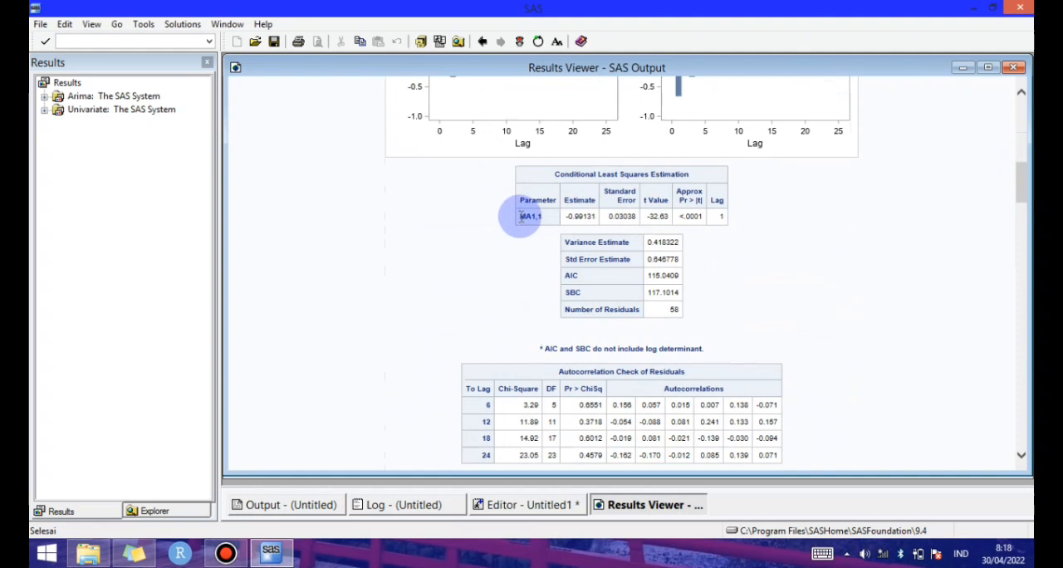
{"action": "left_click_drag", "start_coordinate": [521, 216], "coordinate": [549, 216]}
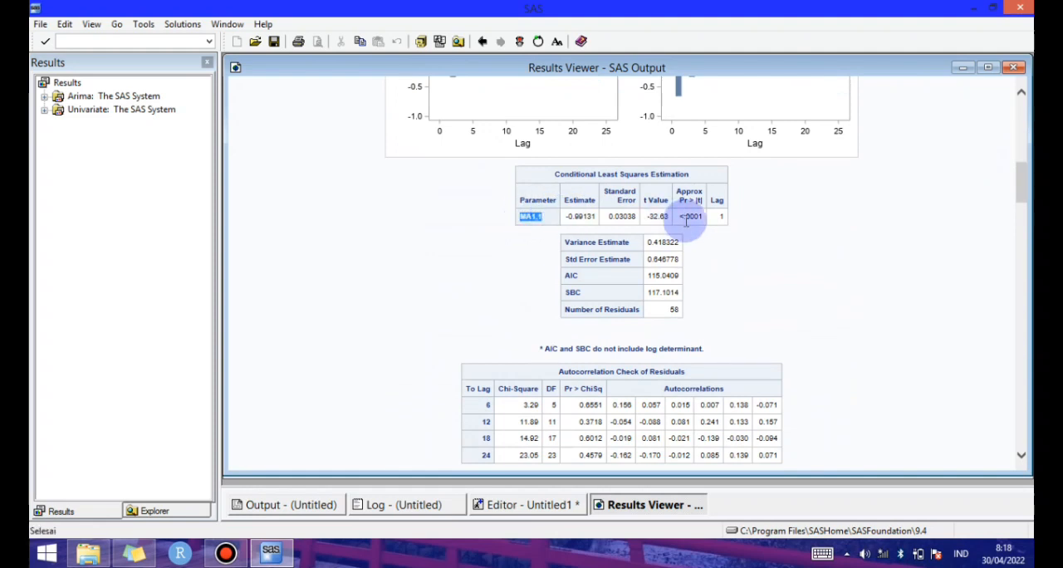
{"action": "left_click_drag", "start_coordinate": [682, 218], "coordinate": [710, 214]}
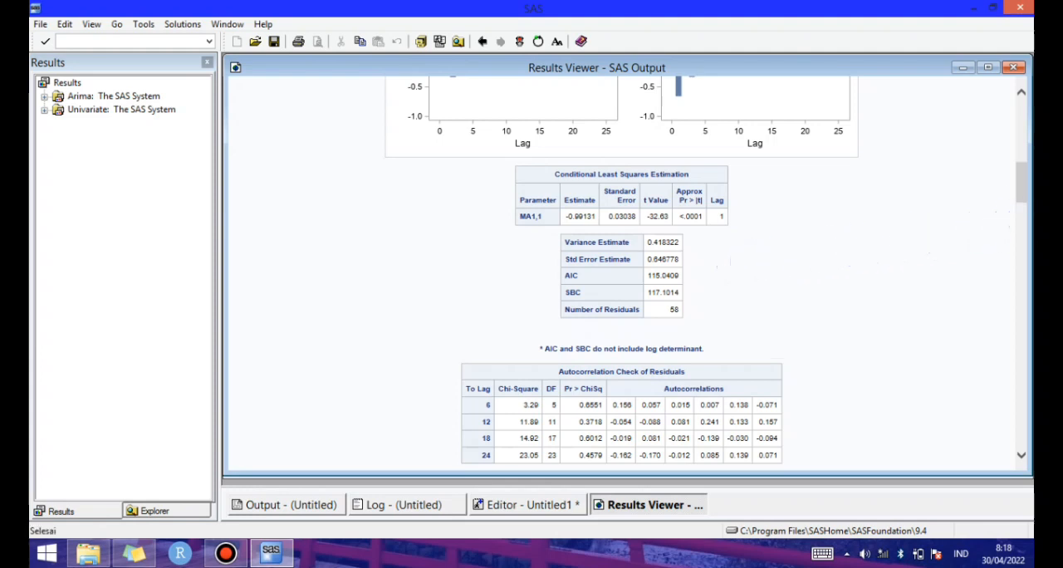
Examine the Metals residual autocorrelation check, forecast table and plot, and normality tests, and return to the trend and correlation plots
{"action": "left_click_drag", "start_coordinate": [1024, 208], "coordinate": [1024, 230]}
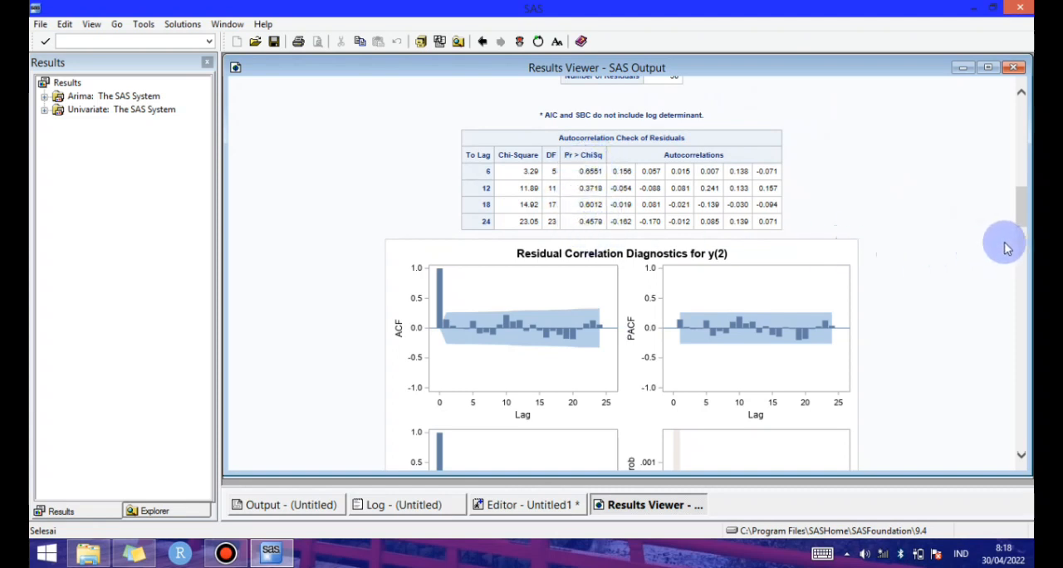
{"action": "left_click_drag", "start_coordinate": [1024, 219], "coordinate": [1023, 309]}
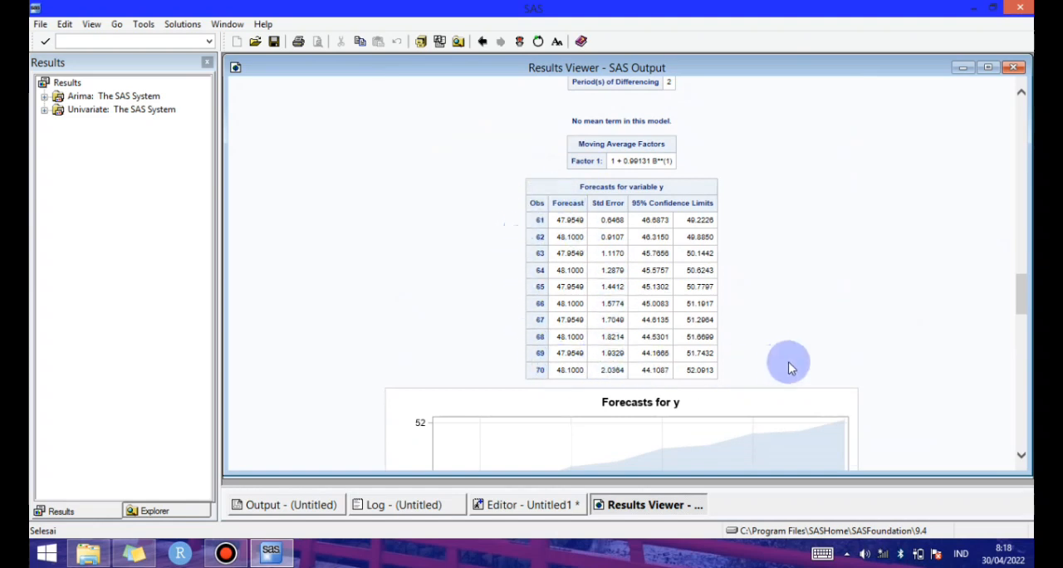
{"action": "left_click_drag", "start_coordinate": [1022, 301], "coordinate": [1025, 315]}
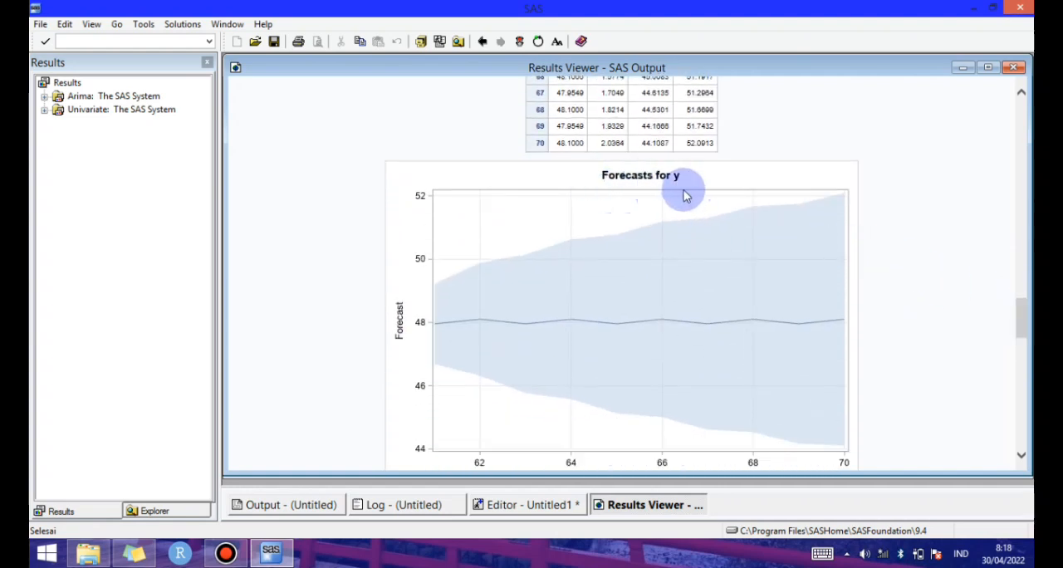
{"action": "left_click_drag", "start_coordinate": [1020, 340], "coordinate": [1022, 351]}
{"action": "left_click_drag", "start_coordinate": [1021, 355], "coordinate": [1008, 403]}
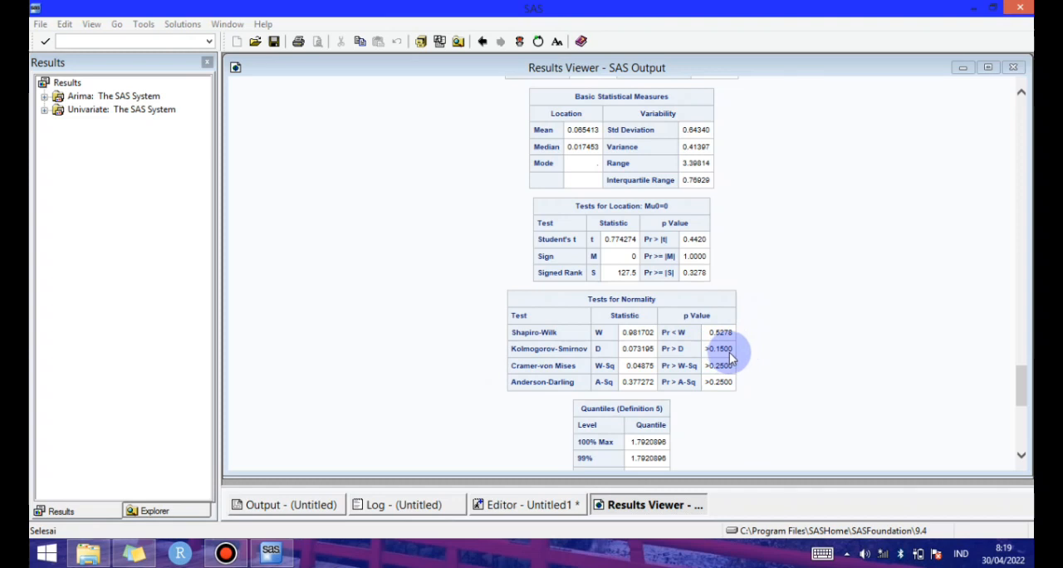
{"action": "left_click", "coordinate": [1021, 400]}
{"action": "left_click_drag", "start_coordinate": [1022, 400], "coordinate": [1021, 163]}
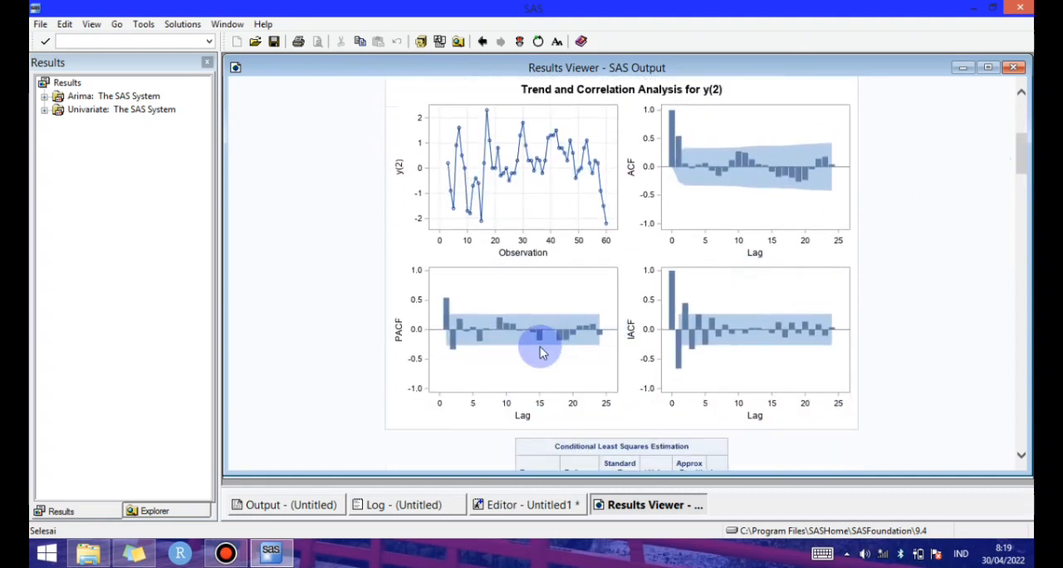